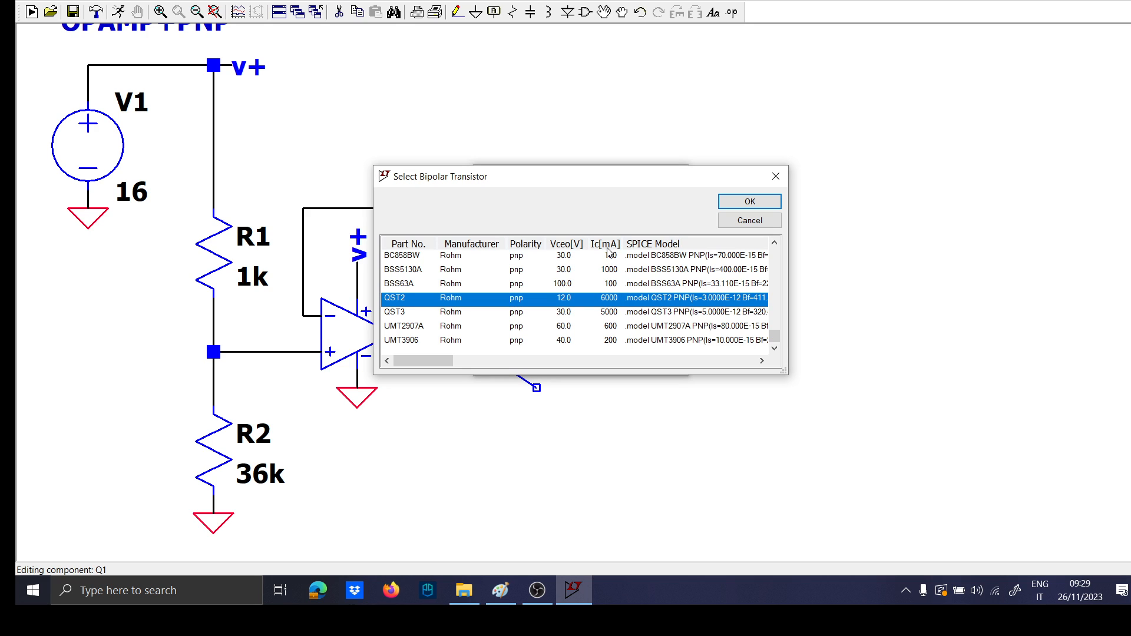
# Assign the QST2 PNP model to transistor Q1 and wire its collector down to a new ground symbol
pyautogui.click(730, 203)
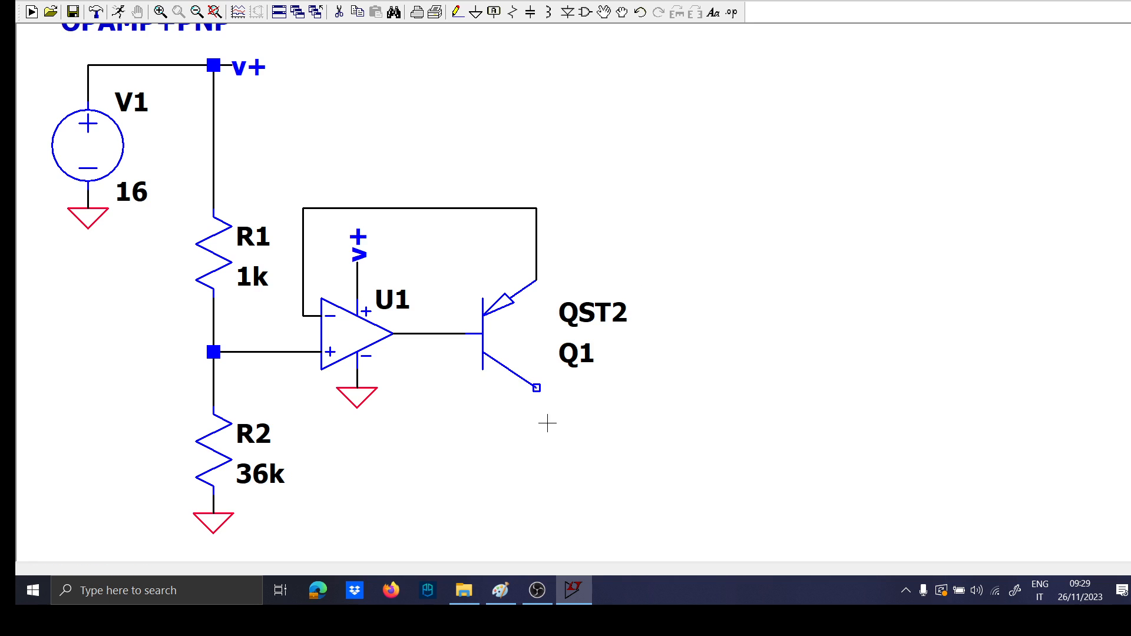
pyautogui.moveTo(540, 409); pyautogui.dragTo(537, 344)
pyautogui.press('F3')
pyautogui.click(534, 324)
pyautogui.click(535, 467)
pyautogui.rightClick(534, 467)
pyautogui.press('g')
pyautogui.click(534, 467)
# Insert a capacitor into the wire between Q1's collector and ground
pyautogui.press('c')
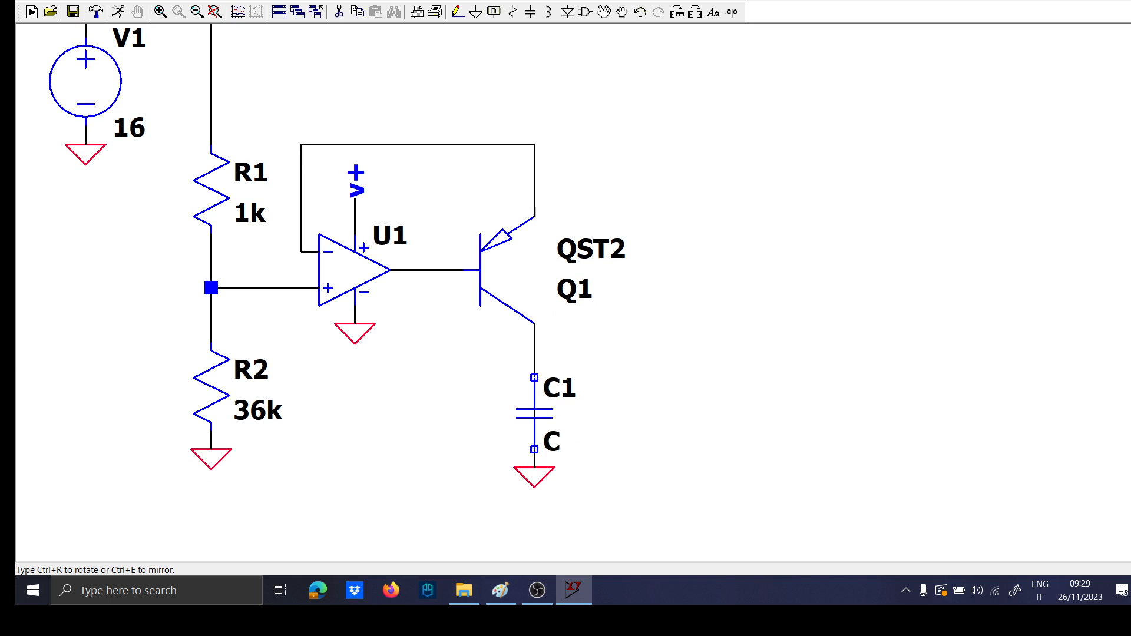
pyautogui.click(534, 396)
pyautogui.rightClick(534, 396)
# Draw a short wire sideways from the node between Q1's collector and C1 and label the net C
pyautogui.press('F3')
pyautogui.click(534, 341)
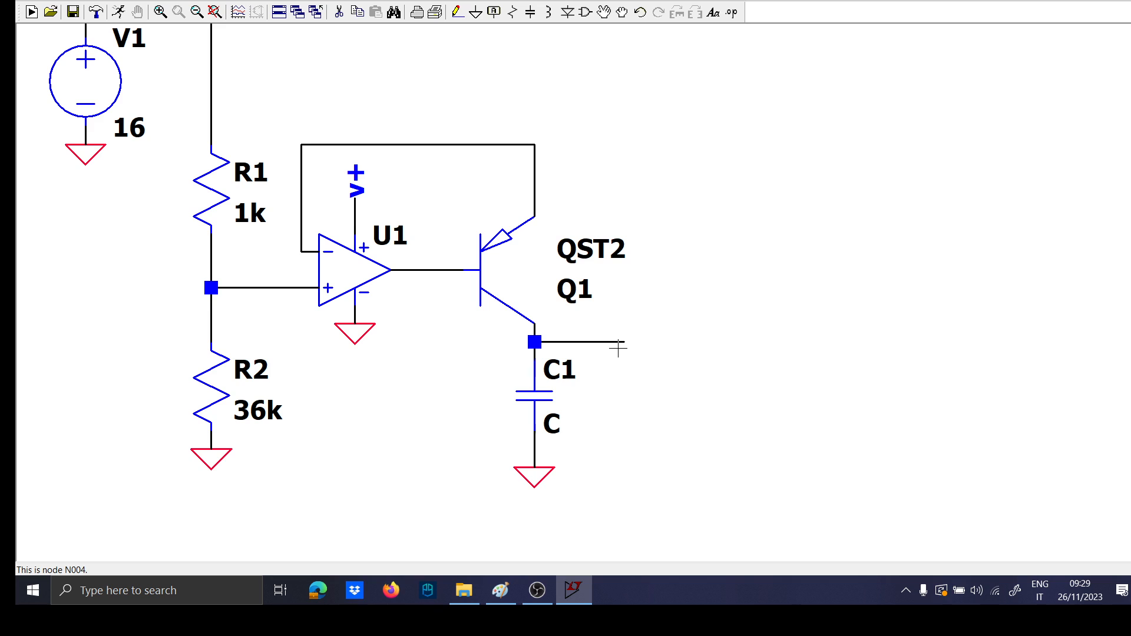
pyautogui.click(619, 348)
pyautogui.press('F4')
pyautogui.write('C')
pyautogui.press('Return')
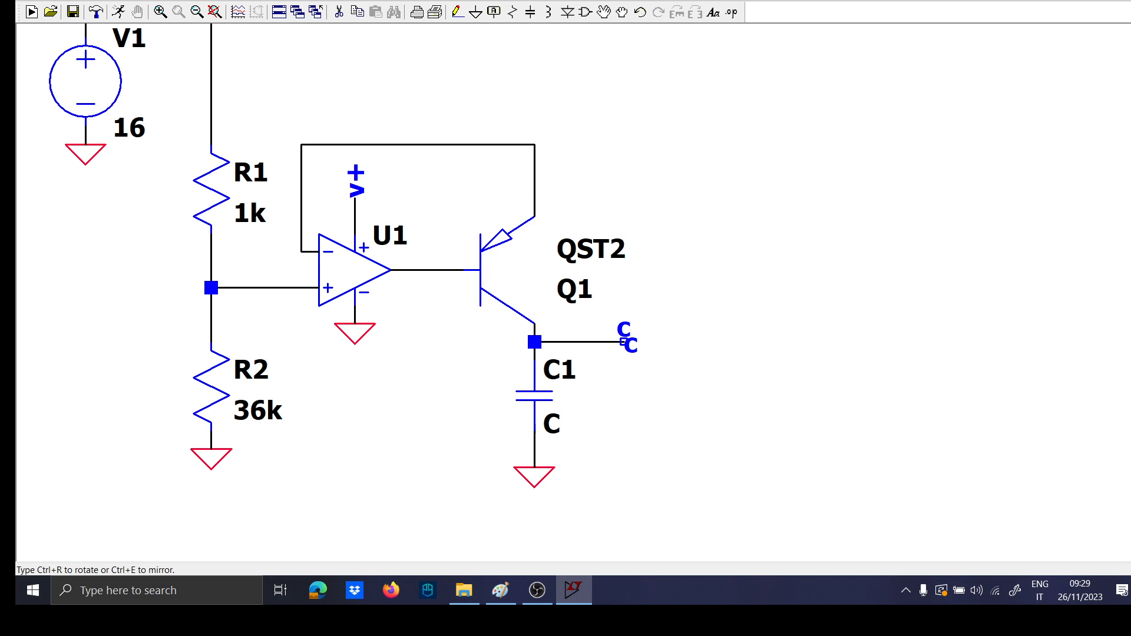
pyautogui.click(622, 341)
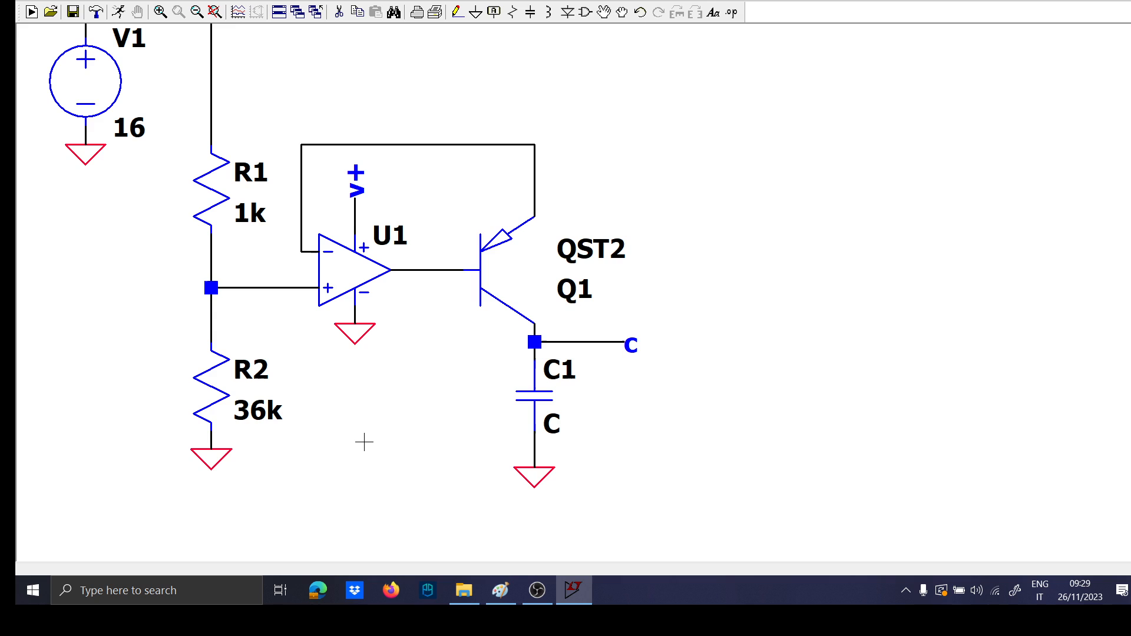
# Add the SPICE directive .ic V(c)=0 beside R2 and set the value of capacitor C1 to 10
pyautogui.press('s')
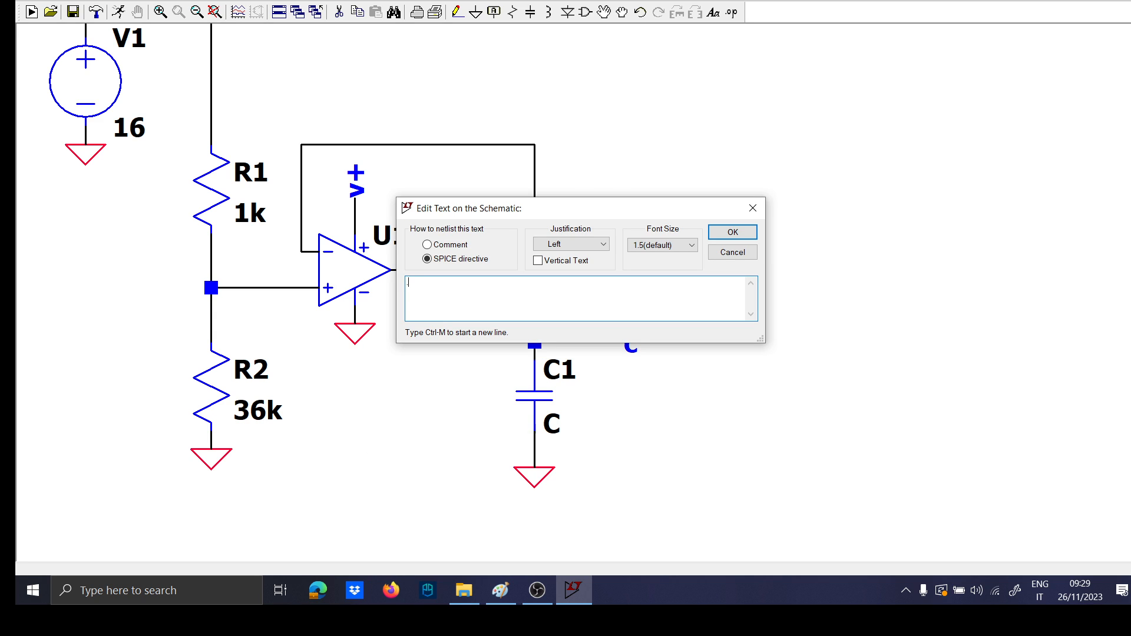
pyautogui.write('.ic V(c)=0')
pyautogui.press('Return')
pyautogui.click(302, 450)
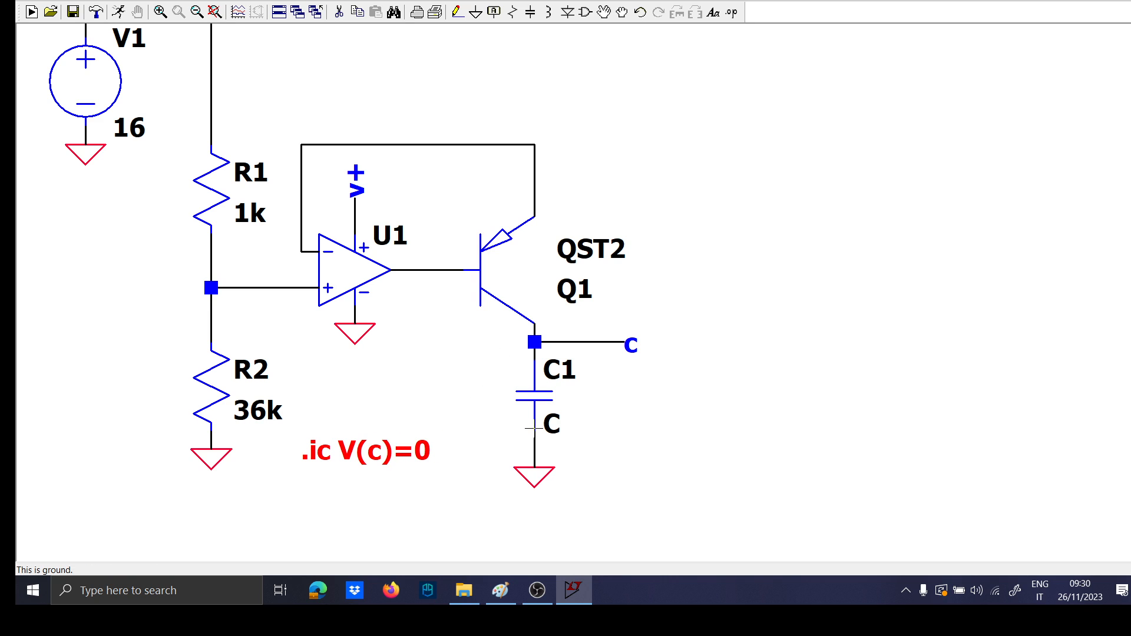
pyautogui.rightClick(552, 425)
pyautogui.press('Return')
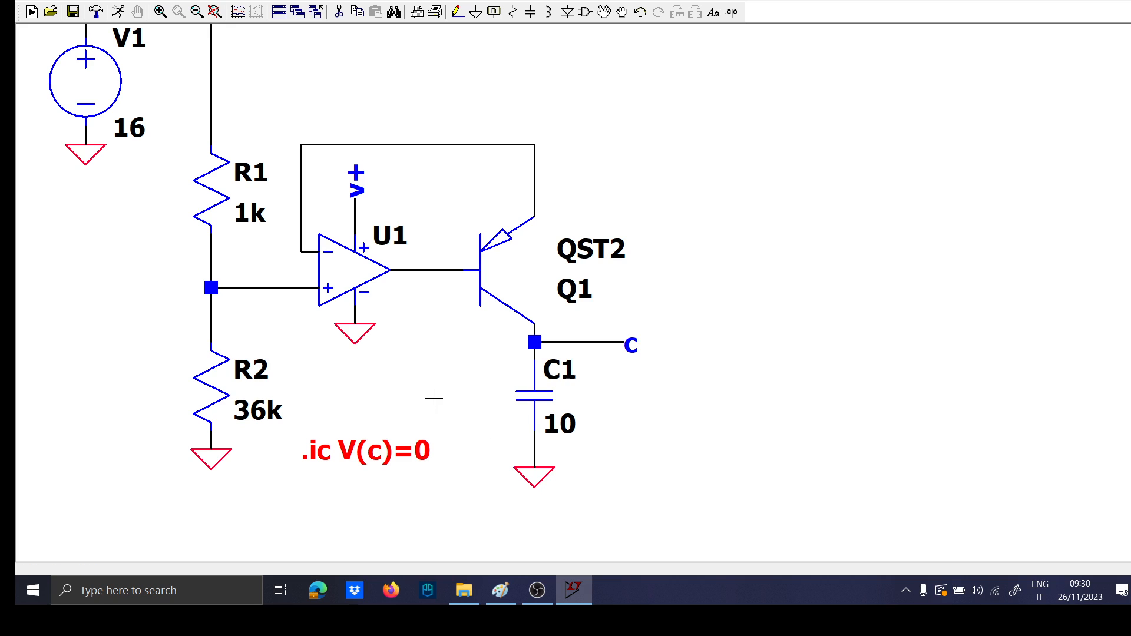
# Place a resistor above Q1's emitter, connected to the op-amp feedback wire, and wire its upper end to the v+ line
pyautogui.scroll(-3, 548, 156)
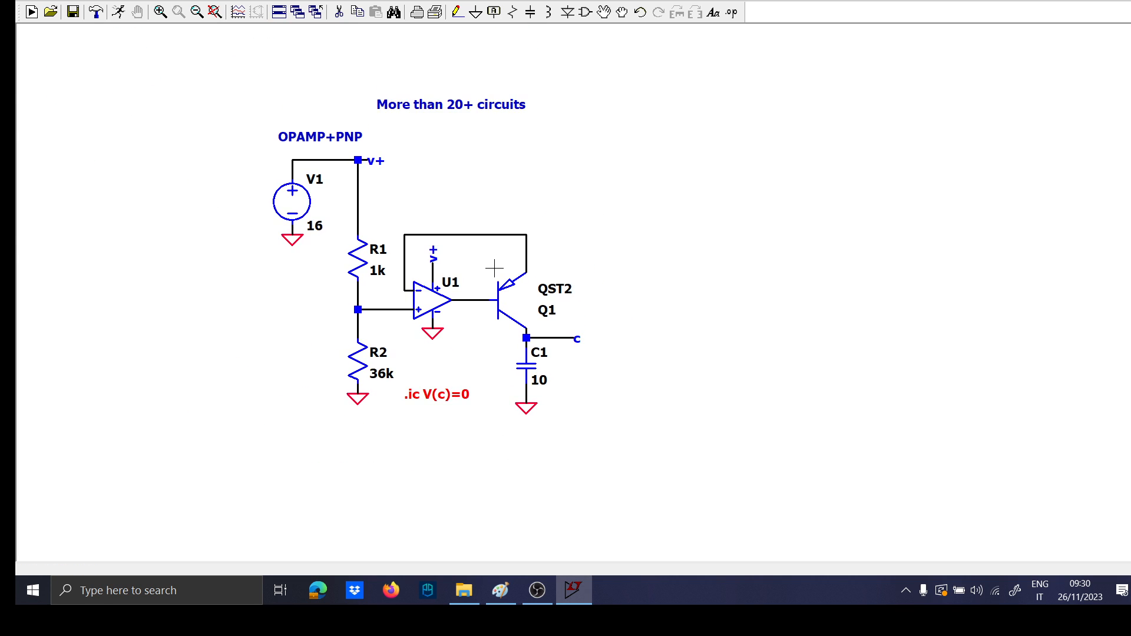
pyautogui.scroll(2, 527, 231)
pyautogui.press('r')
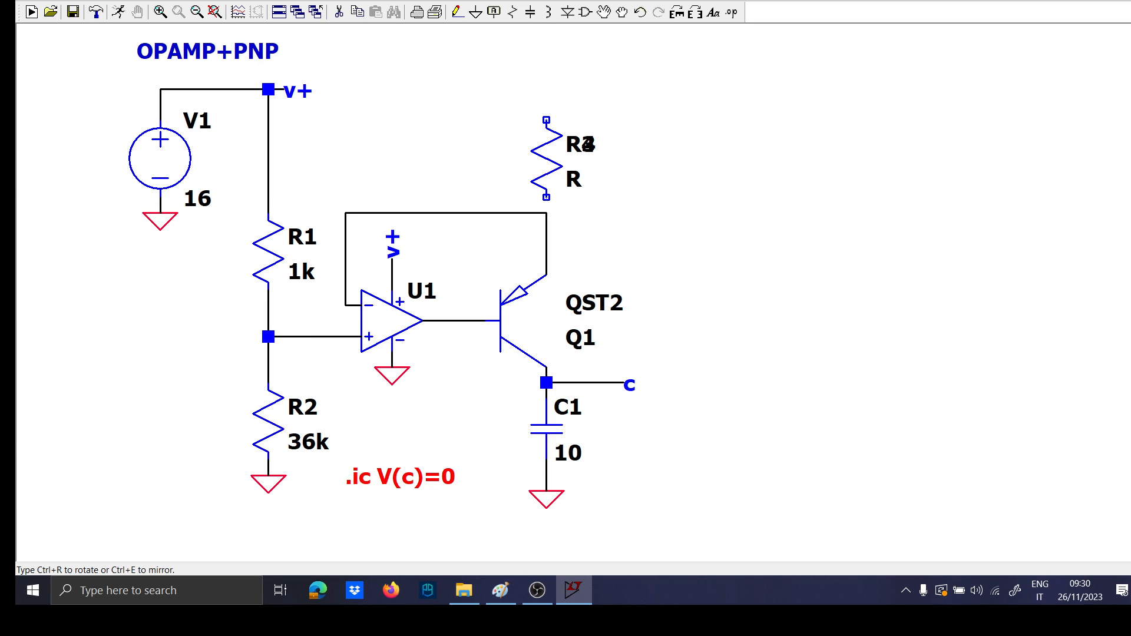
pyautogui.click(546, 212)
pyautogui.click(546, 105)
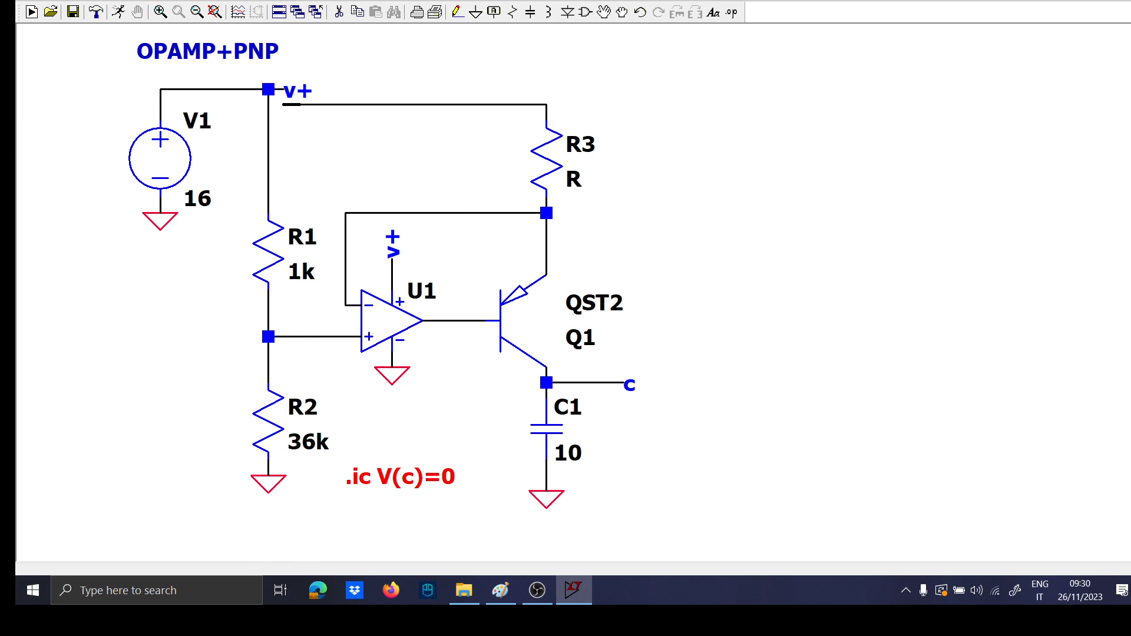
pyautogui.click(268, 105)
pyautogui.rightClick(268, 104)
# Set the value of resistor R3 to 5
pyautogui.rightClick(573, 179)
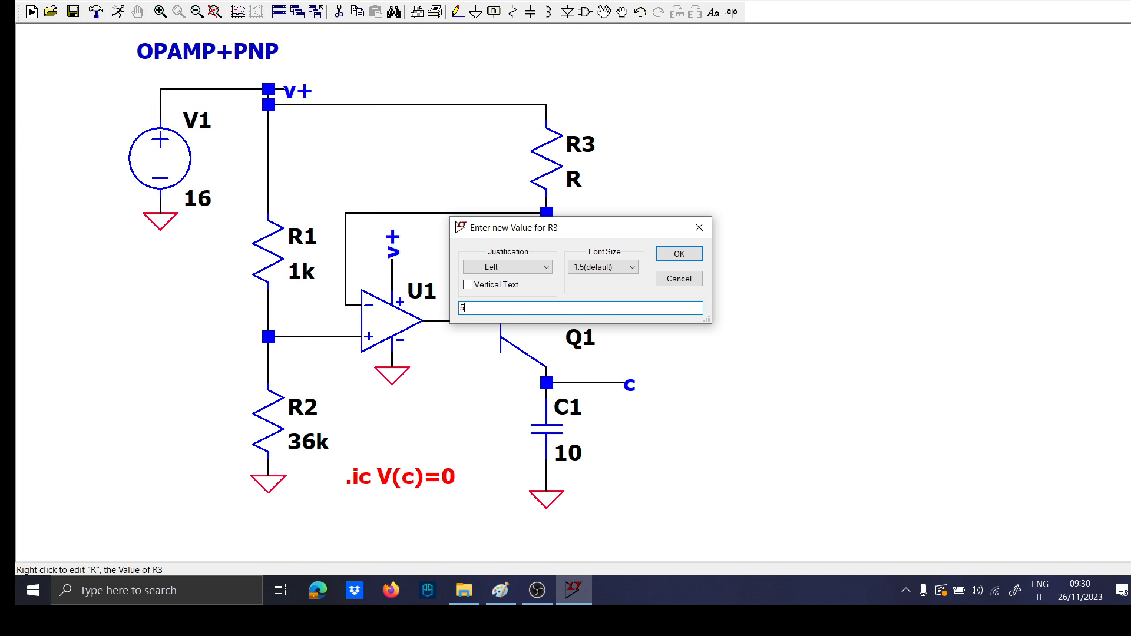
pyautogui.write('5')
pyautogui.press('Return')
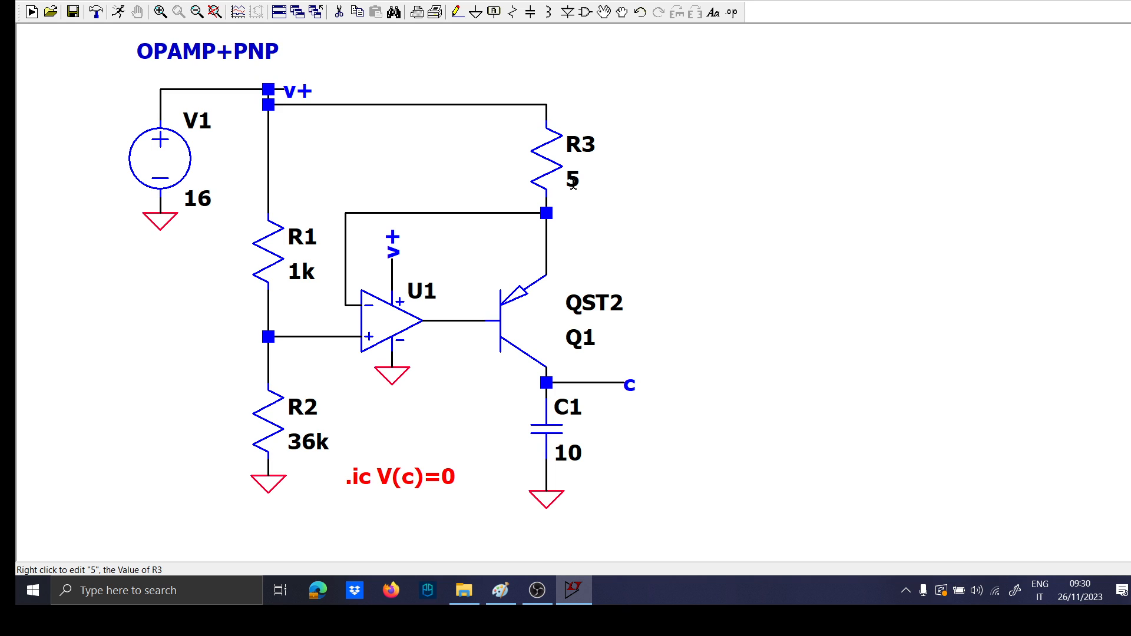
# Run a transient simulation with a stop time of 3600 and plot R3's current, zoomed in on the start of the trace
pyautogui.click(121, 14)
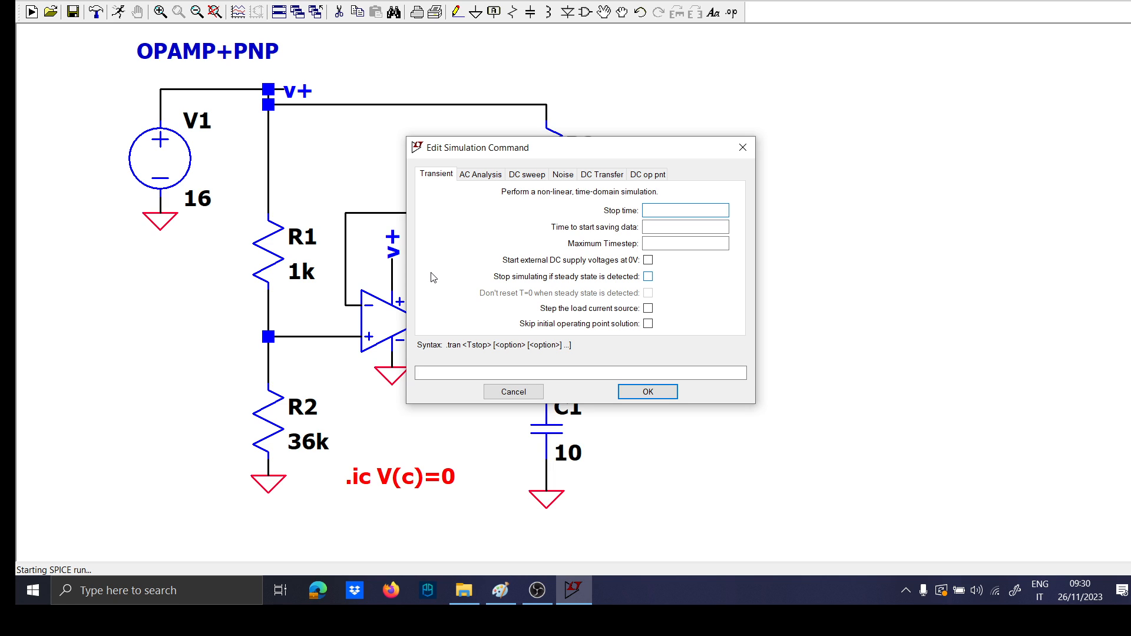
pyautogui.write('3600')
pyautogui.press('Return')
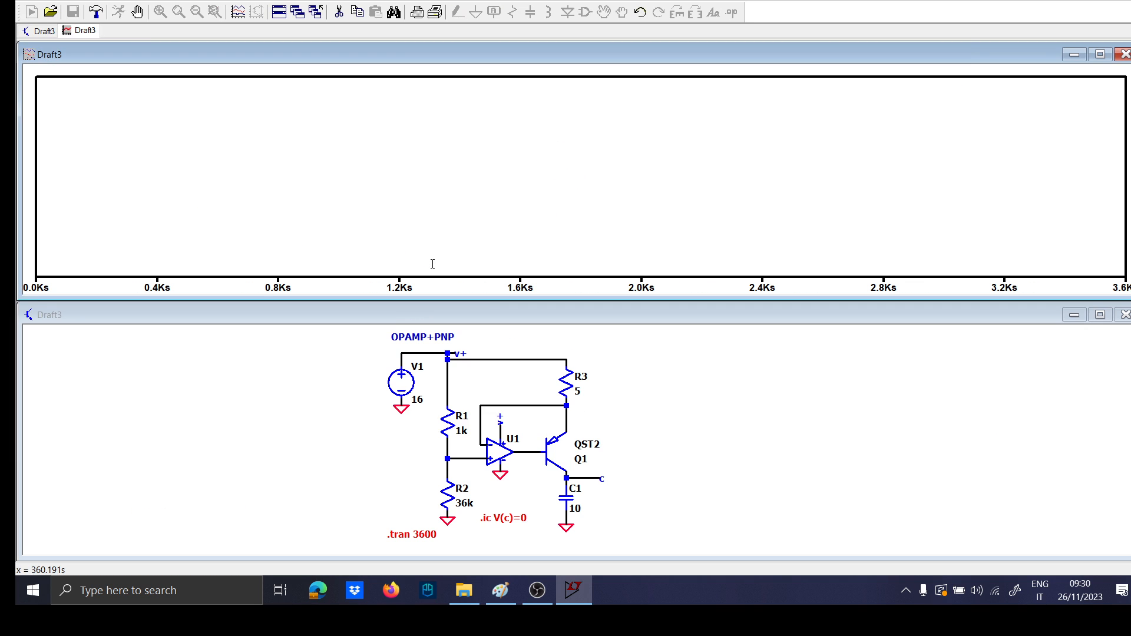
pyautogui.click(570, 384)
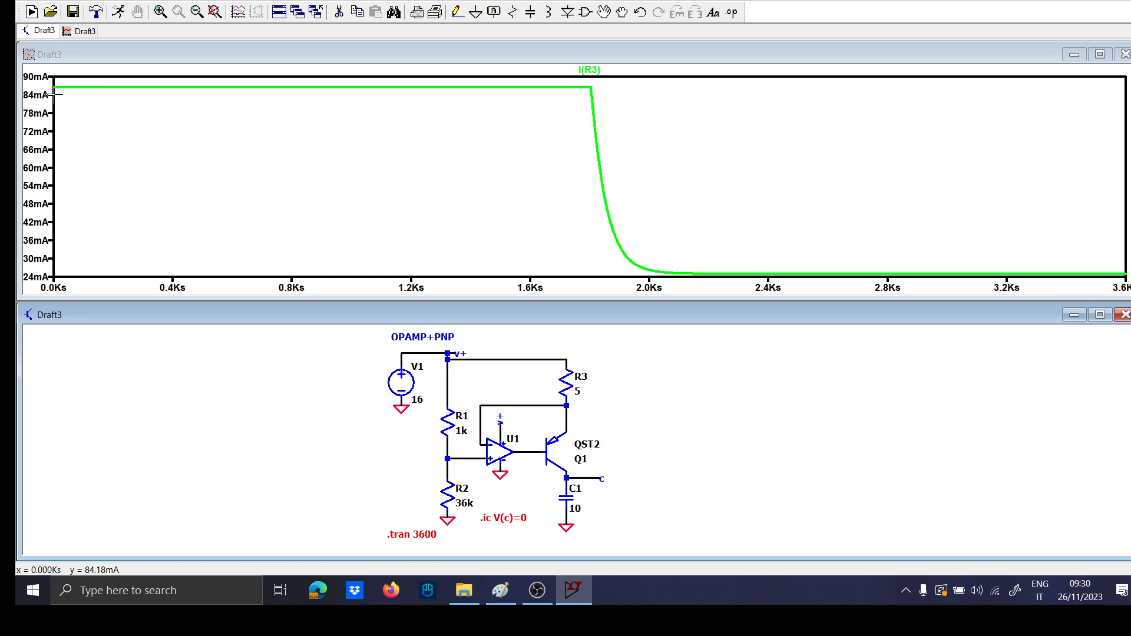
pyautogui.moveTo(55, 94); pyautogui.dragTo(102, 82)
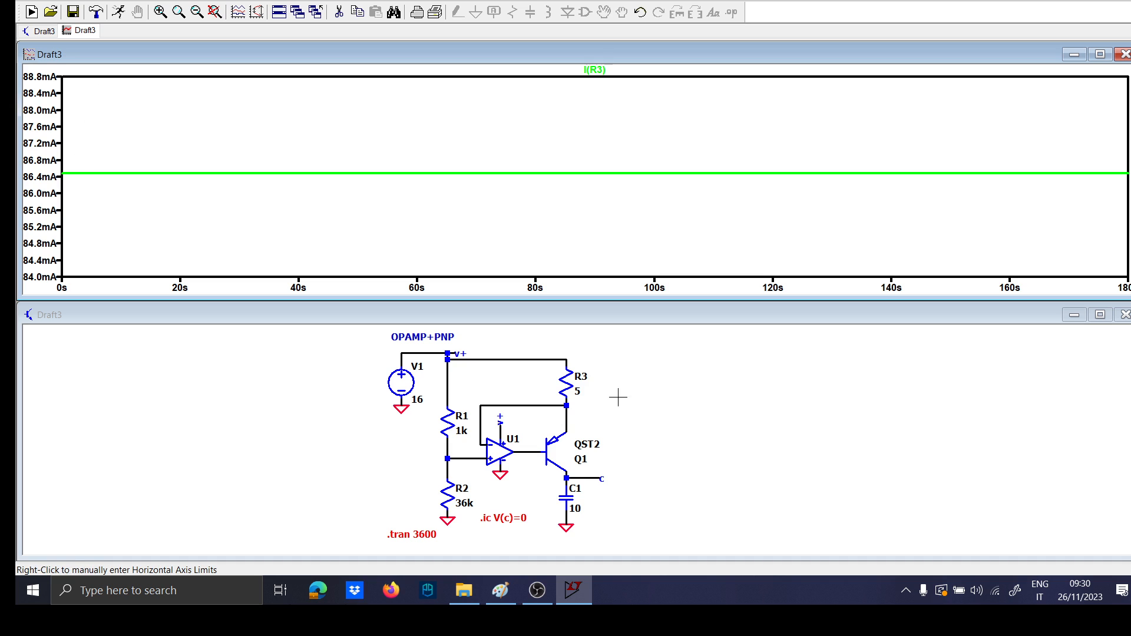
# Plot the voltage at Q1's emitter node, followed by only the voltage at U1's non-inverting input
pyautogui.scroll(3, 530, 445)
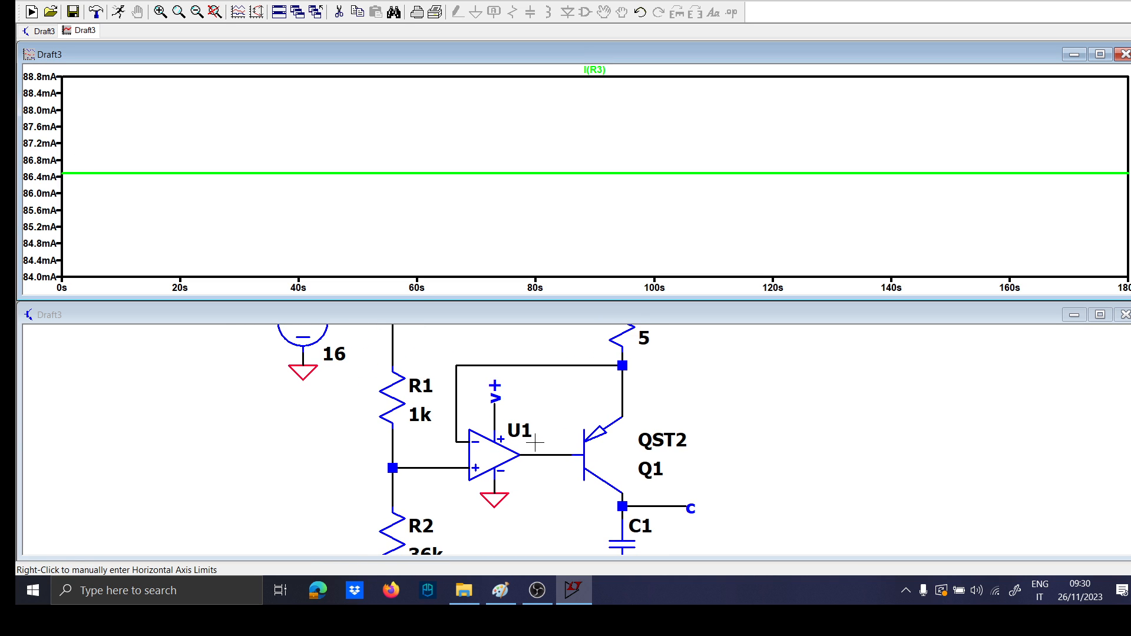
pyautogui.click(623, 368)
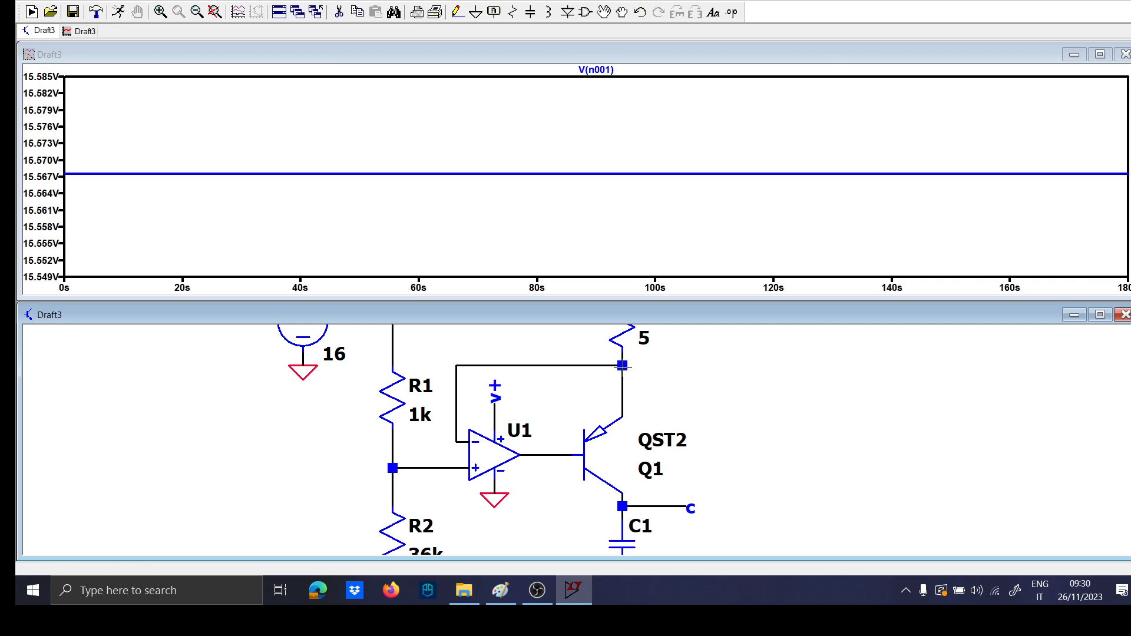
pyautogui.scroll(-2, 606, 377)
pyautogui.moveTo(604, 379); pyautogui.dragTo(565, 431)
pyautogui.scroll(2, 472, 470)
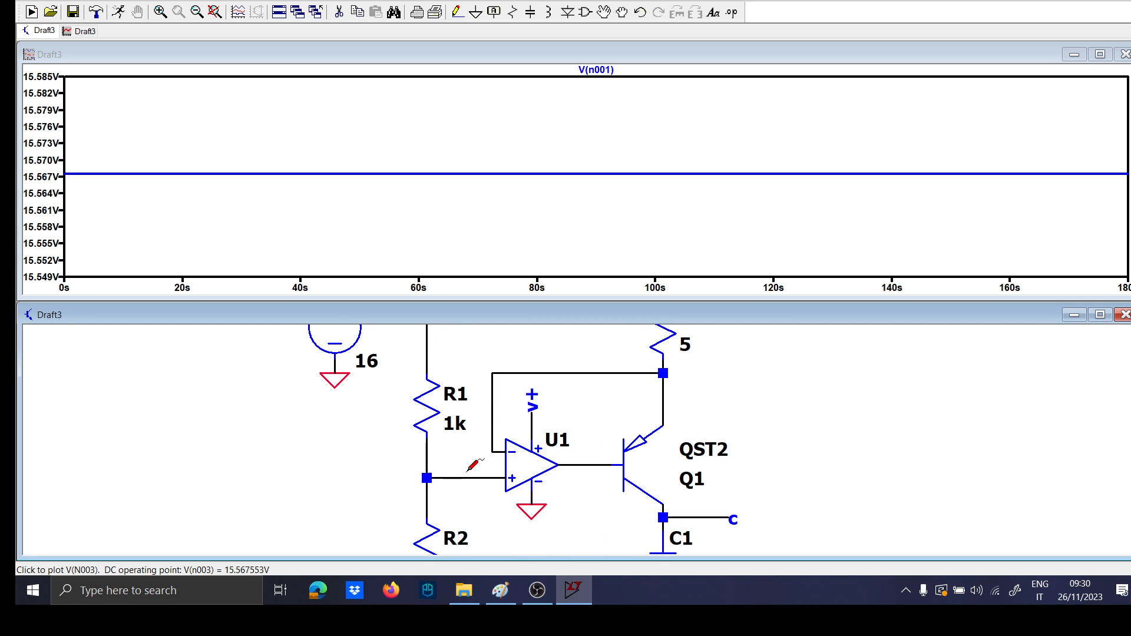
pyautogui.click(463, 476)
pyautogui.click(462, 474)
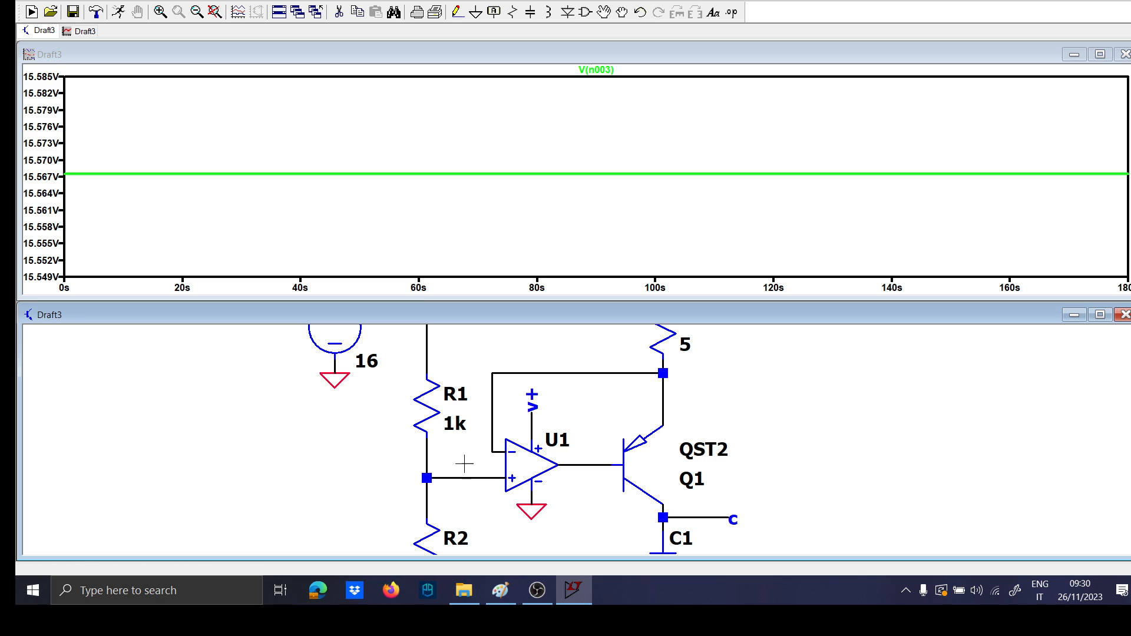
# Set the value of resistor R2 to 20k and rerun the simulation
pyautogui.moveTo(464, 463); pyautogui.dragTo(462, 419)
pyautogui.scroll(-1, 465, 495)
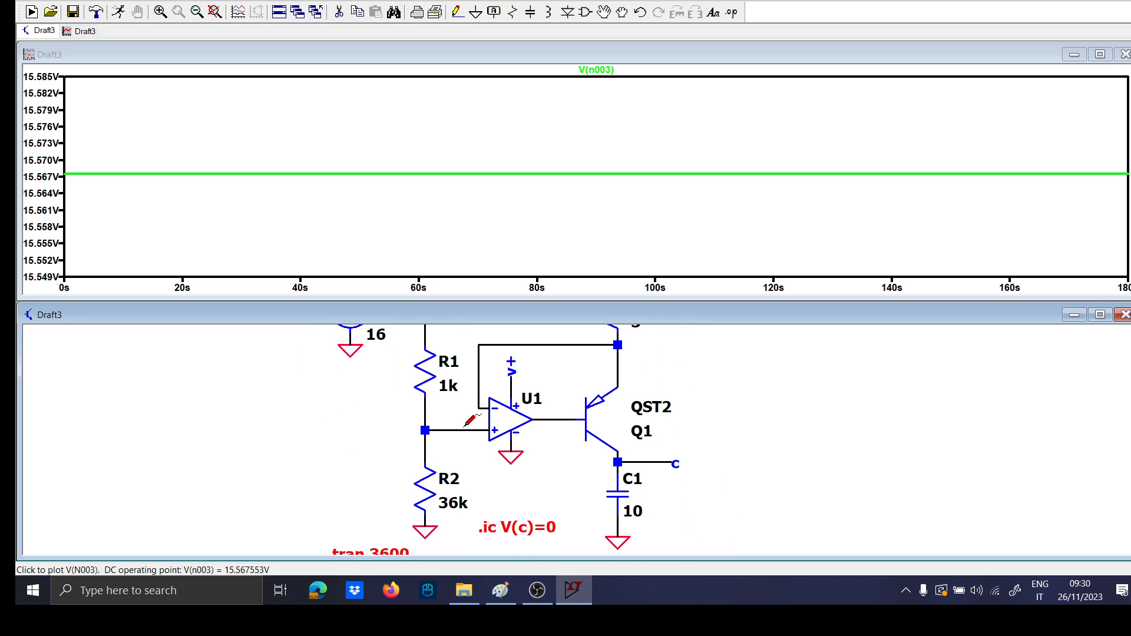
pyautogui.rightClick(460, 511)
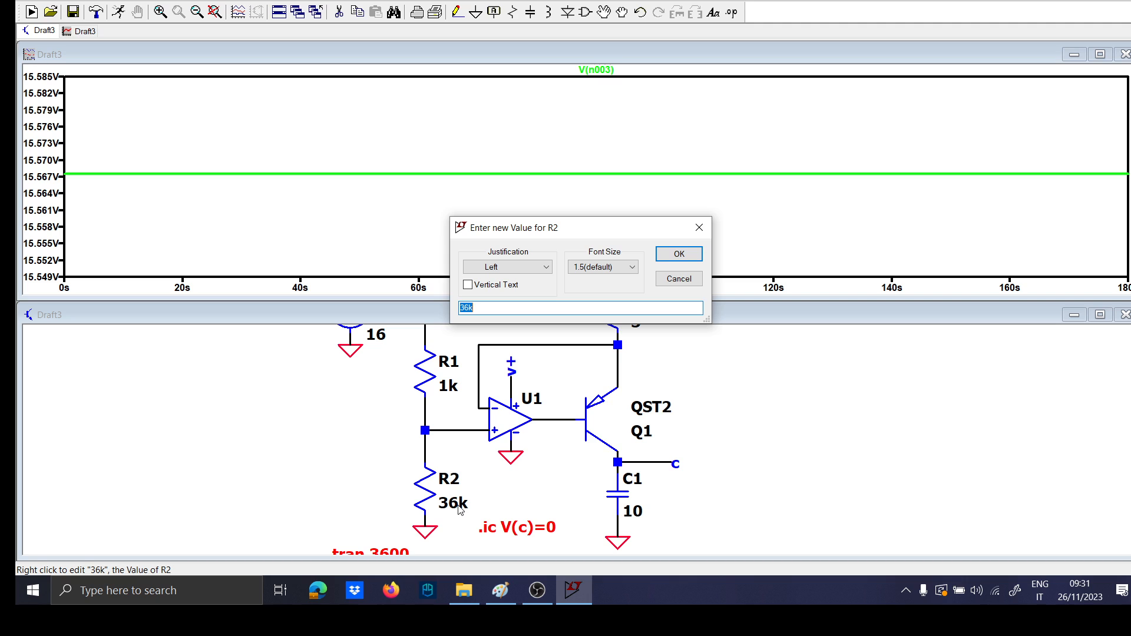
pyautogui.write('20k')
pyautogui.press('Return')
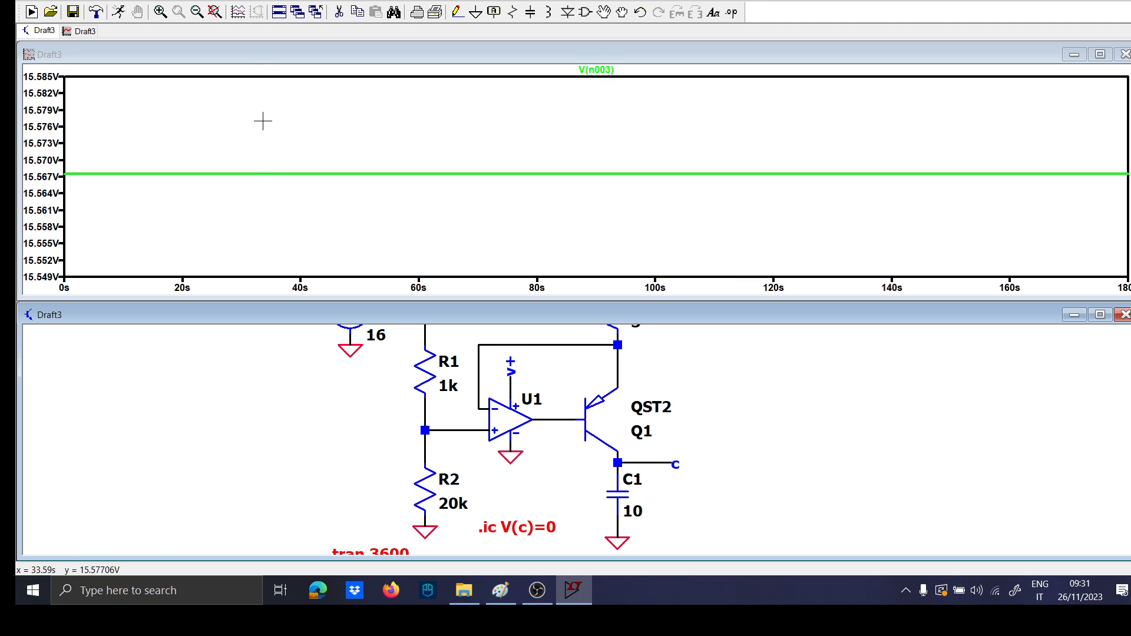
pyautogui.click(118, 11)
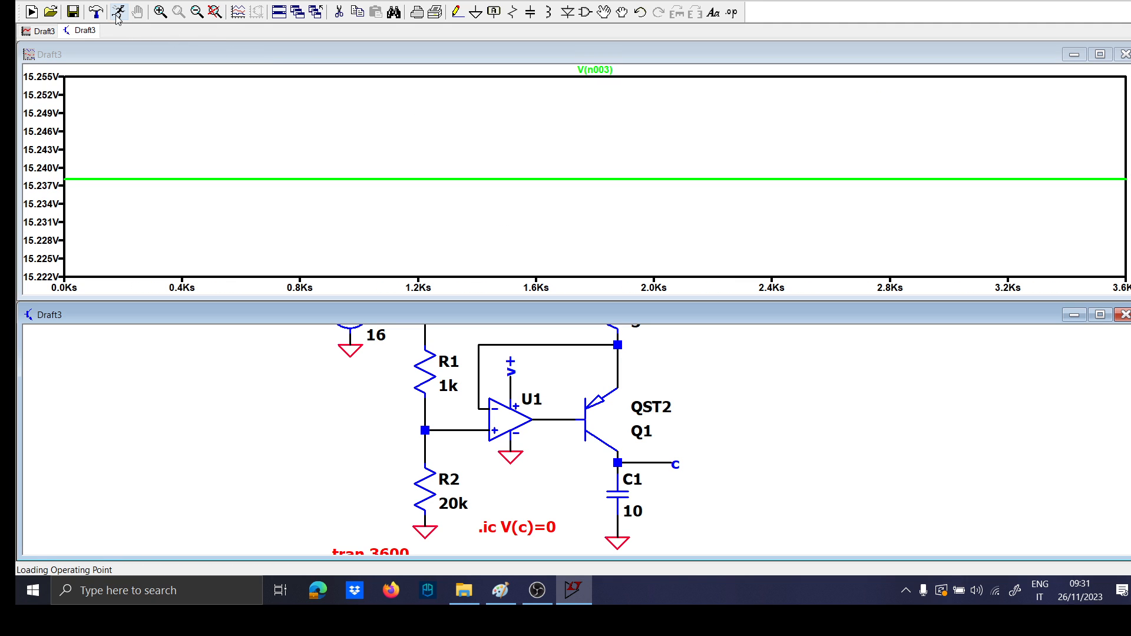
# Set the value of resistor R2 to 1k and rerun the simulation
pyautogui.rightClick(450, 503)
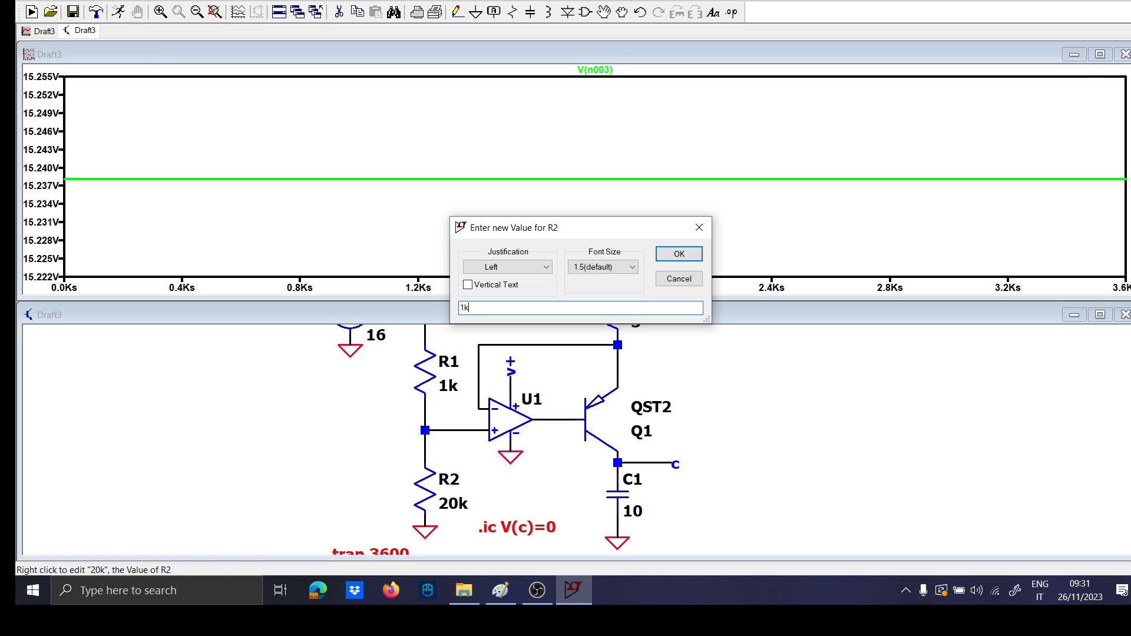
pyautogui.write('1k')
pyautogui.press('Return')
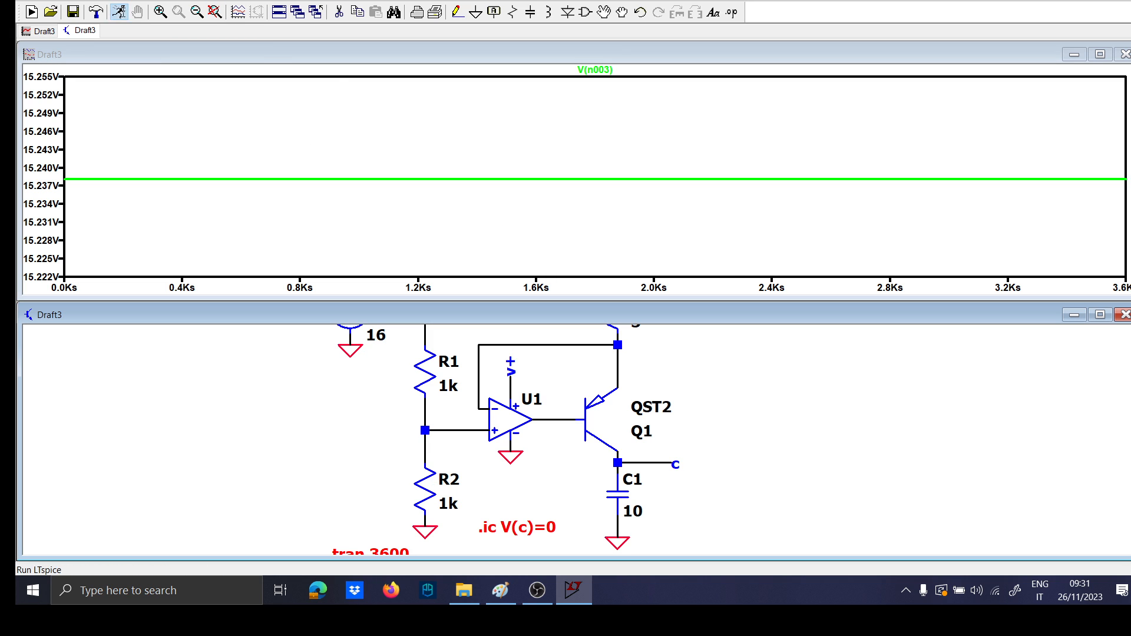
pyautogui.click(118, 11)
# Plot Q1's emitter voltage, zoom in on the first 90 seconds, and plot the current through capacitor C1
pyautogui.scroll(-1, 373, 377)
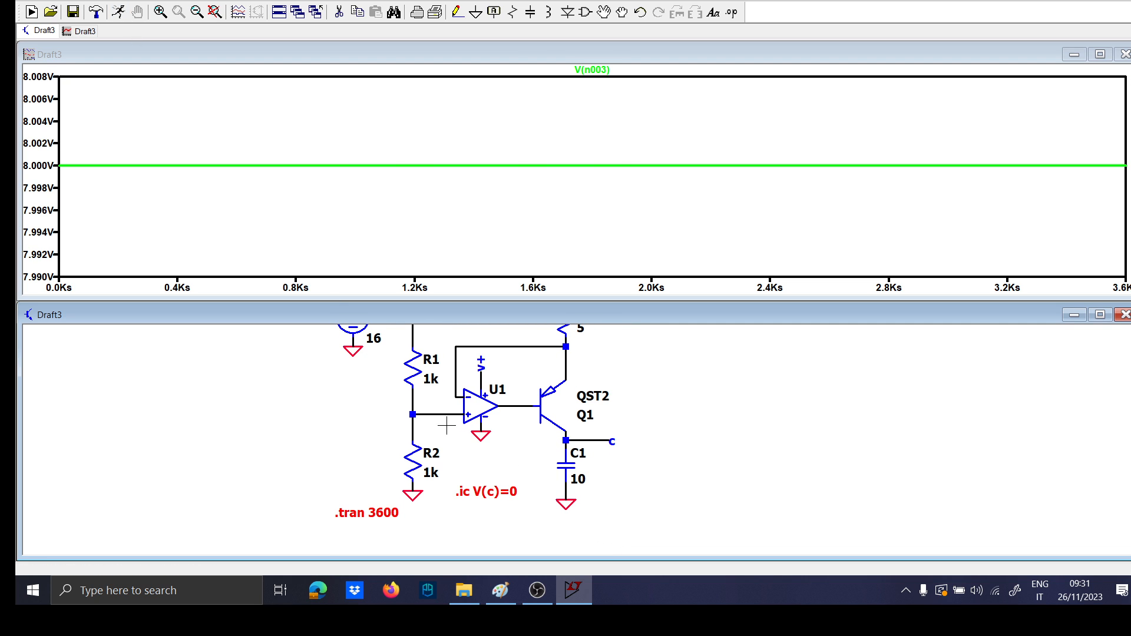
pyautogui.click(566, 347)
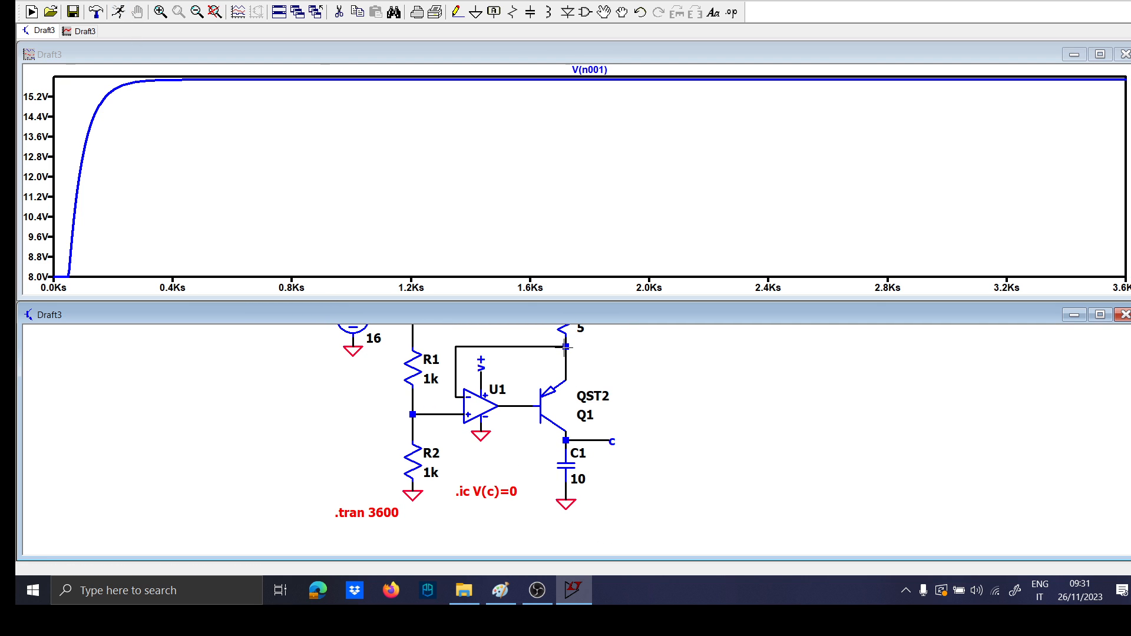
pyautogui.moveTo(80, 280); pyautogui.dragTo(50, 263)
pyautogui.click(566, 466)
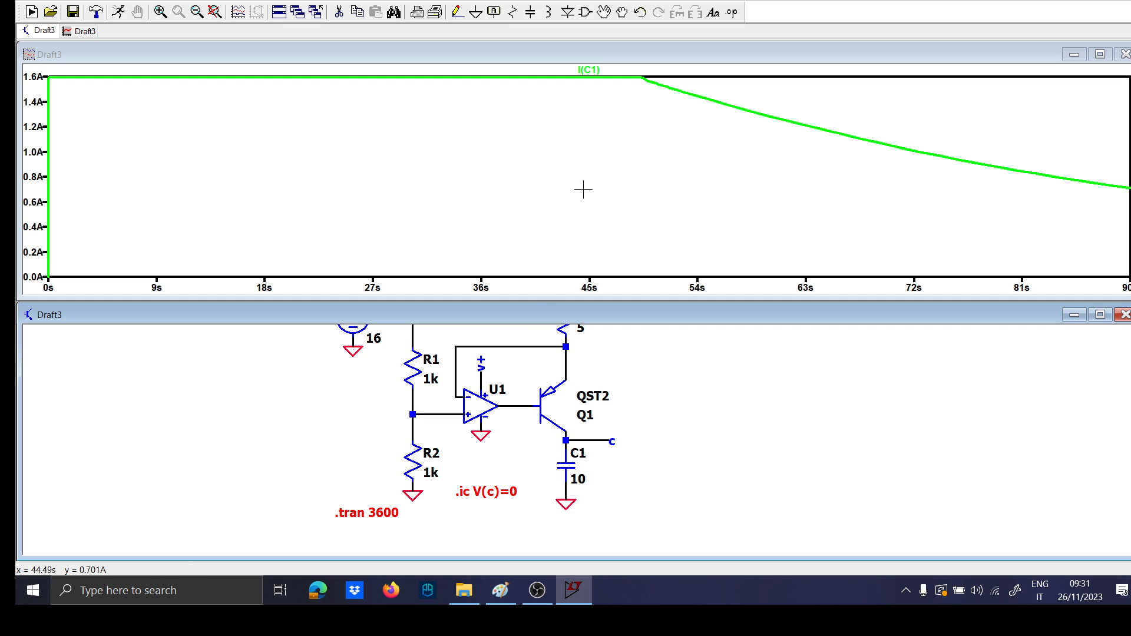
# Tile the schematic and waveform windows vertically and enlarge the circuit in its window
pyautogui.moveTo(530, 371); pyautogui.dragTo(469, 417)
pyautogui.hotkey('alt', 'w')
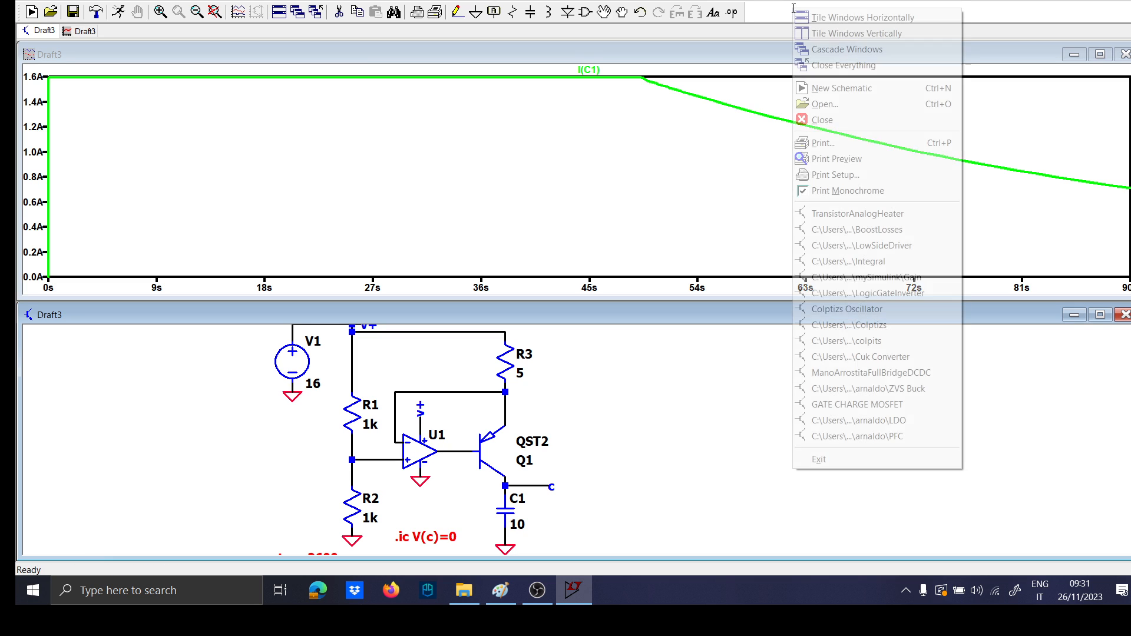
pyautogui.click(836, 30)
pyautogui.scroll(5, 278, 316)
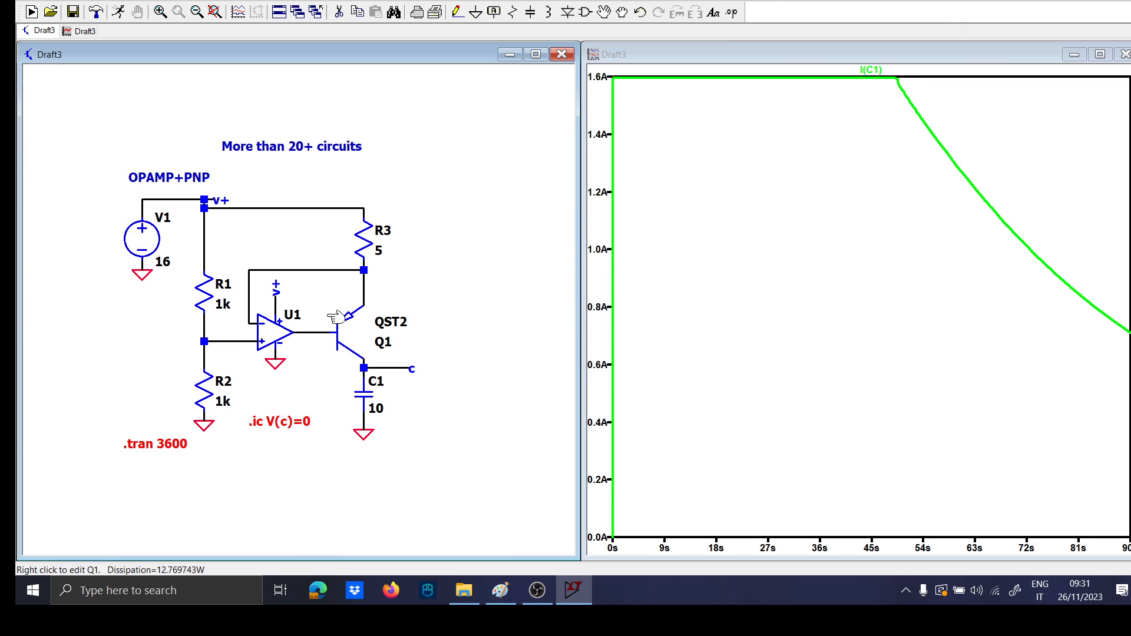
pyautogui.write('nV')
pyautogui.press('capslock')
pyautogui.write('+')
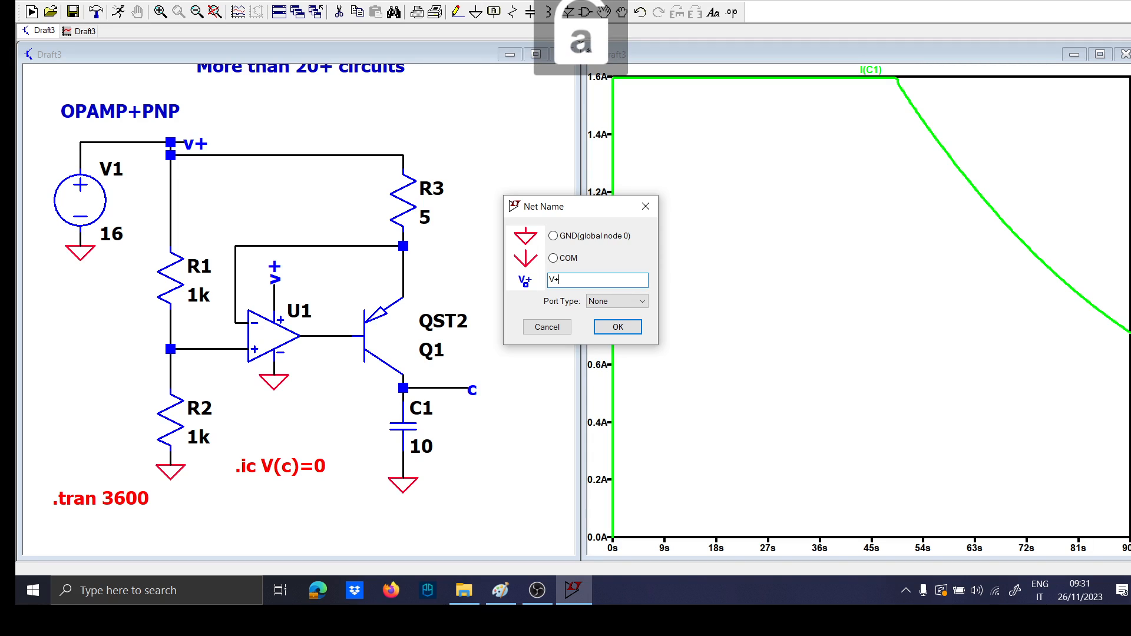
pyautogui.write('=')
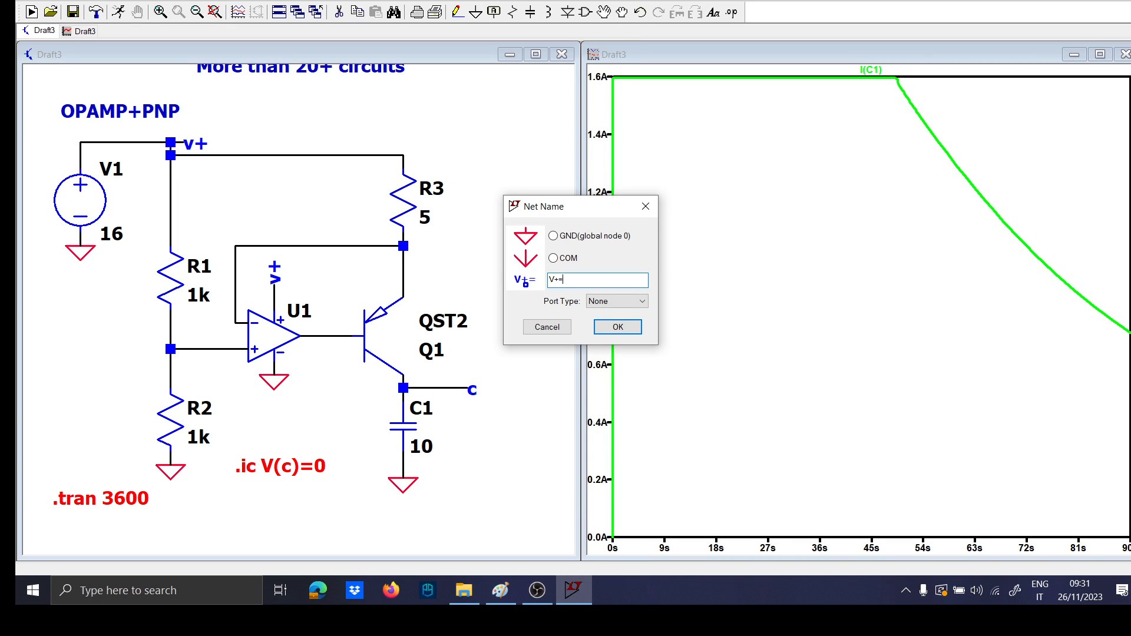
pyautogui.press('capslock')
pyautogui.press('Return')
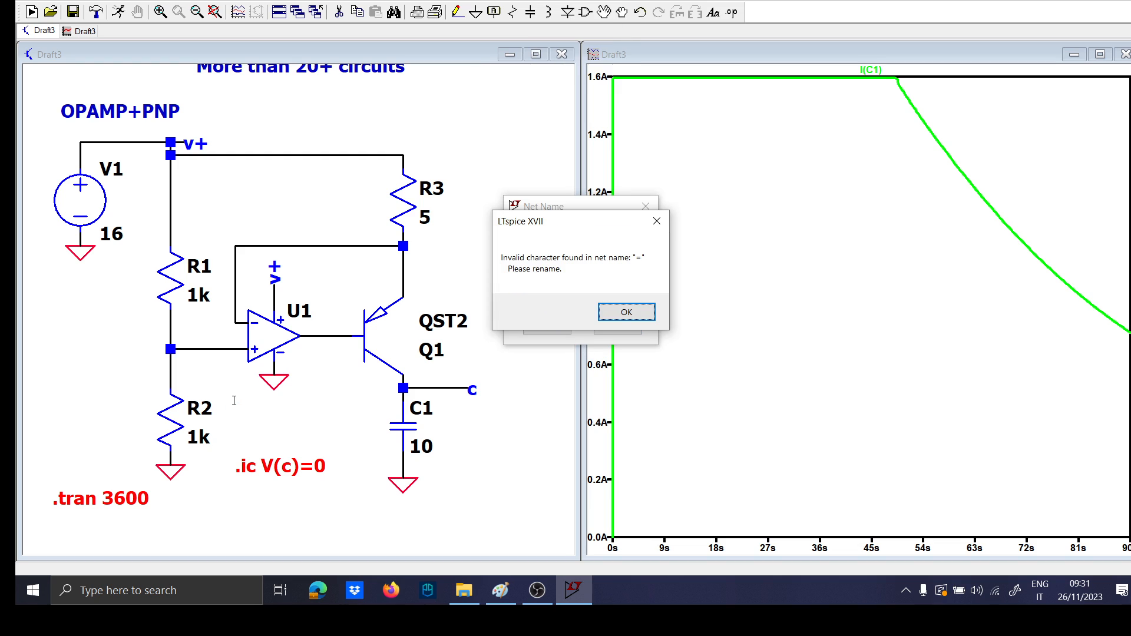
pyautogui.press('Return')
# Add the comment text "V+=V-" beneath the wire from the R1–R2 divider to the op-amp's non-inverting input
pyautogui.write('t')
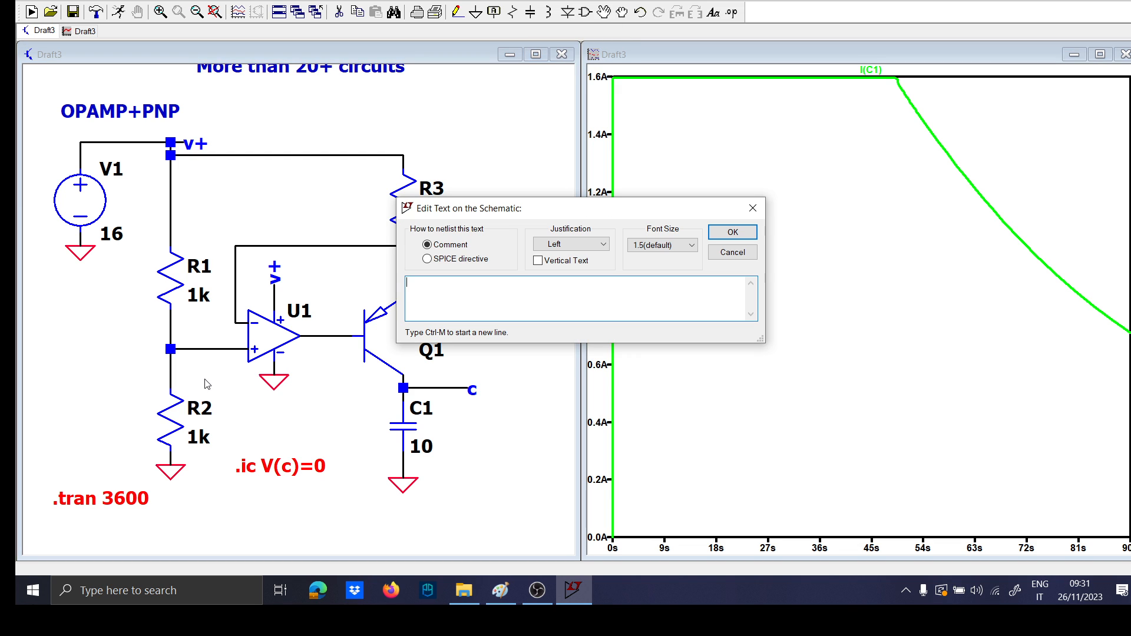
pyautogui.write('V')
pyautogui.press('capslock')
pyautogui.write('+')
pyautogui.press('capslock')
pyautogui.write('=V')
pyautogui.press('capslock')
pyautogui.write('-')
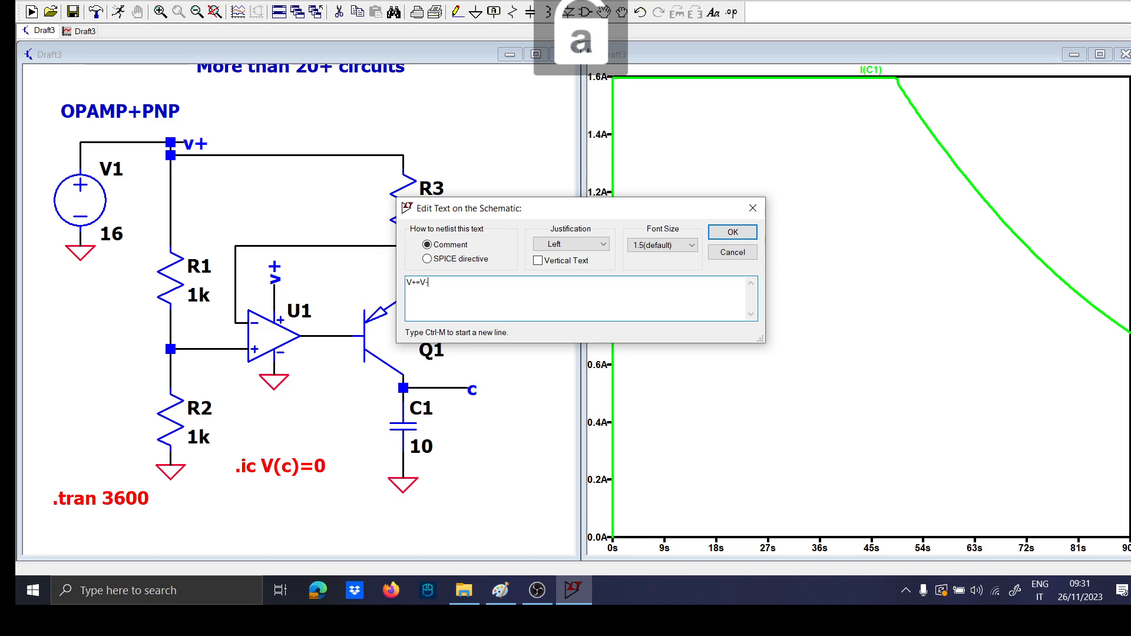
pyautogui.press('Return')
pyautogui.click(183, 366)
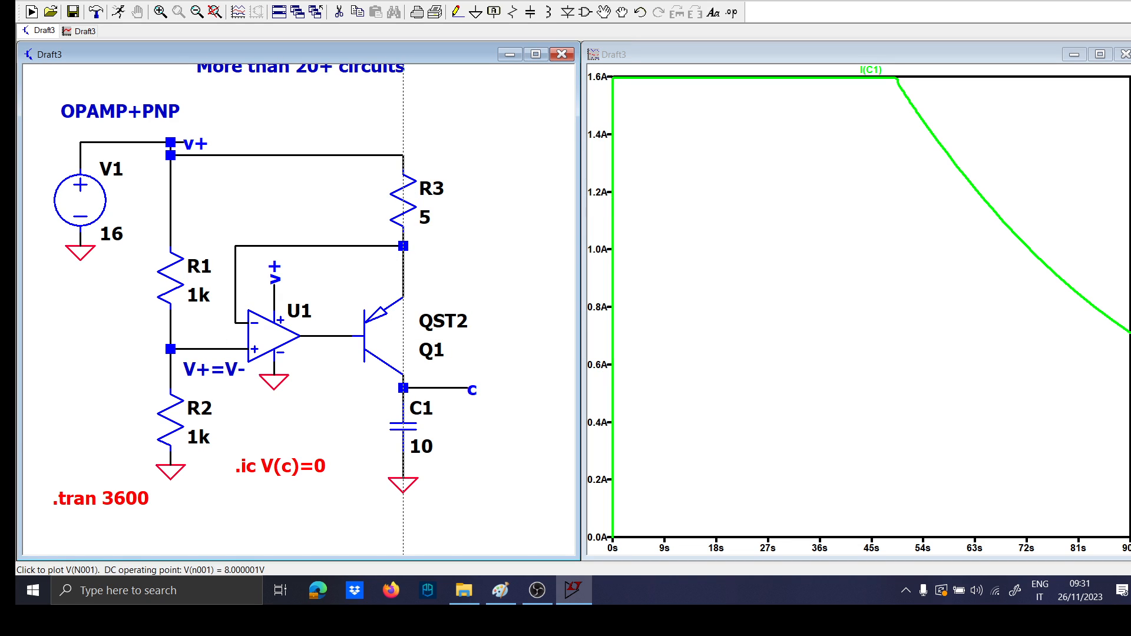
# Draw a horizontal wire stub extending right from the node between R3 and Q1's emitter
pyautogui.press('F3')
pyautogui.click(493, 246)
pyautogui.press('F4')
pyautogui.write('V+')
pyautogui.press('capslock')
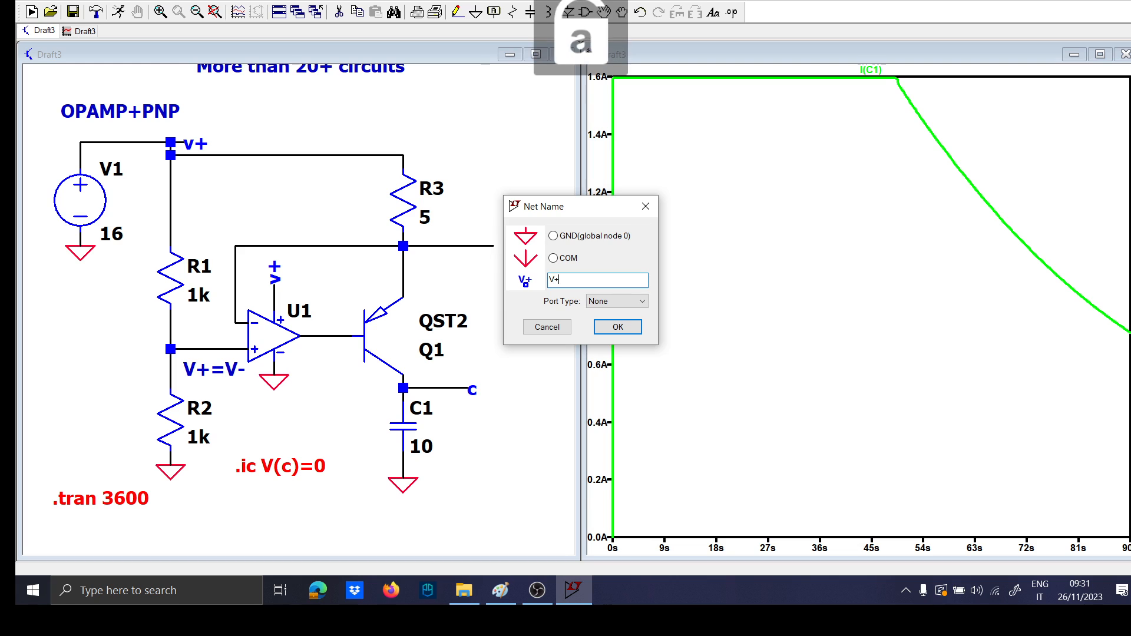
pyautogui.press('Return')
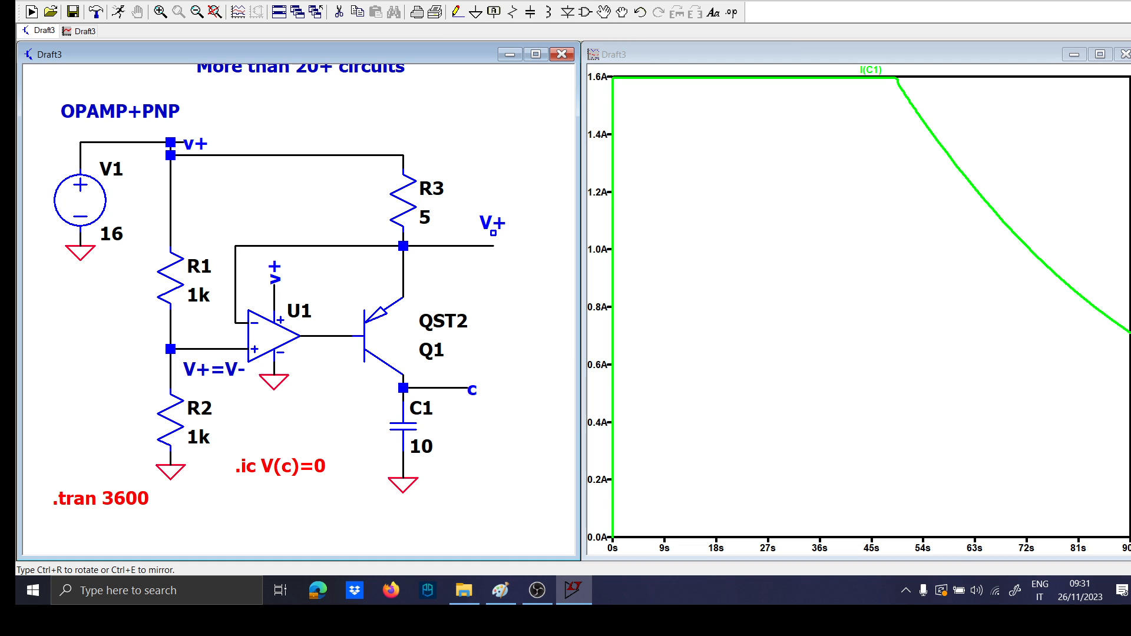
pyautogui.press('Escape')
pyautogui.press('F4')
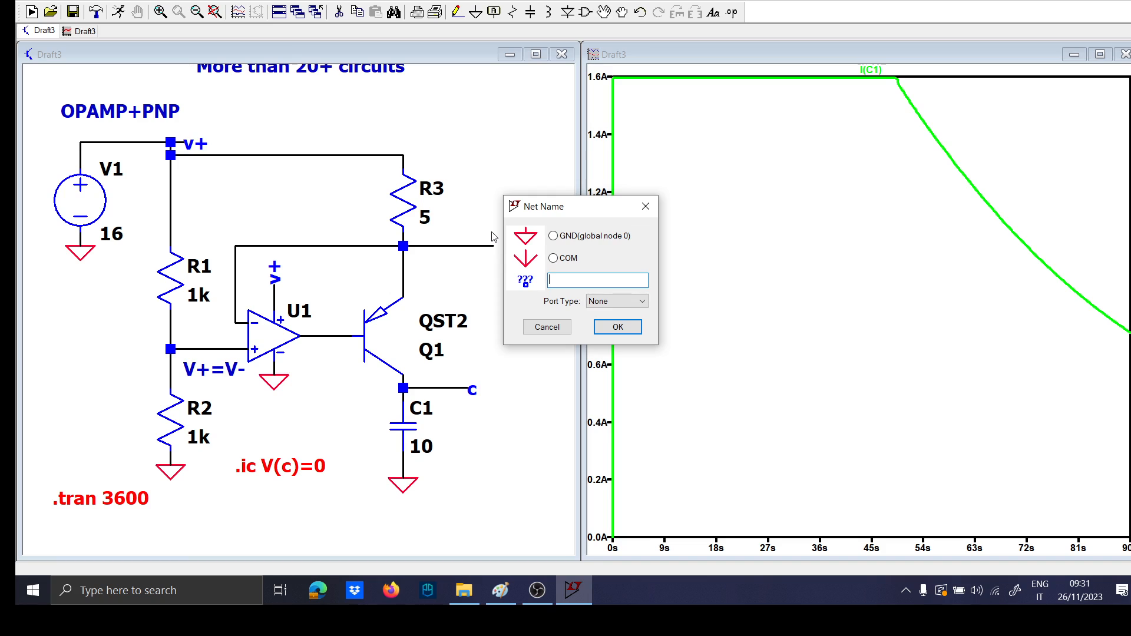
pyautogui.press('Escape')
# Place the comment text "V+" above the end of the wire stub at Q1's emitter node
pyautogui.write('tV+')
pyautogui.press('capslock')
pyautogui.press('Return')
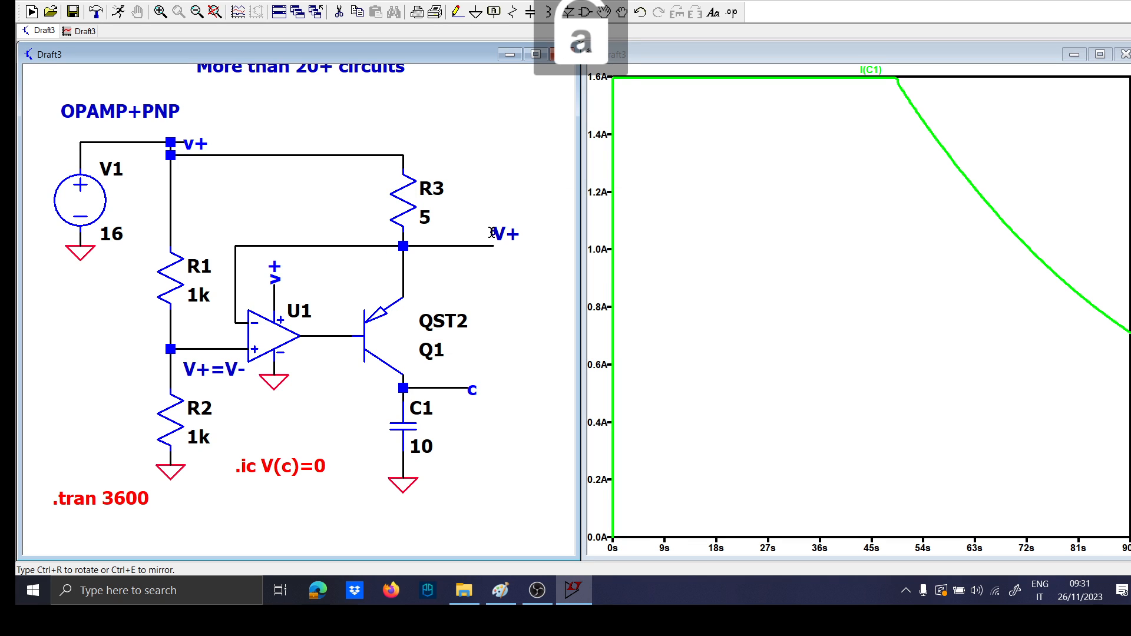
pyautogui.click(492, 231)
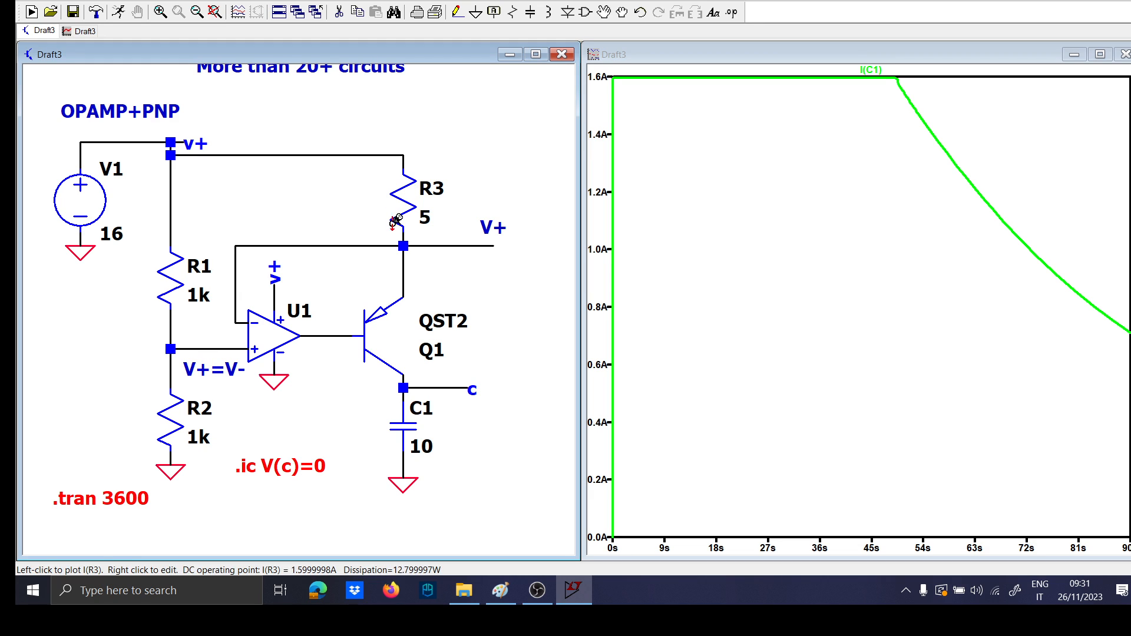
# Place the comment text "16" above the supply end of resistor R3
pyautogui.press('t')
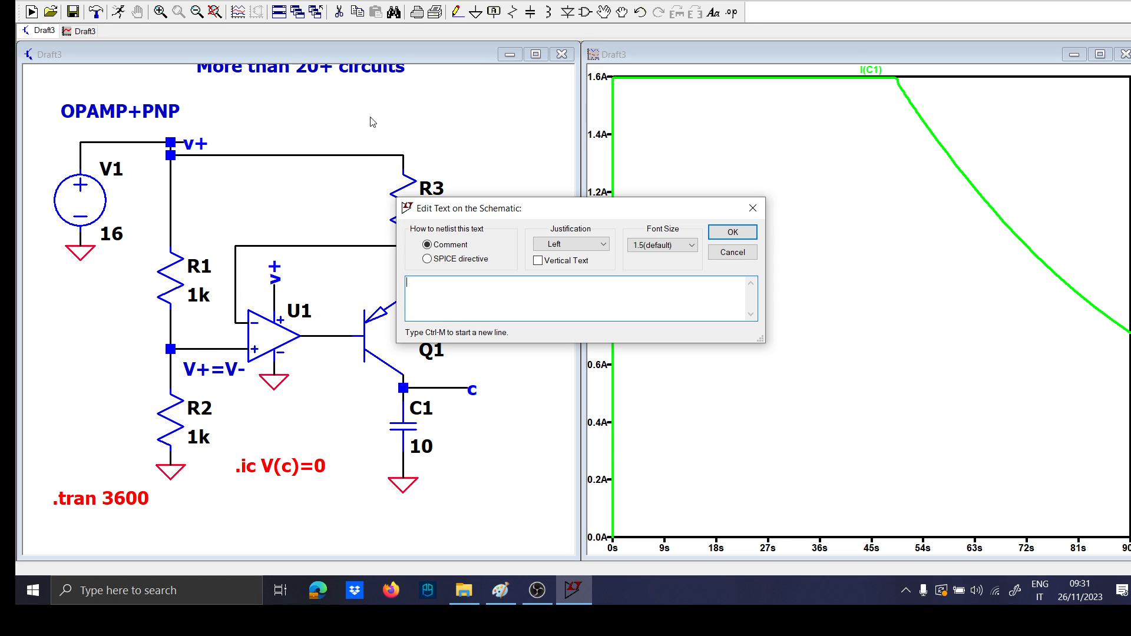
pyautogui.write('16')
pyautogui.press('Return')
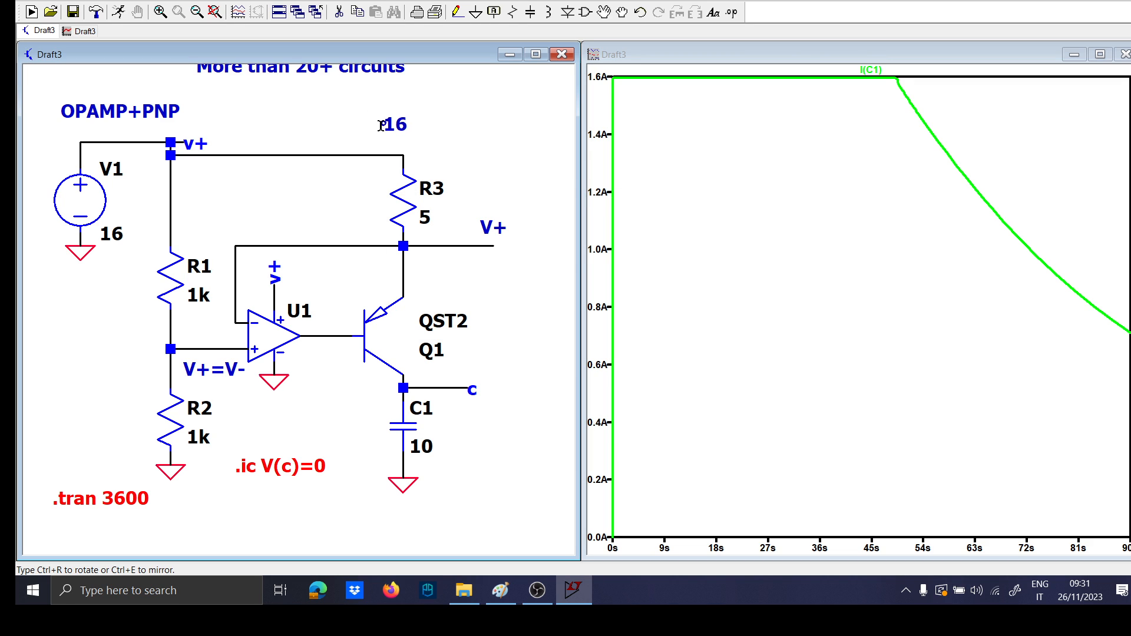
# Add the comment text "I=(16-8)/5" in the space to the left of resistor R3
pyautogui.press('t')
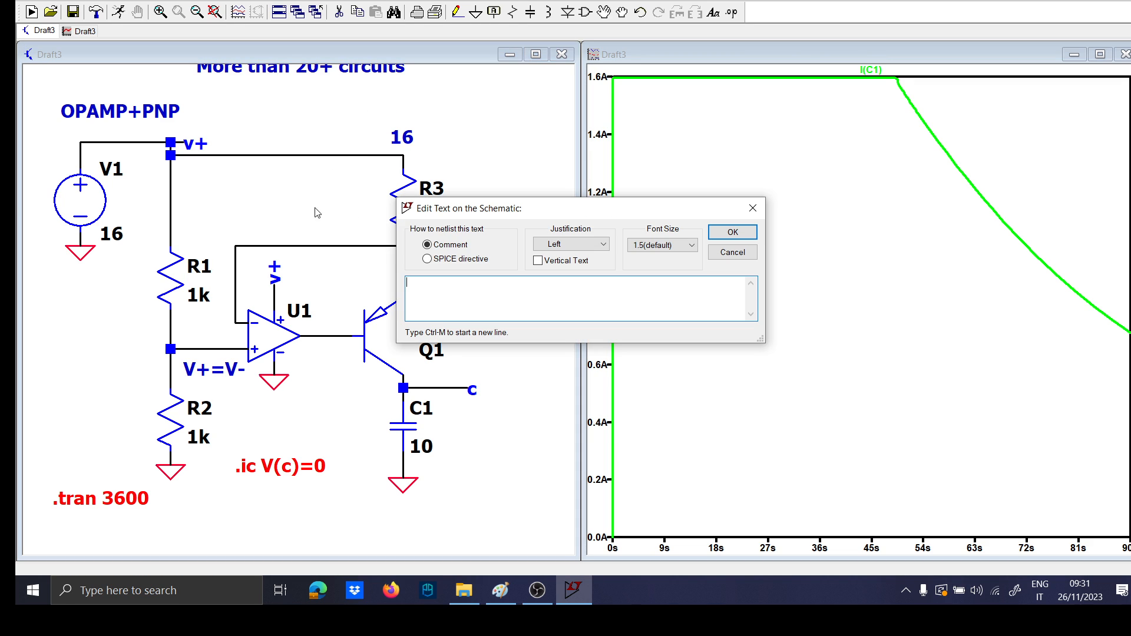
pyautogui.press('Escape')
pyautogui.press('t')
pyautogui.press('capslock')
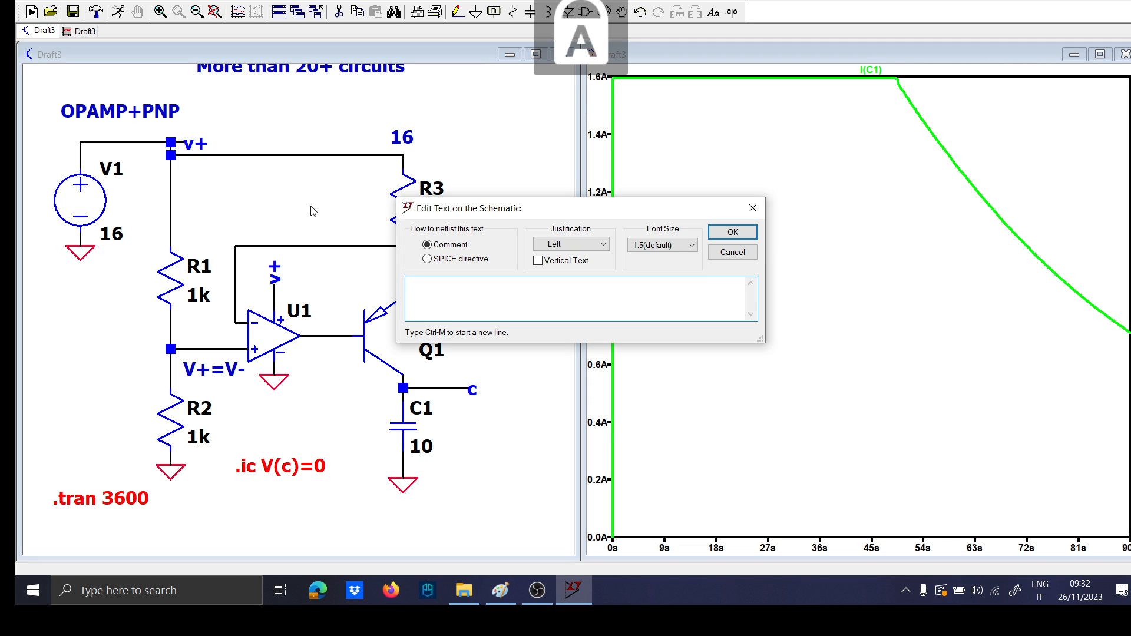
pyautogui.press('capslock')
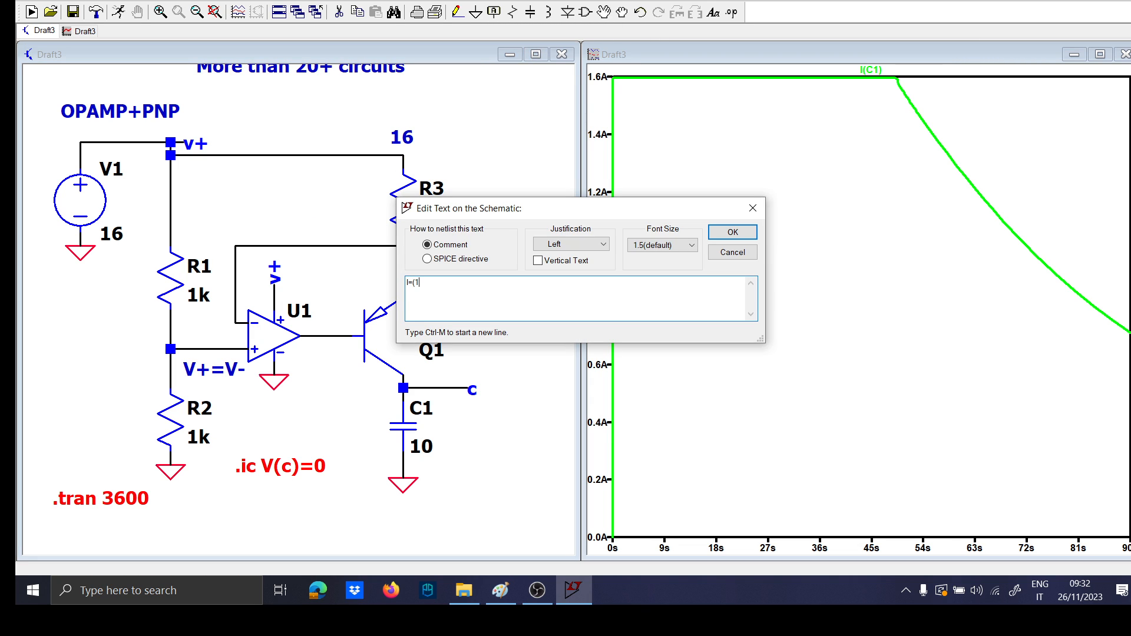
pyautogui.write('(16-8)/5')
pyautogui.press('Return')
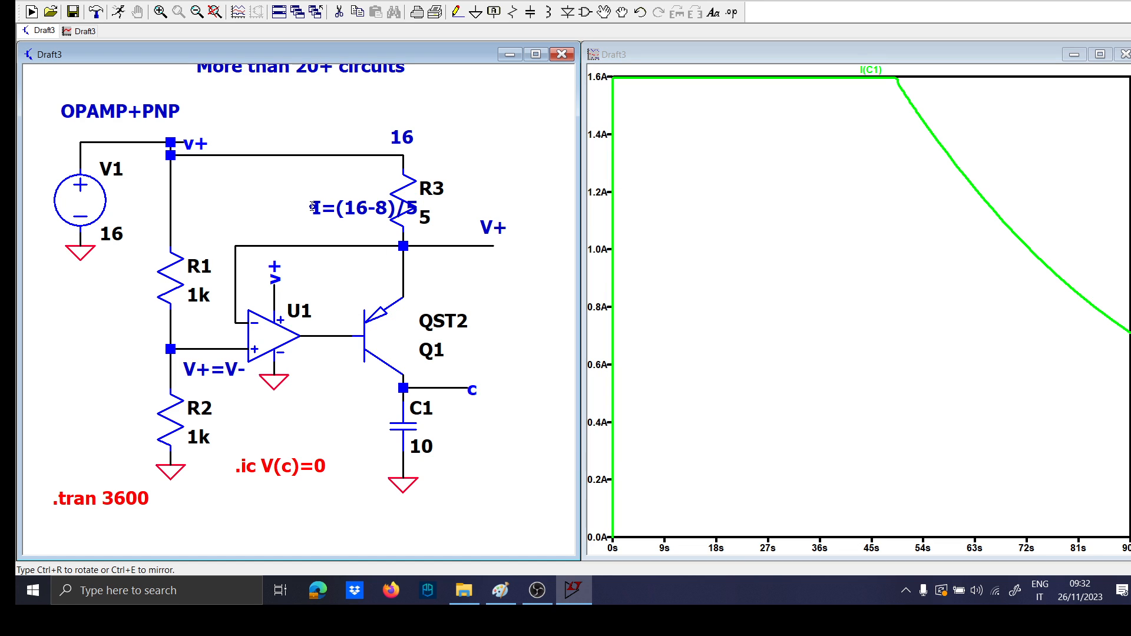
pyautogui.click(269, 202)
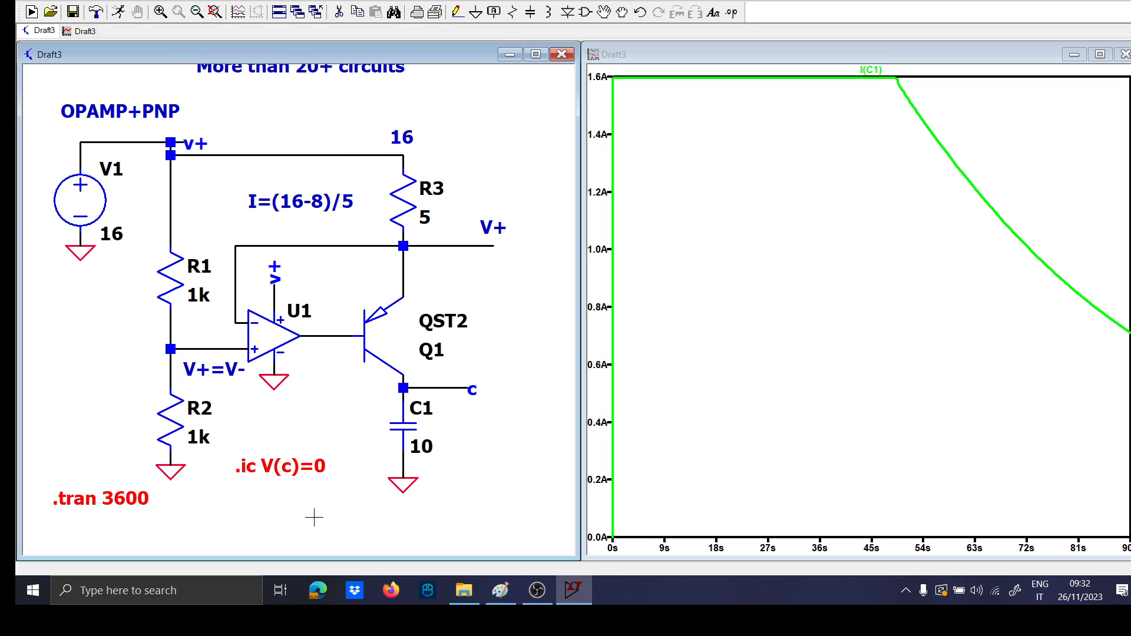
# Switch to Calculator, divide 8 by 5, and close it again
pyautogui.click(157, 578)
pyautogui.write('ca')
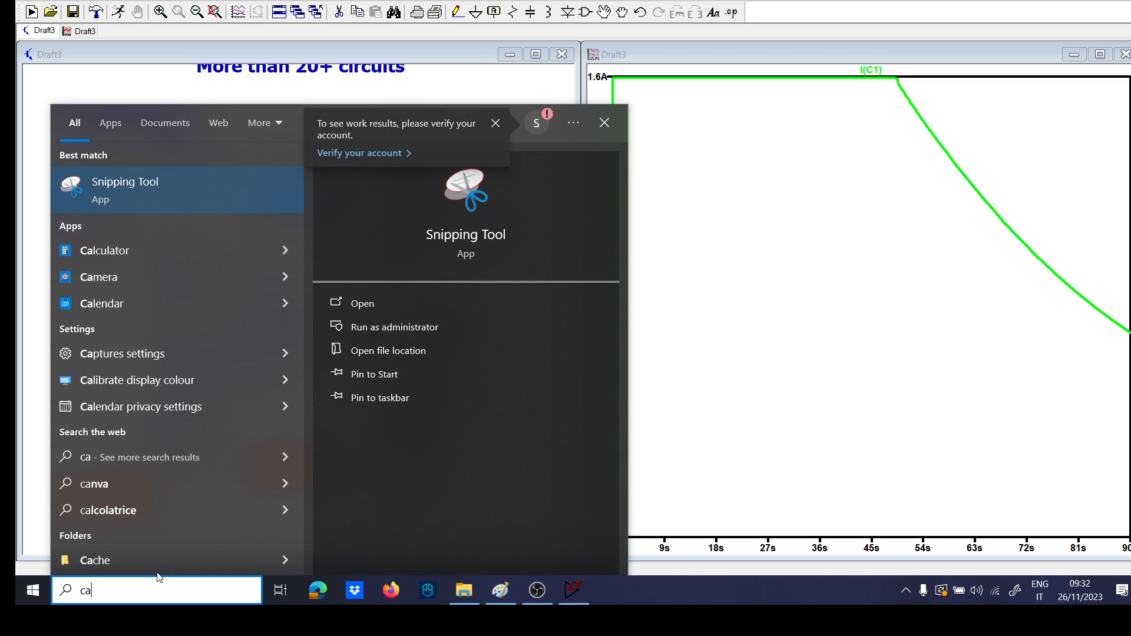
pyautogui.write('lc')
pyautogui.press('Return')
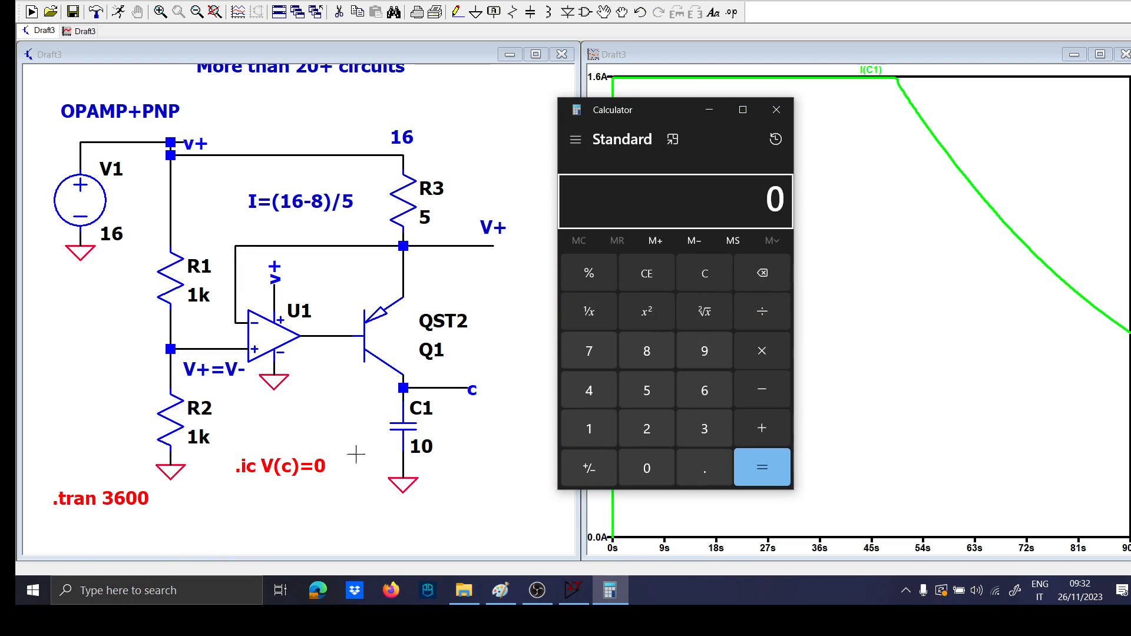
pyautogui.click(665, 357)
pyautogui.click(755, 318)
pyautogui.click(642, 389)
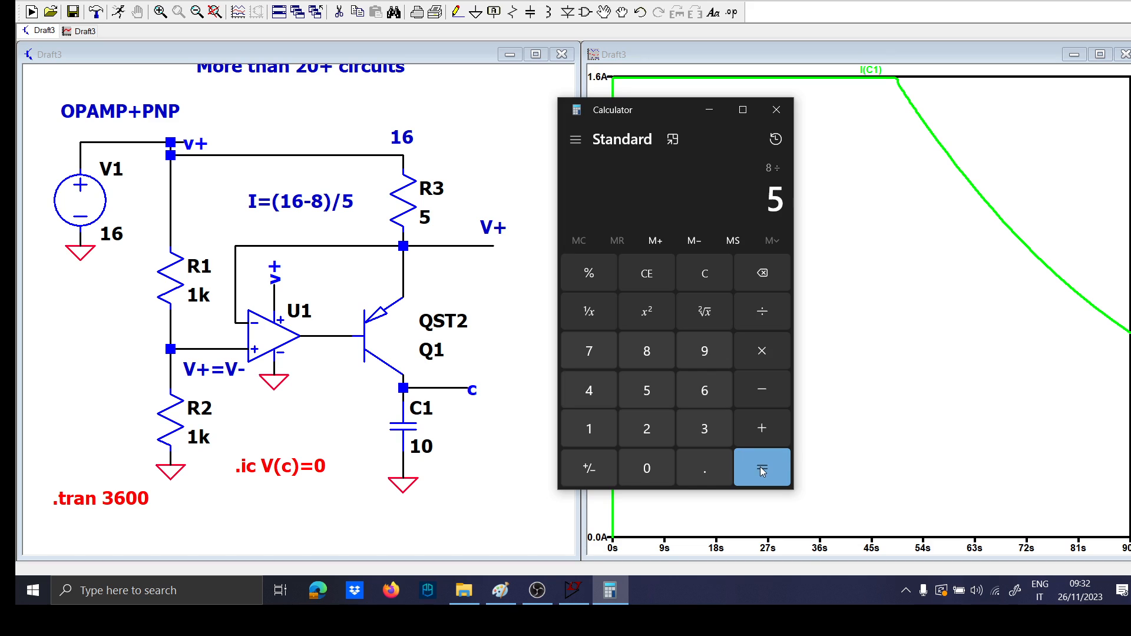
pyautogui.click(761, 467)
pyautogui.click(776, 110)
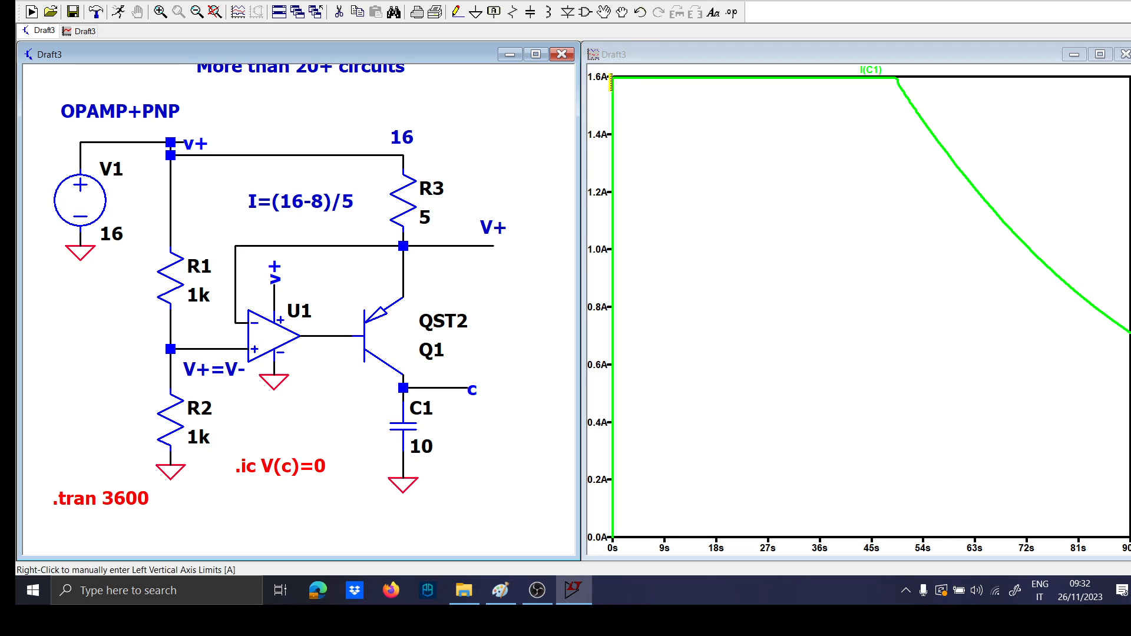
# Zoom in on the constant-current plateau of the C1 current trace over about the first 55 seconds
pyautogui.moveTo(612, 87); pyautogui.dragTo(904, 67)
pyautogui.moveTo(609, 321)
pyautogui.mouseDown()
pyautogui.moveTo(1055, 328)
pyautogui.moveTo(1094, 335)
pyautogui.moveTo(1087, 345)
pyautogui.mouseUp()
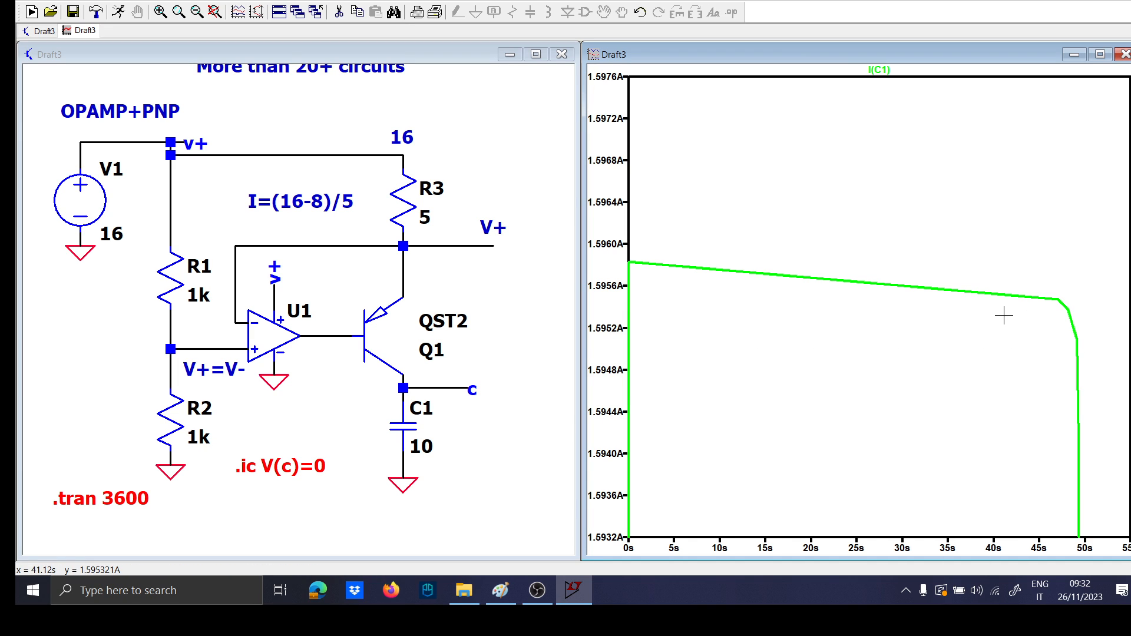
# Plot only the voltage at node c and fit the full simulation time in the waveform view
pyautogui.click(482, 384)
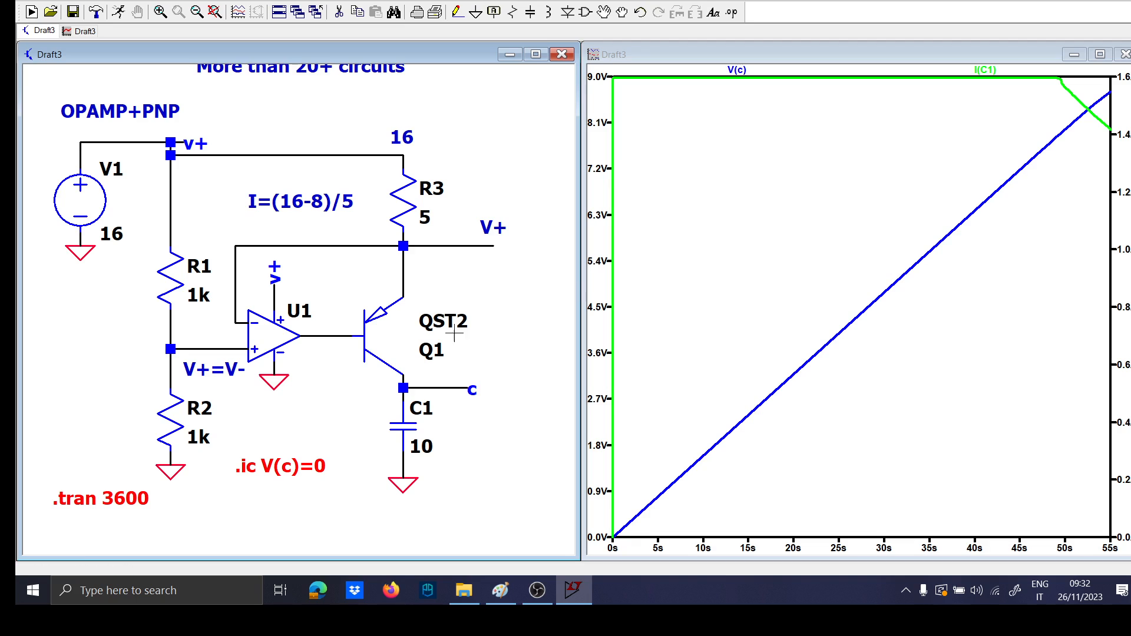
pyautogui.click(465, 380)
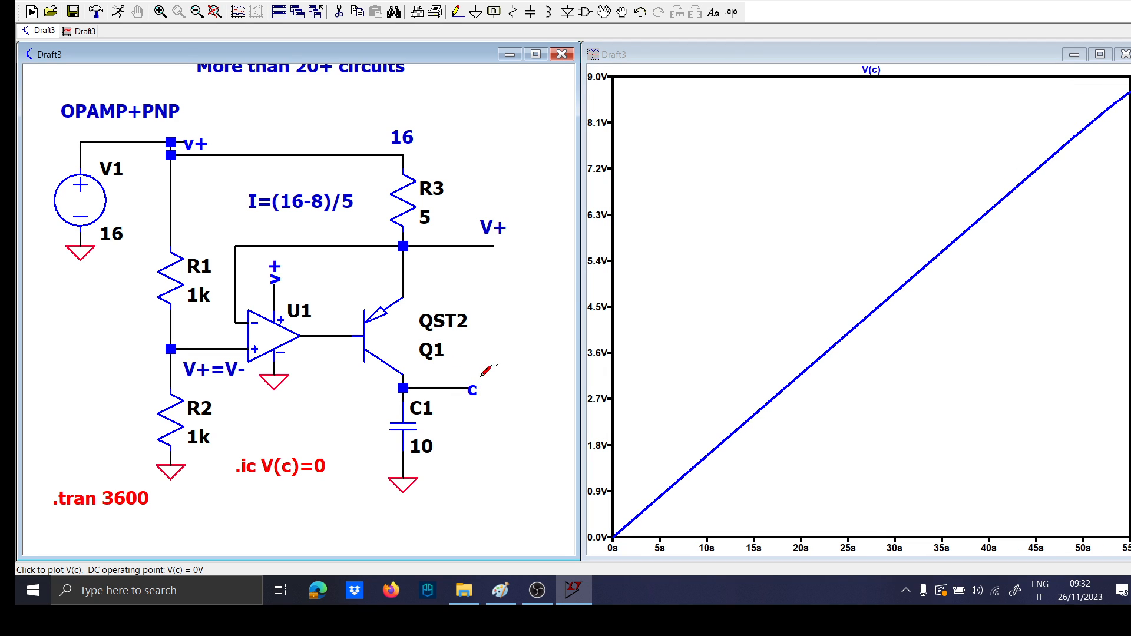
pyautogui.rightClick(898, 184)
pyautogui.click(913, 190)
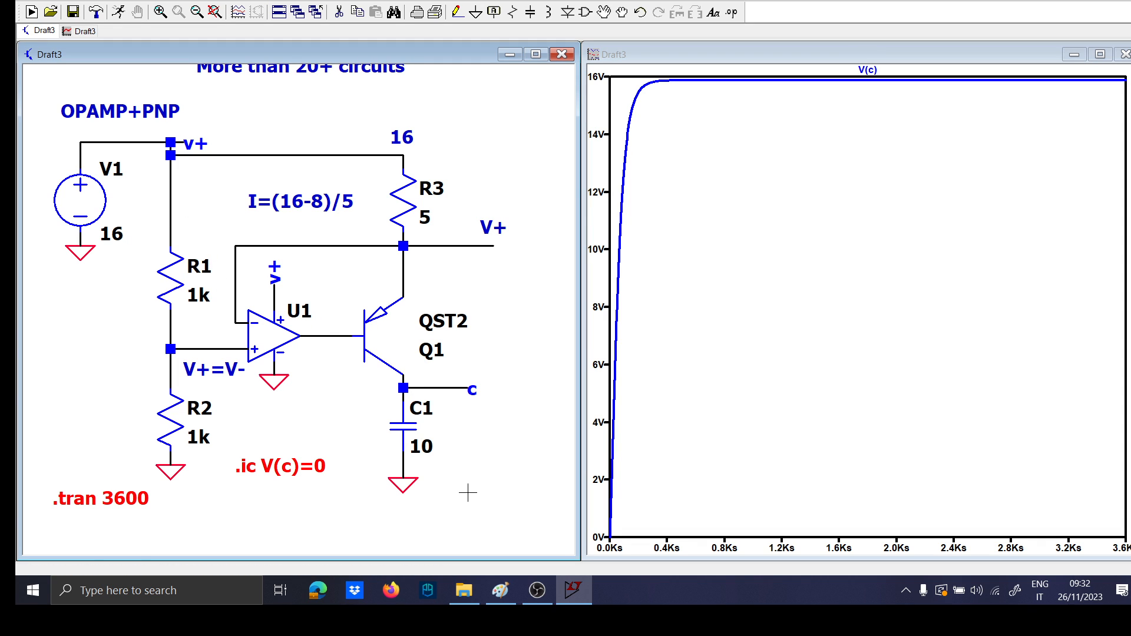
# Plot the current through C1 alone and zoom in on its plateau over about the first 120 seconds
pyautogui.click(406, 423)
pyautogui.moveTo(628, 95); pyautogui.dragTo(599, 70)
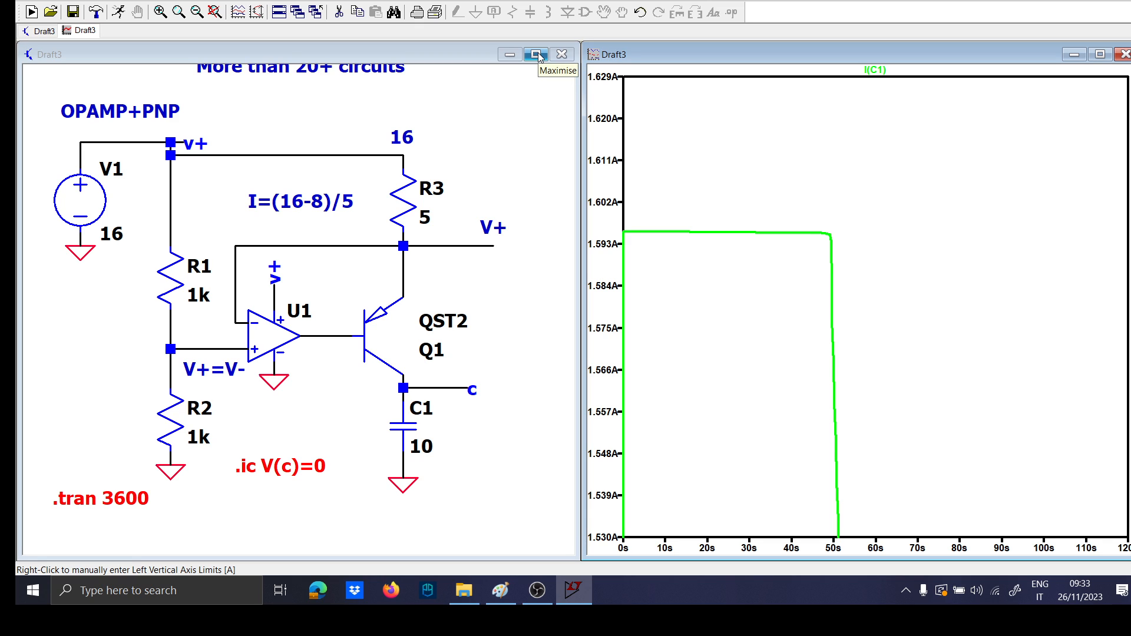
# Add the comment "It can oscillate under some load condtion" below the circuit, beneath the .tran directive
pyautogui.scroll(-3, 500, 247)
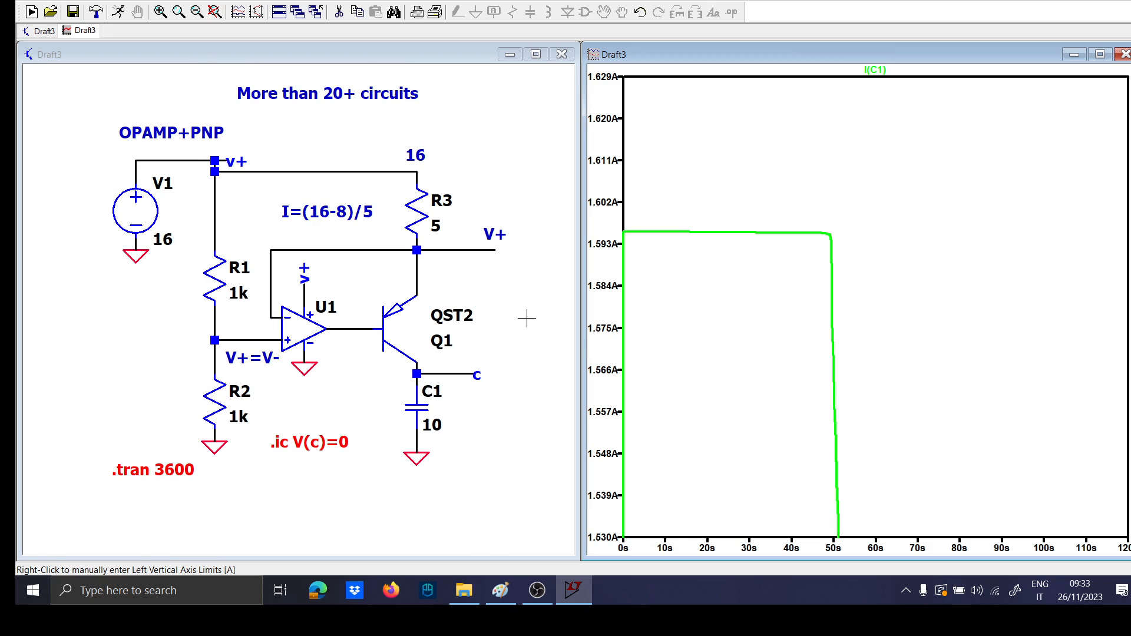
pyautogui.moveTo(524, 318); pyautogui.dragTo(429, 326)
pyautogui.scroll(-1, 427, 327)
pyautogui.scroll(-1, 427, 327)
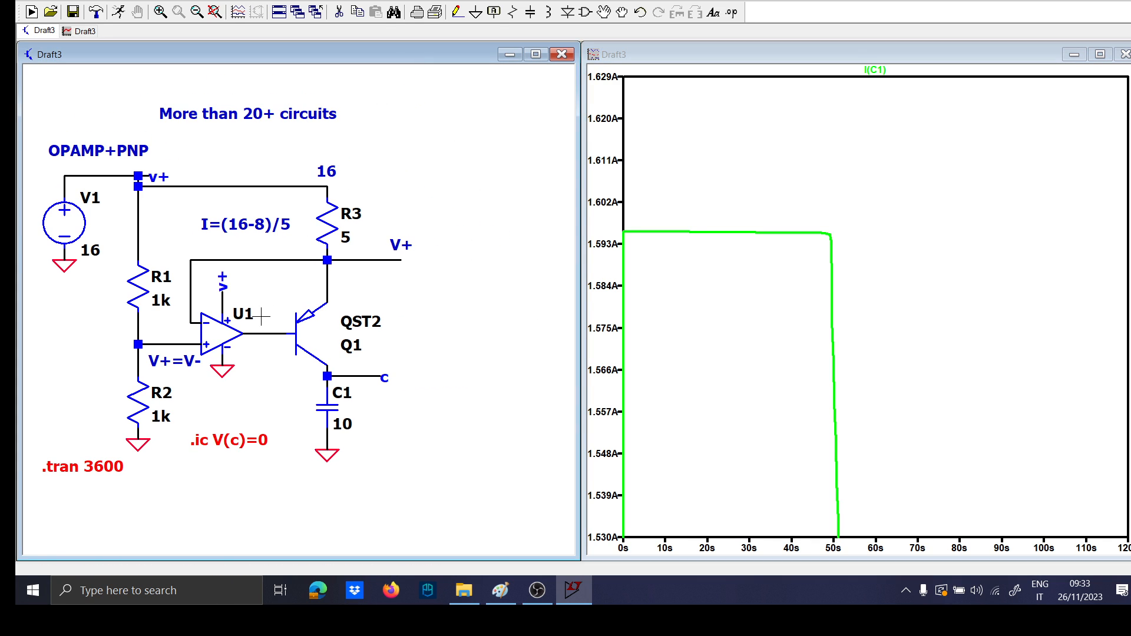
pyautogui.write('tc')
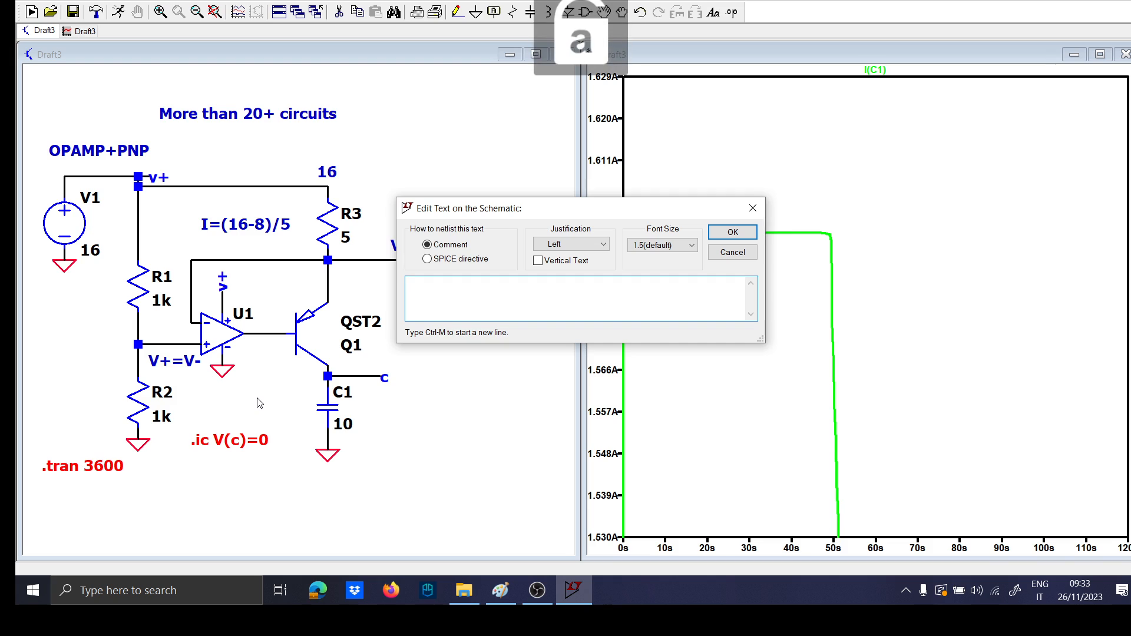
pyautogui.press('BackSpace')
pyautogui.write('It can oscillate under s')
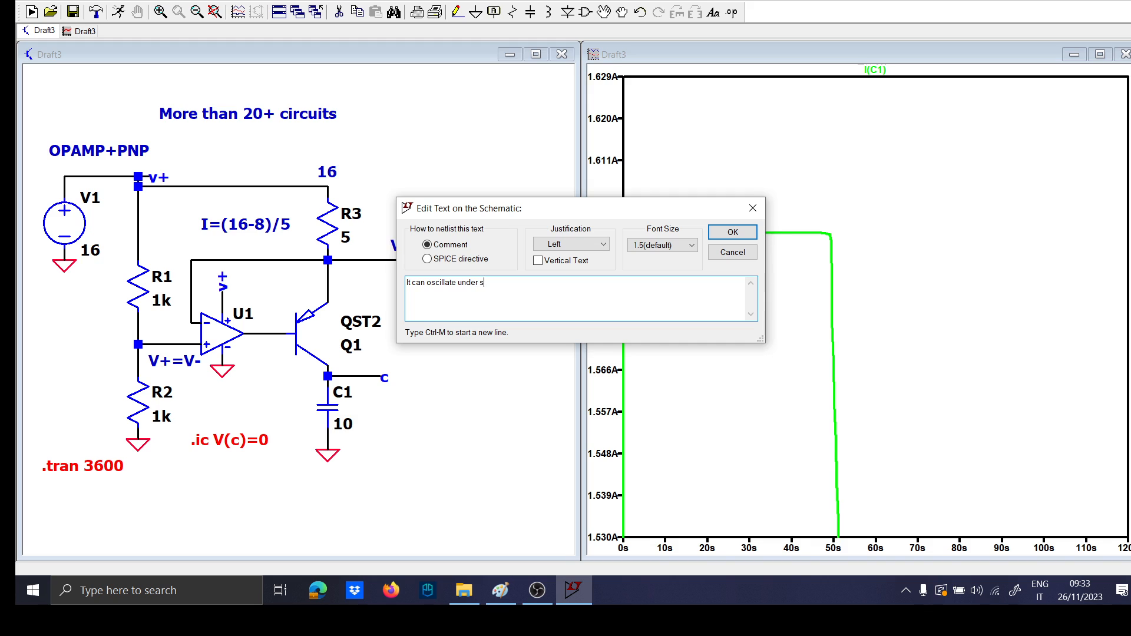
pyautogui.write('ome load  condtion')
pyautogui.press('Return')
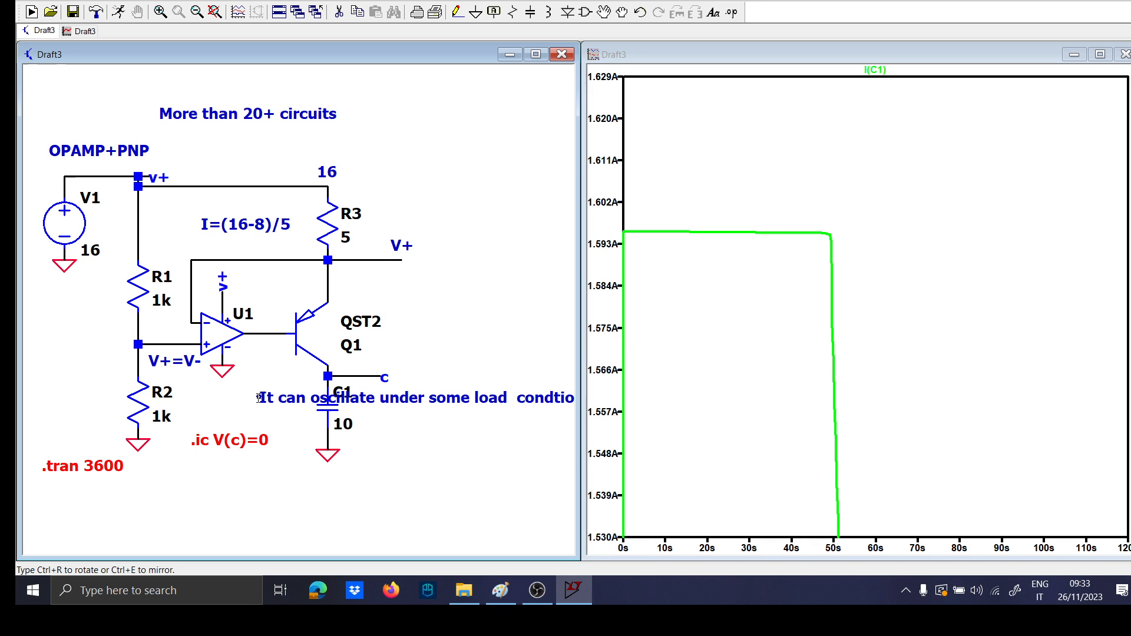
pyautogui.click(56, 492)
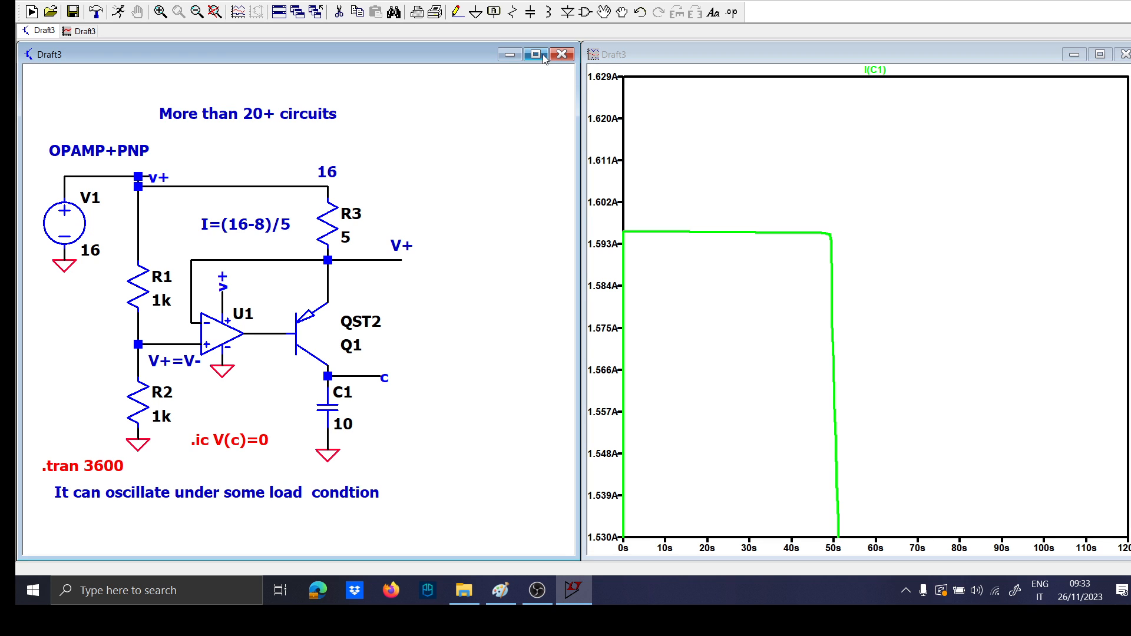
pyautogui.scroll(2, 285, 334)
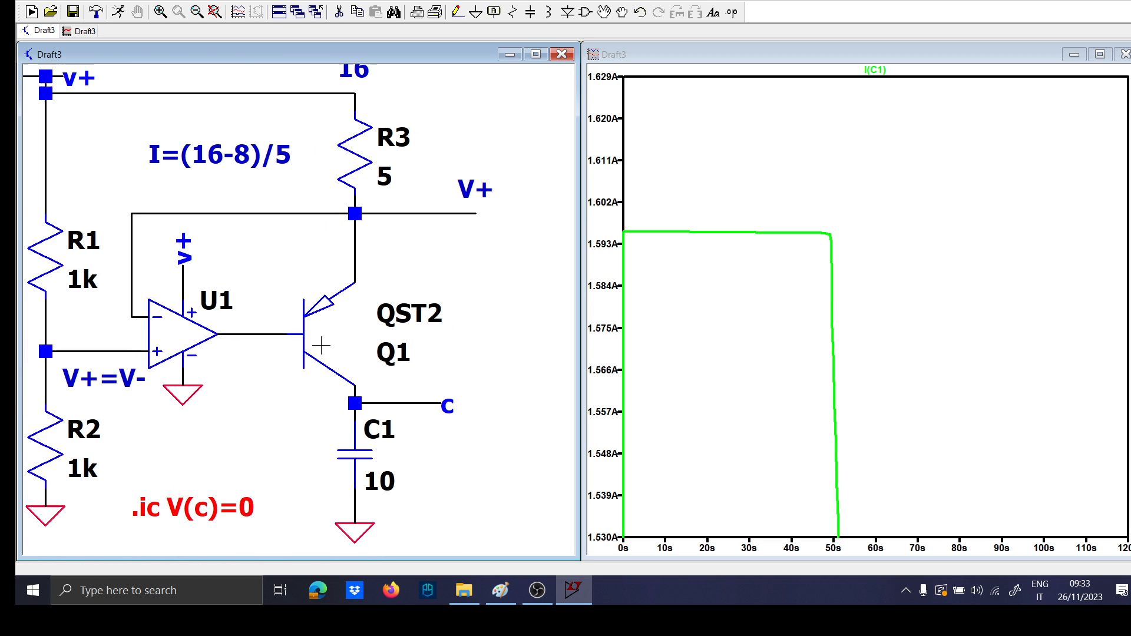
pyautogui.scroll(-3, 321, 345)
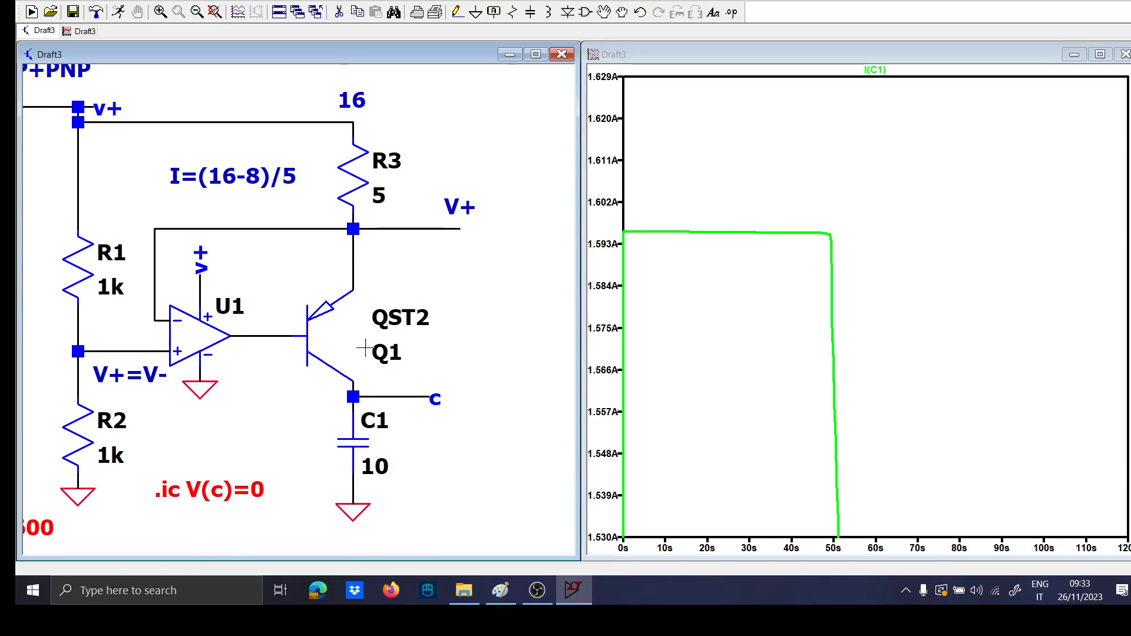
# Enlarge the schematic window and add the comment "DOUBLE PNP" in the empty area beside the op-amp circuit
pyautogui.click(535, 54)
pyautogui.moveTo(758, 248); pyautogui.dragTo(510, 244)
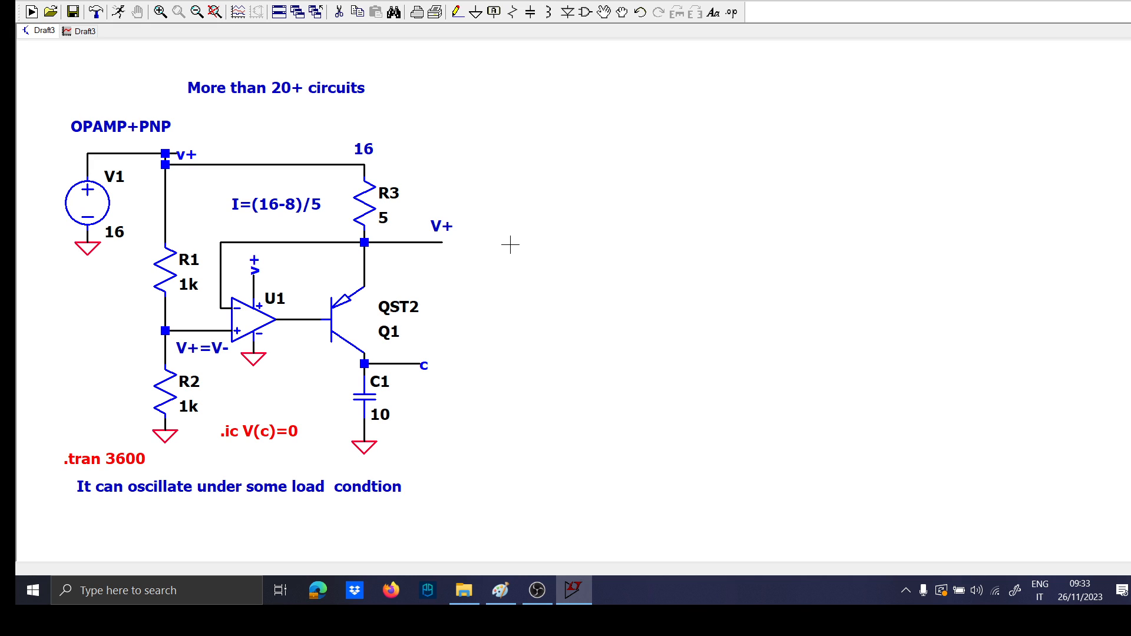
pyautogui.press('t')
pyautogui.press('capslock')
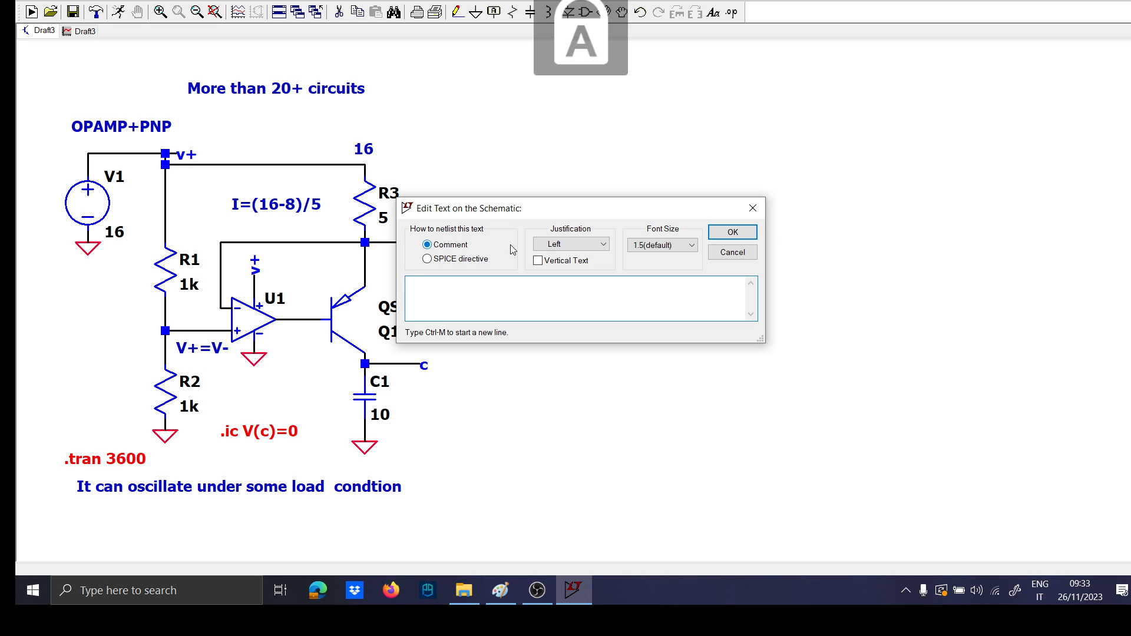
pyautogui.write('DOUBLE PNP')
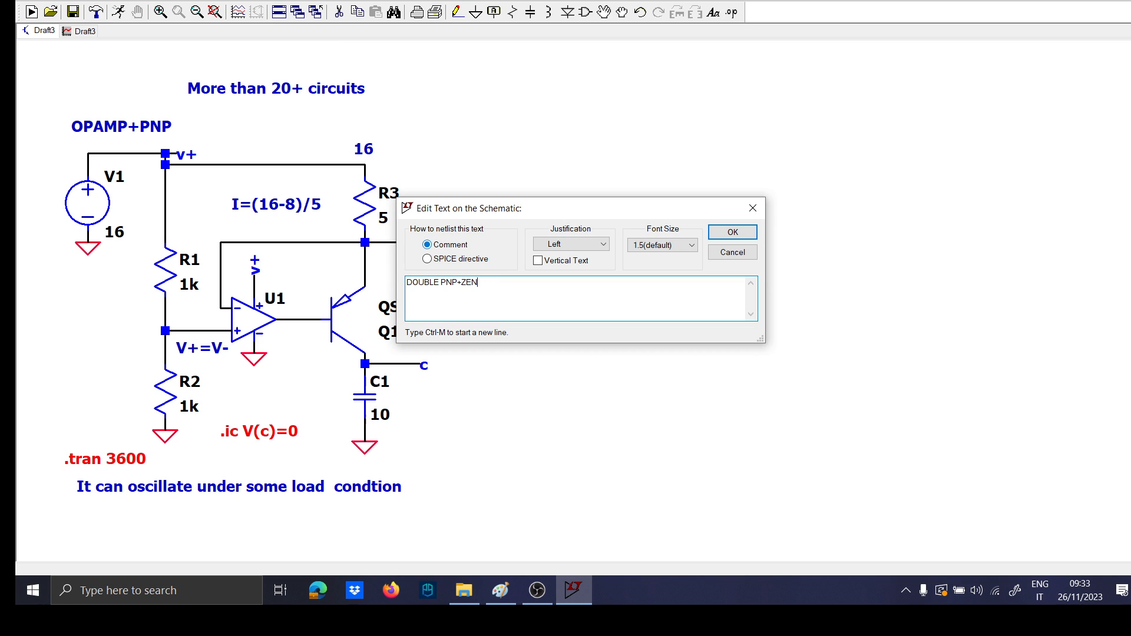
pyautogui.press('Return')
pyautogui.press('capslock')
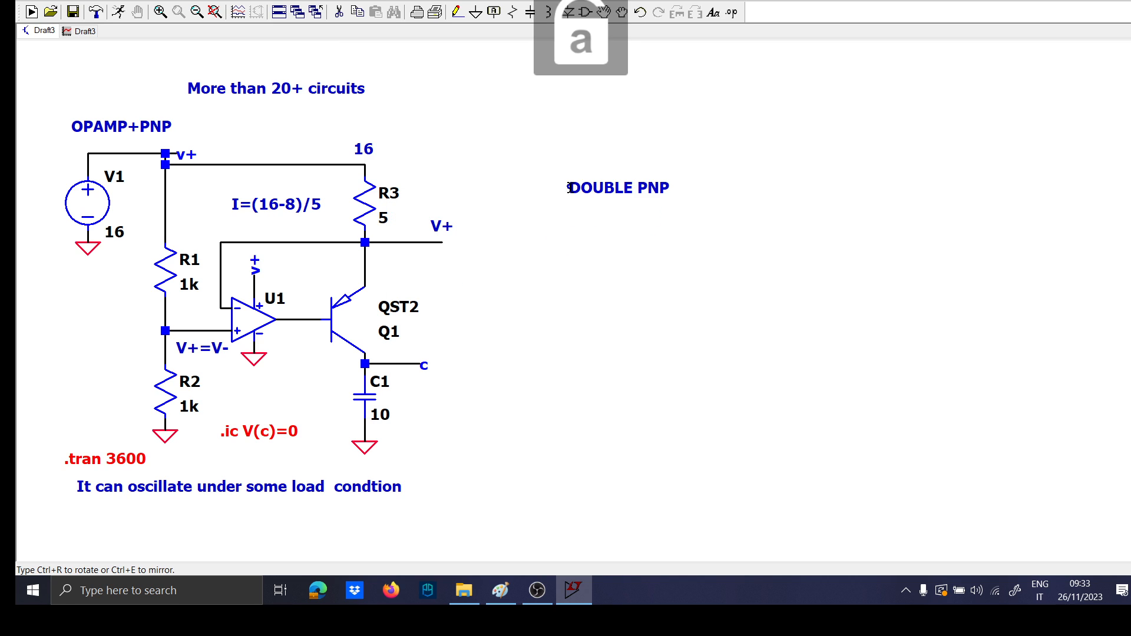
pyautogui.click(613, 116)
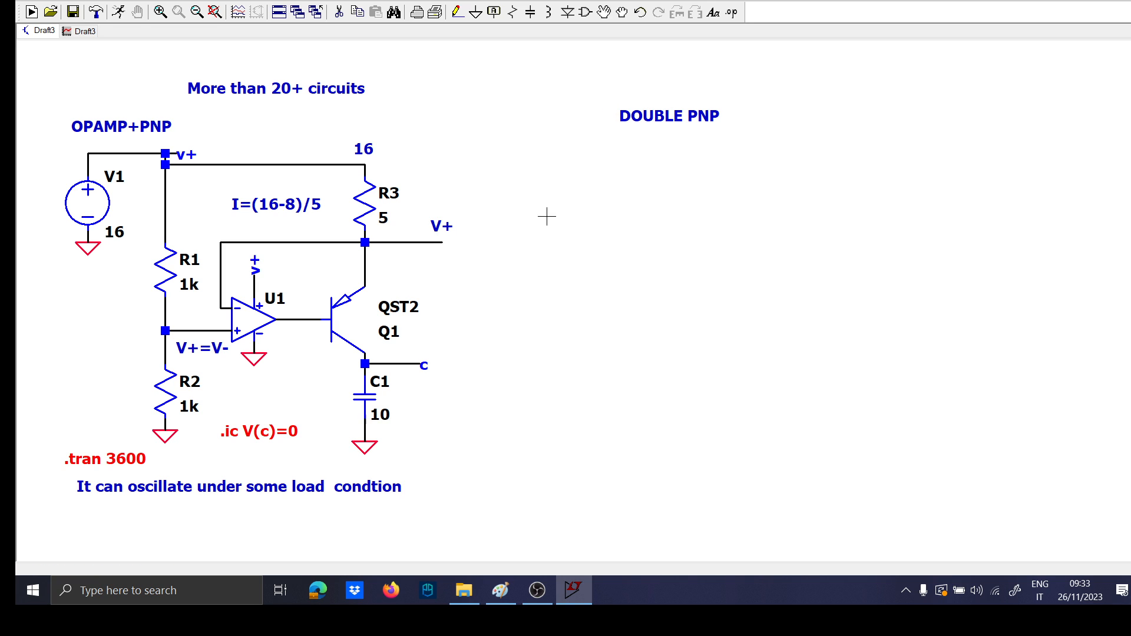
# Place a second voltage source below the DOUBLE PNP title and wire both terminals, extending a supply rail from its positive side
pyautogui.press('v')
pyautogui.click(575, 202)
pyautogui.press('Escape')
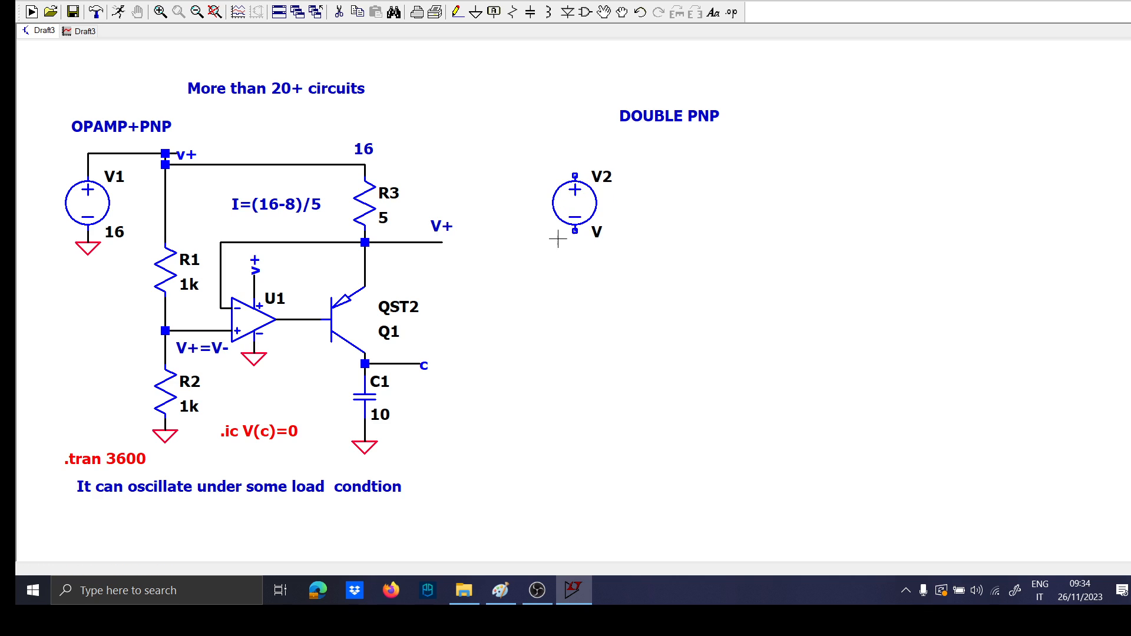
pyautogui.press('F3')
pyautogui.click(575, 253)
pyautogui.click(796, 154)
pyautogui.press('Escape')
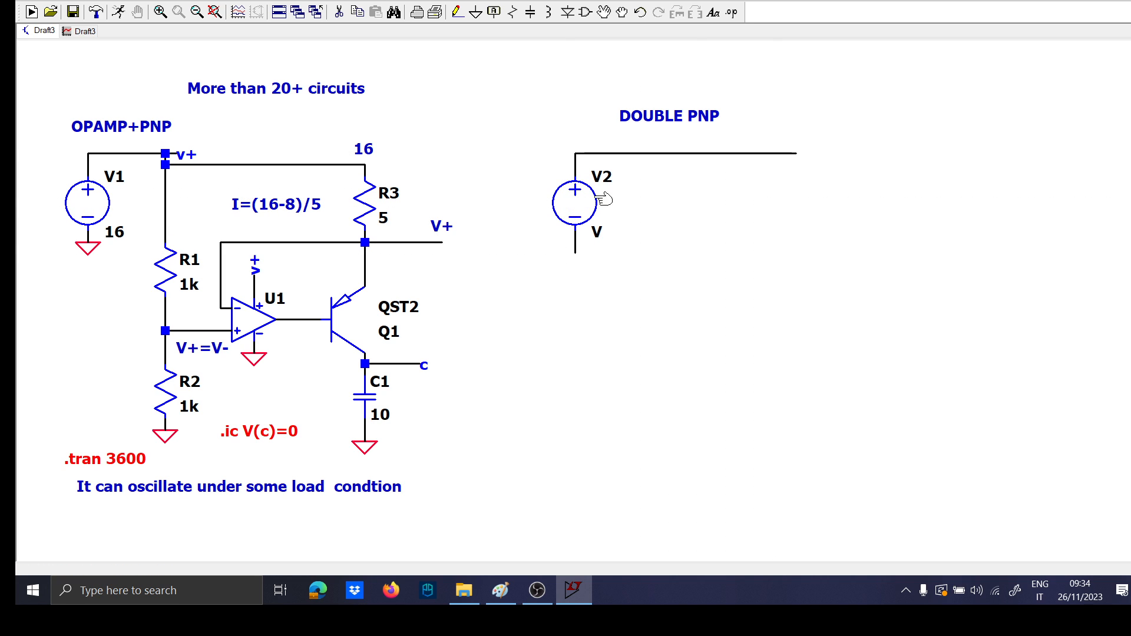
# Open the value of voltage source V2 for editing
pyautogui.rightClick(604, 198)
pyautogui.press('Escape')
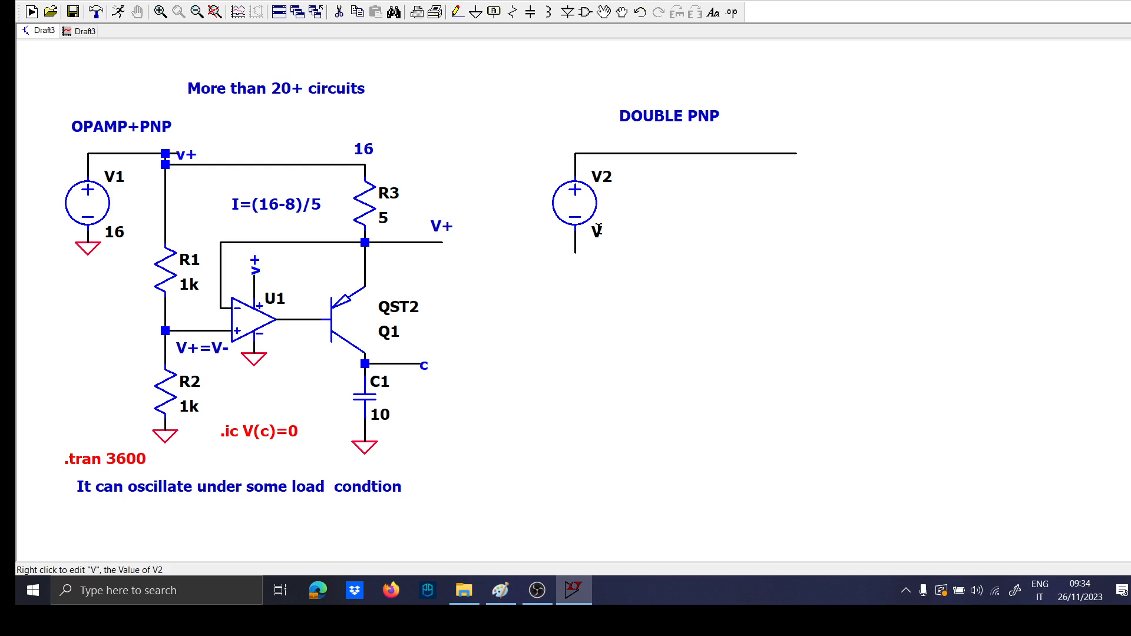
pyautogui.rightClick(599, 234)
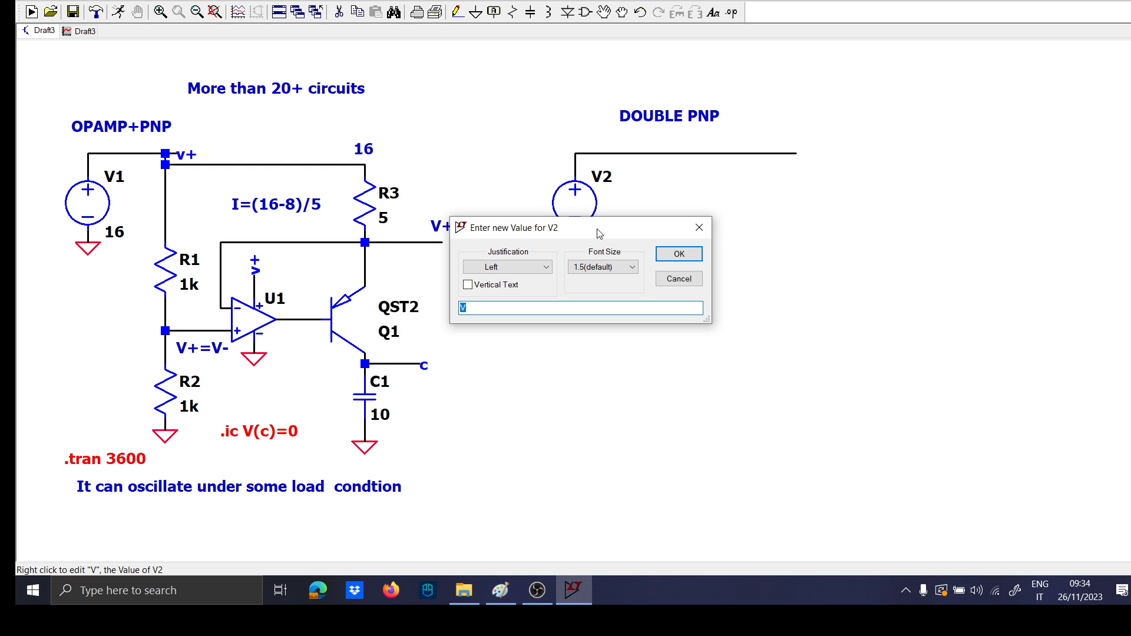
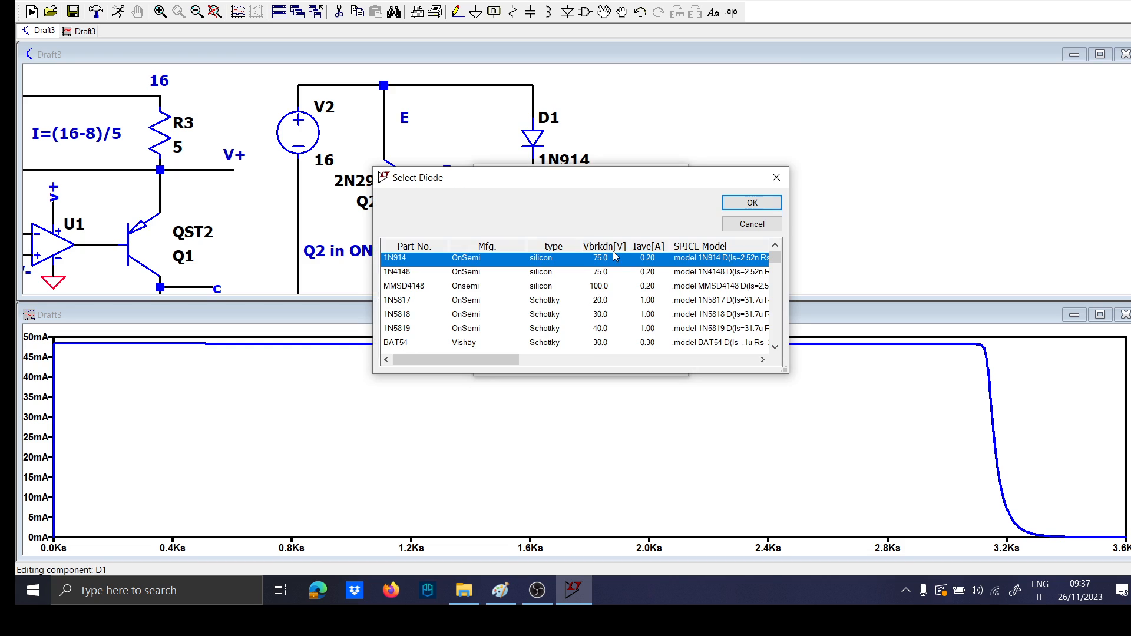
# Assign the 6.2 V Zener model BZX84C6V2L to diode D1
pyautogui.scroll(-8, 612, 286)
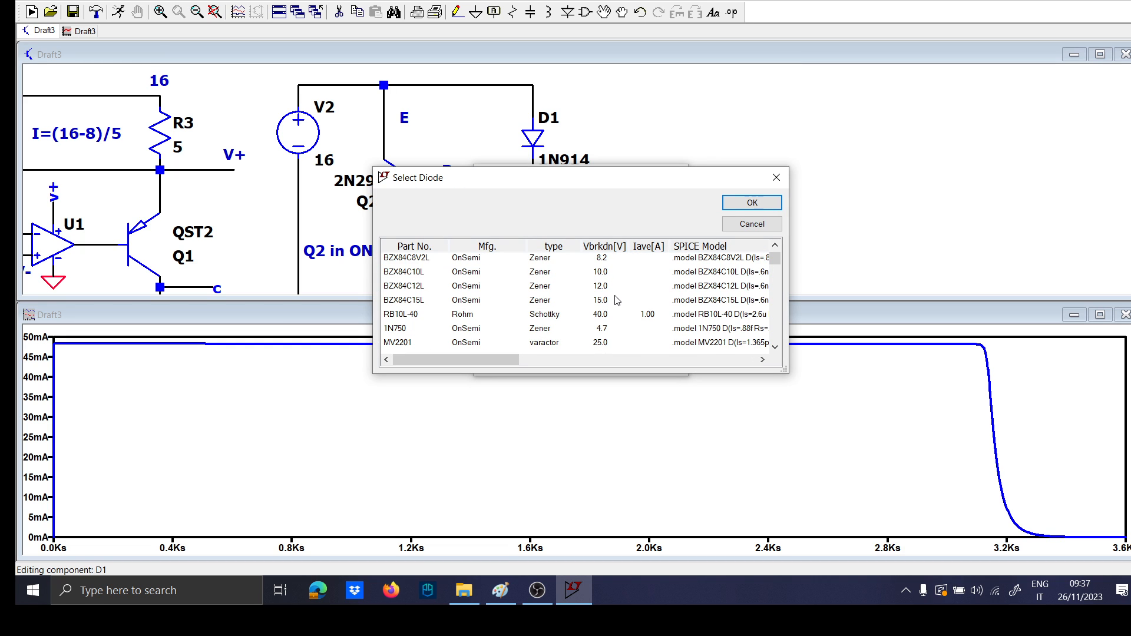
pyautogui.scroll(4, 617, 302)
pyautogui.scroll(-1, 607, 303)
pyautogui.click(531, 287)
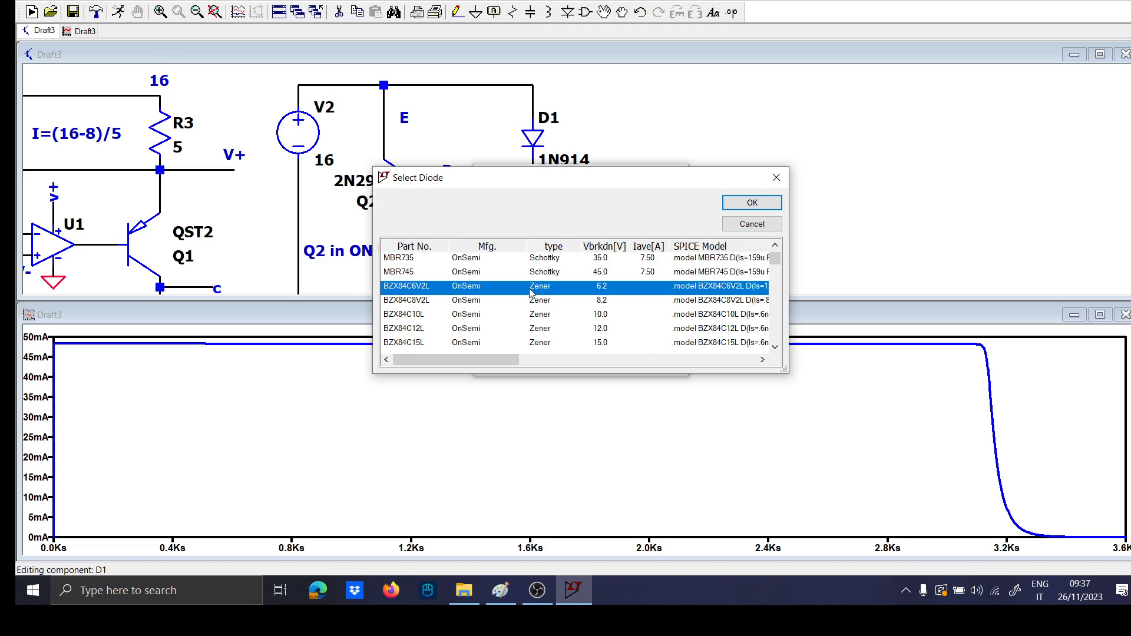
pyautogui.click(752, 203)
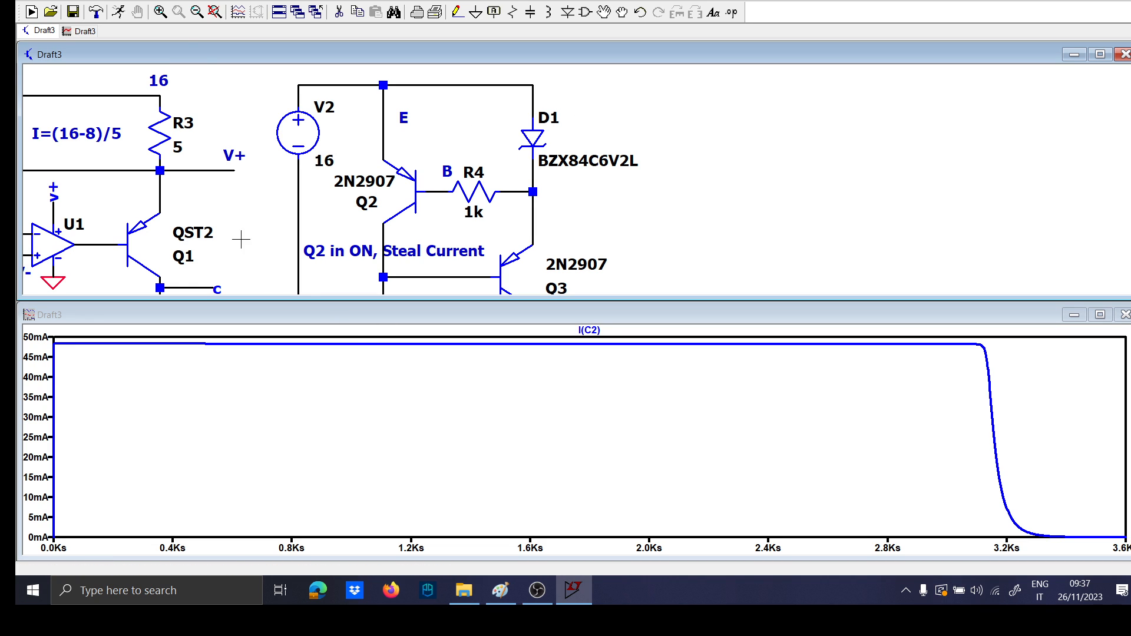
# Run the simulation and plot the differential voltage across diode D1
pyautogui.click(118, 11)
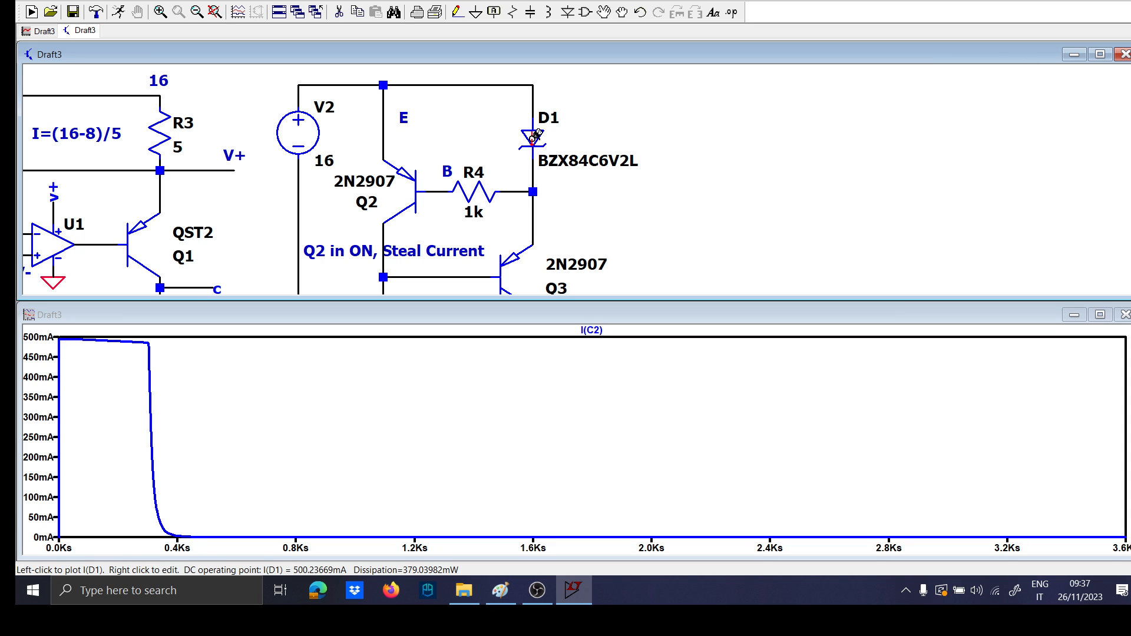
pyautogui.moveTo(538, 178)
pyautogui.mouseDown()
pyautogui.moveTo(537, 73)
pyautogui.moveTo(531, 184)
pyautogui.mouseUp()
pyautogui.moveTo(532, 85); pyautogui.dragTo(531, 183)
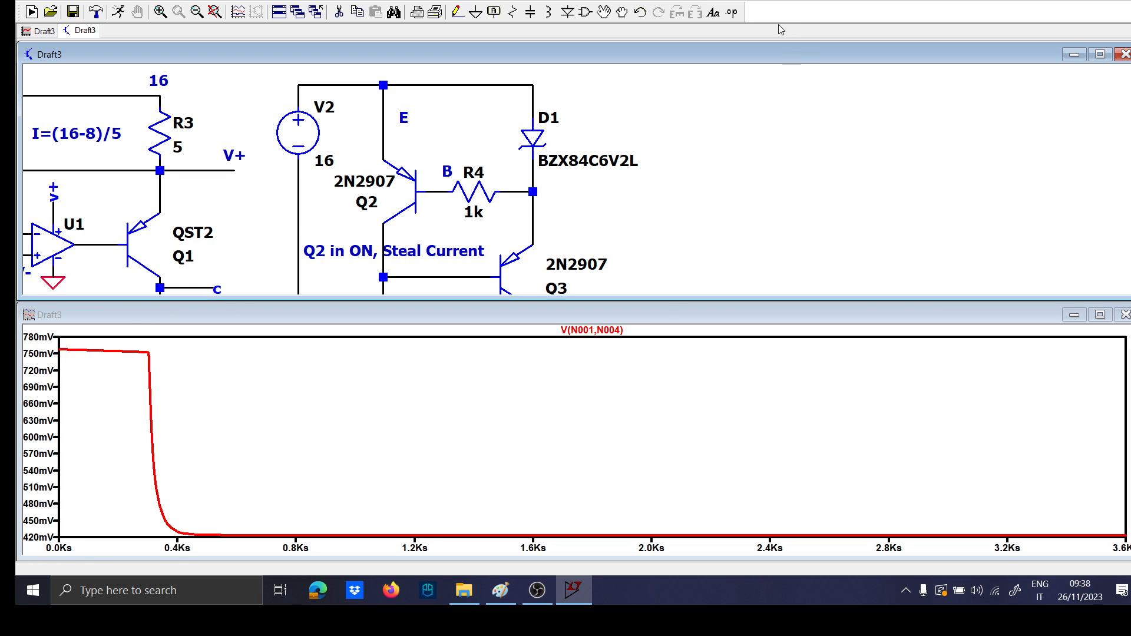
# Arrange the schematic and waveform windows side by side and frame the DOUBLE PNP circuit in the schematic
pyautogui.click(780, 5)
pyautogui.click(798, 29)
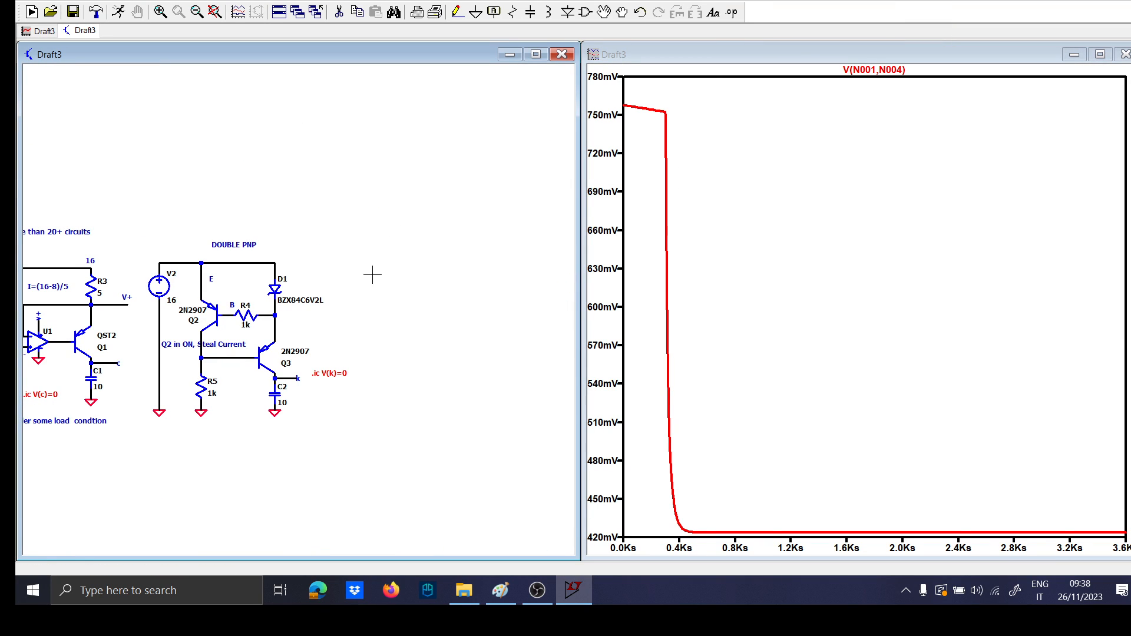
pyautogui.press('space')
pyautogui.scroll(2, 375, 246)
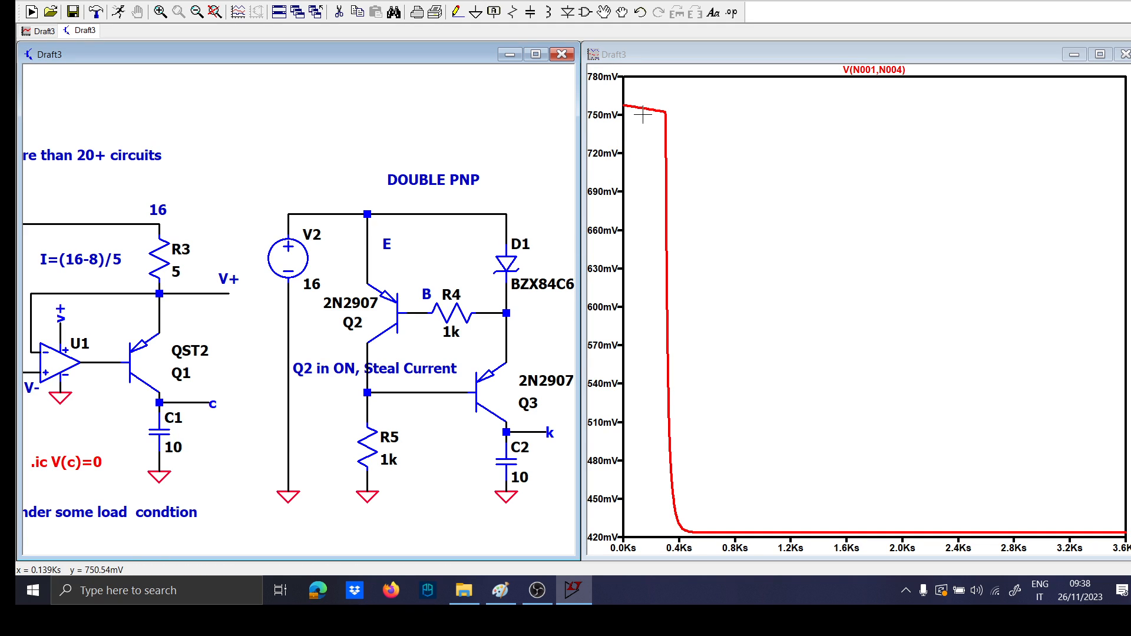
# Add a plot pane above the D1 voltage trace and plot the emitter current of Q2 in it
pyautogui.rightClick(690, 212)
pyautogui.click(730, 288)
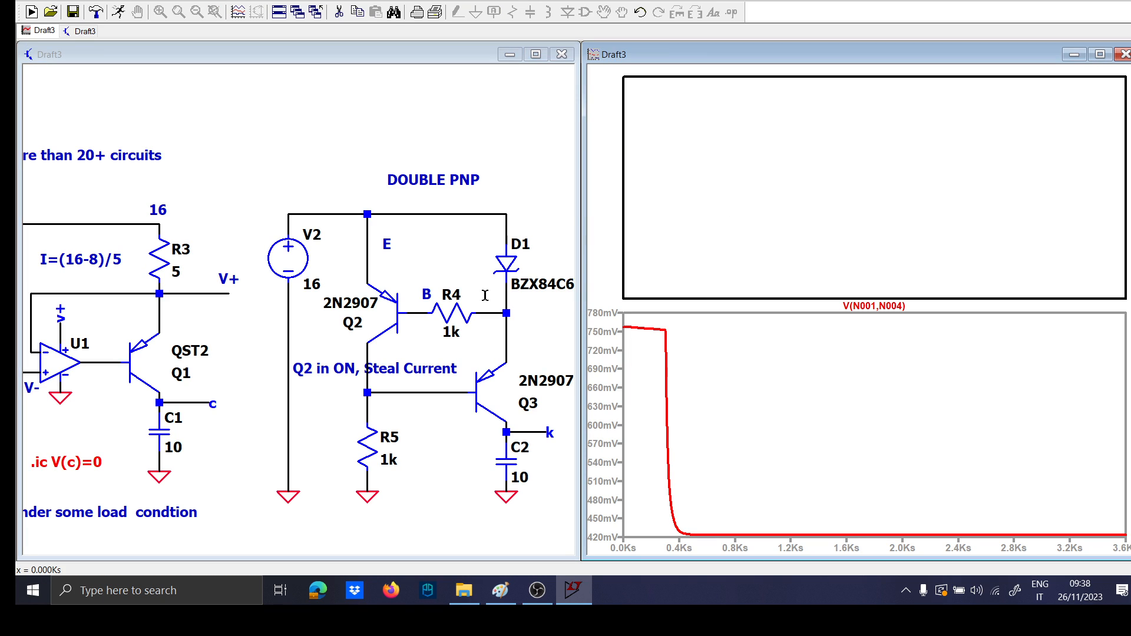
pyautogui.click(398, 274)
pyautogui.click(377, 277)
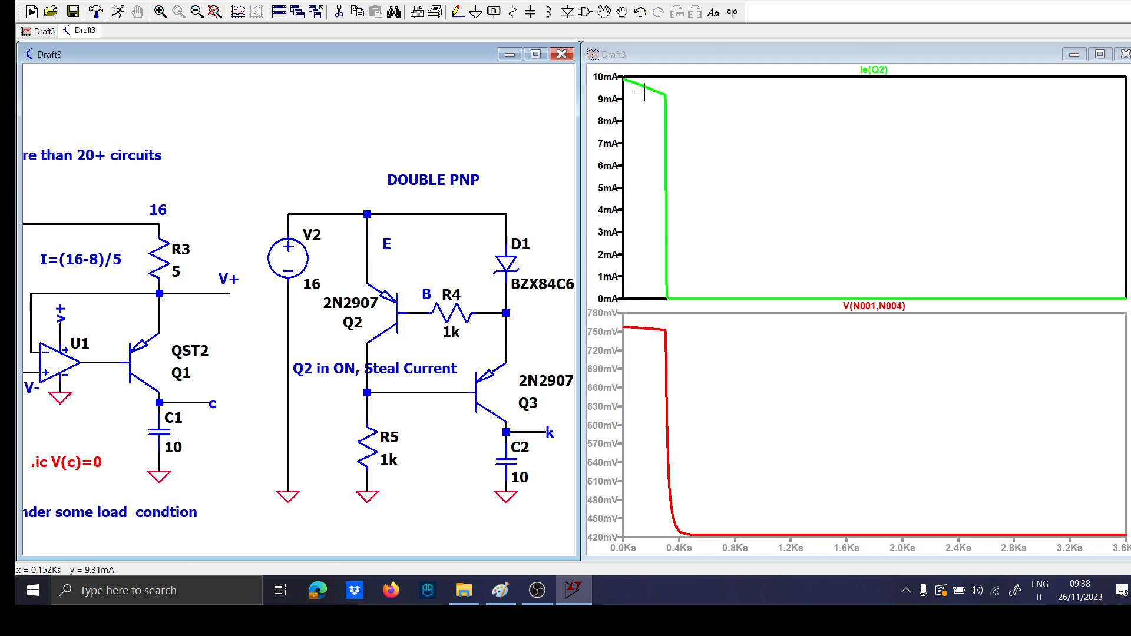
# Plot the current through R5 alongside Q2's emitter current, then replace both traces with the base current of Q3
pyautogui.scroll(1, 439, 234)
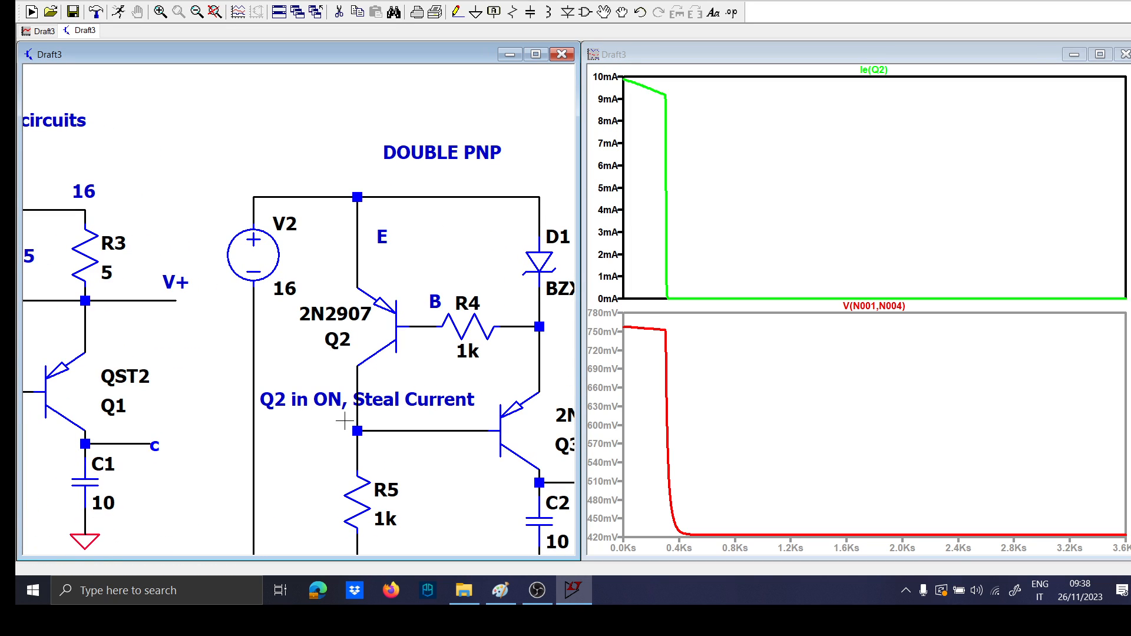
pyautogui.click(365, 511)
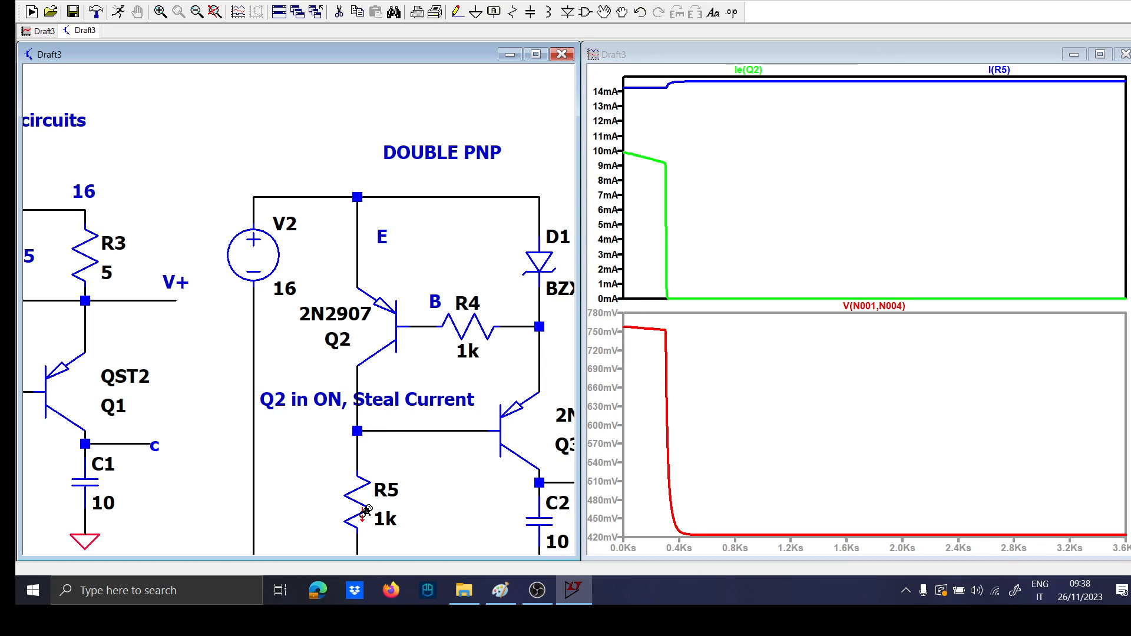
pyautogui.click(463, 428)
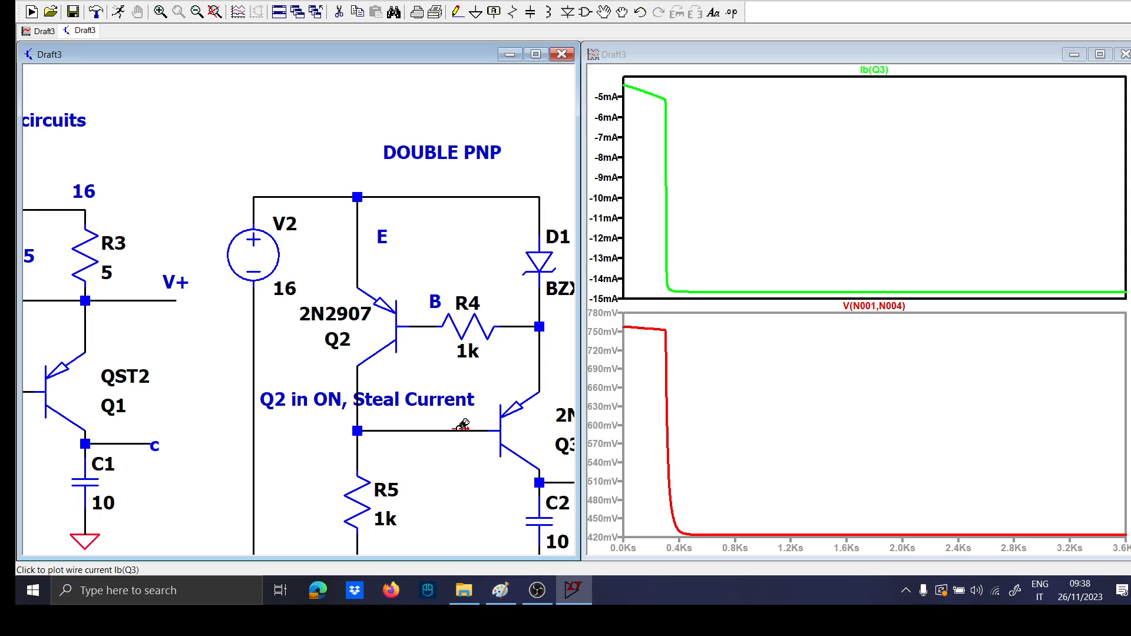
# Draw a wire arrow below Q3's base wire, pointing toward R5
pyautogui.press('F3')
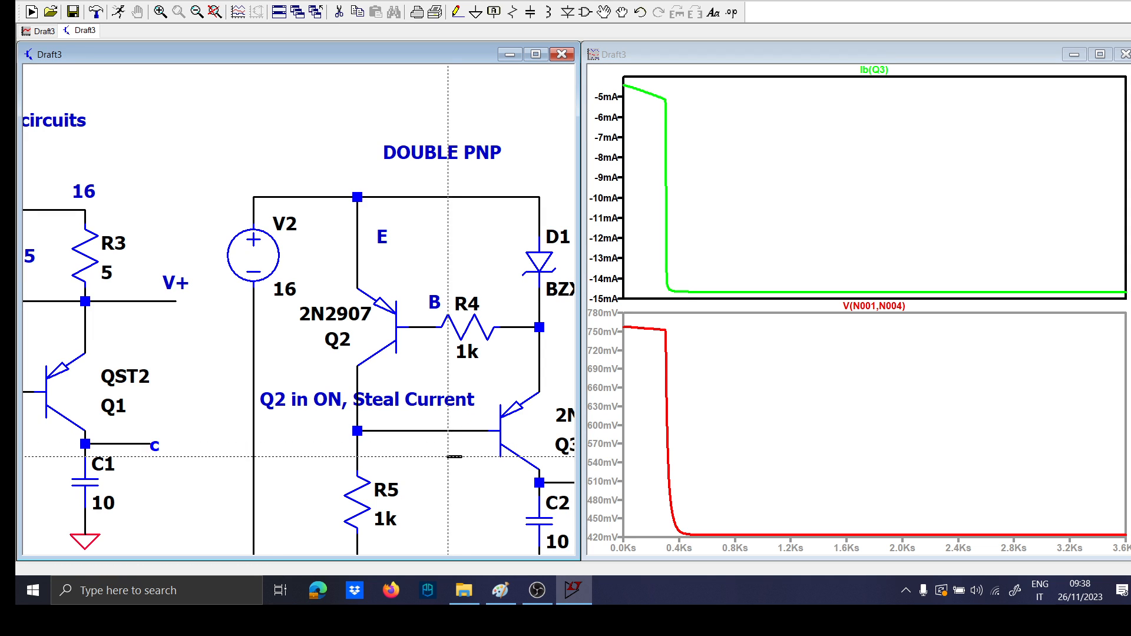
pyautogui.click(396, 457)
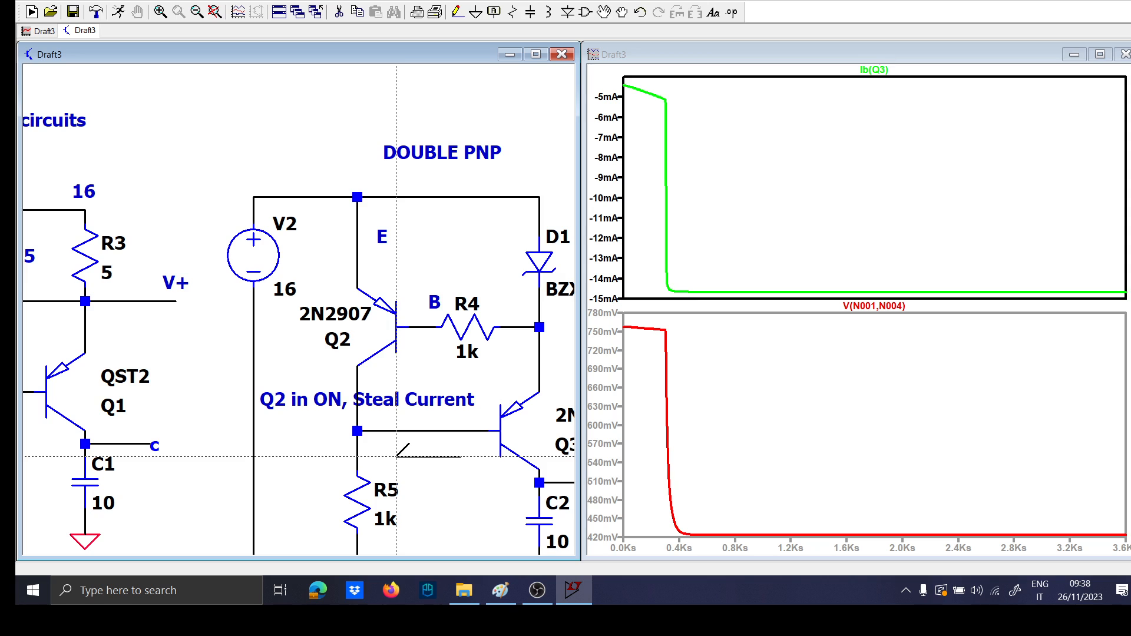
pyautogui.press('Escape')
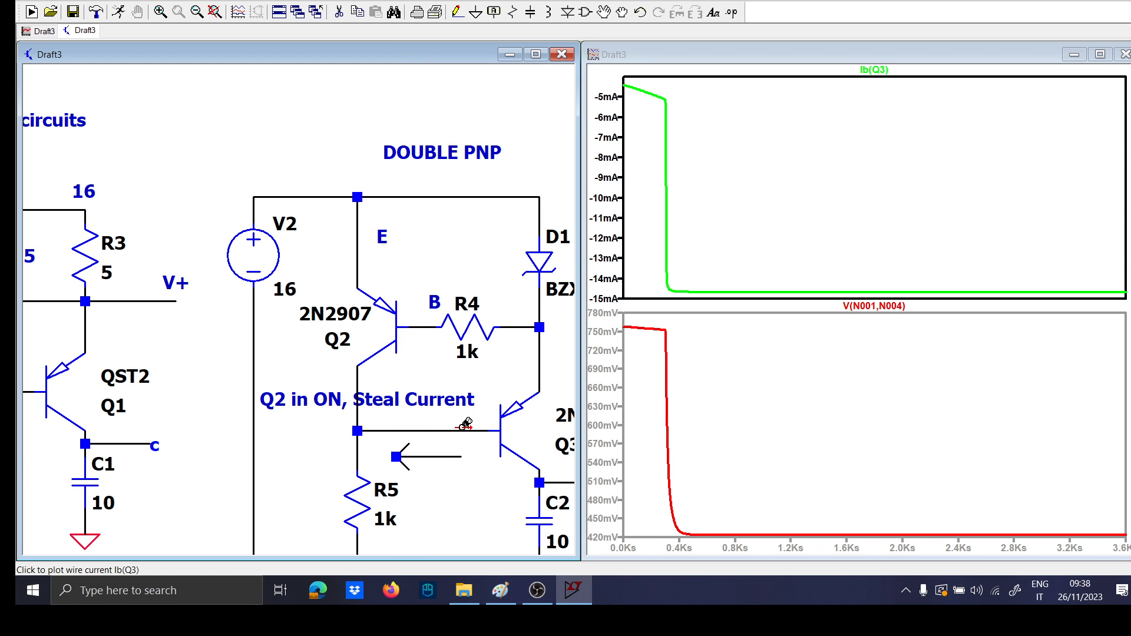
# Place a net label reading "+15mA" below the arrow beside R5
pyautogui.scroll(6, 464, 424)
pyautogui.scroll(-5, 464, 424)
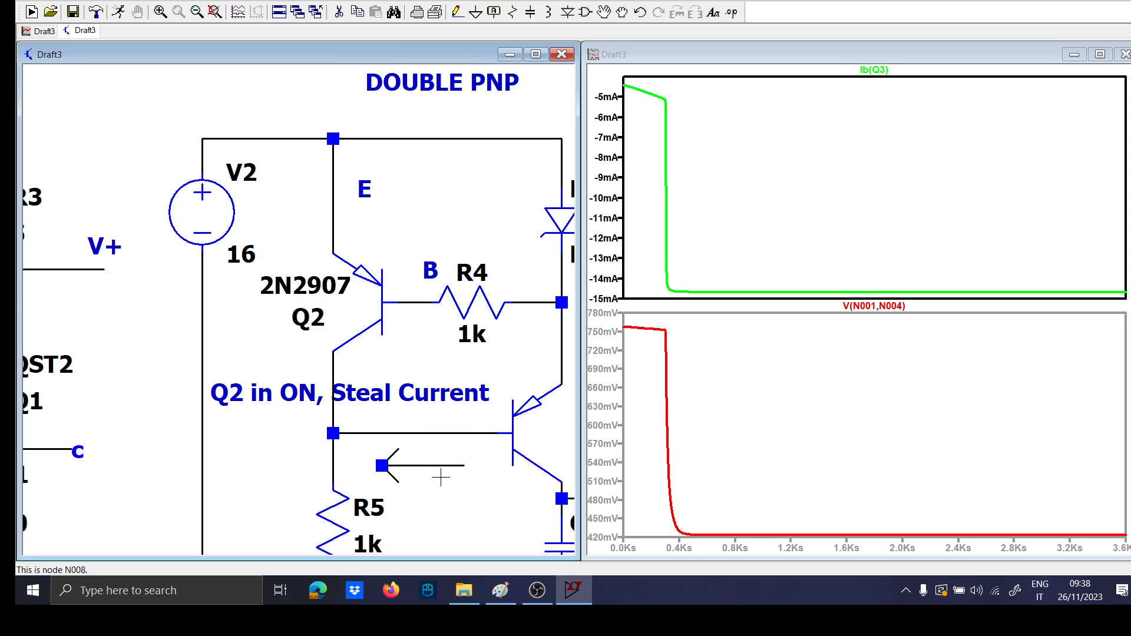
pyautogui.press('F4')
pyautogui.write('+15mA')
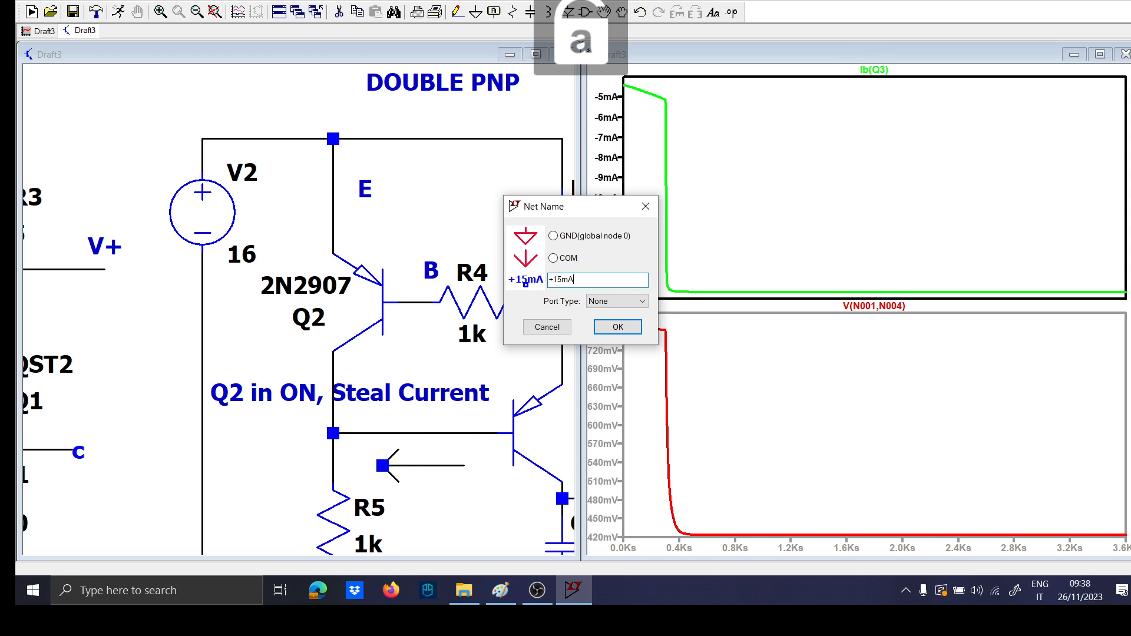
pyautogui.press('Return')
pyautogui.click(447, 498)
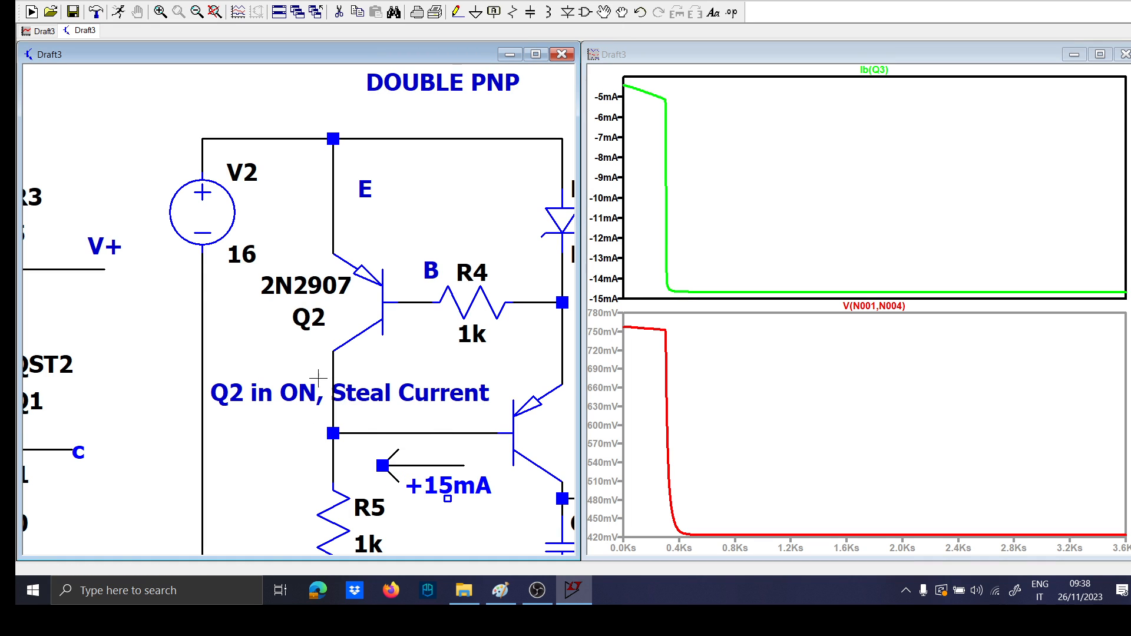
# Compare Q2's collector current with R5's current by plotting each alone, ending with the collector current of Q2
pyautogui.click(333, 359)
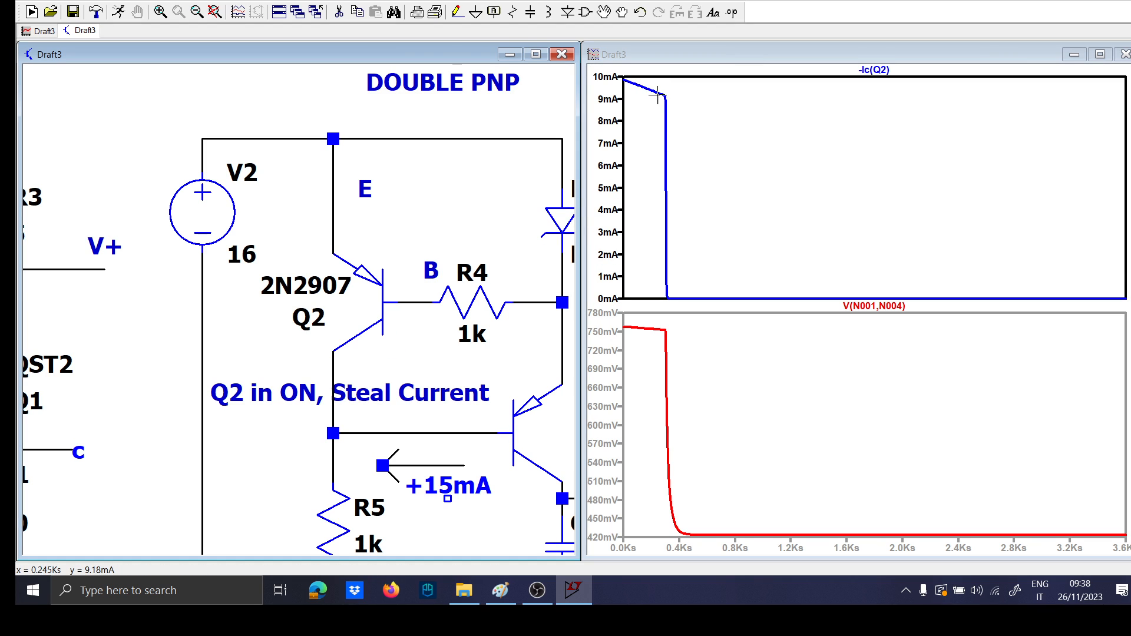
pyautogui.moveTo(334, 518); pyautogui.dragTo(332, 462)
pyautogui.click(332, 463)
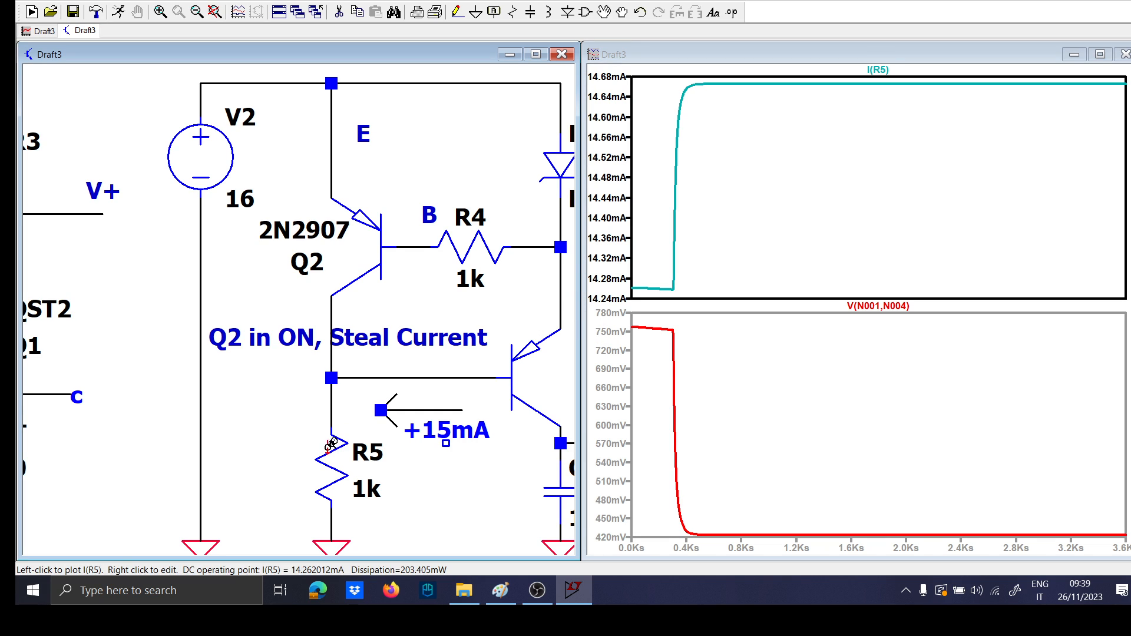
pyautogui.click(331, 307)
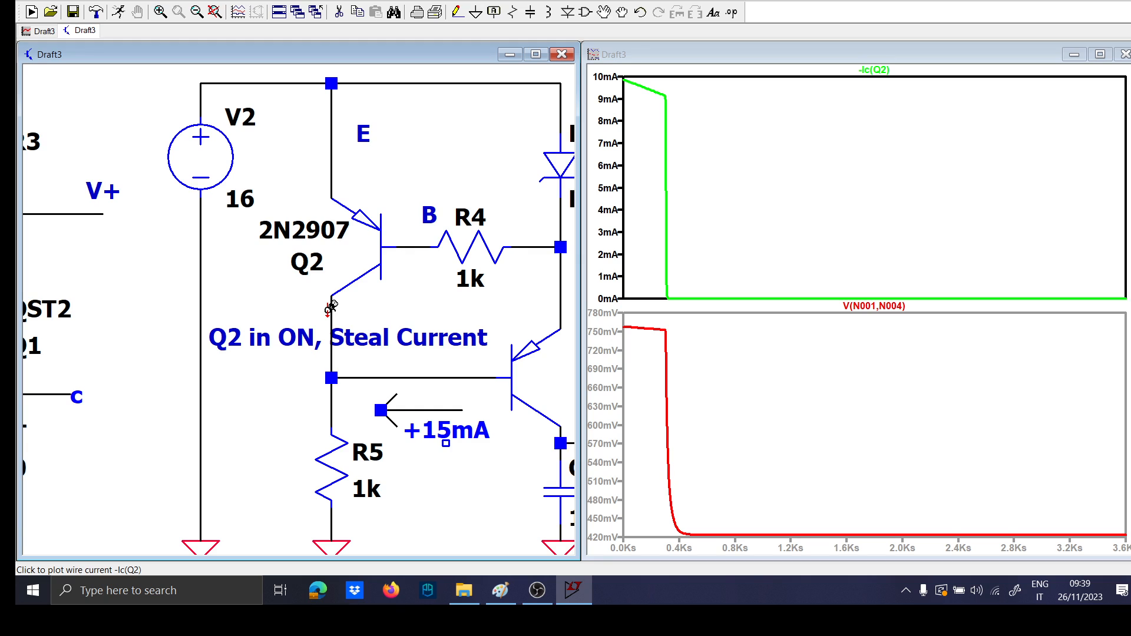
# Place a comment reading "IC=B*IB" just above Q3's emitter
pyautogui.moveTo(483, 332); pyautogui.dragTo(373, 336)
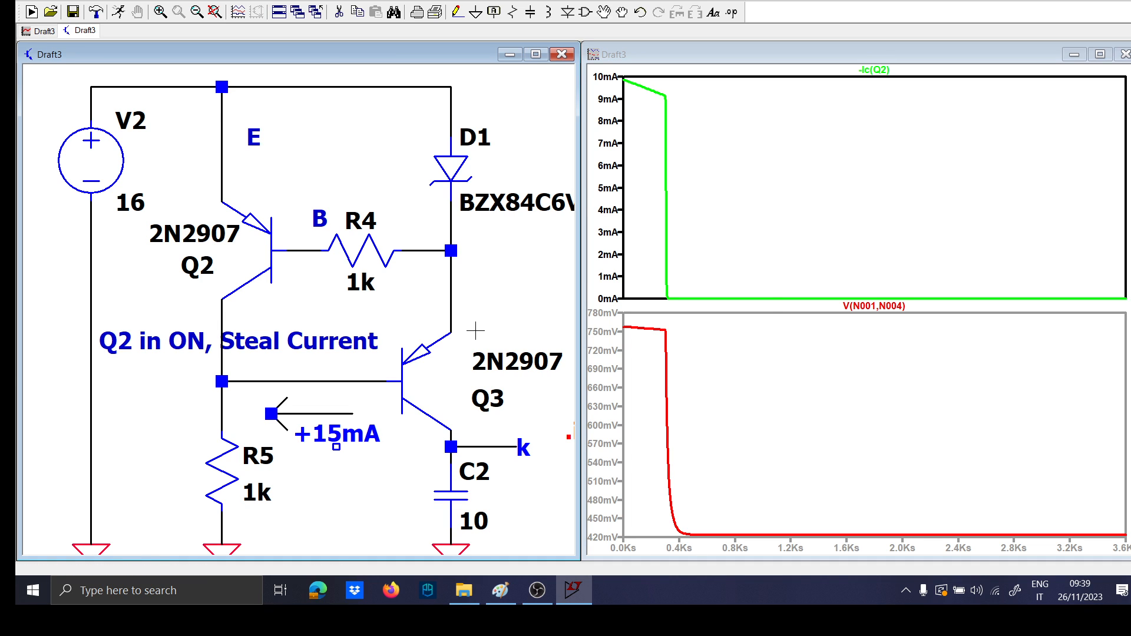
pyautogui.press('t')
pyautogui.press('capslock')
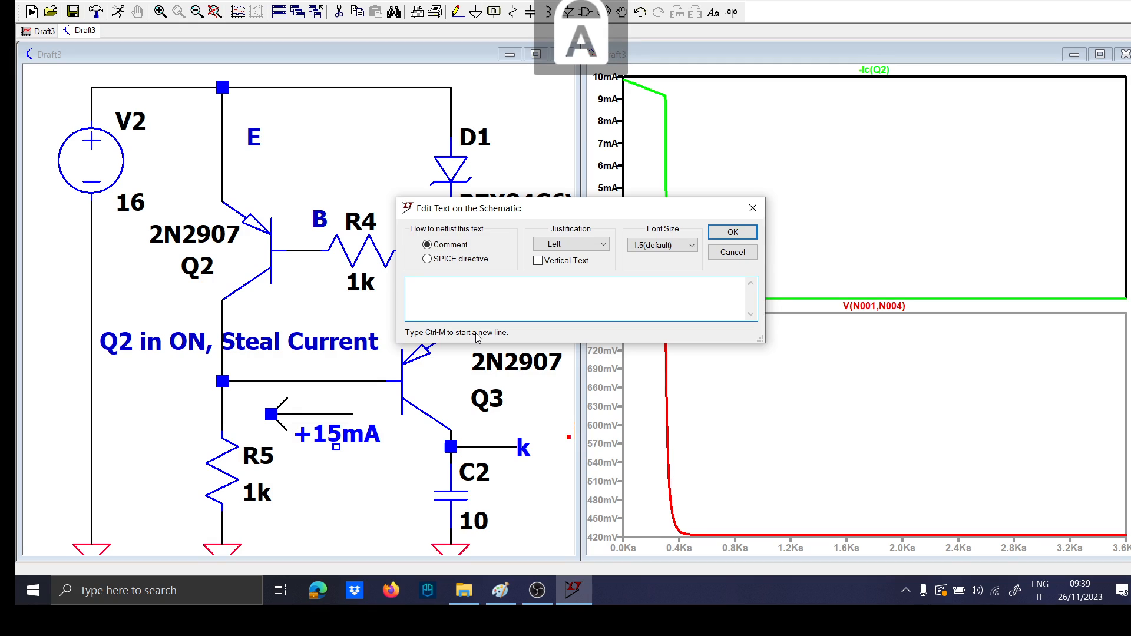
pyautogui.write('IC=B*')
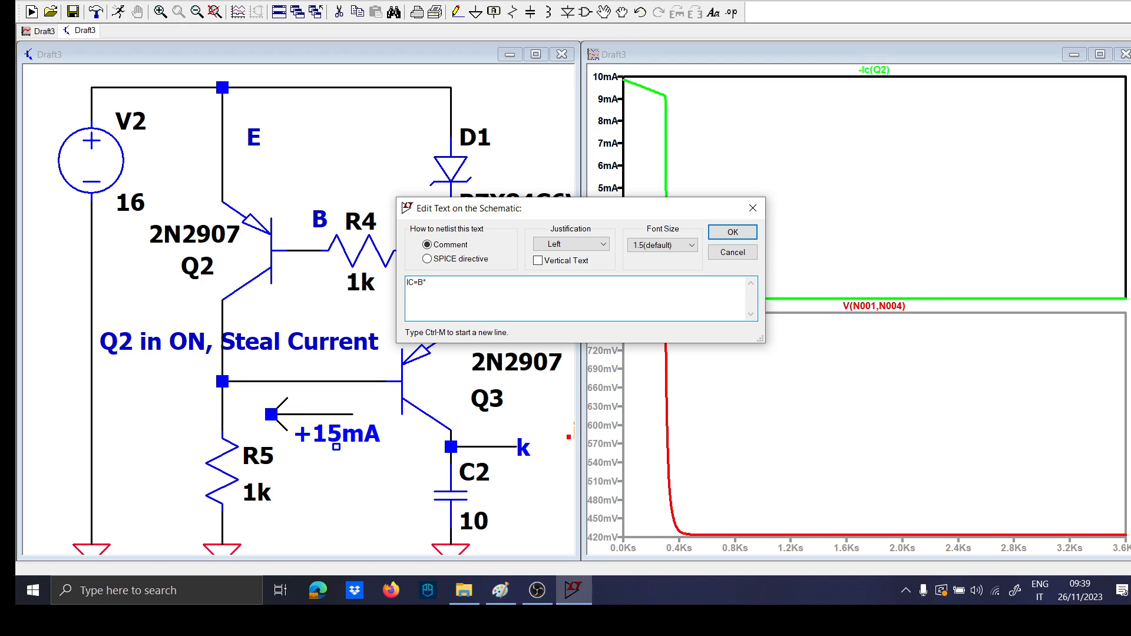
pyautogui.write('IB')
pyautogui.press('Return')
pyautogui.press('capslock')
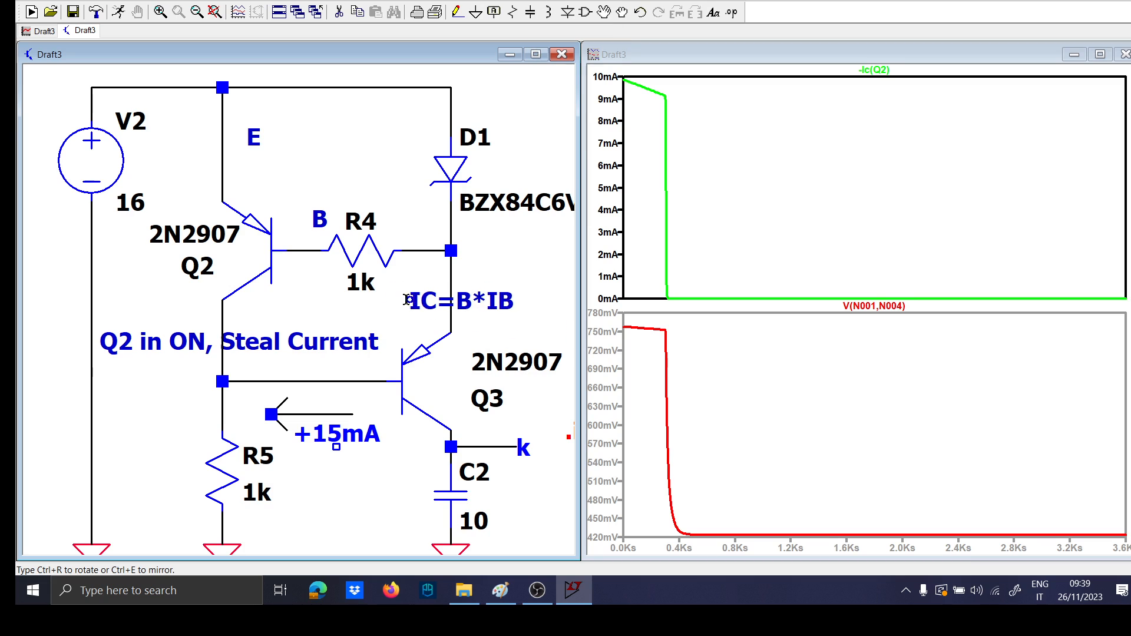
pyautogui.click(410, 308)
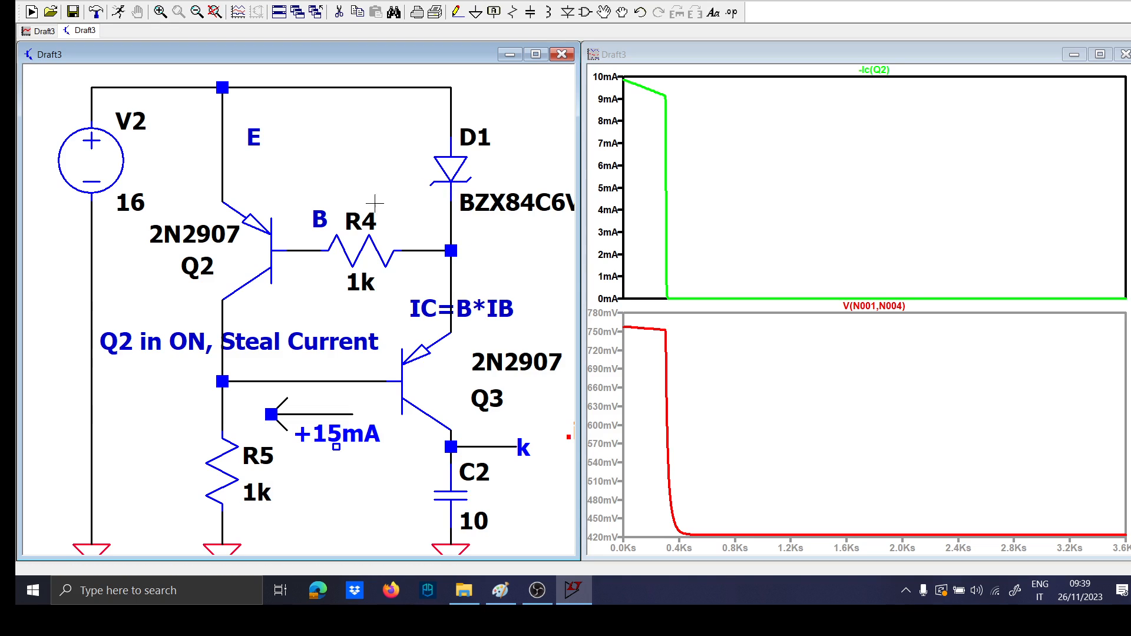
# Plot the current through C2 zoomed in on its initial plateau, and inspect the properties of Zener diode D1
pyautogui.click(459, 495)
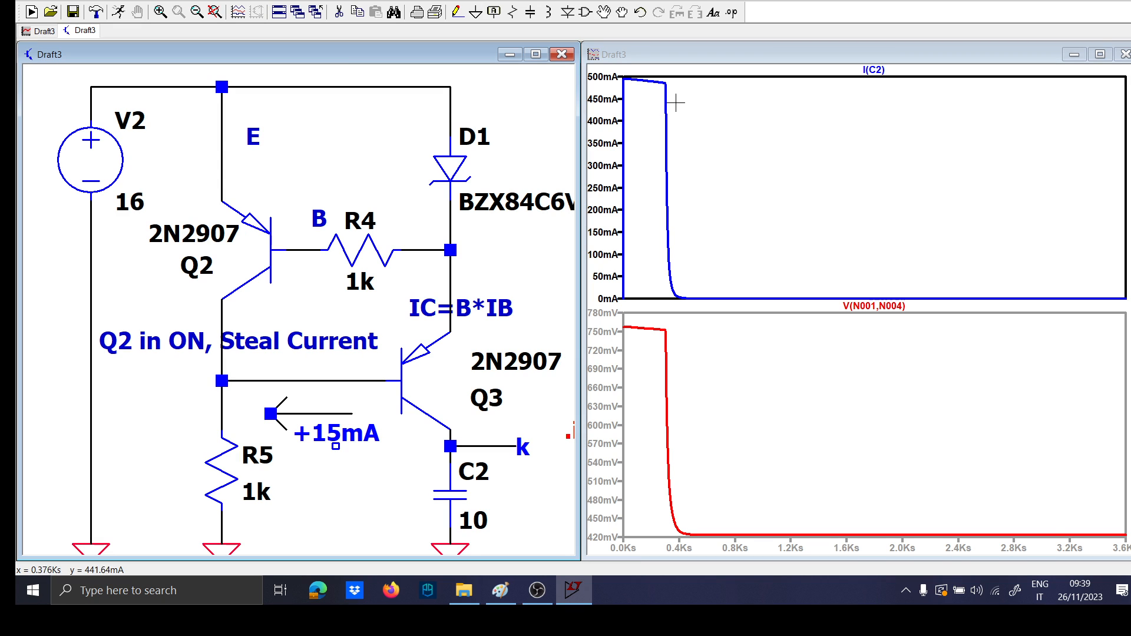
pyautogui.moveTo(675, 103); pyautogui.dragTo(626, 71)
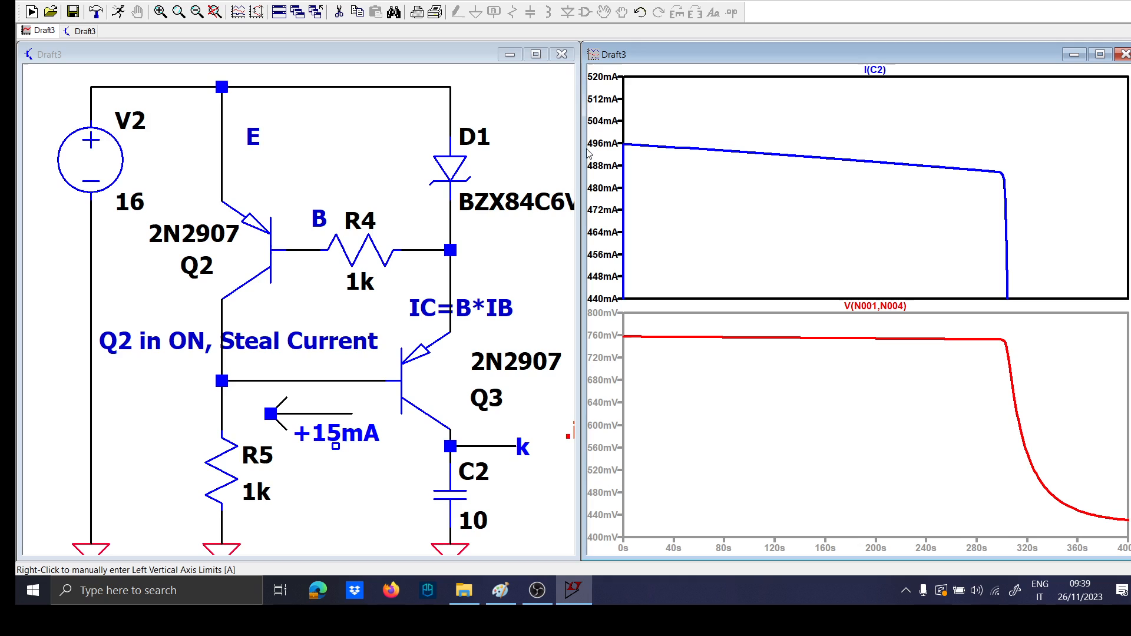
pyautogui.rightClick(446, 167)
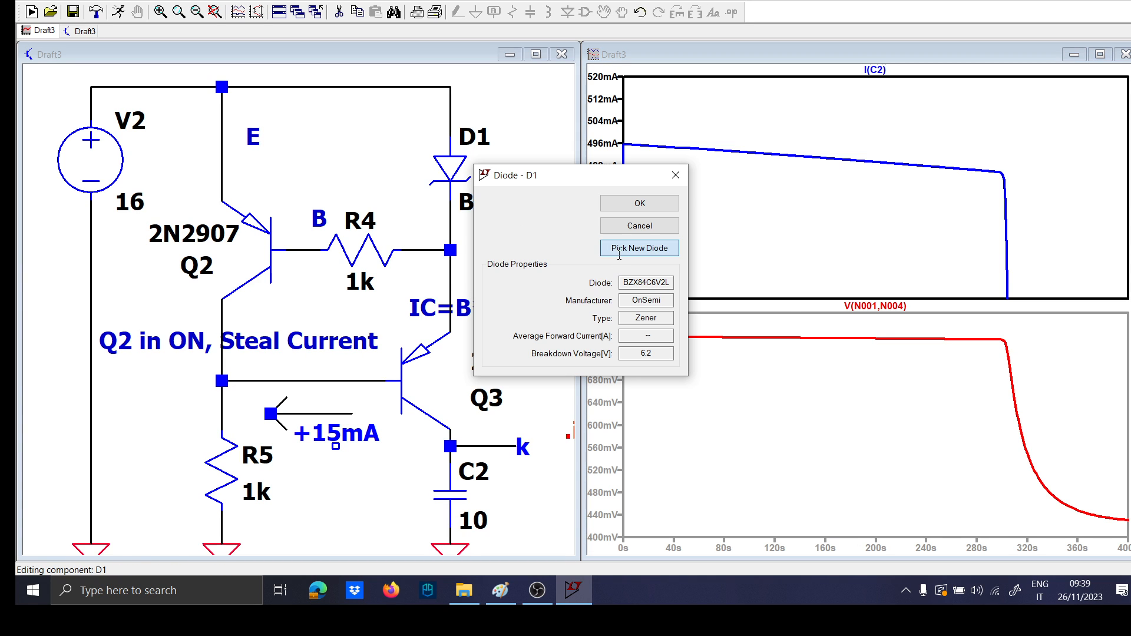
pyautogui.click(636, 247)
pyautogui.press('Return')
pyautogui.press('Return')
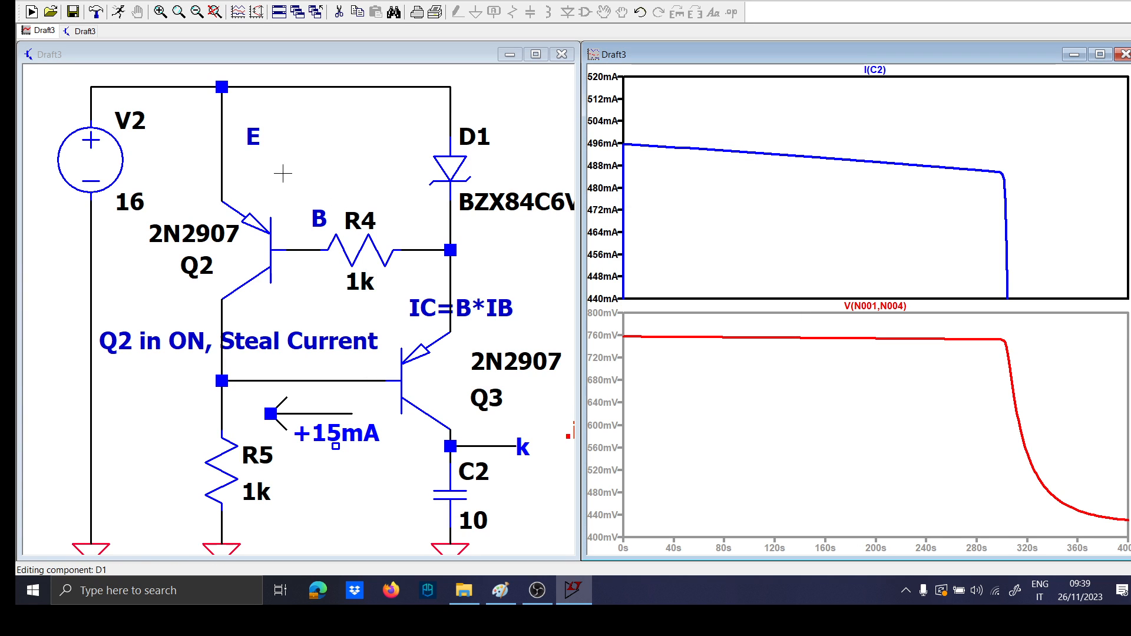
# Place a comment reading "Ve>Vb" above Q2's base label B
pyautogui.click(299, 160)
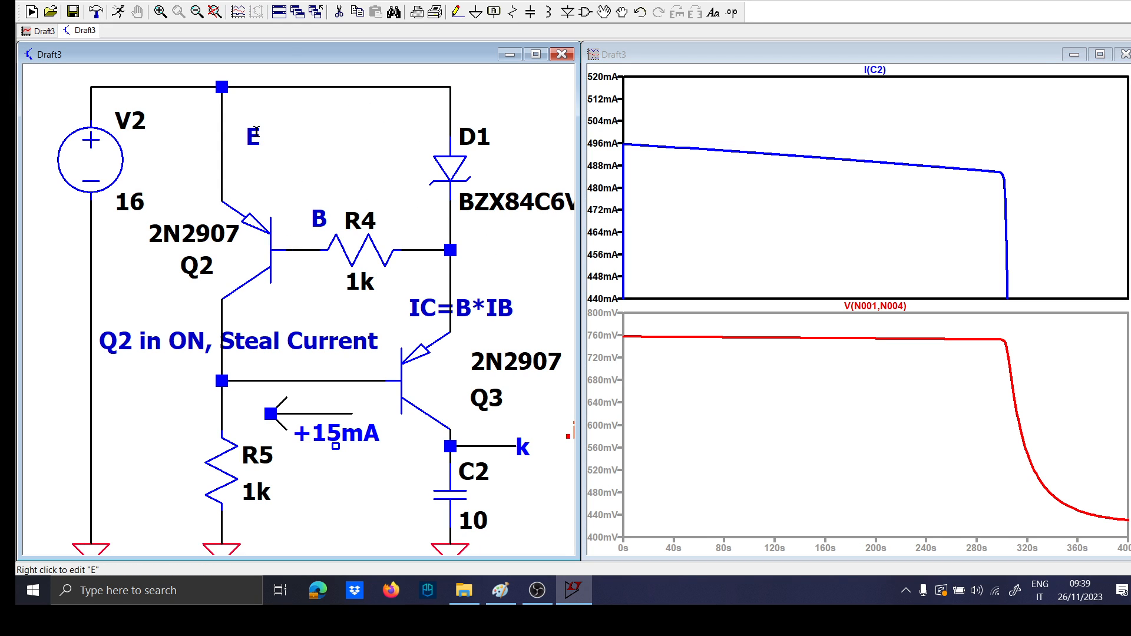
pyautogui.write('aV')
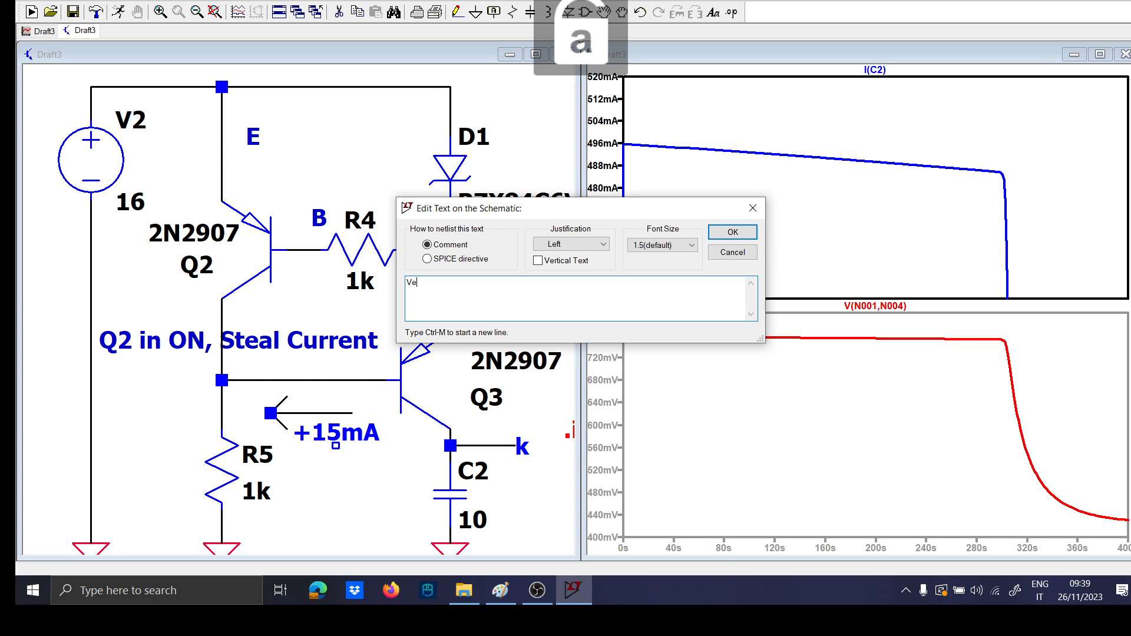
pyautogui.write('e>Vb')
pyautogui.press('Return')
pyautogui.click(287, 184)
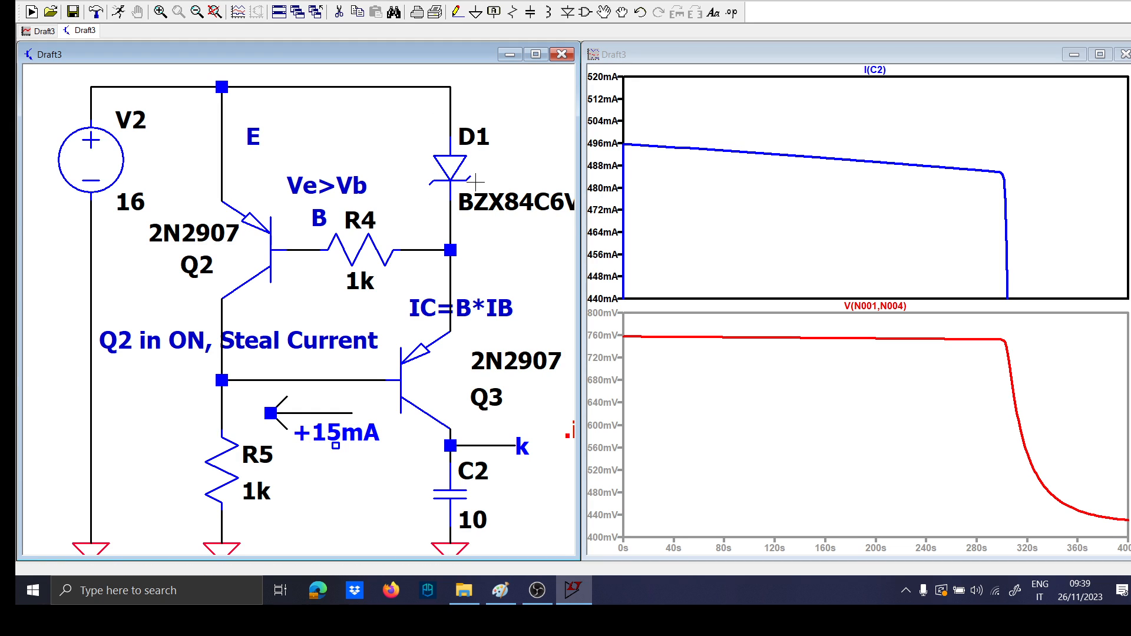
# Place a comment reading "Current set by voltage drop" under the DOUBLE PNP title
pyautogui.scroll(-2, 425, 182)
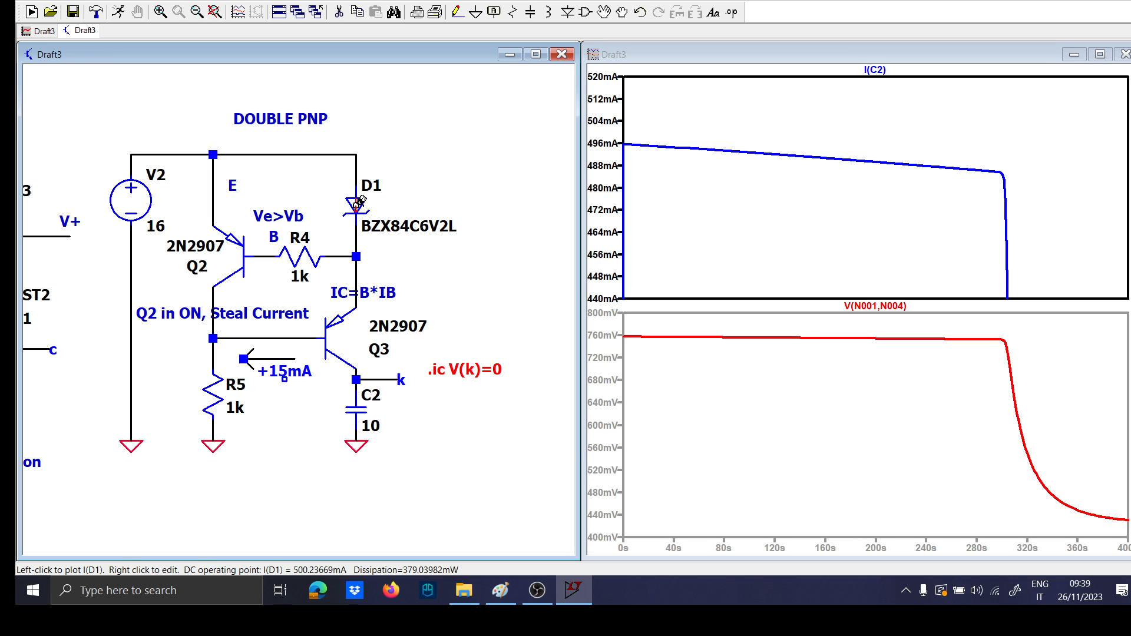
pyautogui.write('t')
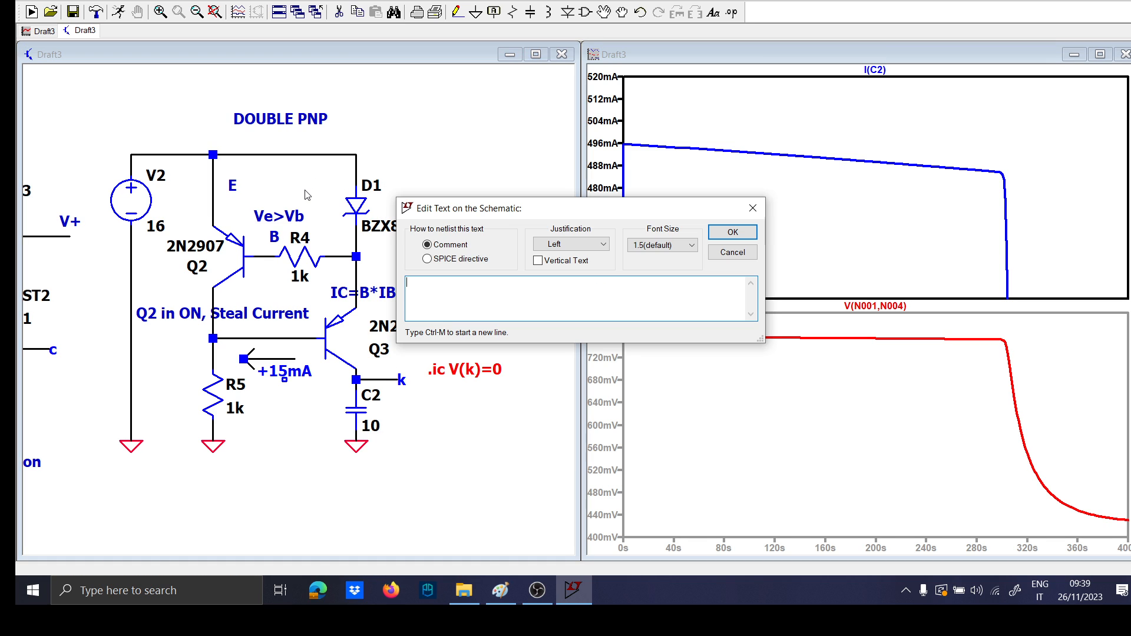
pyautogui.write('Current set by voltage drop')
pyautogui.press('Return')
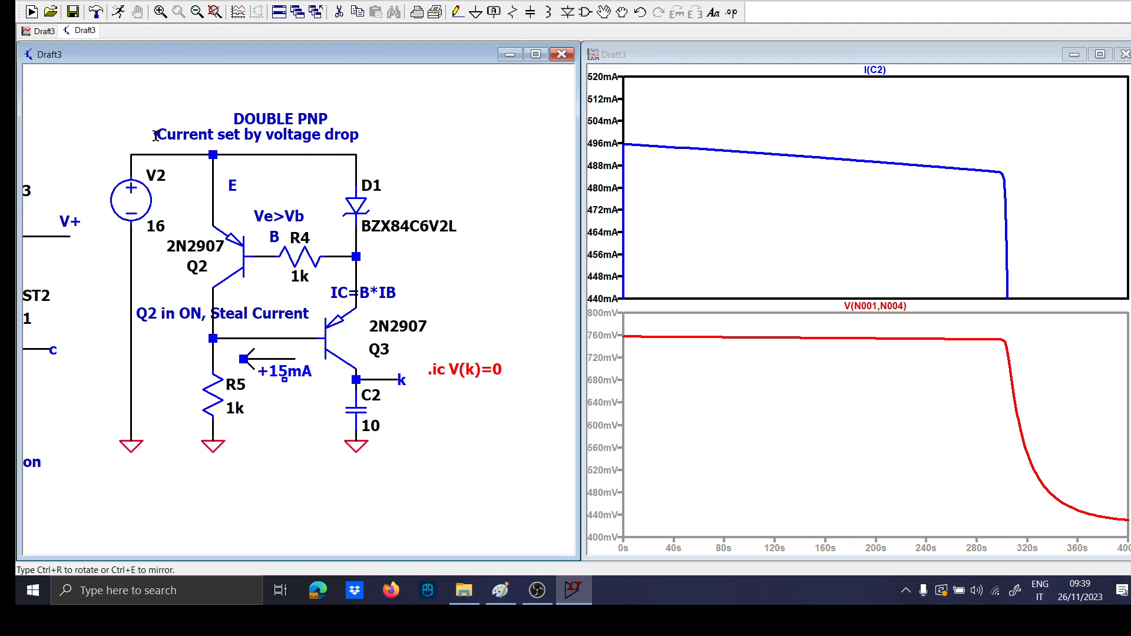
pyautogui.click(155, 136)
# Plot the voltage at node k, then replace it with the current through C2
pyautogui.scroll(-2, 302, 177)
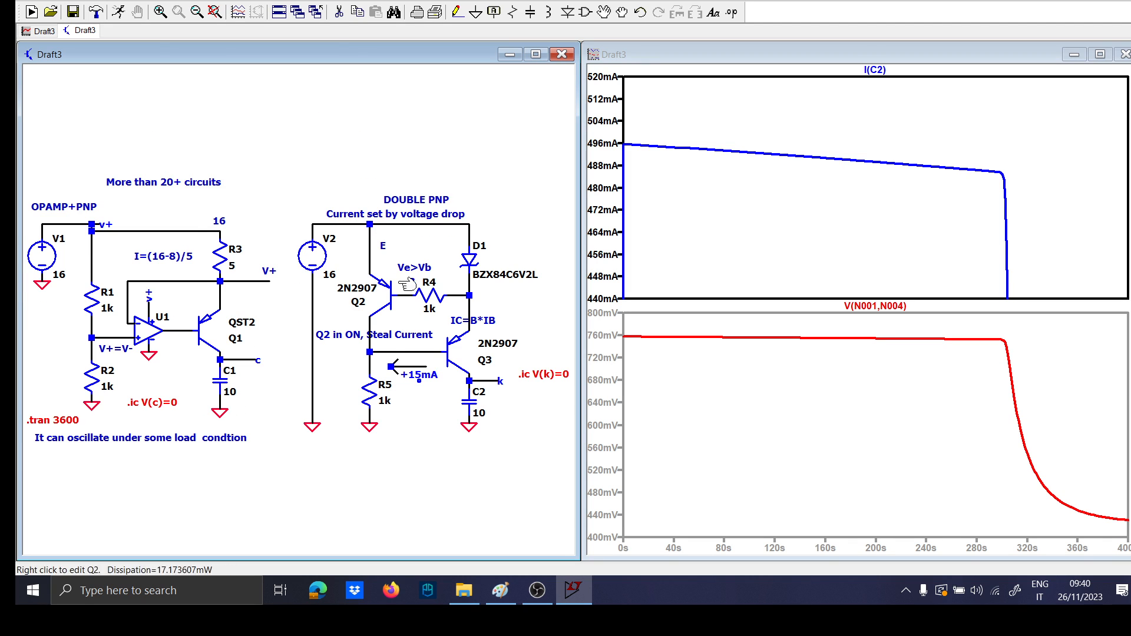
pyautogui.scroll(2, 406, 285)
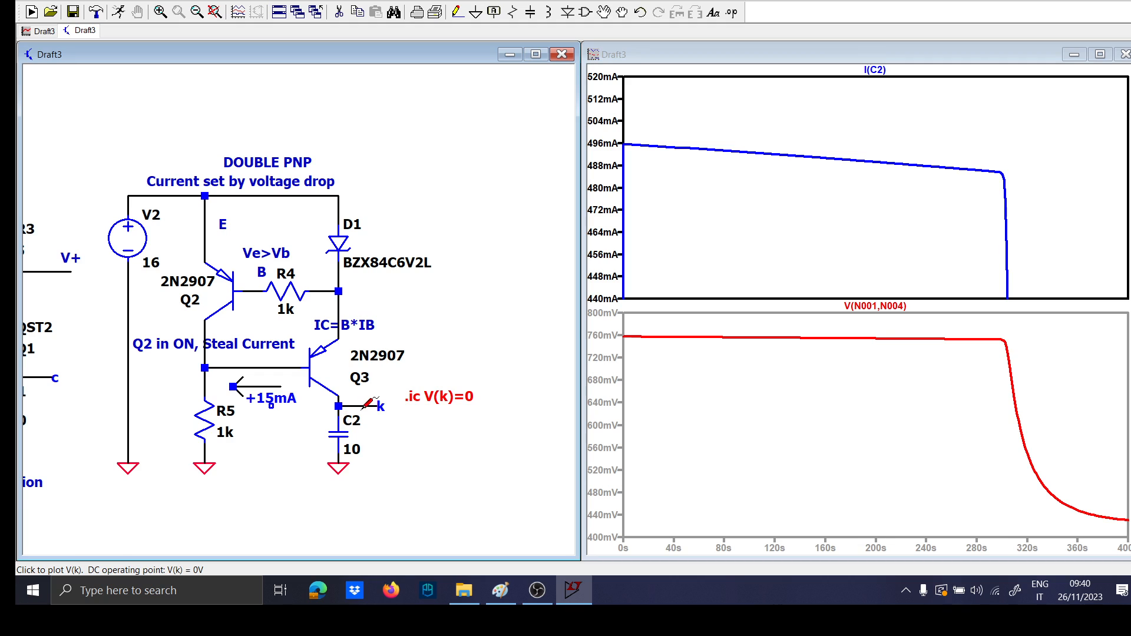
pyautogui.click(370, 403)
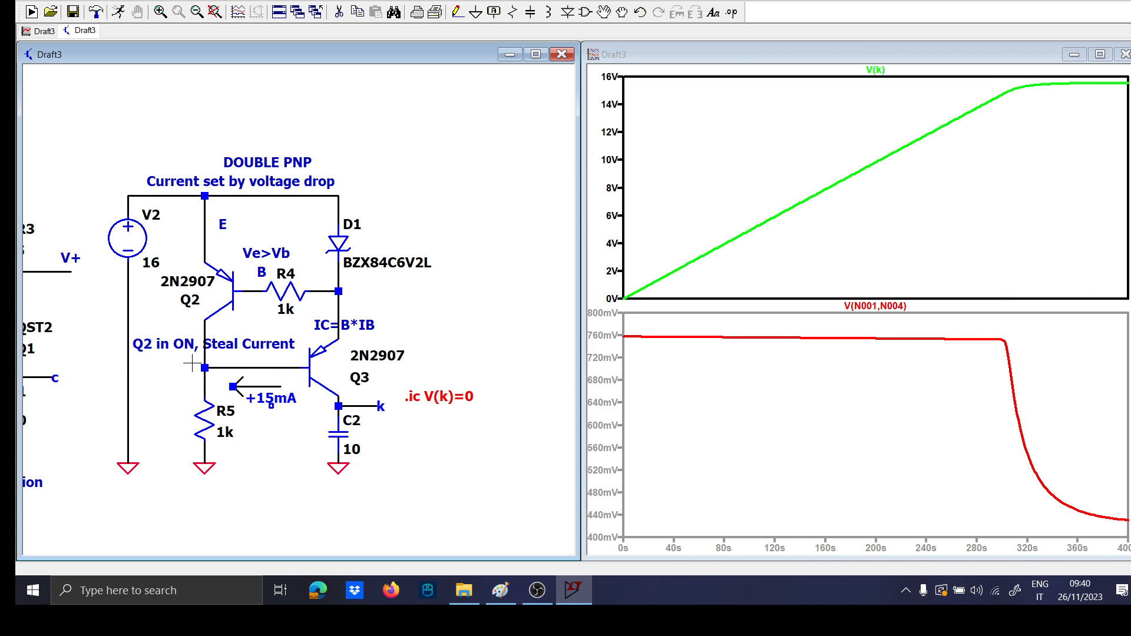
pyautogui.moveTo(169, 379); pyautogui.dragTo(425, 380)
pyautogui.moveTo(311, 352); pyautogui.dragTo(201, 353)
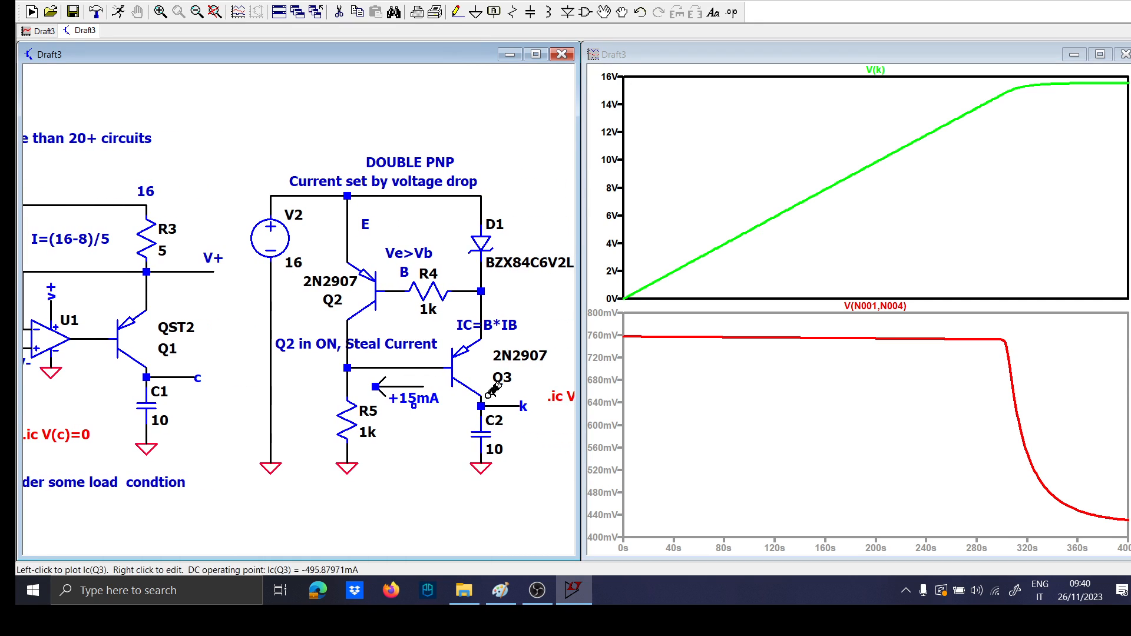
pyautogui.click(485, 431)
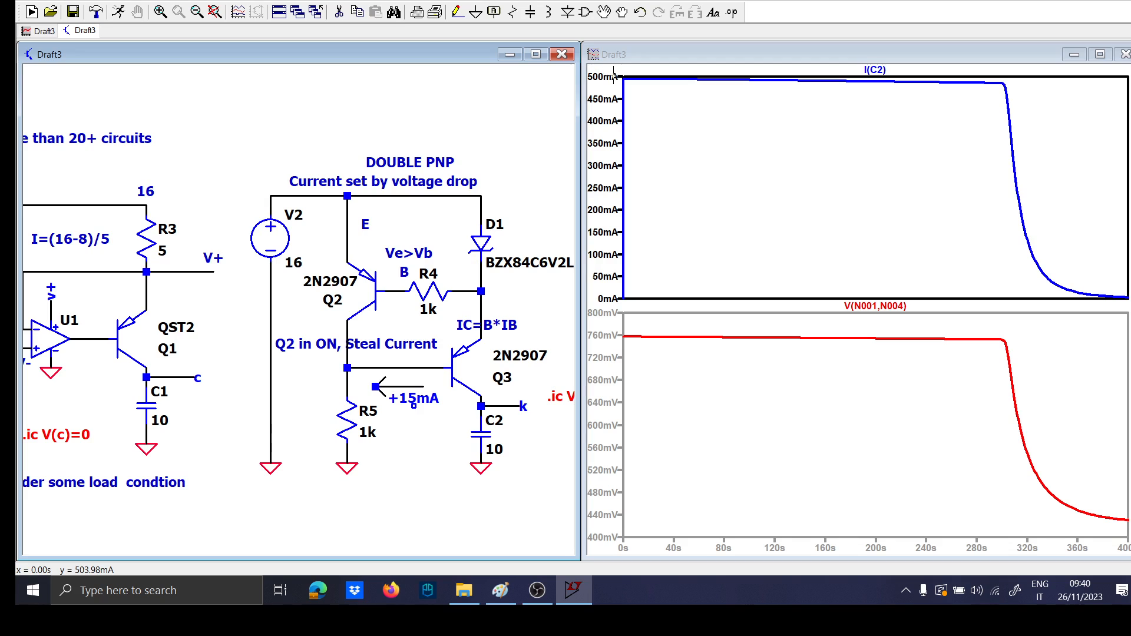
# Plot the current through R3 in the OPAMP+PNP circuit
pyautogui.moveTo(209, 322); pyautogui.dragTo(371, 322)
pyautogui.scroll(1, 231, 236)
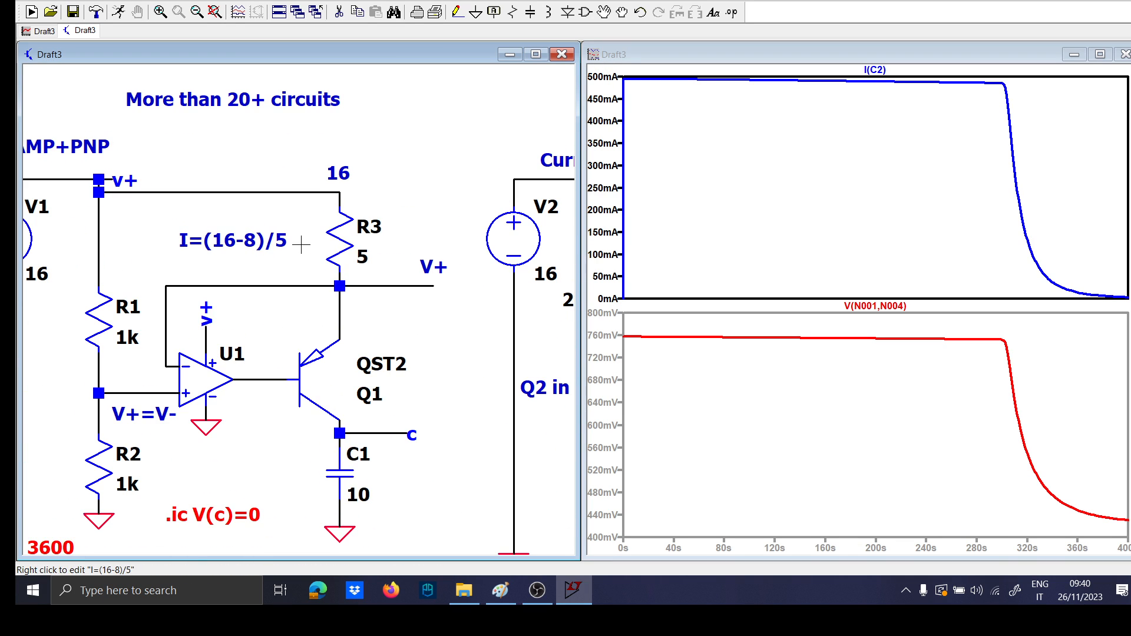
pyautogui.click(339, 238)
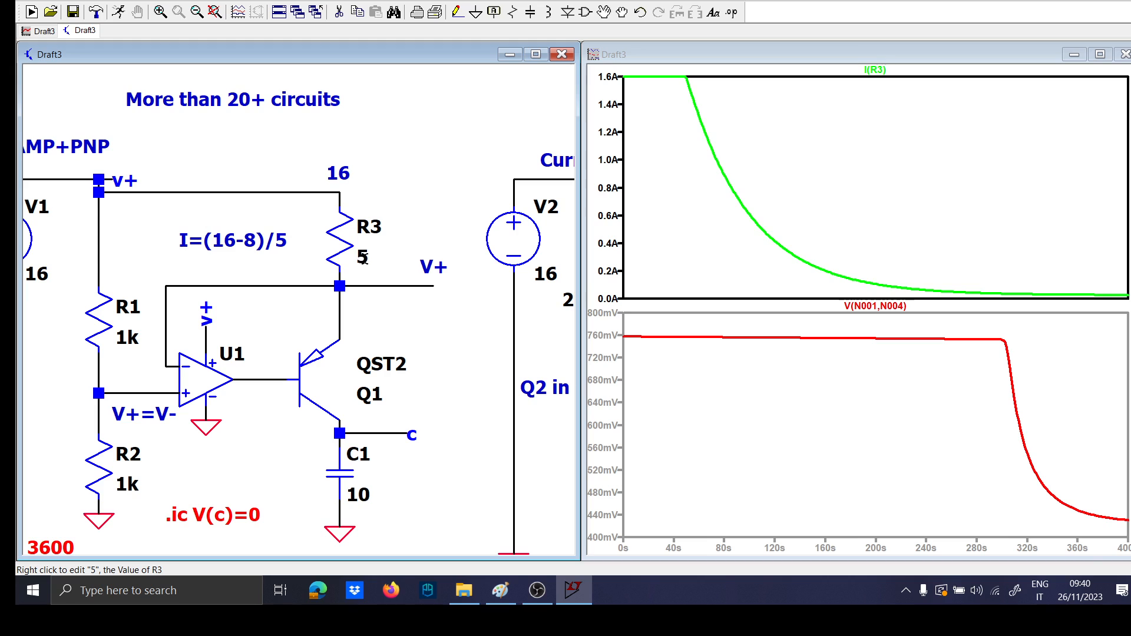
# Set R3 to 10 ohms and rerun the simulation
pyautogui.rightClick(363, 258)
pyautogui.write('10')
pyautogui.press('Return')
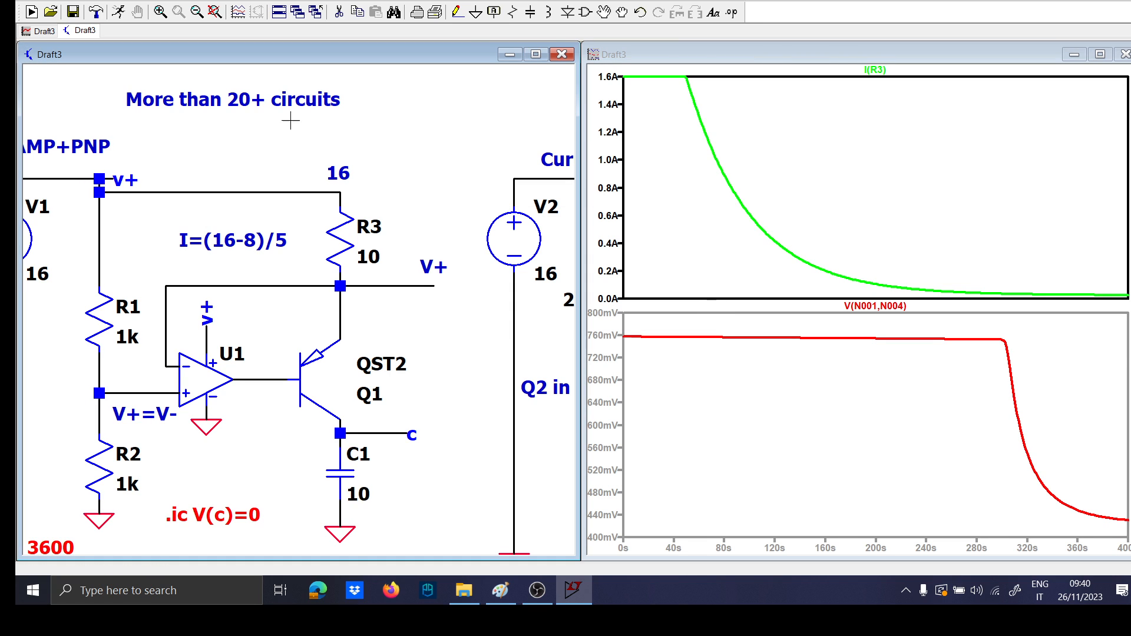
pyautogui.click(119, 13)
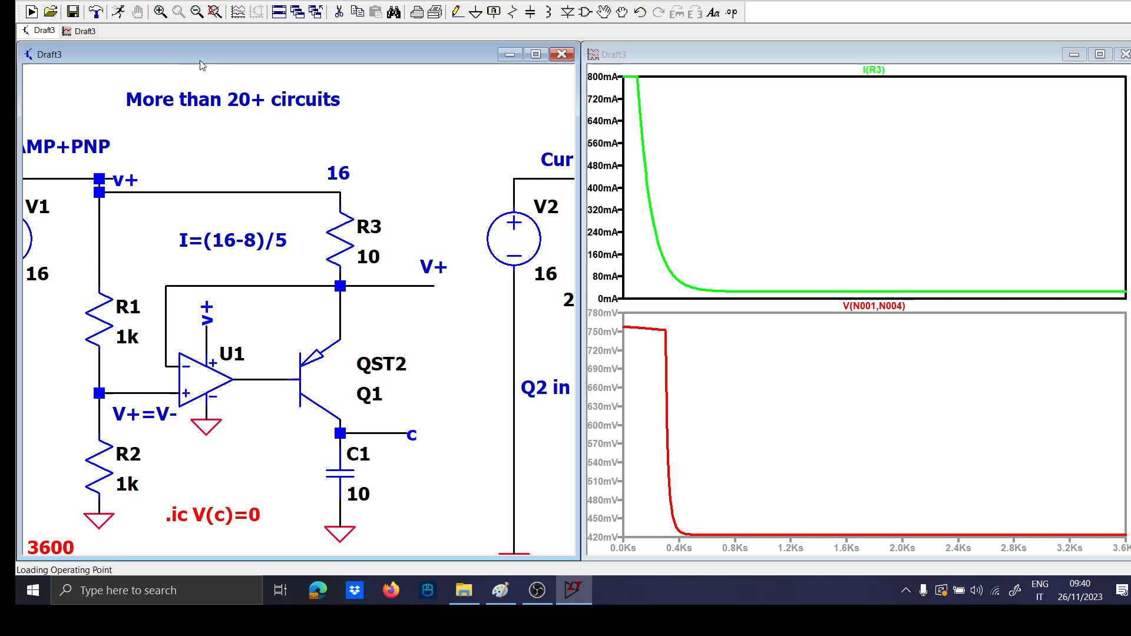
# Set R3 to 12 ohms and rerun the simulation
pyautogui.rightClick(370, 255)
pyautogui.write('12')
pyautogui.press('Return')
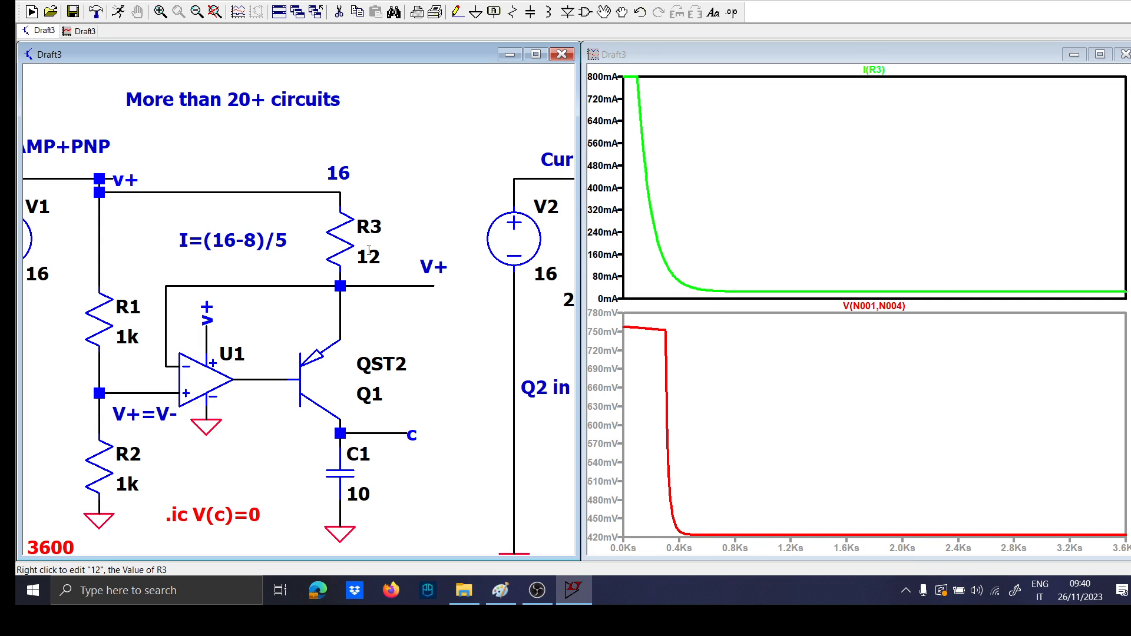
pyautogui.click(119, 13)
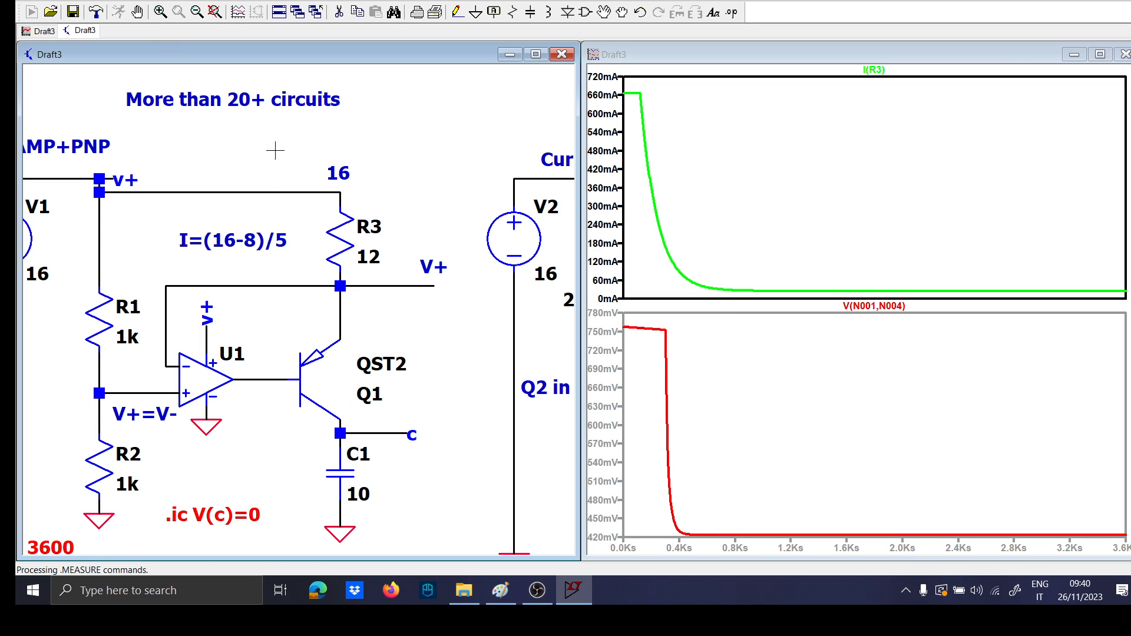
# Set R3 to 15 ohms and rerun the simulation
pyautogui.rightClick(362, 260)
pyautogui.write('15')
pyautogui.press('Return')
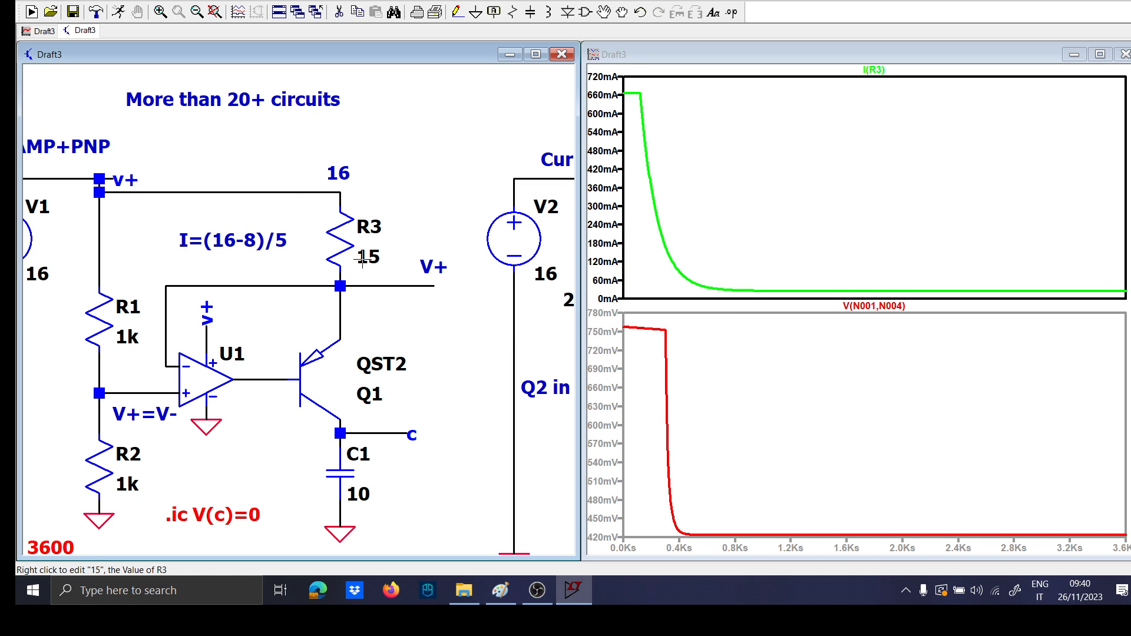
pyautogui.click(120, 13)
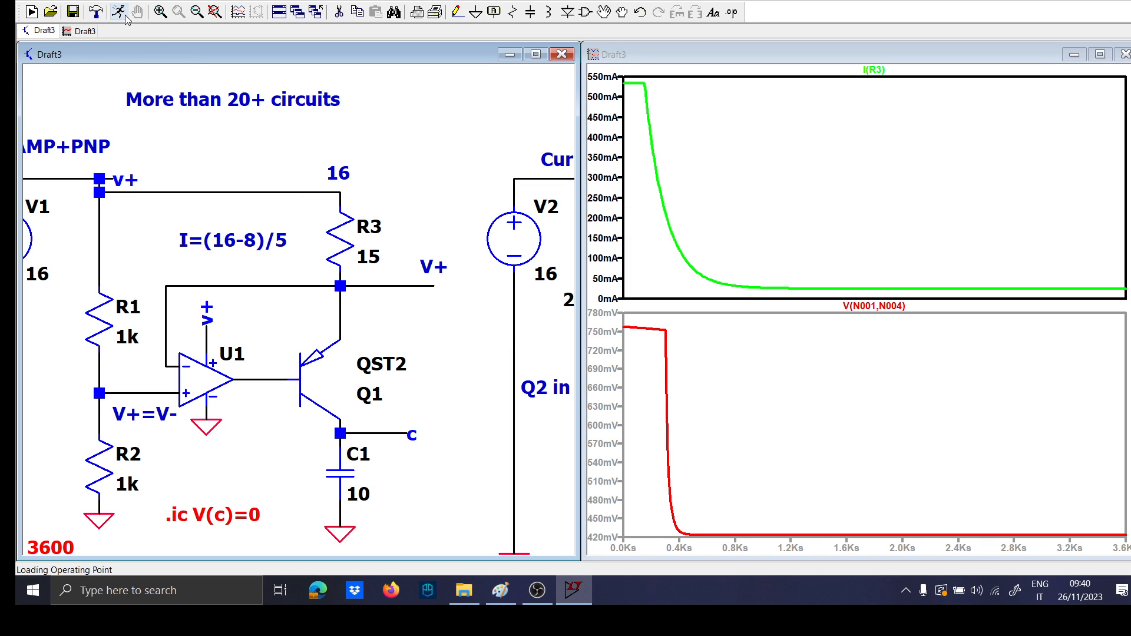
# Add the current through C2 to R3's current plot and zoom in on the initial part of both curves
pyautogui.moveTo(435, 382); pyautogui.dragTo(76, 308)
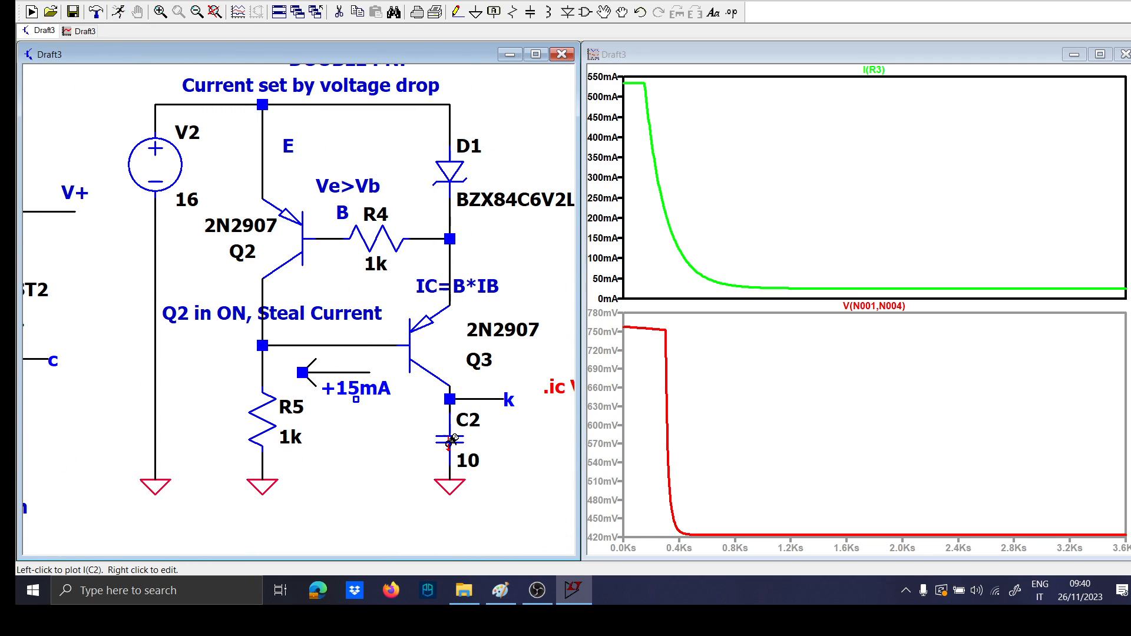
pyautogui.click(451, 440)
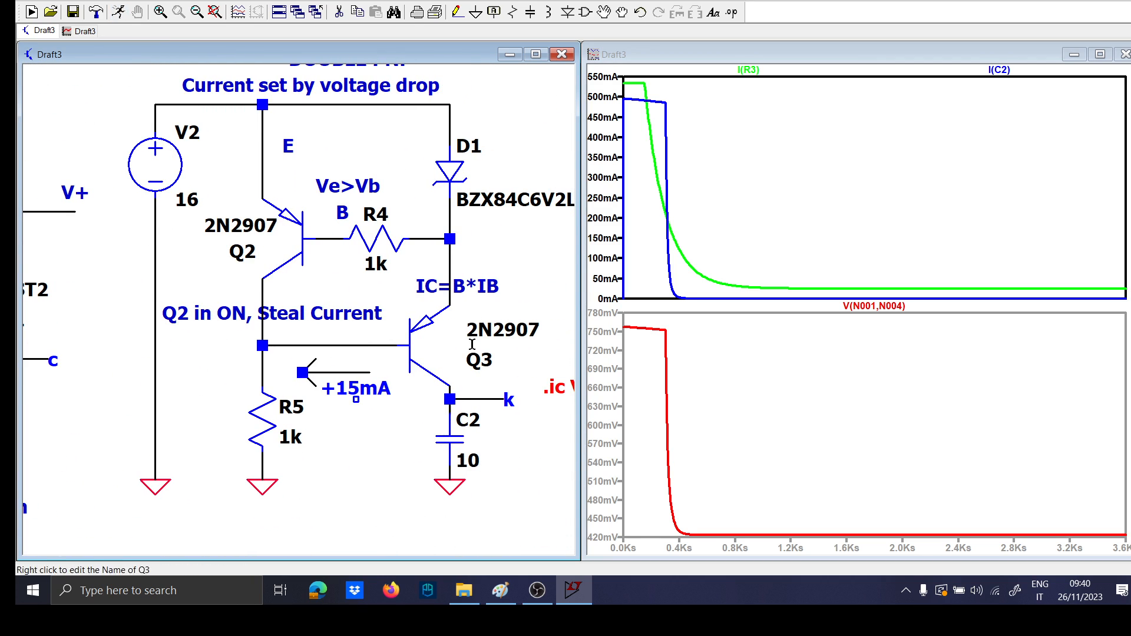
pyautogui.moveTo(698, 303); pyautogui.dragTo(623, 73)
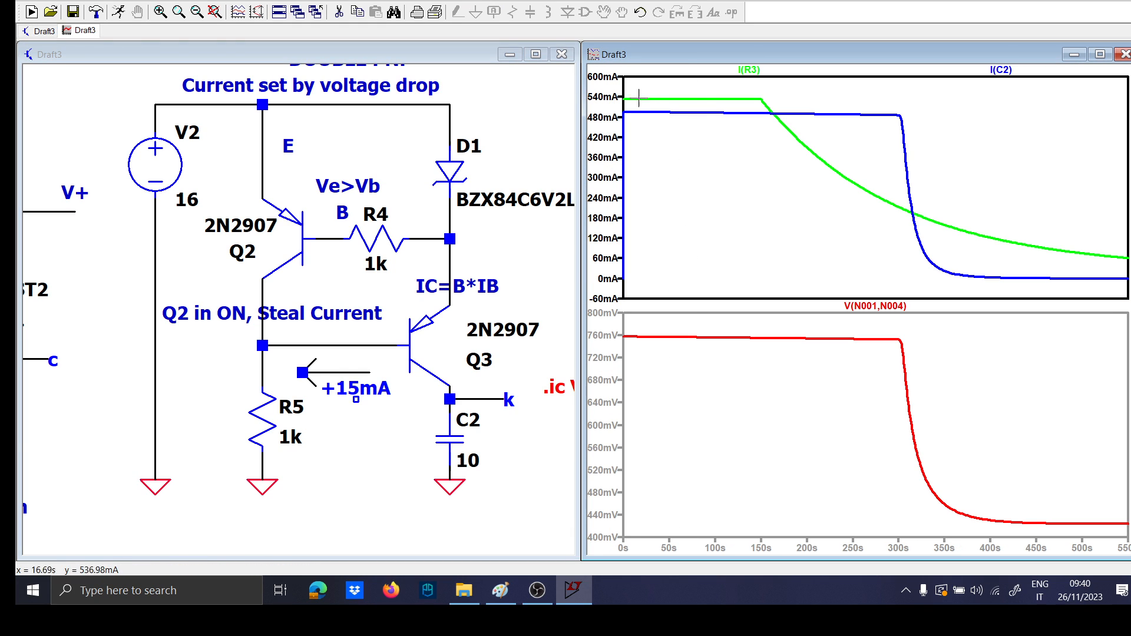
pyautogui.scroll(-1, 333, 246)
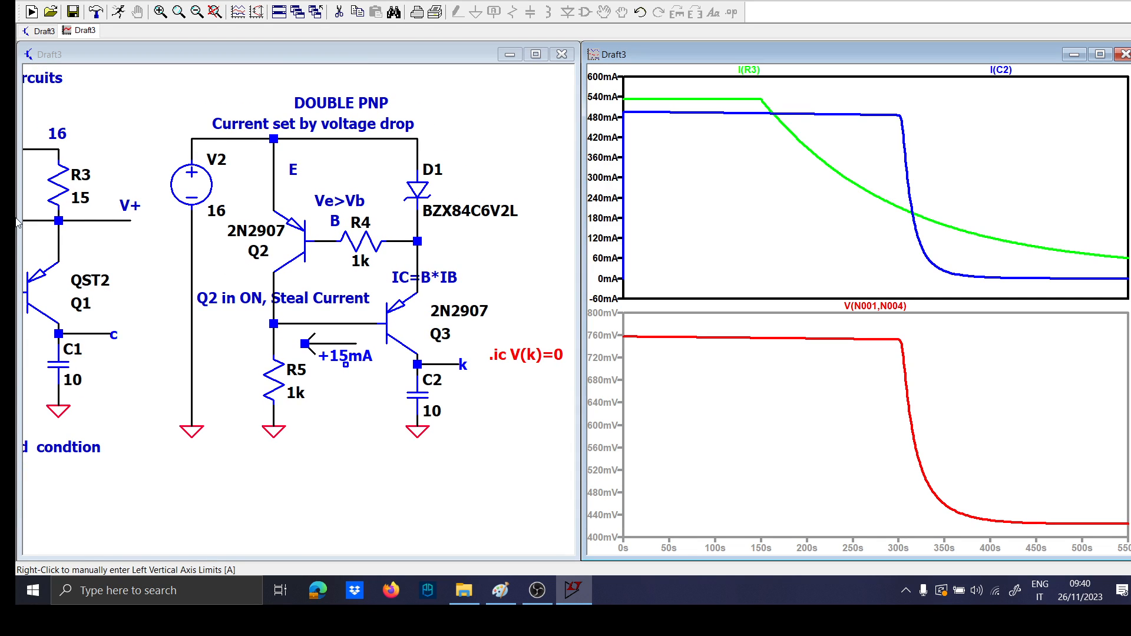
# Set R3 to 16 ohms, rerun the simulation and zoom in on the plateaus of the R3 and C2 currents
pyautogui.moveTo(102, 227); pyautogui.dragTo(205, 236)
pyautogui.scroll(1, 204, 229)
pyautogui.rightClick(181, 200)
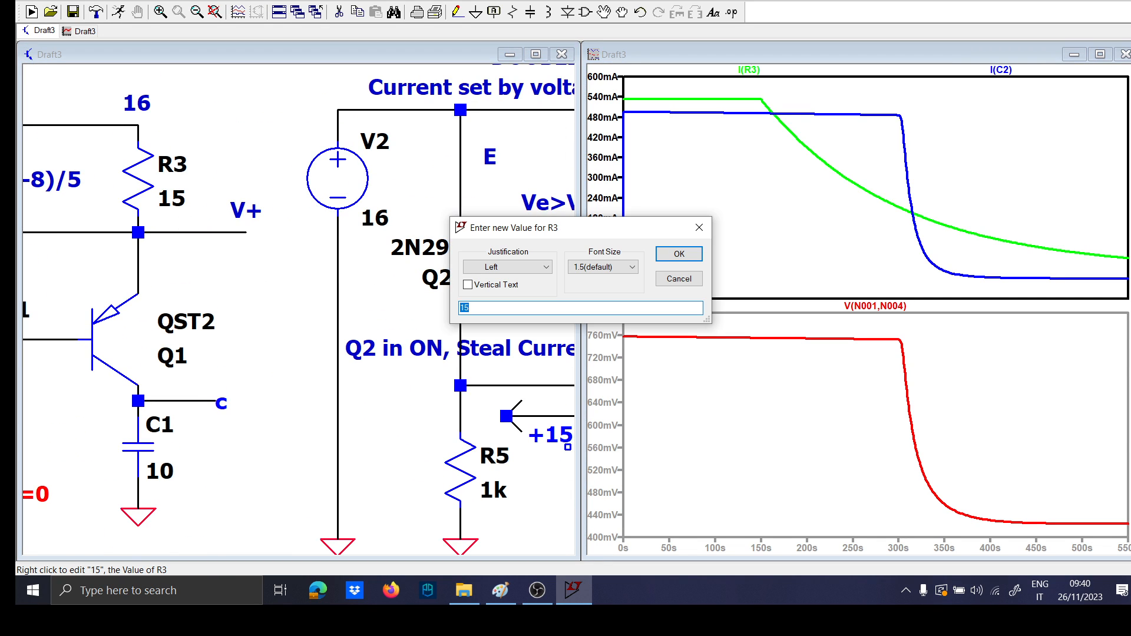
pyautogui.press('Return')
pyautogui.click(118, 11)
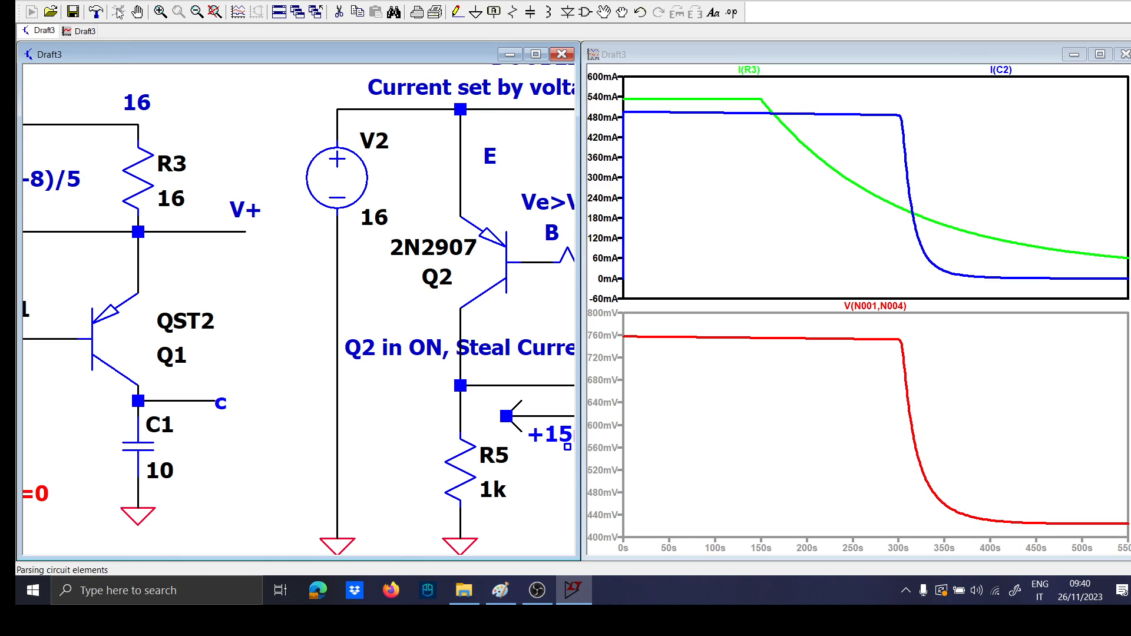
pyautogui.moveTo(692, 105); pyautogui.dragTo(607, 68)
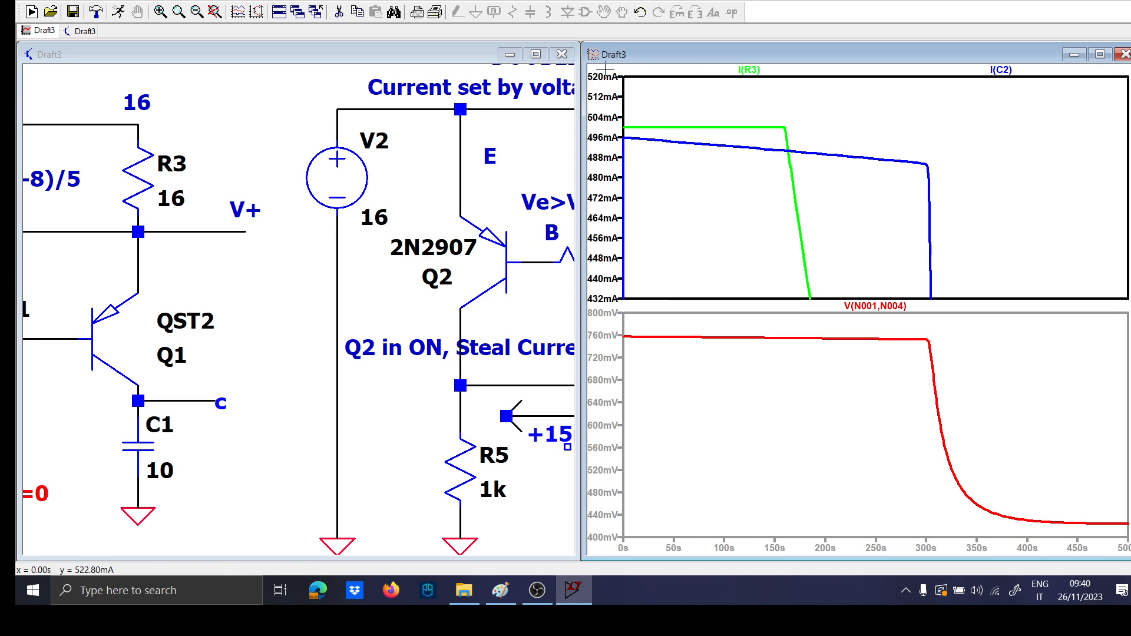
# Plot only the current through D1 in the upper pane and zoom in on its plateau
pyautogui.scroll(1, 151, 283)
pyautogui.moveTo(182, 290); pyautogui.dragTo(409, 285)
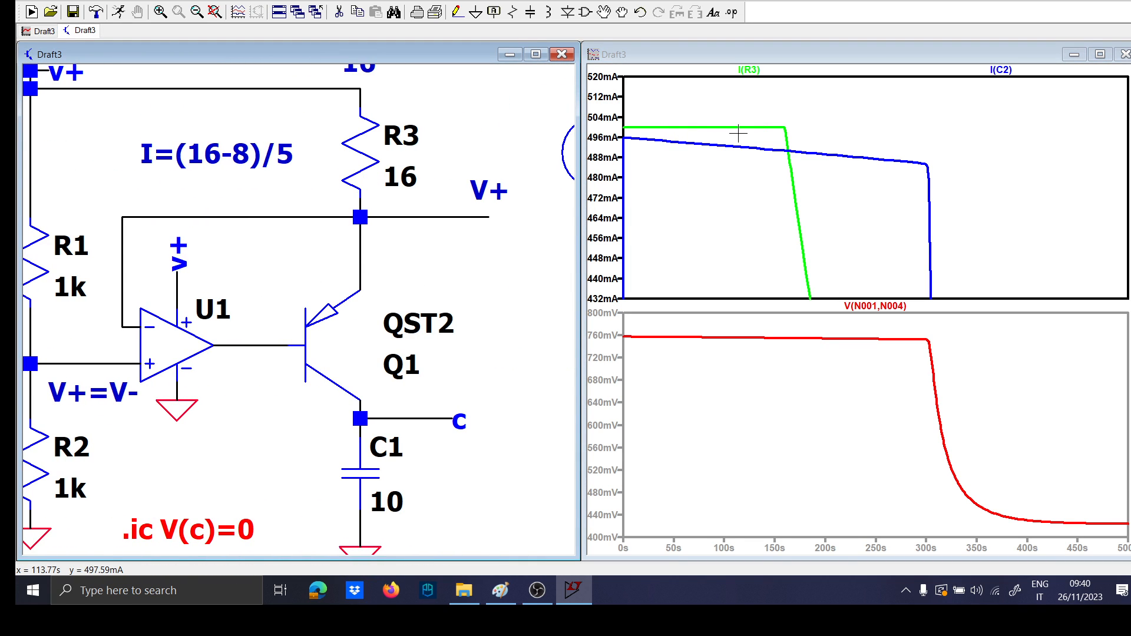
pyautogui.scroll(-1, 401, 249)
pyautogui.moveTo(411, 260); pyautogui.dragTo(156, 260)
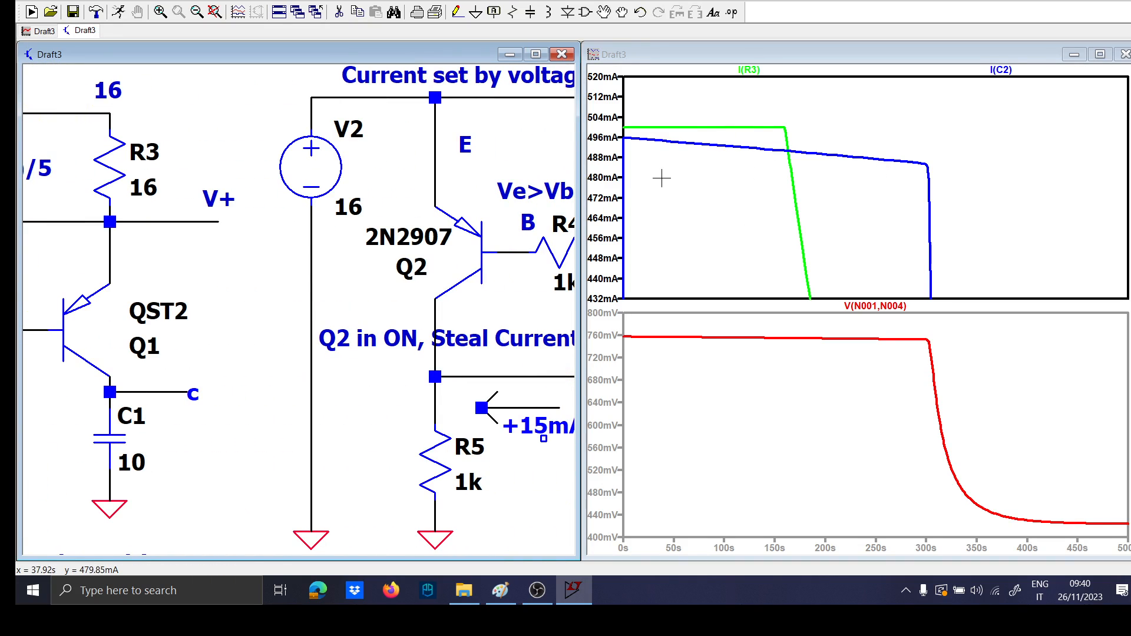
pyautogui.moveTo(447, 315); pyautogui.dragTo(279, 295)
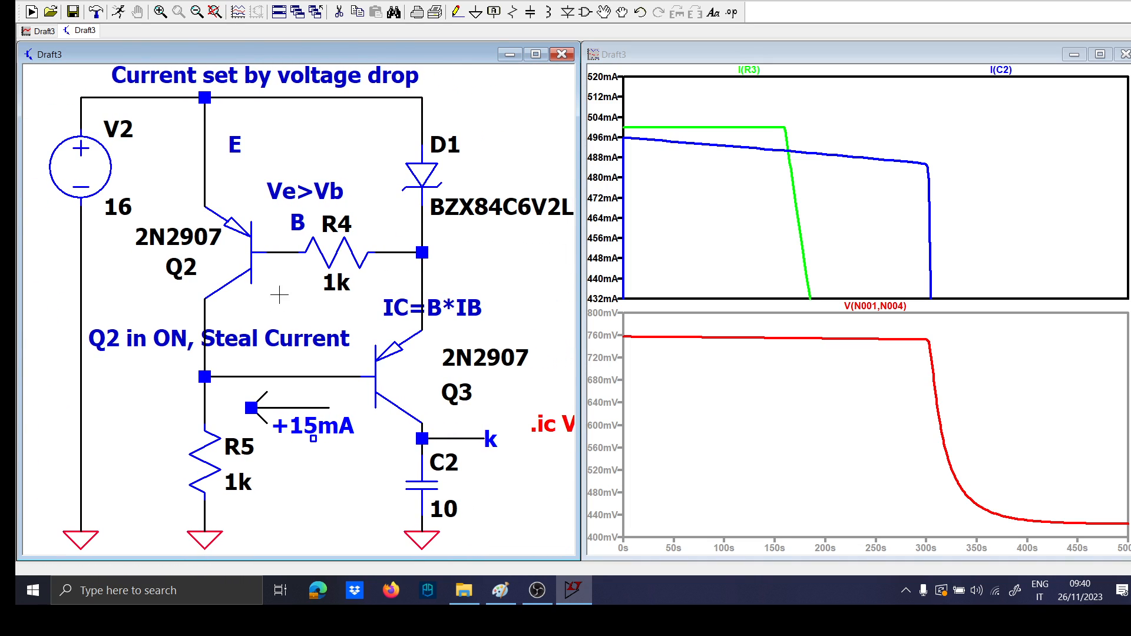
pyautogui.click(430, 170)
pyautogui.click(620, 91)
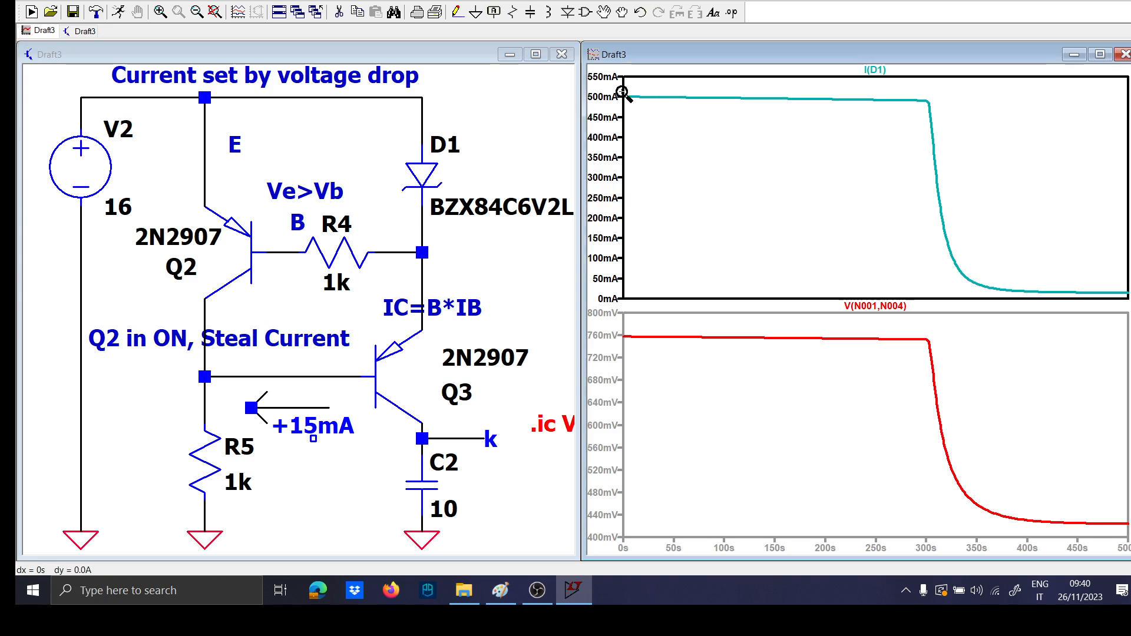
pyautogui.moveTo(620, 90); pyautogui.dragTo(940, 114)
pyautogui.moveTo(616, 154); pyautogui.dragTo(1106, 217)
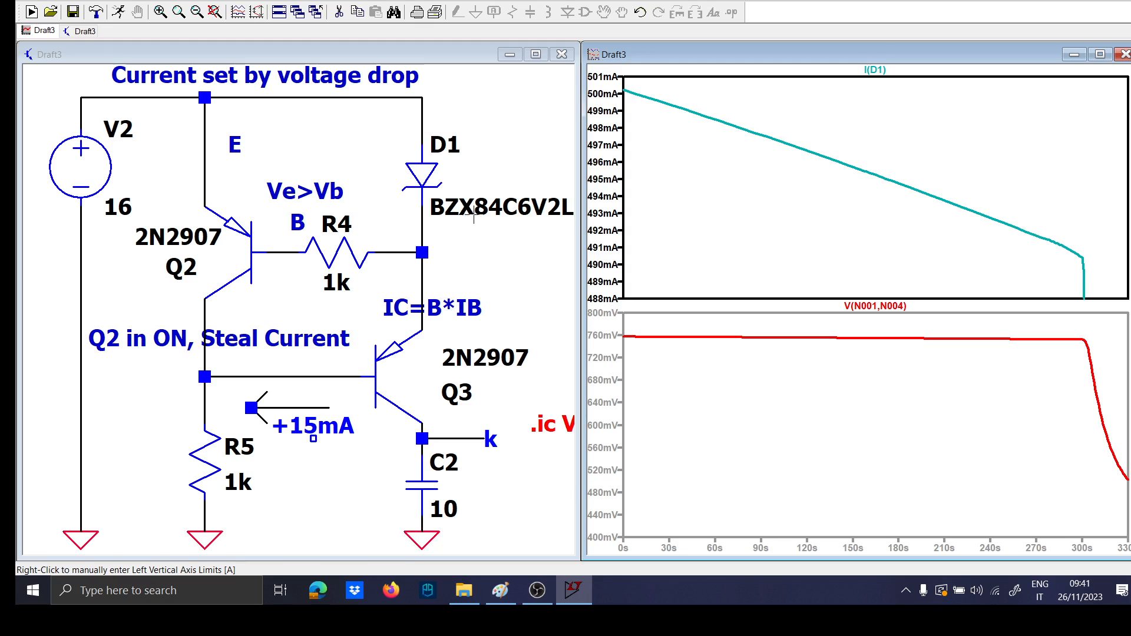
# Add the current through R3 to D1's current plot and zoom in on both plateaus
pyautogui.scroll(-3, 451, 192)
pyautogui.scroll(-3, 419, 204)
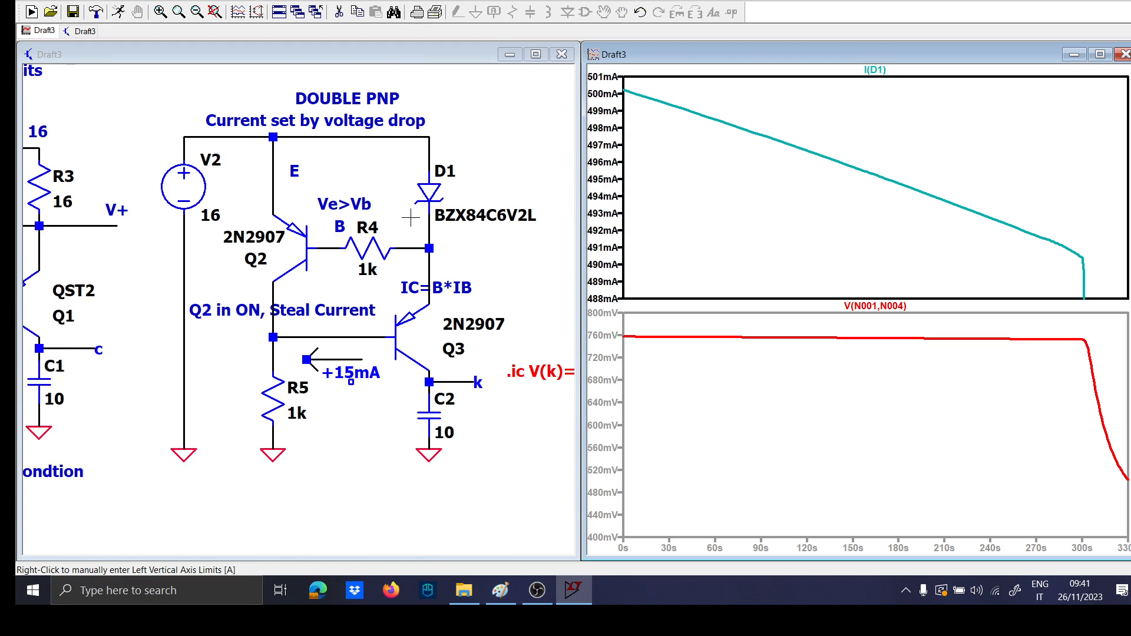
pyautogui.click(368, 193)
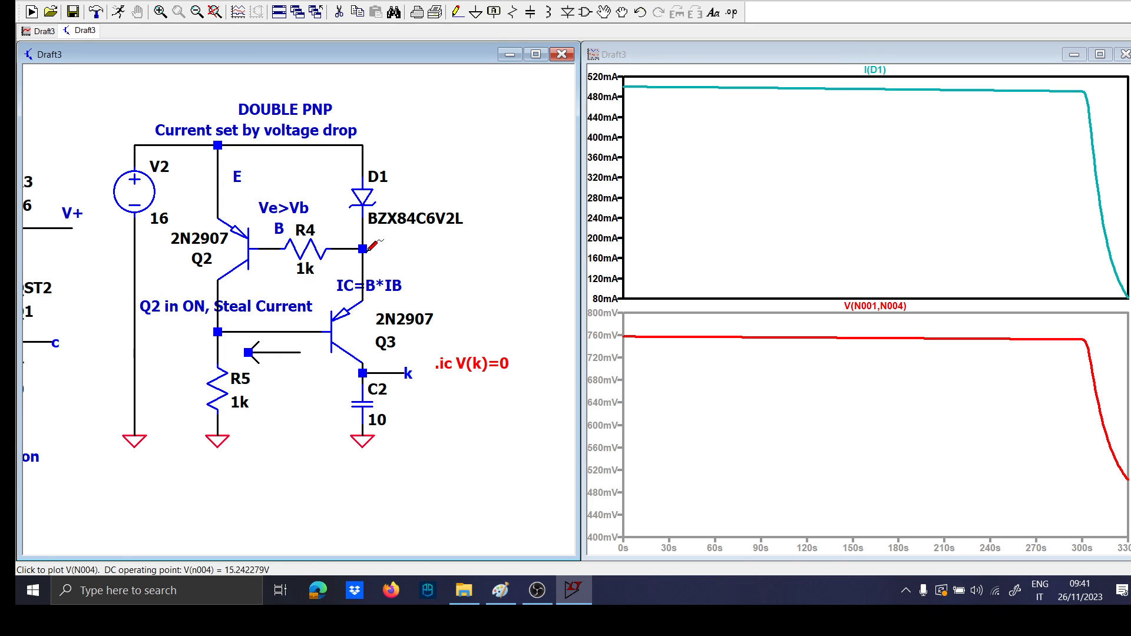
pyautogui.moveTo(135, 222); pyautogui.dragTo(291, 219)
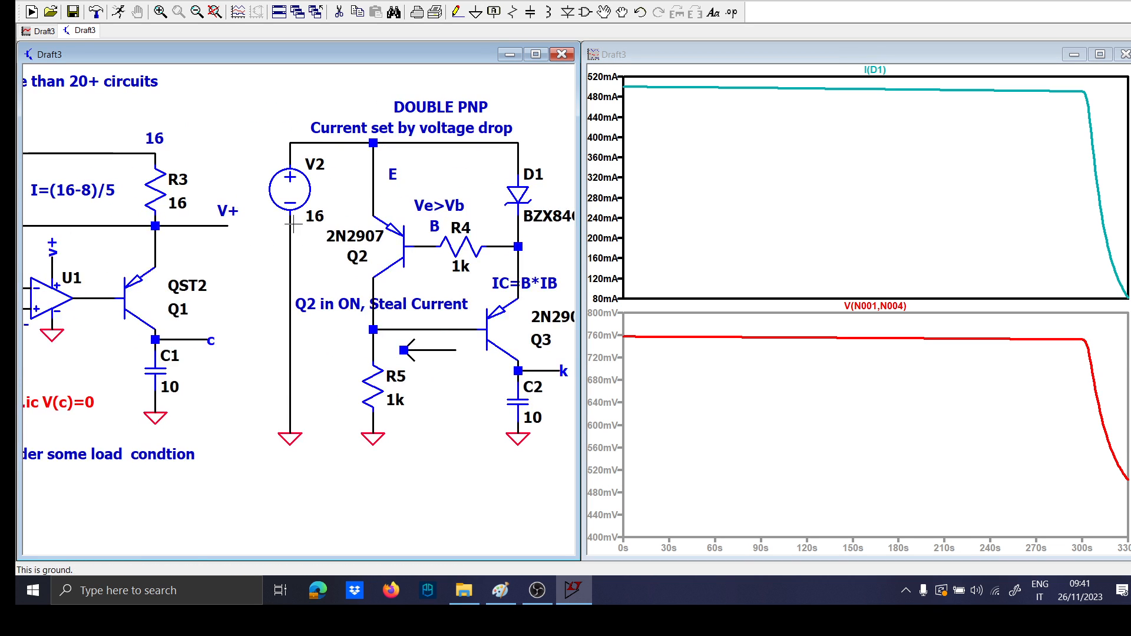
pyautogui.click(145, 211)
pyautogui.moveTo(626, 84)
pyautogui.mouseDown()
pyautogui.moveTo(908, 86)
pyautogui.moveTo(890, 109)
pyautogui.mouseUp()
# Replace the voltage trace in the lower pane with the voltage at node c, and add the voltage at node k
pyautogui.moveTo(242, 220); pyautogui.dragTo(553, 195)
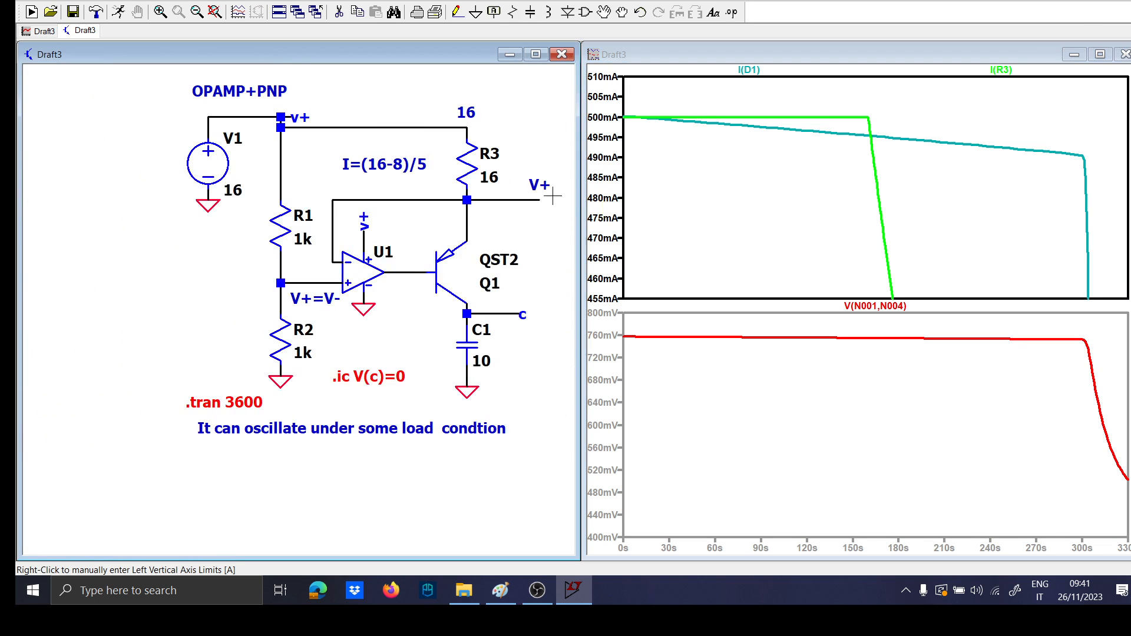
pyautogui.moveTo(430, 245); pyautogui.dragTo(132, 264)
pyautogui.moveTo(486, 276); pyautogui.dragTo(346, 292)
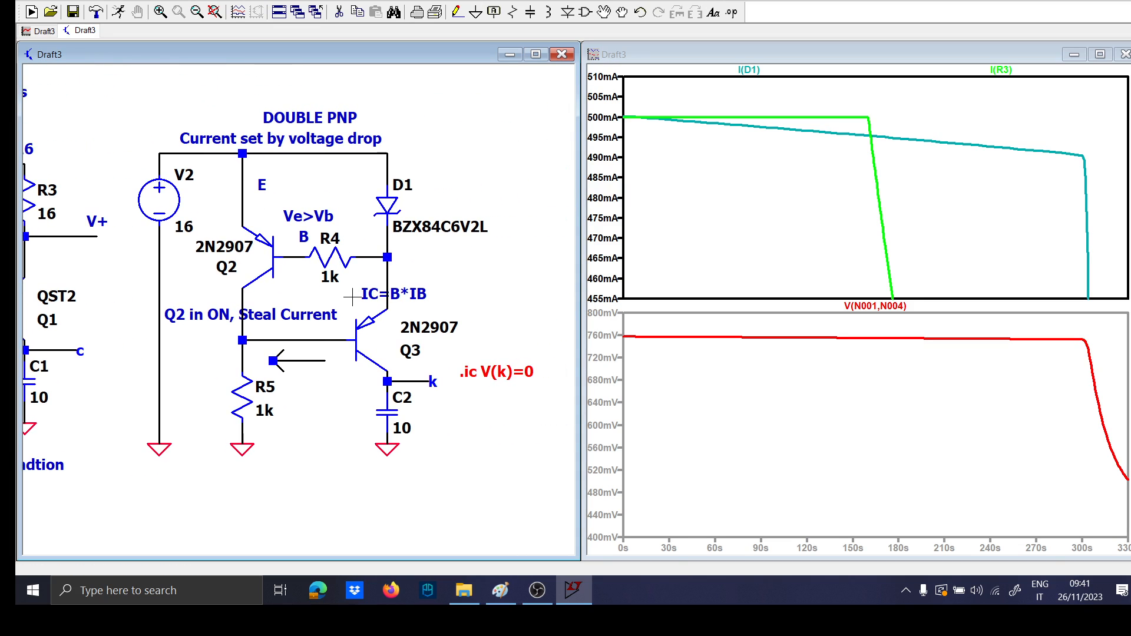
pyautogui.scroll(-3, 408, 301)
pyautogui.moveTo(475, 306); pyautogui.dragTo(324, 322)
pyautogui.moveTo(147, 329); pyautogui.dragTo(381, 312)
pyautogui.click(800, 383)
pyautogui.click(237, 337)
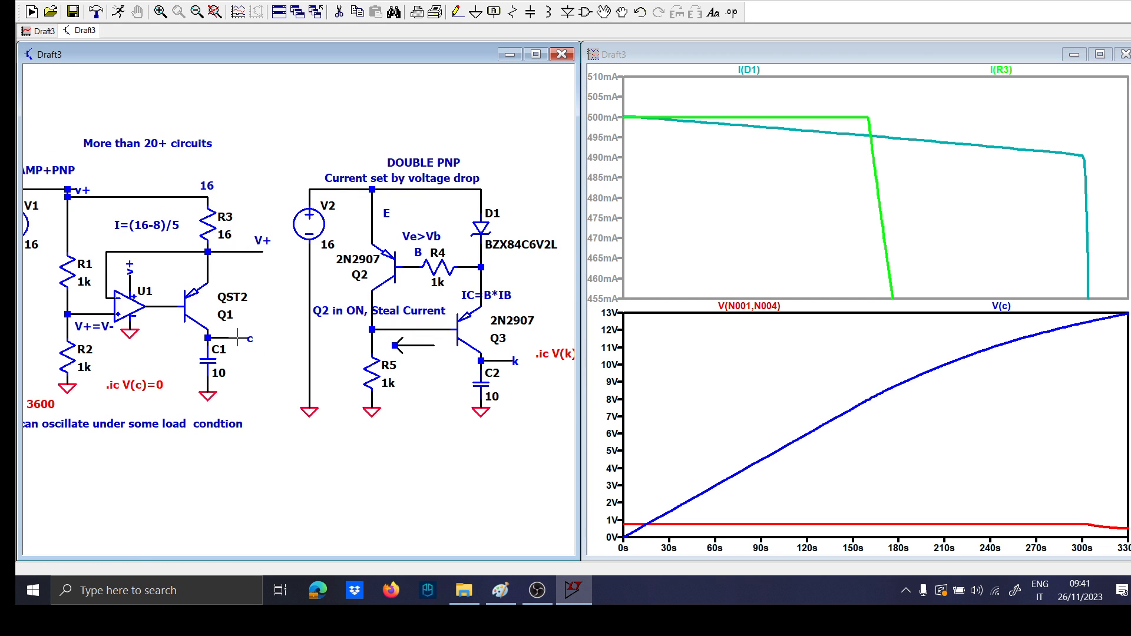
pyautogui.moveTo(505, 421); pyautogui.dragTo(379, 414)
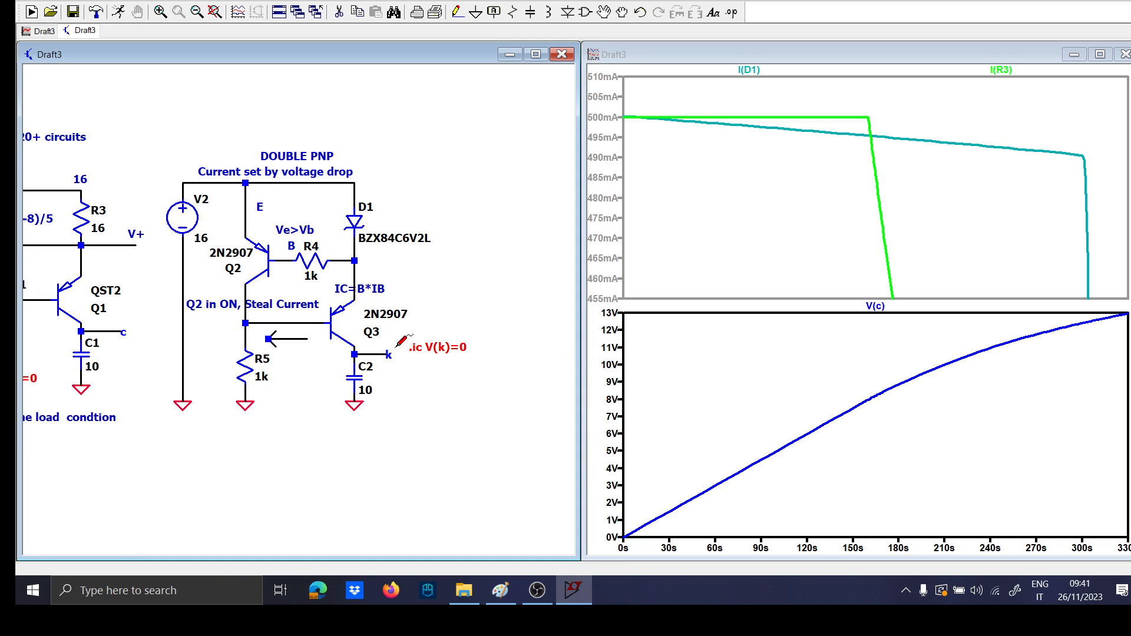
pyautogui.click(384, 353)
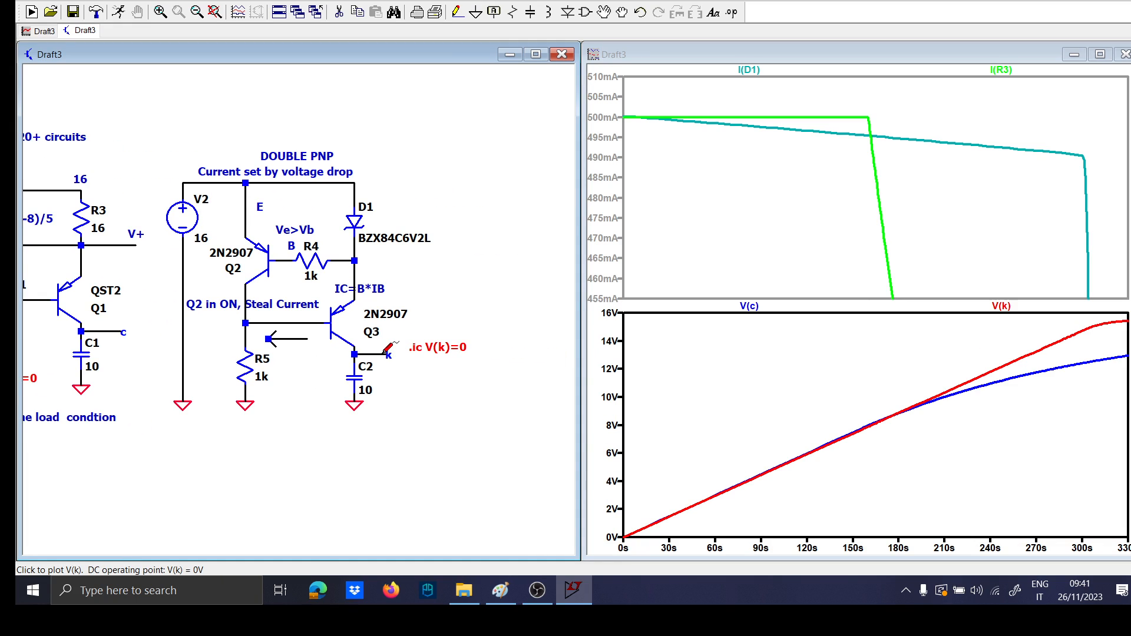
# Place the comment "DOUBLE TRASISTOR+ VOLTAGE CLAMPING?" beside the double-PNP circuit
pyautogui.moveTo(143, 234); pyautogui.dragTo(334, 247)
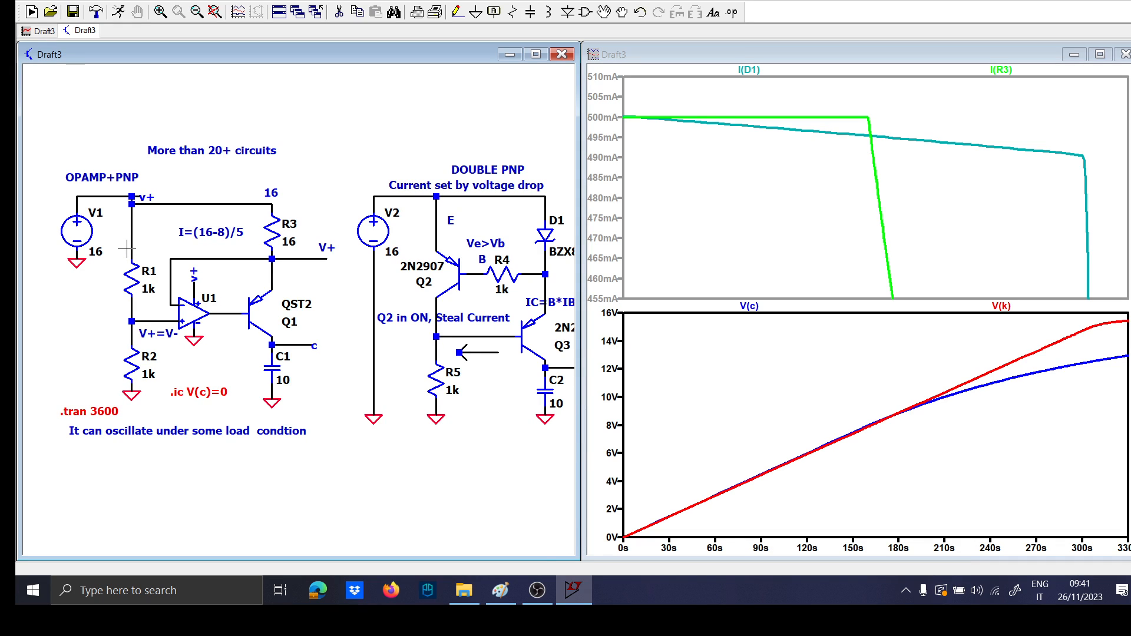
pyautogui.moveTo(383, 314); pyautogui.dragTo(298, 313)
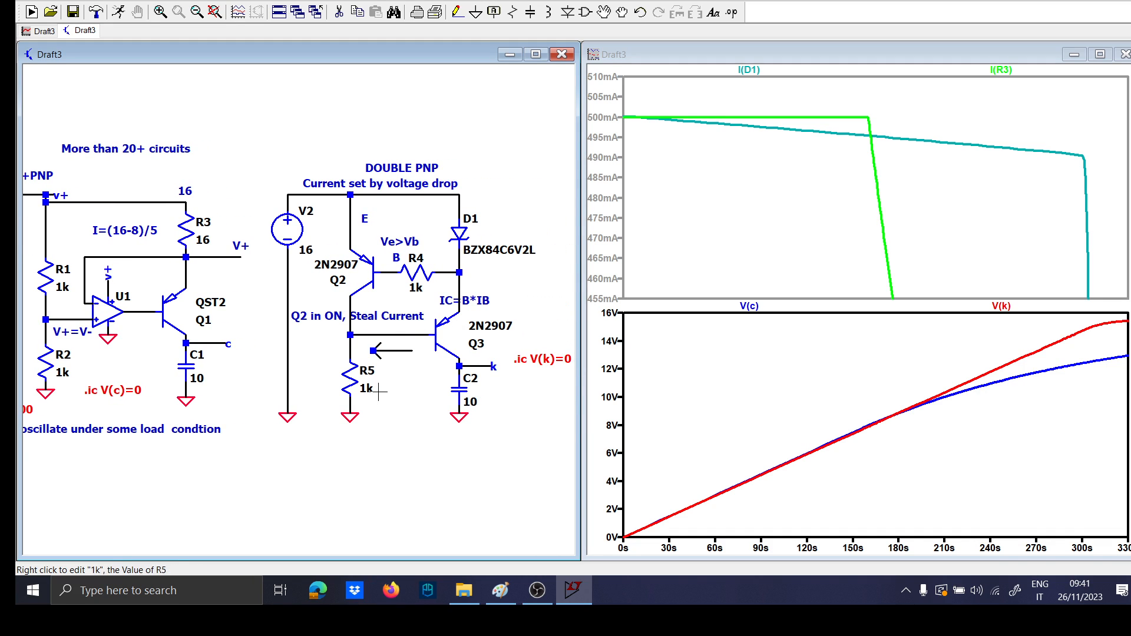
pyautogui.moveTo(444, 358); pyautogui.dragTo(306, 377)
pyautogui.scroll(1, 306, 378)
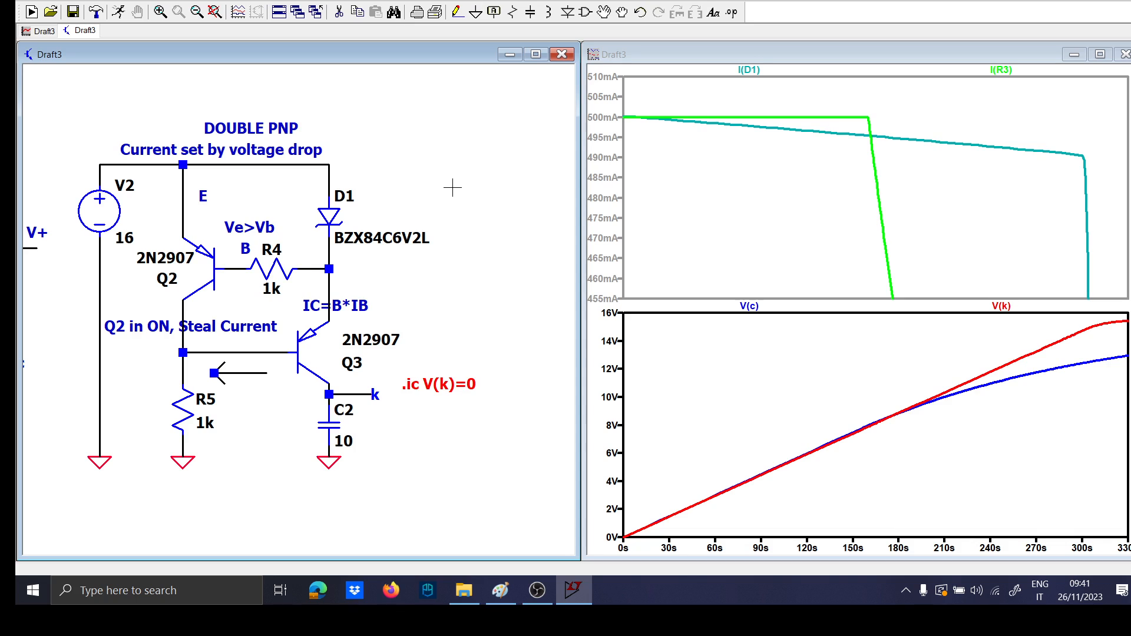
pyautogui.moveTo(452, 187); pyautogui.dragTo(335, 204)
pyautogui.write('t')
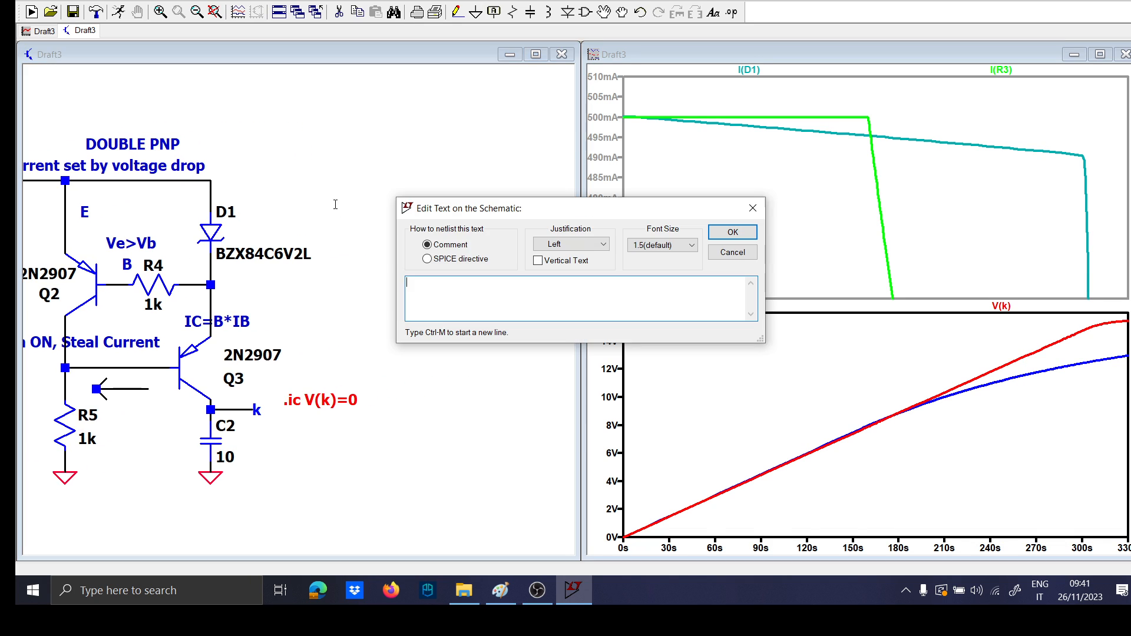
pyautogui.write('DOUBLE TRASISTOR+ VOLTAGE CLA')
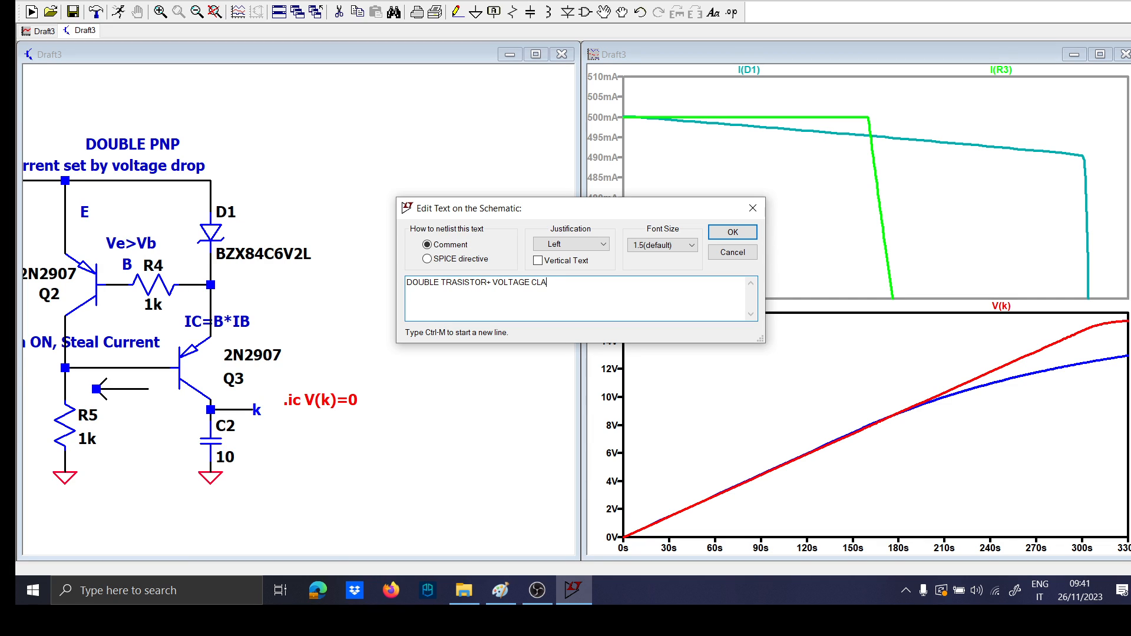
pyautogui.press('Return')
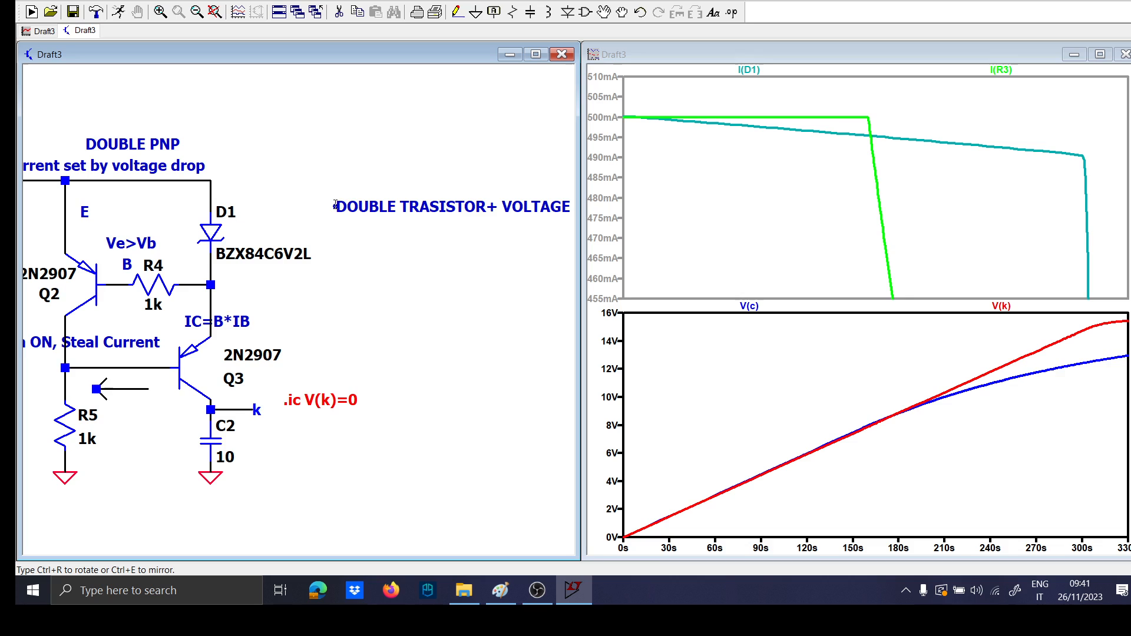
pyautogui.click(327, 158)
pyautogui.press('space')
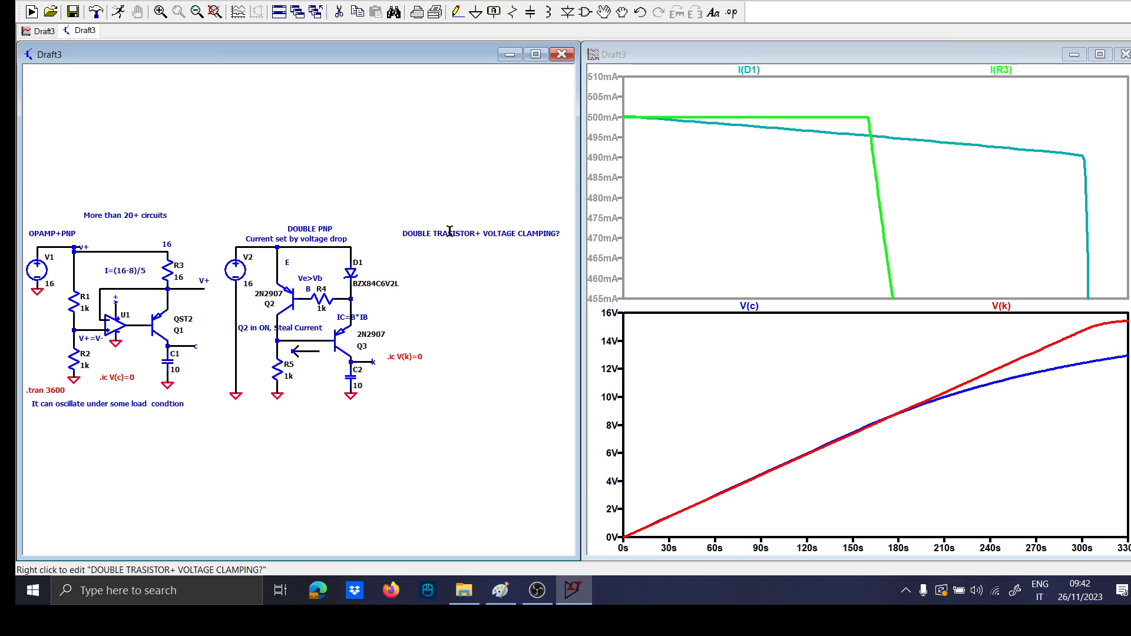
# Place the comment "vOLTAGE REGULATOR CURRENT LIMITED" as a heading beside the double-PNP circuit
pyautogui.press('t')
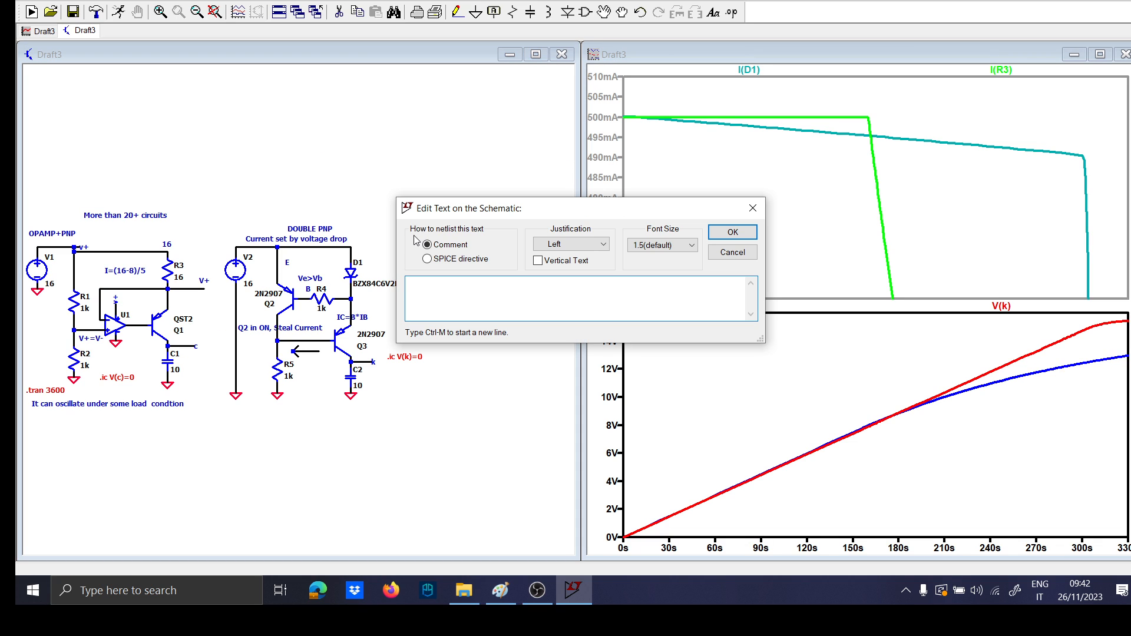
pyautogui.press('capslock')
pyautogui.write('v')
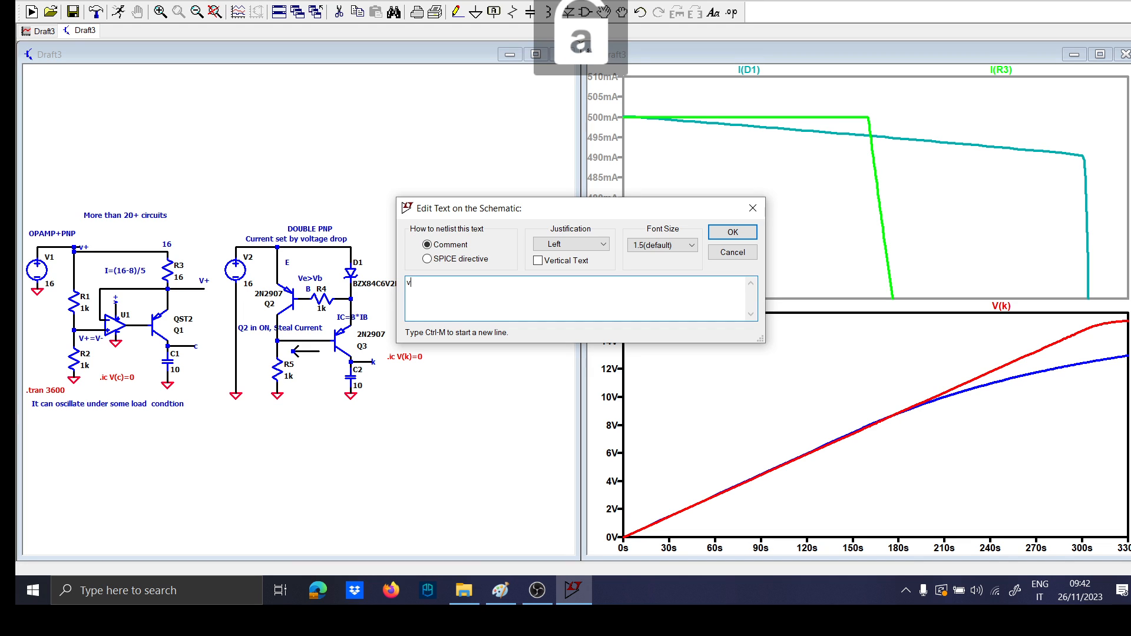
pyautogui.press('capslock')
pyautogui.write('OLTAGE REGULATOR')
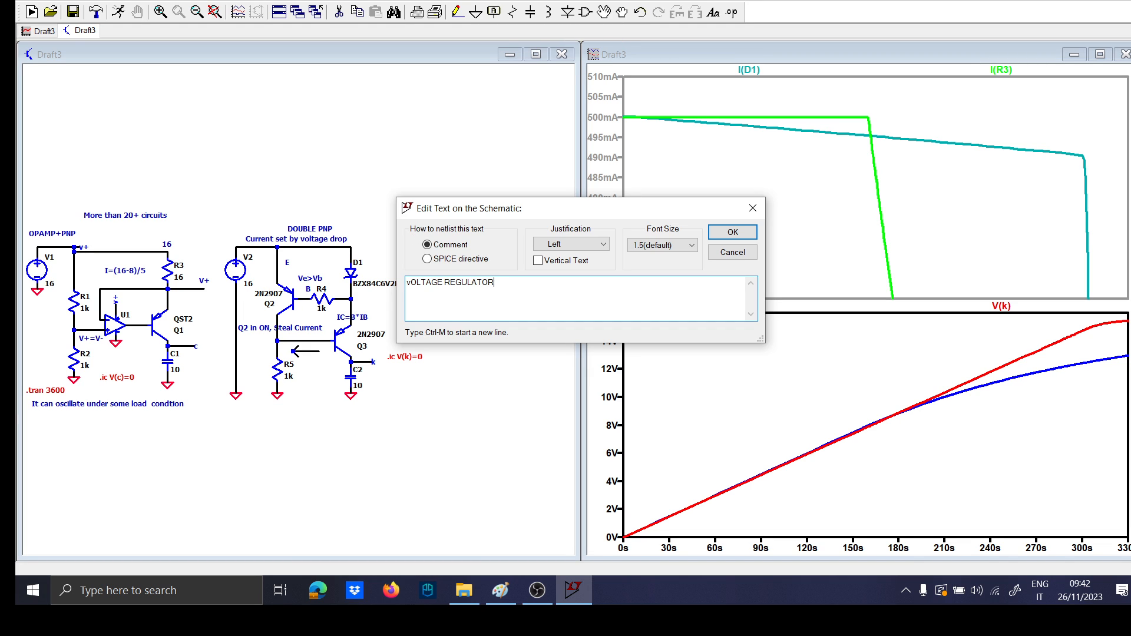
pyautogui.write(' CURRENT LIMITED')
pyautogui.press('Return')
pyautogui.press('capslock')
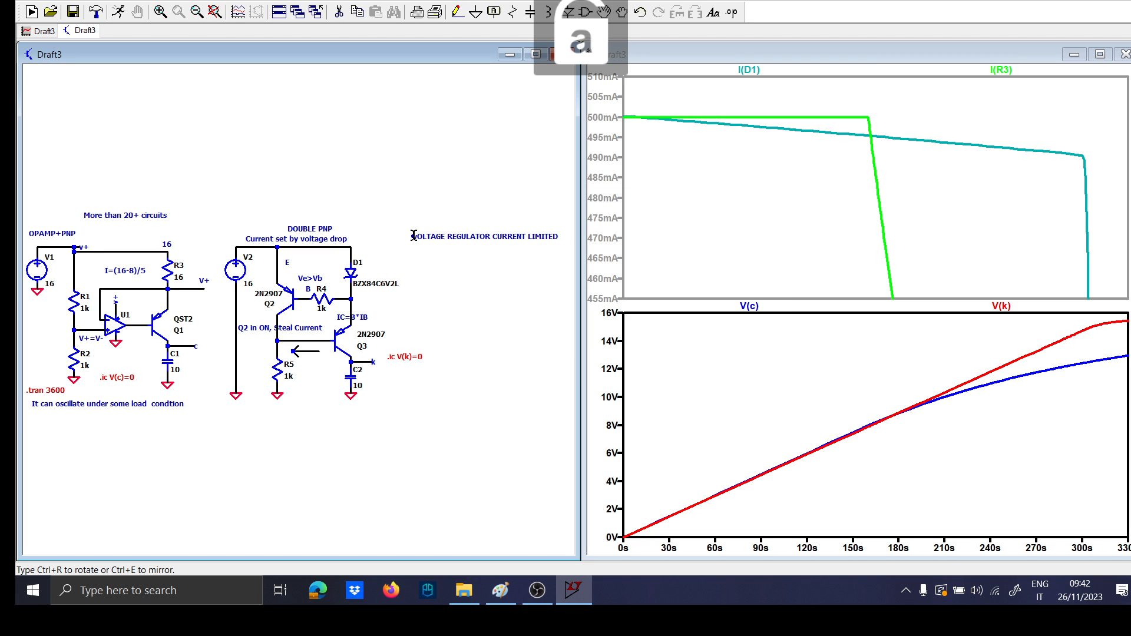
pyautogui.click(392, 231)
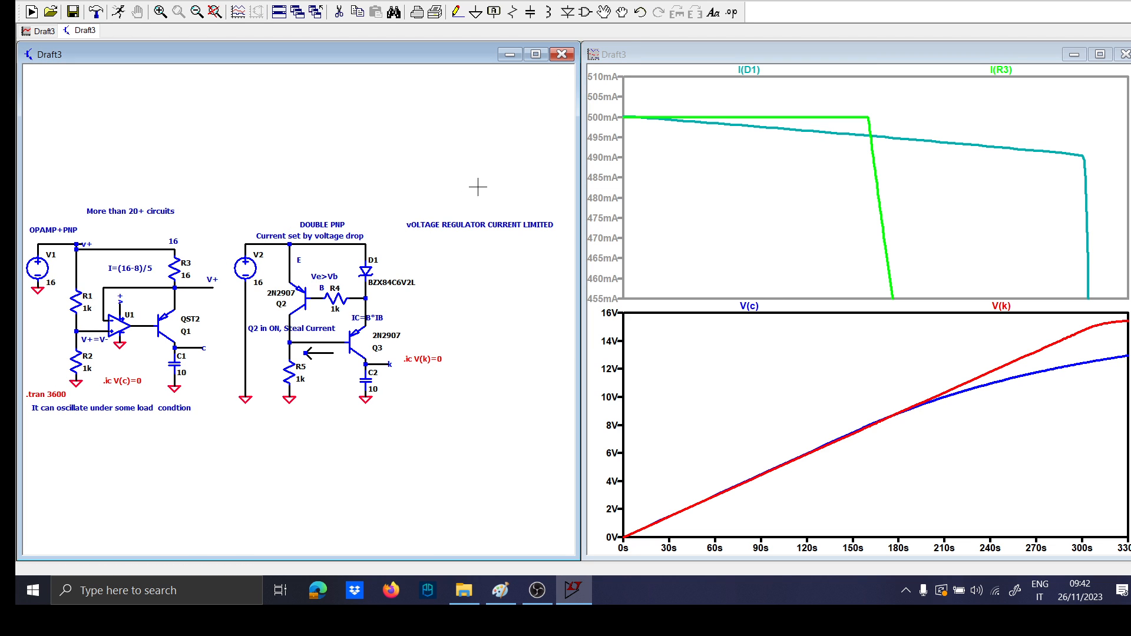
# Maximize the schematic and place an npn transistor below the voltage regulator heading
pyautogui.click(535, 54)
pyautogui.moveTo(848, 241); pyautogui.dragTo(732, 239)
pyautogui.scroll(-1, 855, 238)
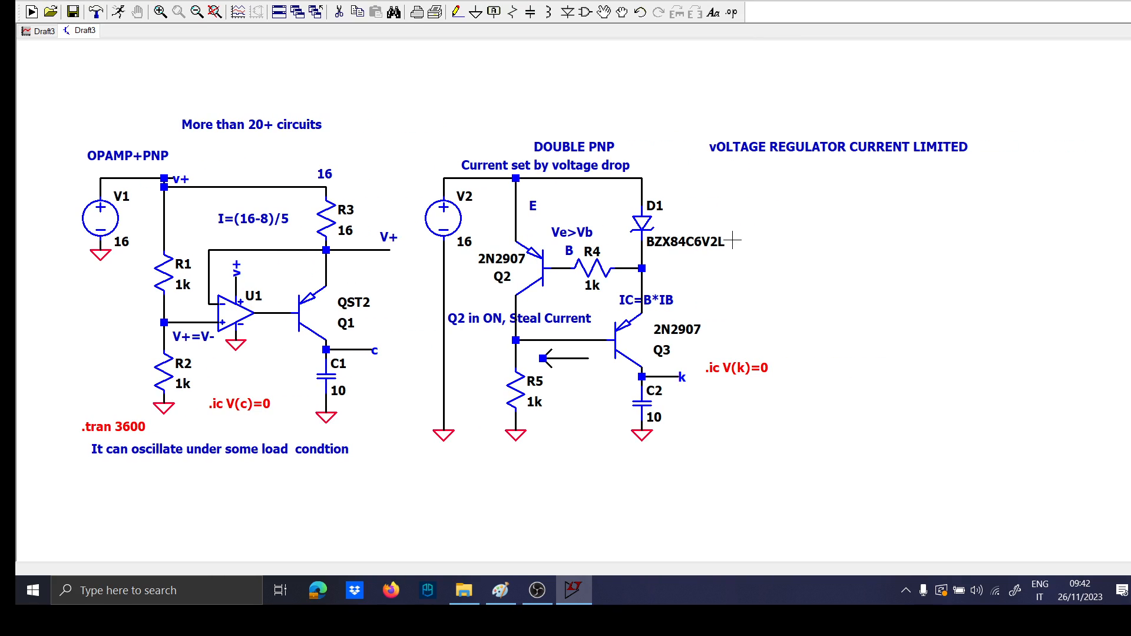
pyautogui.scroll(1, 625, 294)
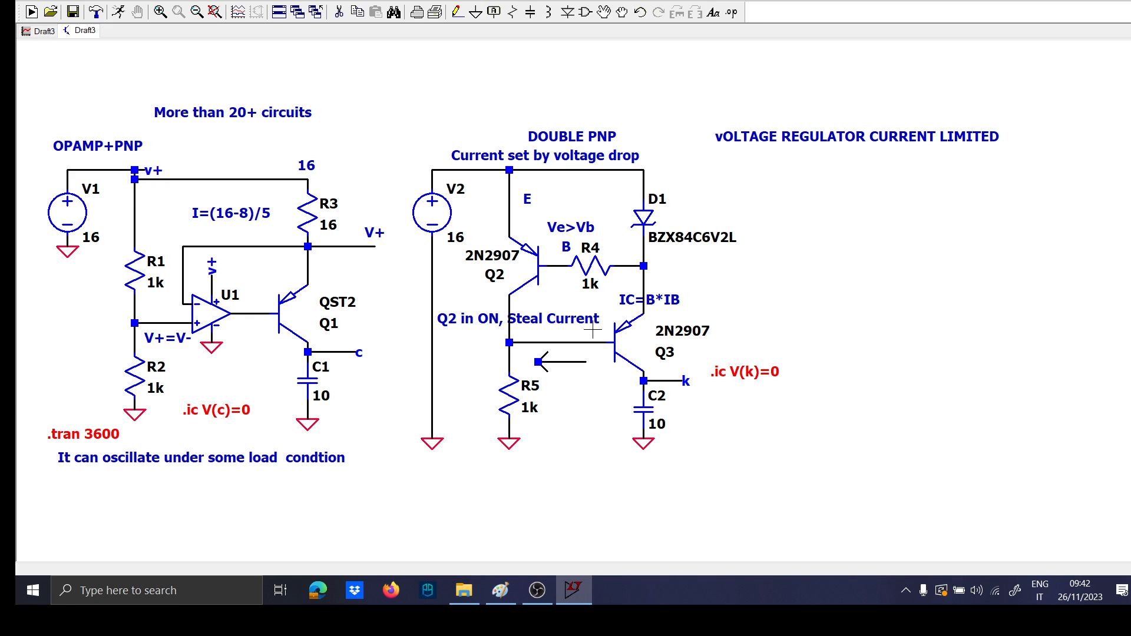
pyautogui.press('F2')
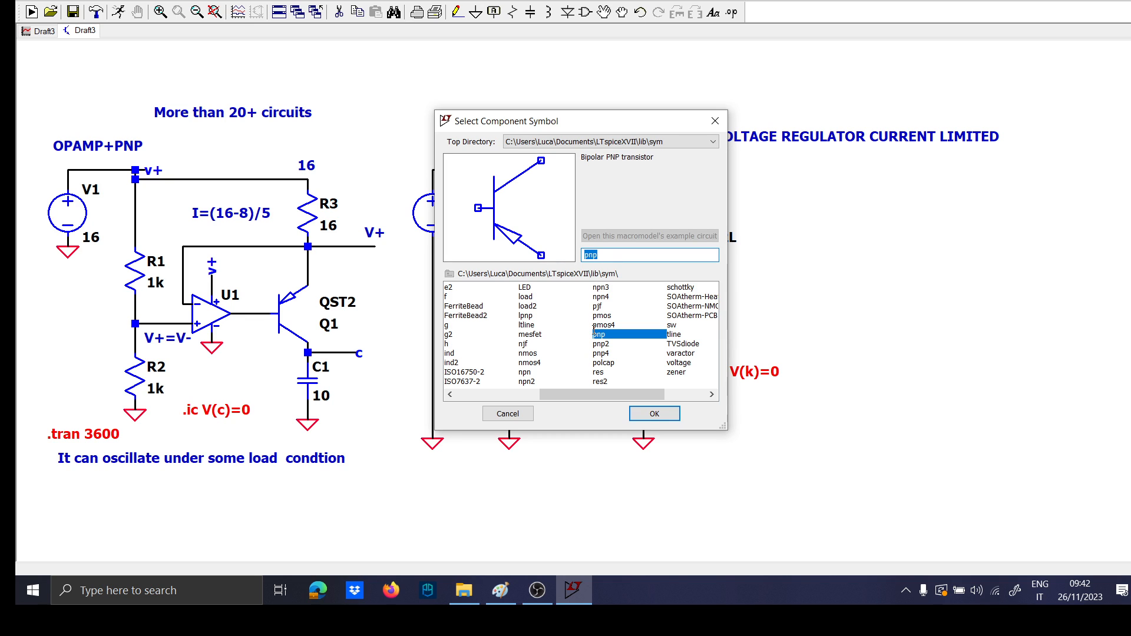
pyautogui.write('npn')
pyautogui.press('Return')
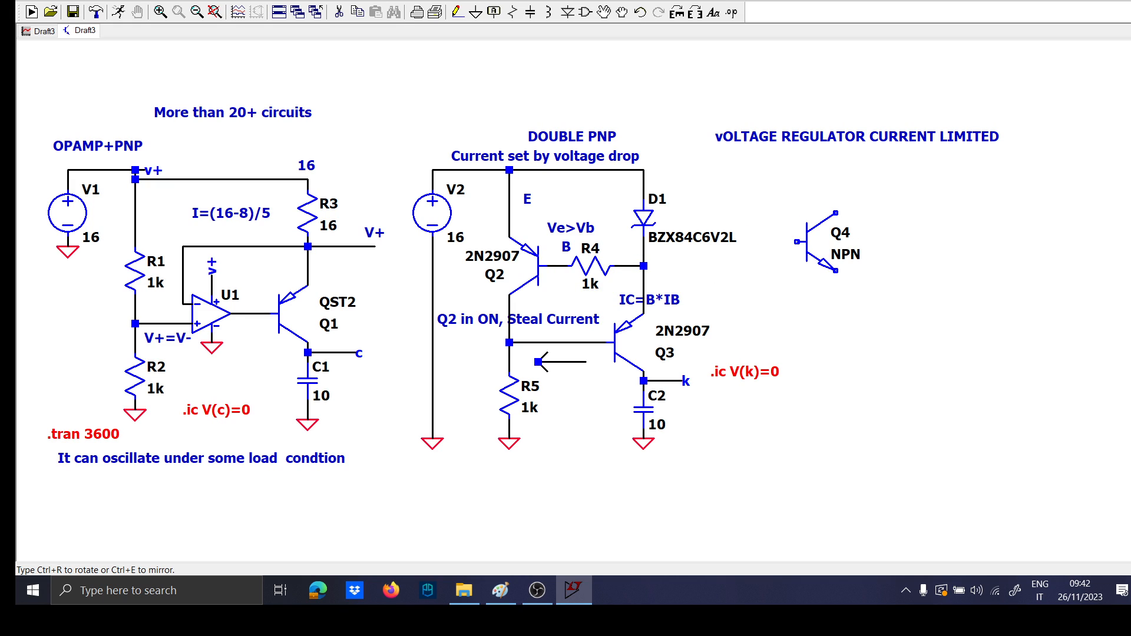
pyautogui.click(940, 263)
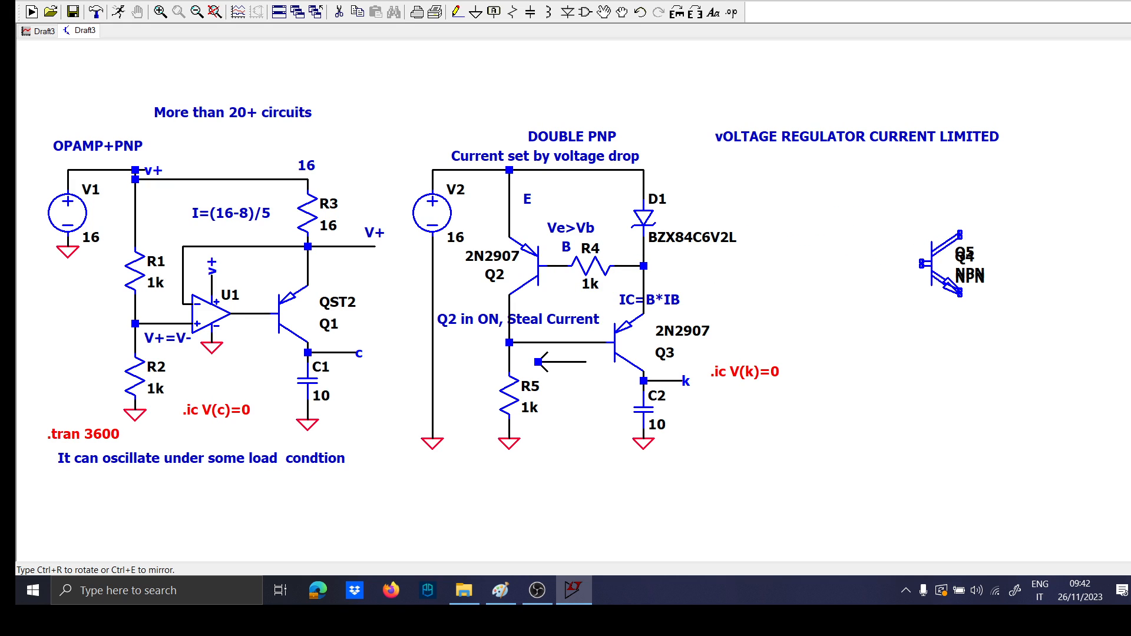
pyautogui.press('Escape')
pyautogui.press('F3')
pyautogui.press('Escape')
# Copy the 16 V source V2 into the space between the double-PNP circuit and the new NPN transistor
pyautogui.press('F6')
pyautogui.click(425, 213)
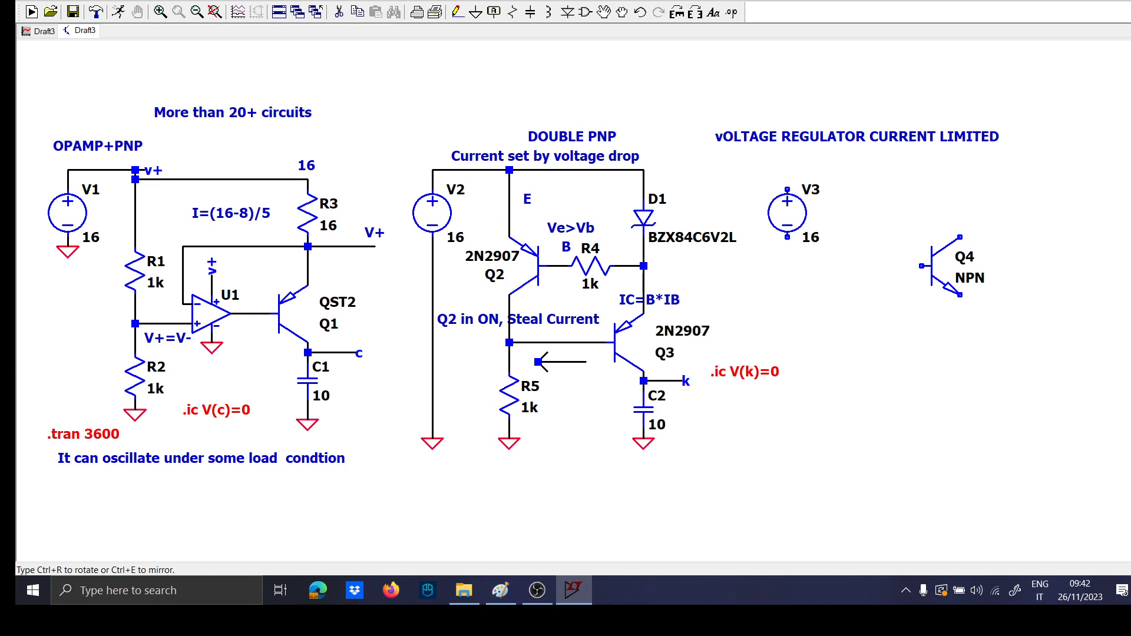
pyautogui.click(767, 241)
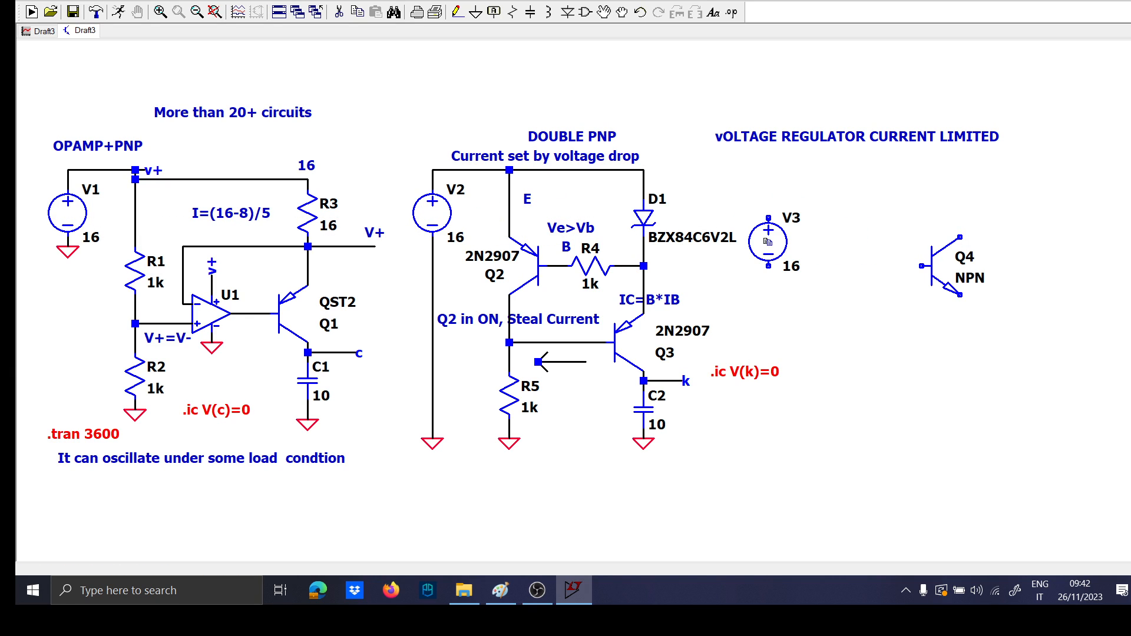
# Wire V3's positive terminal to Q4's collector, extend V3's negative lead, and run a wire down from Q4's emitter
pyautogui.press('F3')
pyautogui.click(767, 296)
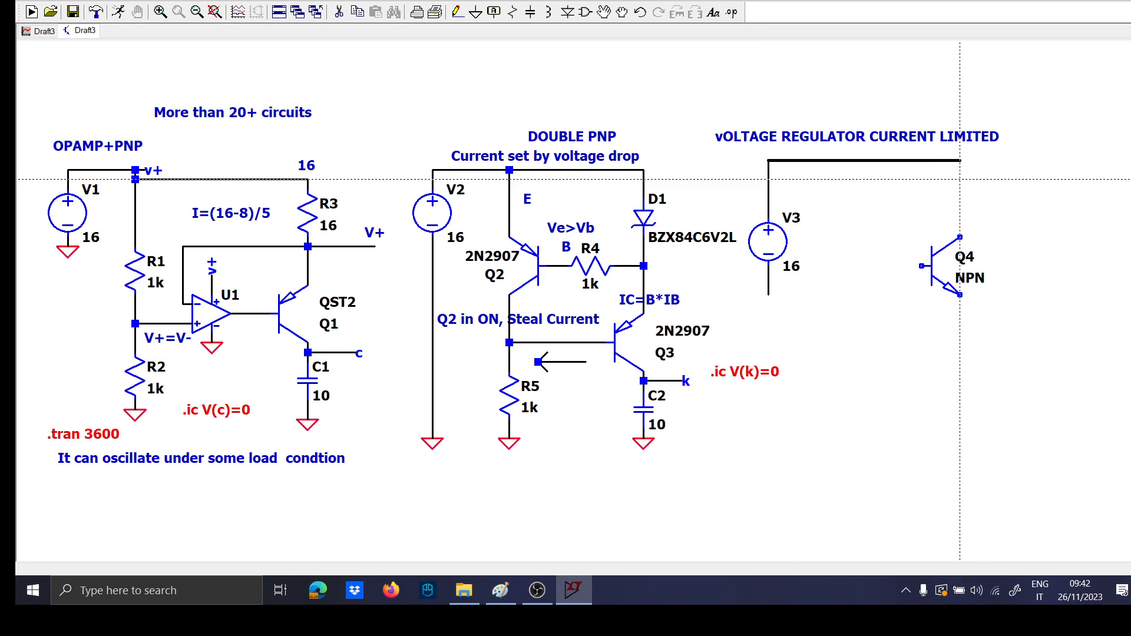
pyautogui.click(960, 237)
pyautogui.click(960, 295)
pyautogui.click(960, 419)
pyautogui.press('Escape')
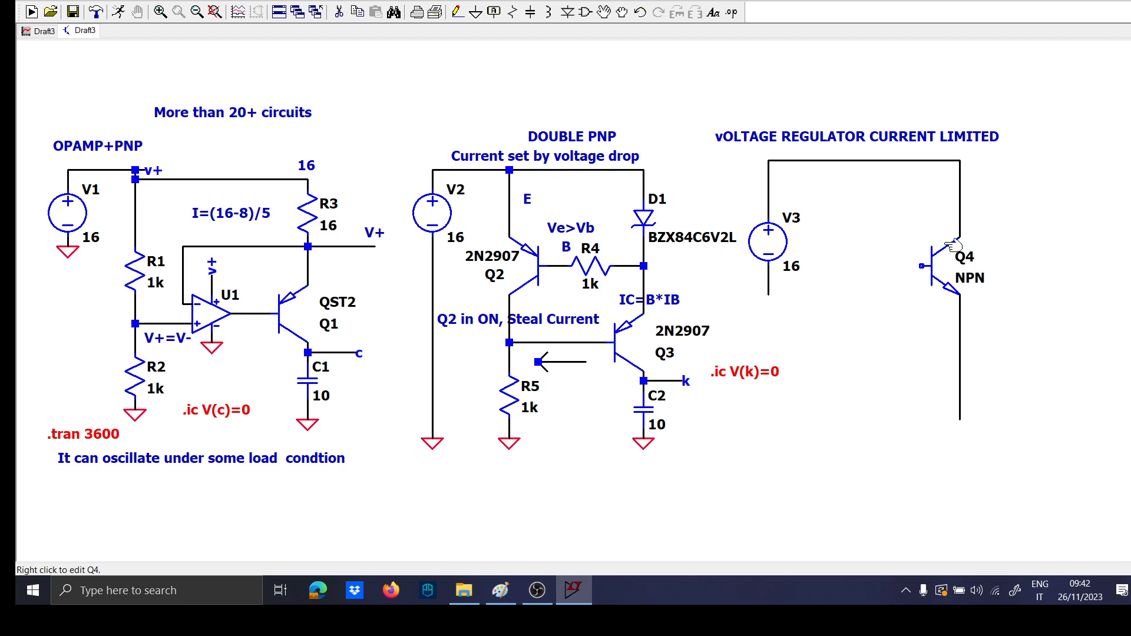
# Place a diode with its cathode upward left of Q4, and wire it to Q4's base with a lead extending below
pyautogui.press('d')
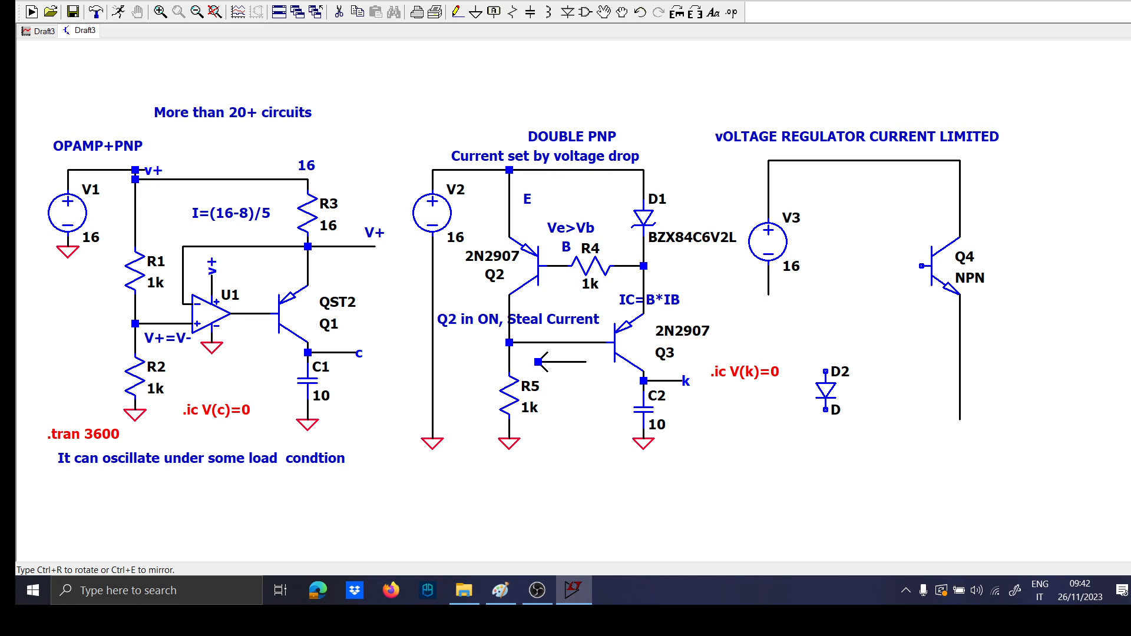
pyautogui.click(825, 391)
pyautogui.press('Escape')
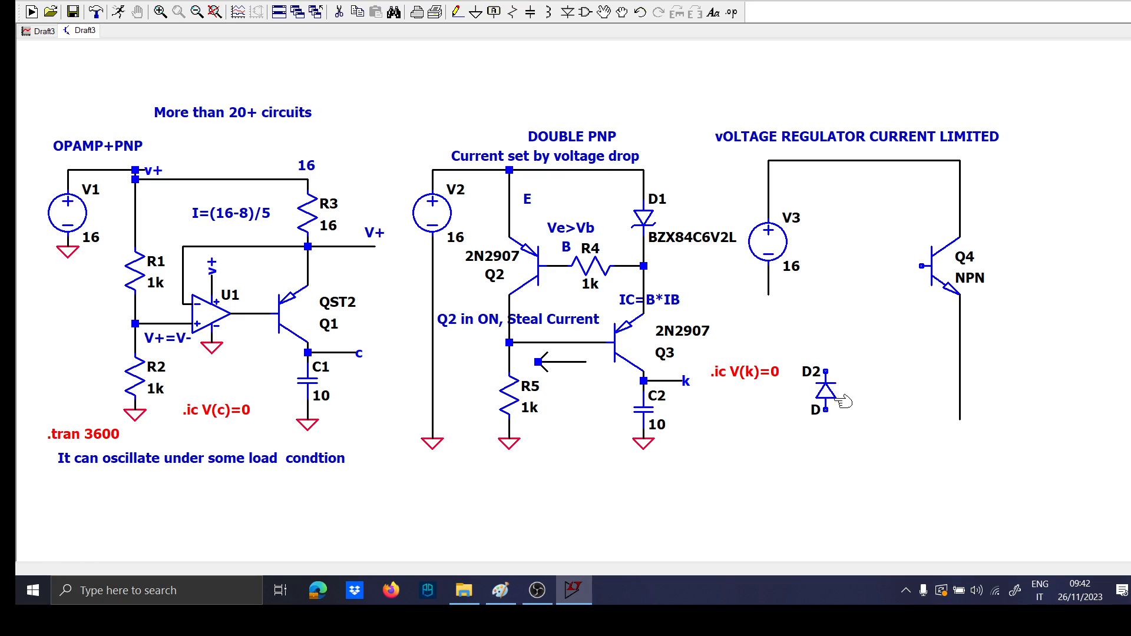
pyautogui.press('F3')
pyautogui.click(825, 438)
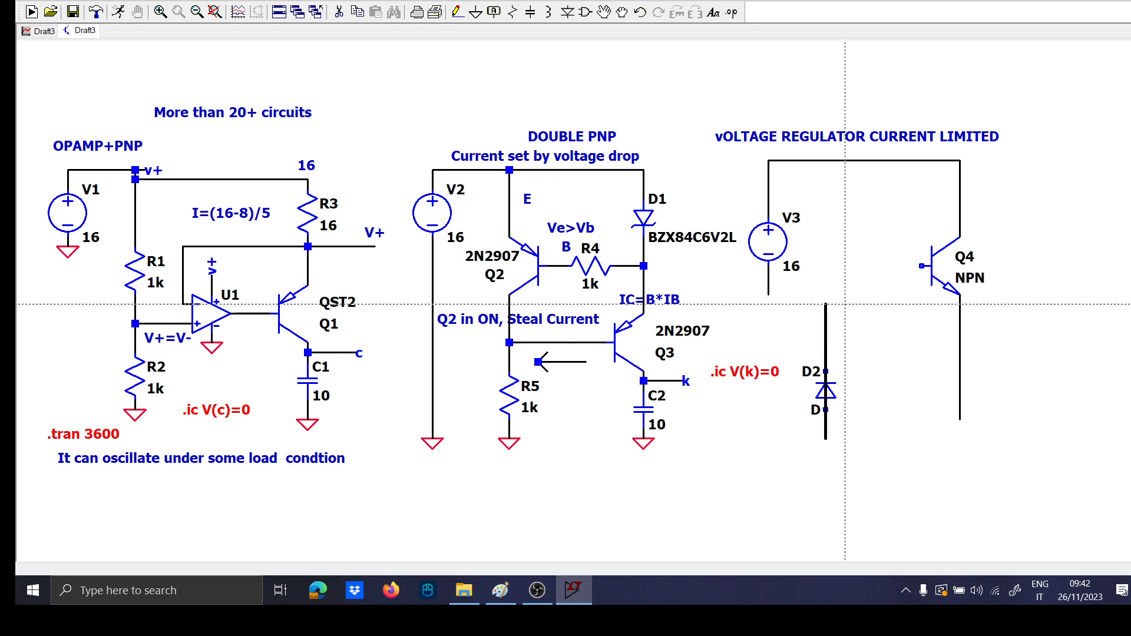
pyautogui.click(922, 265)
pyautogui.rightClick(921, 265)
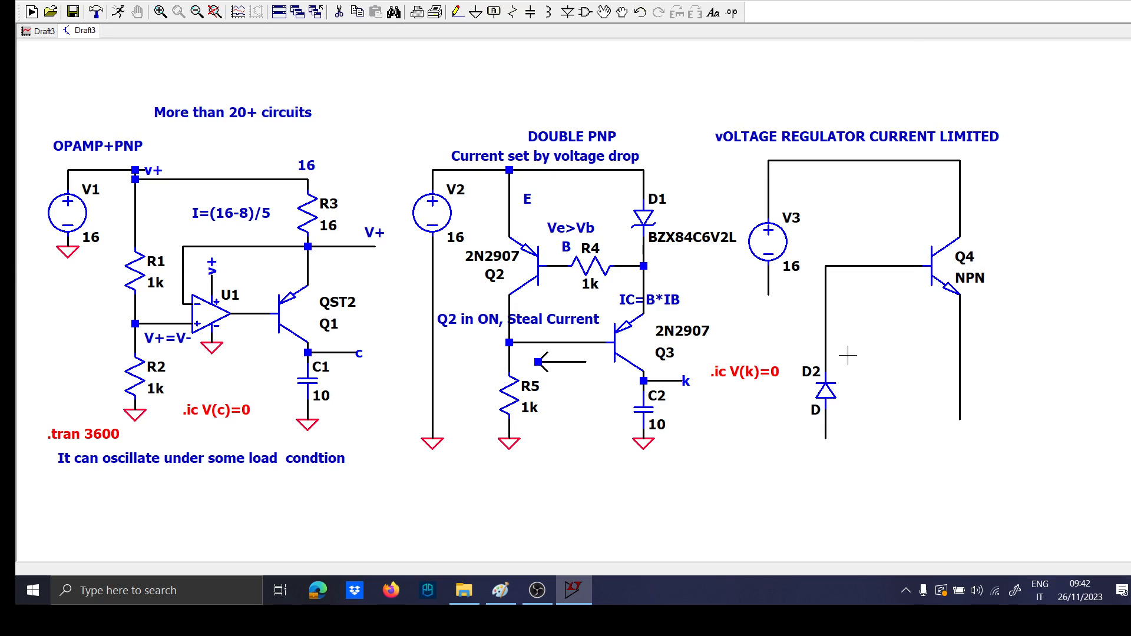
# Assign the BZX84C6V2L 6.2 V Zener model to D2
pyautogui.rightClick(825, 391)
pyautogui.click(615, 250)
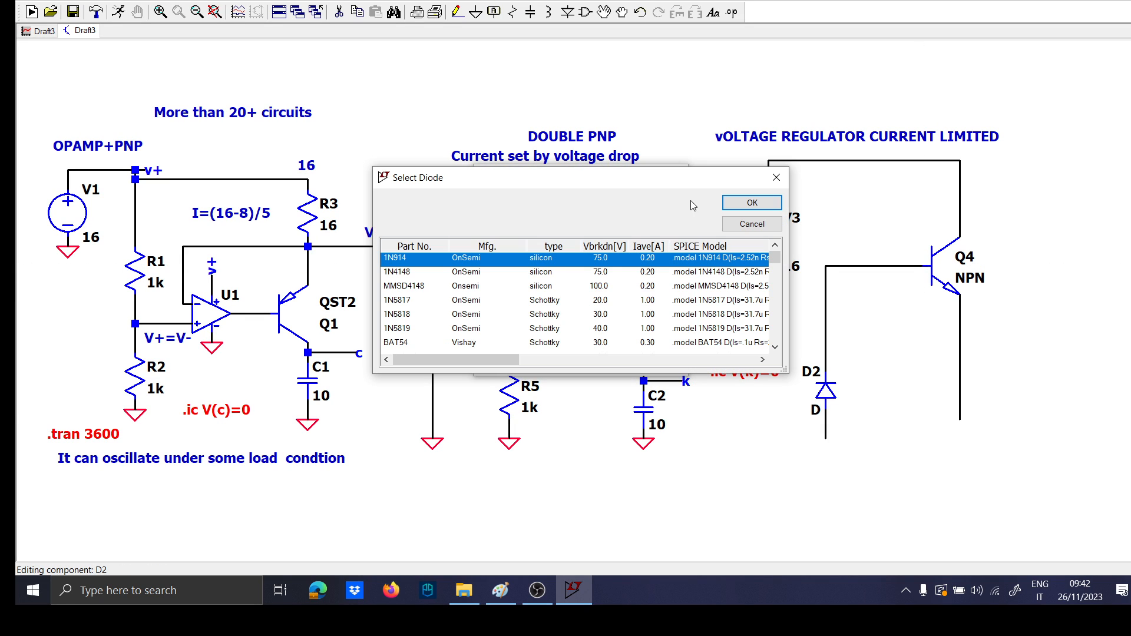
pyautogui.scroll(-3, 574, 277)
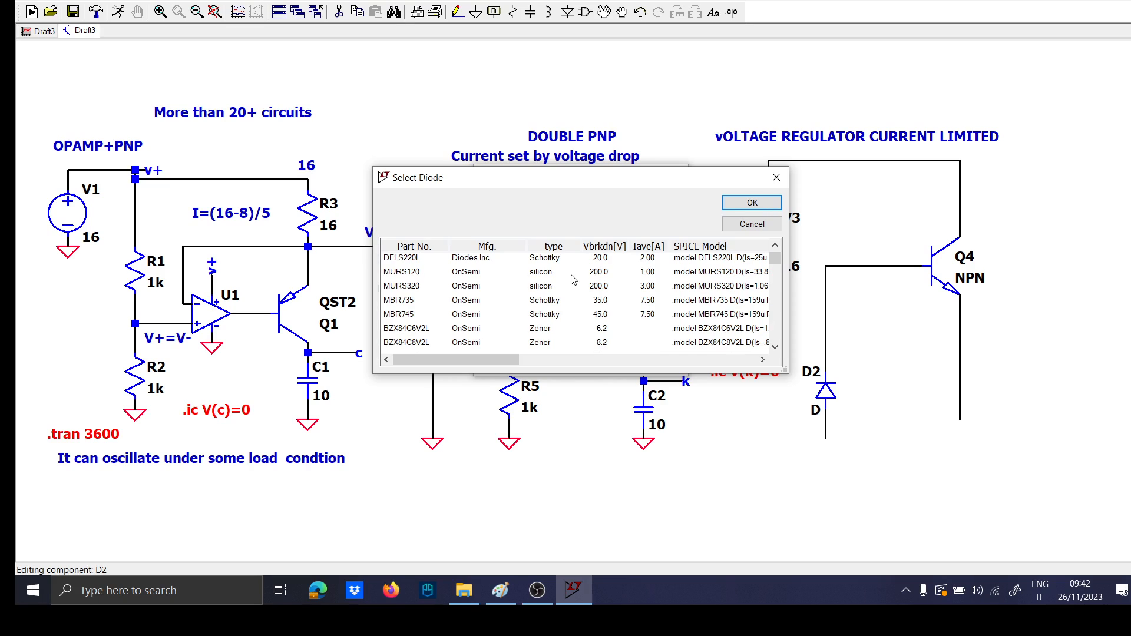
pyautogui.click(554, 328)
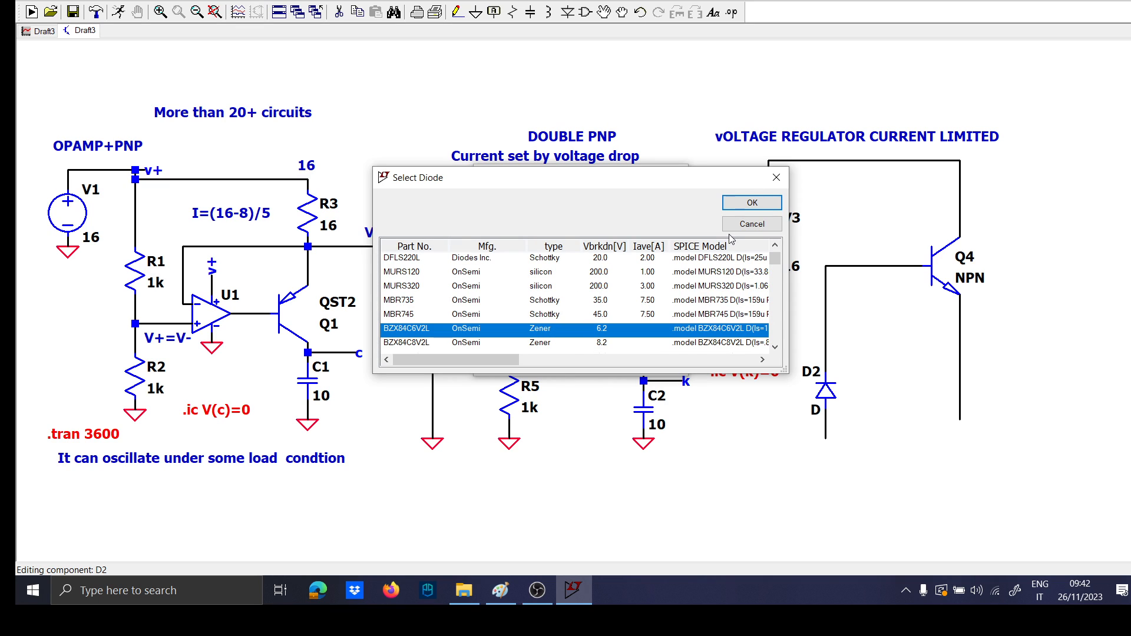
pyautogui.click(752, 203)
# Add the comment "6.2" below D2's part name and ground the lead under D2
pyautogui.write('t')
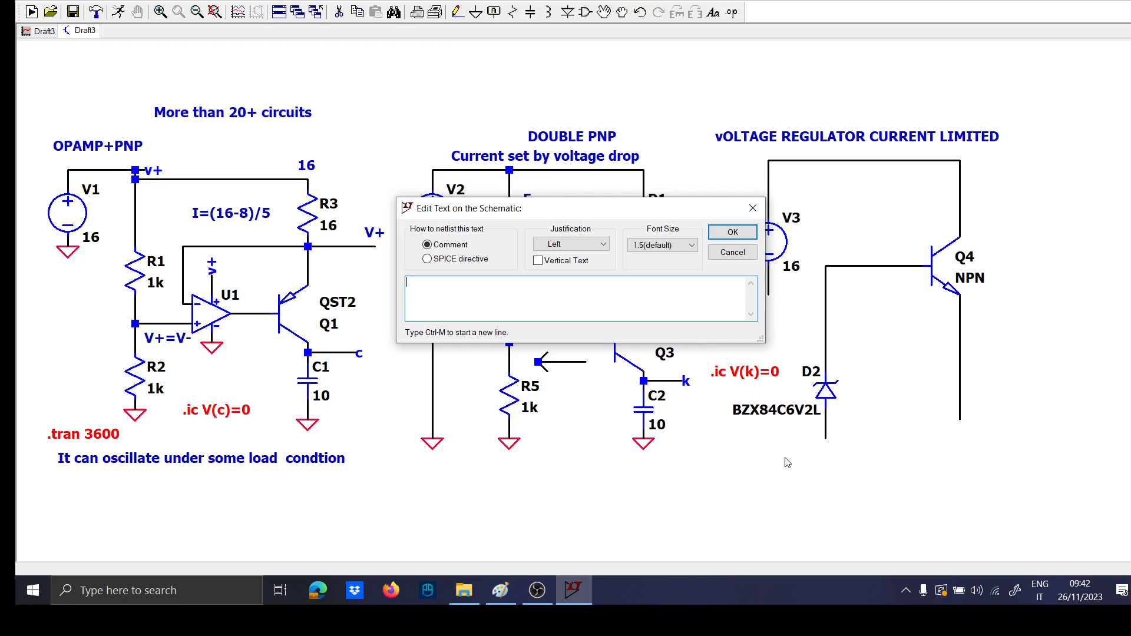
pyautogui.write('6.2')
pyautogui.press('Return')
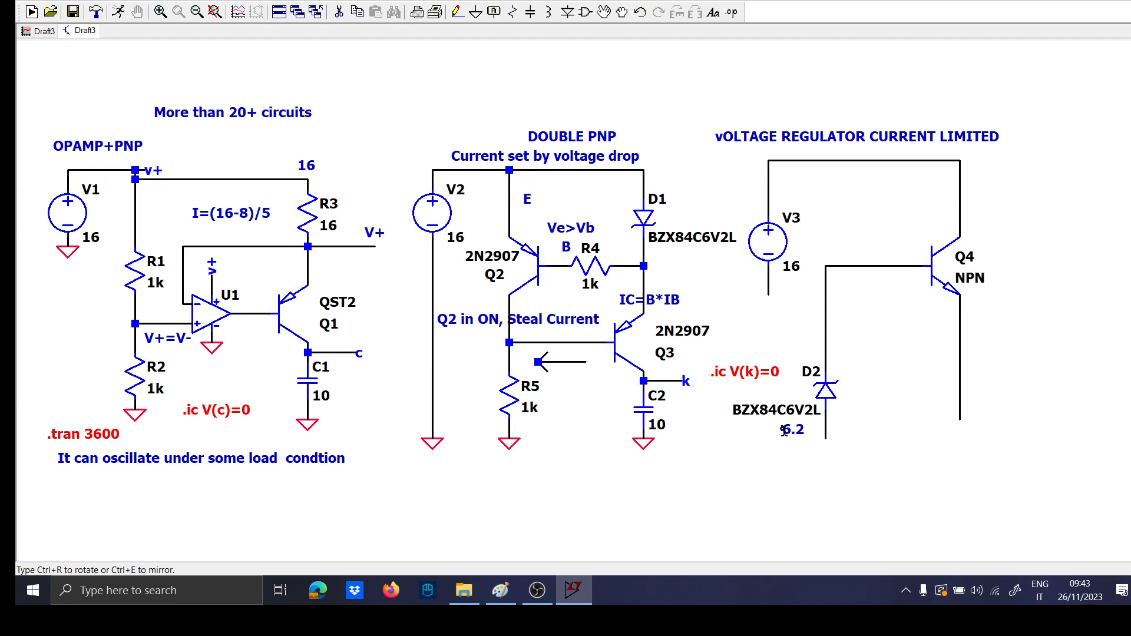
pyautogui.click(809, 436)
pyautogui.press('g')
pyautogui.click(825, 439)
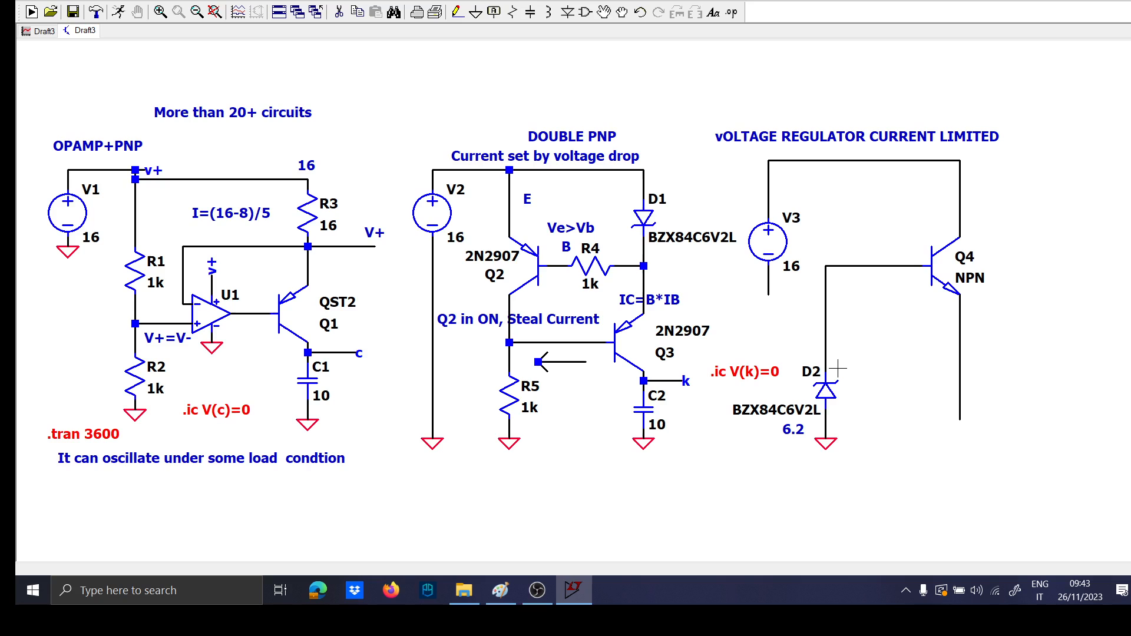
# Wire the node joining D2 and Q4's base up to V3's positive supply rail
pyautogui.press('F3')
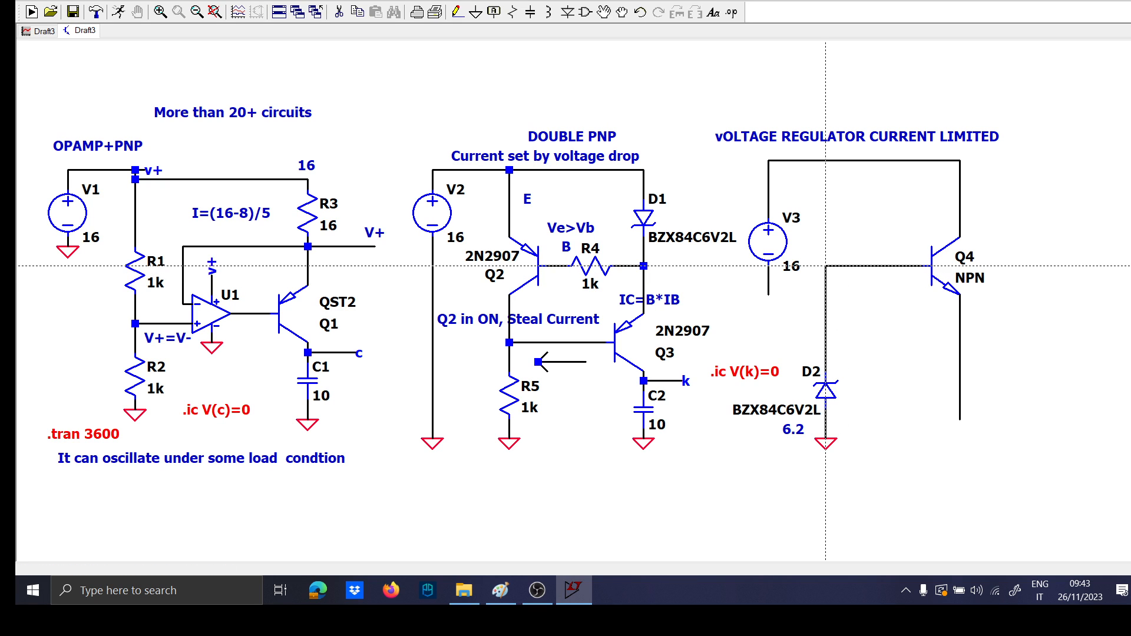
pyautogui.click(825, 266)
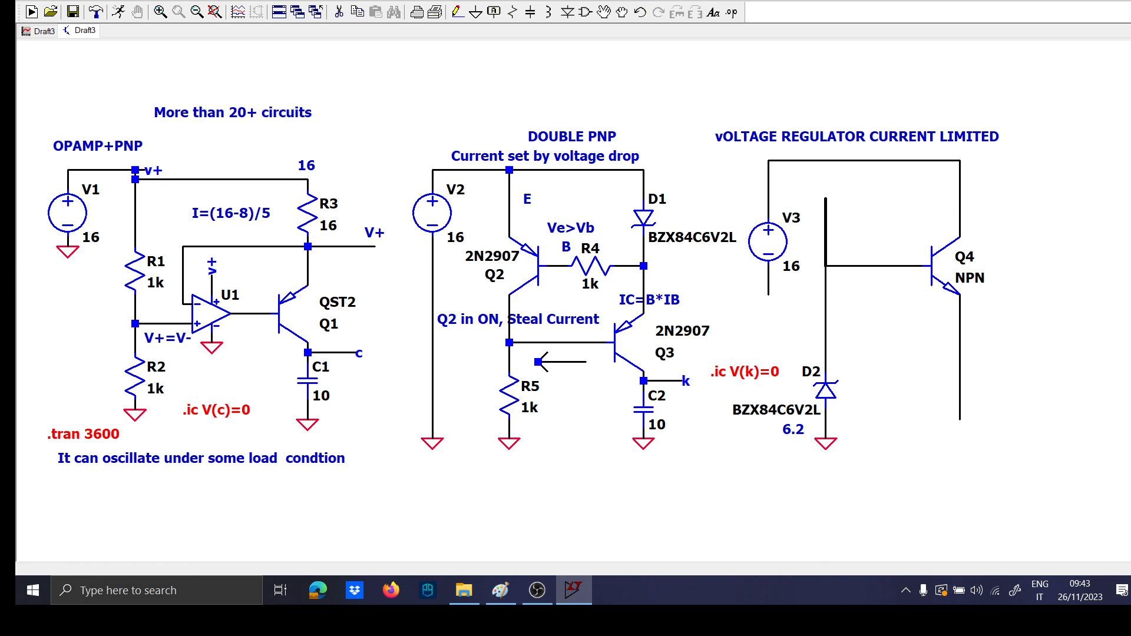
pyautogui.click(825, 160)
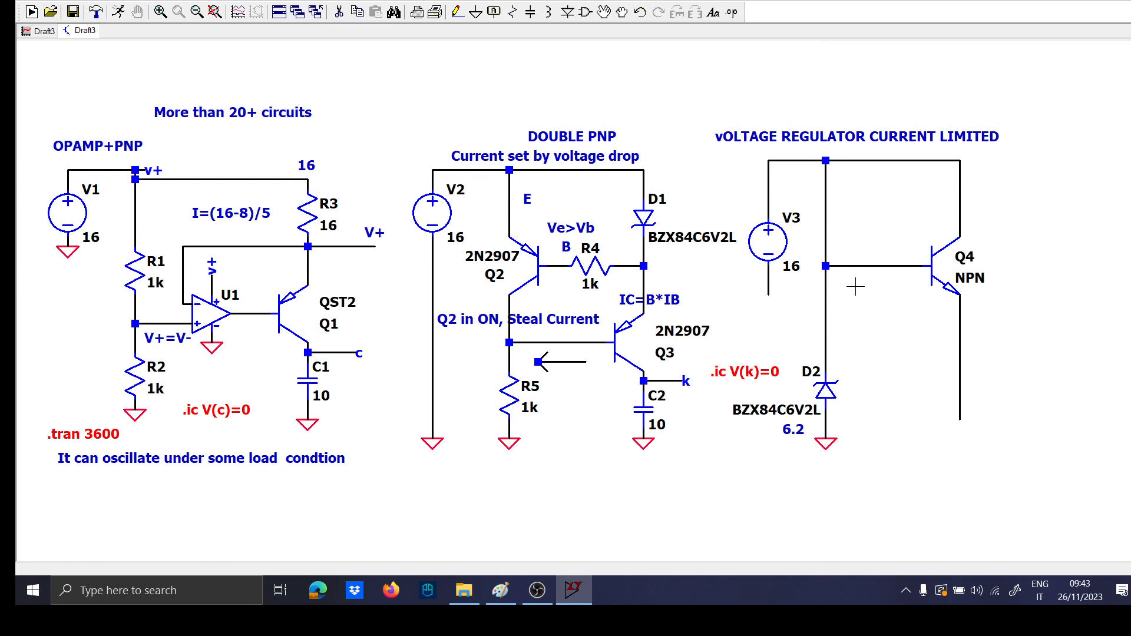
# Examine the double-PNP circuit around Q2, R4, D1 and Q3, and the Zener branch of the new regulator
pyautogui.scroll(2, 852, 274)
pyautogui.scroll(1, 851, 275)
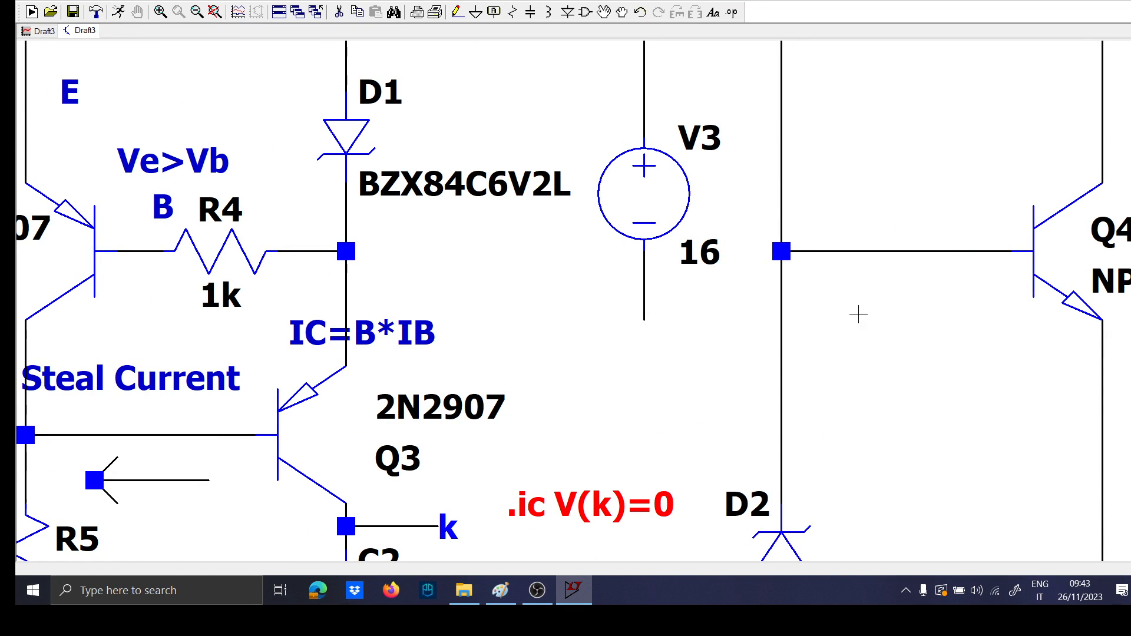
pyautogui.scroll(1, 417, 312)
pyautogui.scroll(-2, 405, 209)
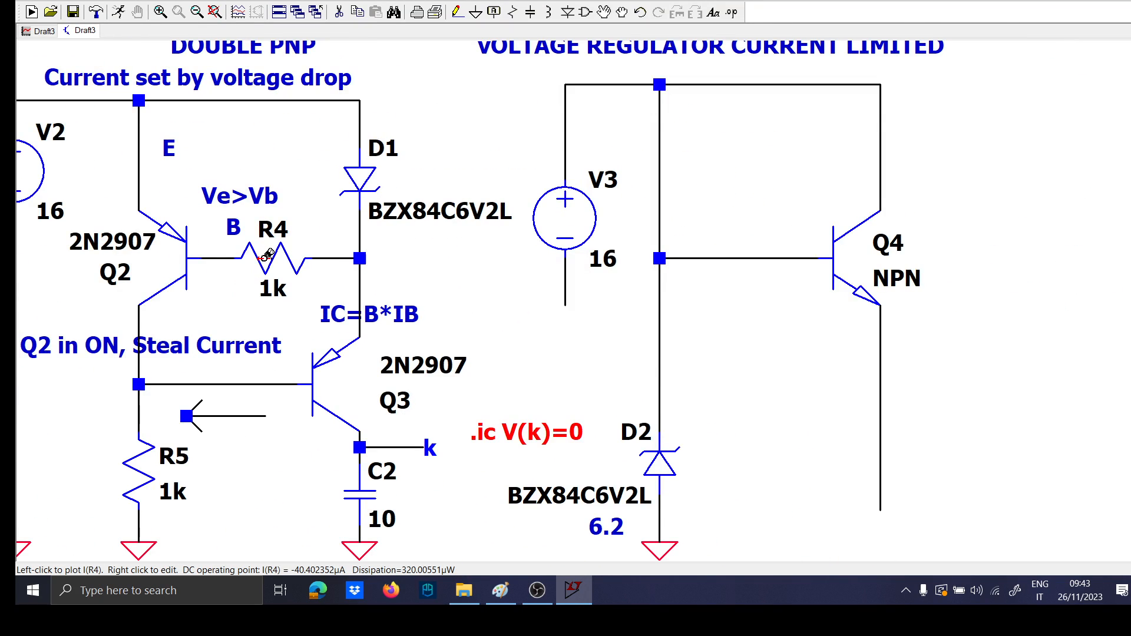
pyautogui.scroll(1, 313, 255)
pyautogui.scroll(-1, 313, 255)
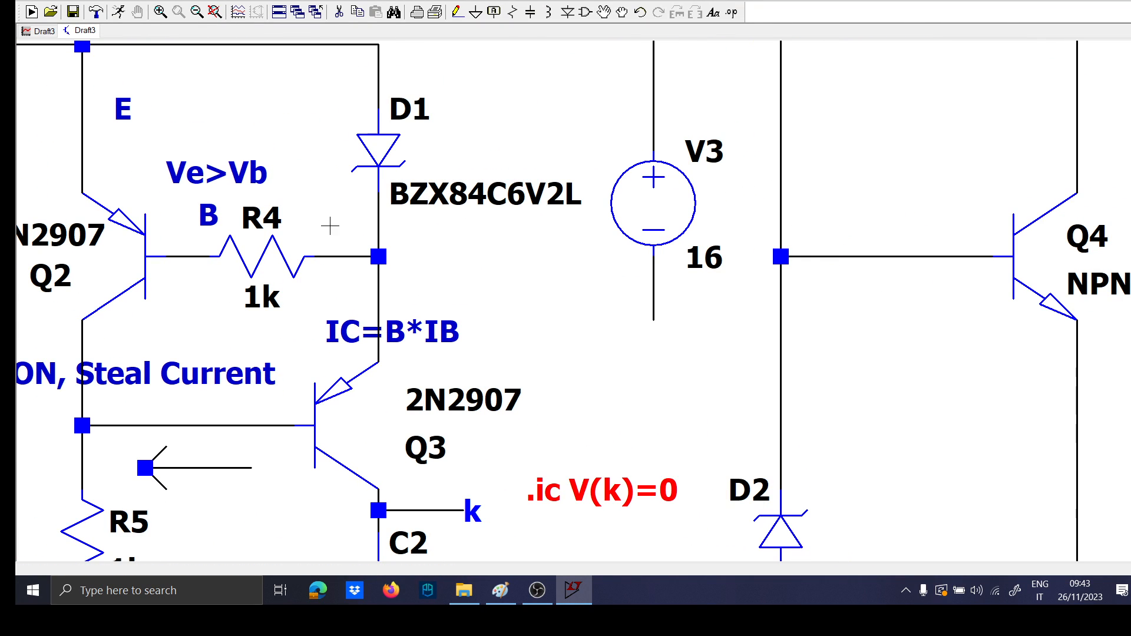
pyautogui.moveTo(344, 169); pyautogui.dragTo(418, 257)
pyautogui.moveTo(197, 163); pyautogui.dragTo(274, 136)
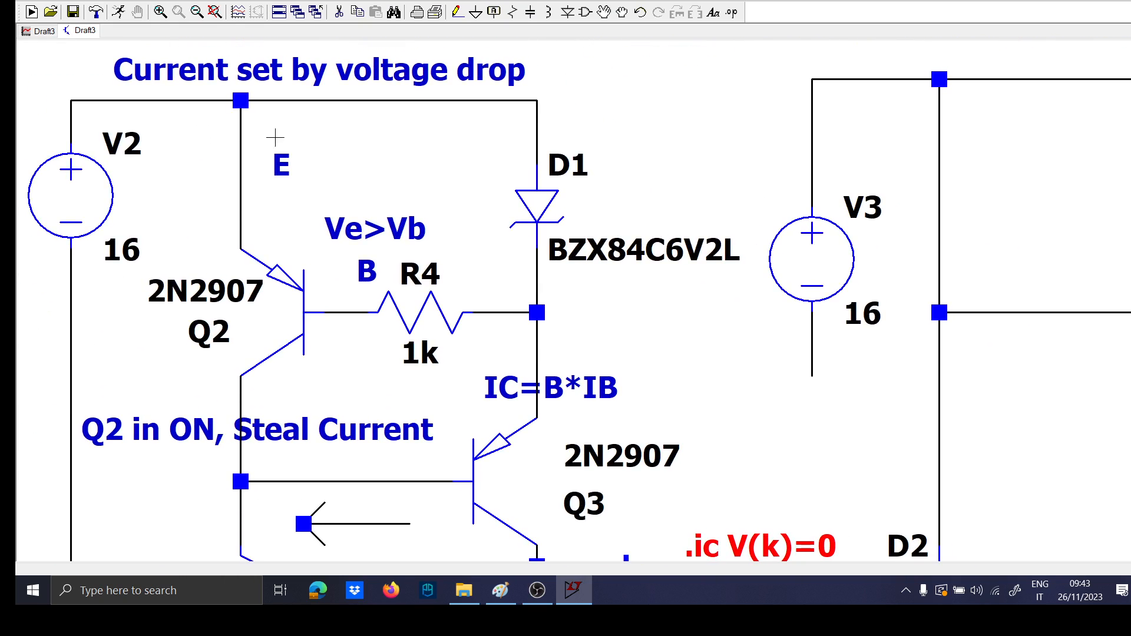
pyautogui.moveTo(376, 171)
pyautogui.mouseDown()
pyautogui.moveTo(406, 178)
pyautogui.moveTo(391, 176)
pyautogui.mouseUp()
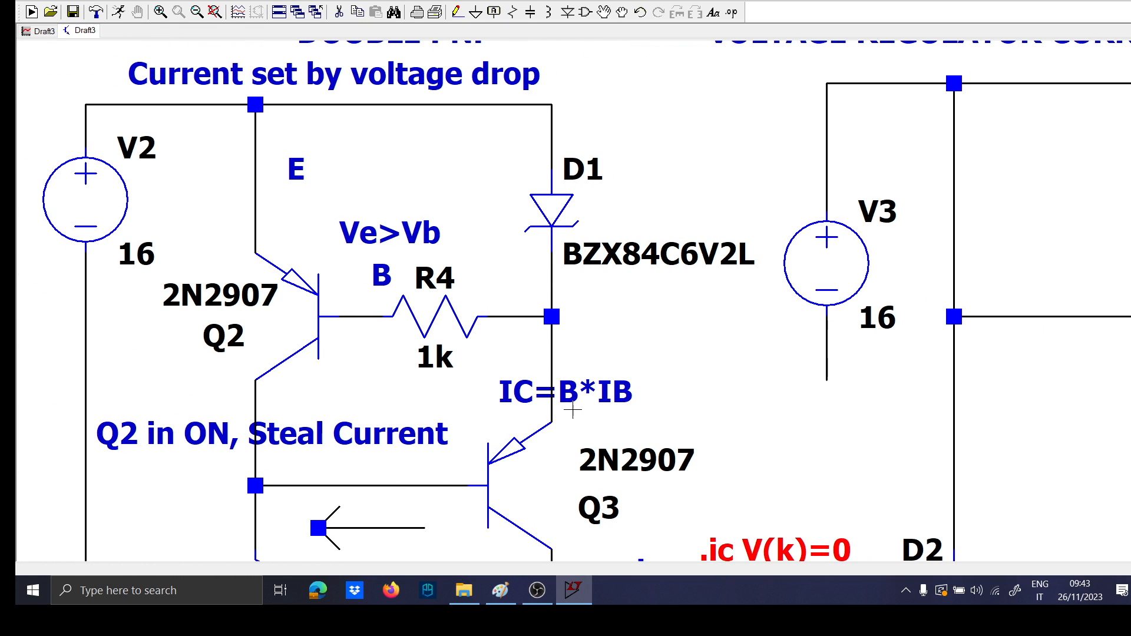
pyautogui.moveTo(734, 375); pyautogui.dragTo(383, 285)
pyautogui.moveTo(290, 207); pyautogui.dragTo(453, 289)
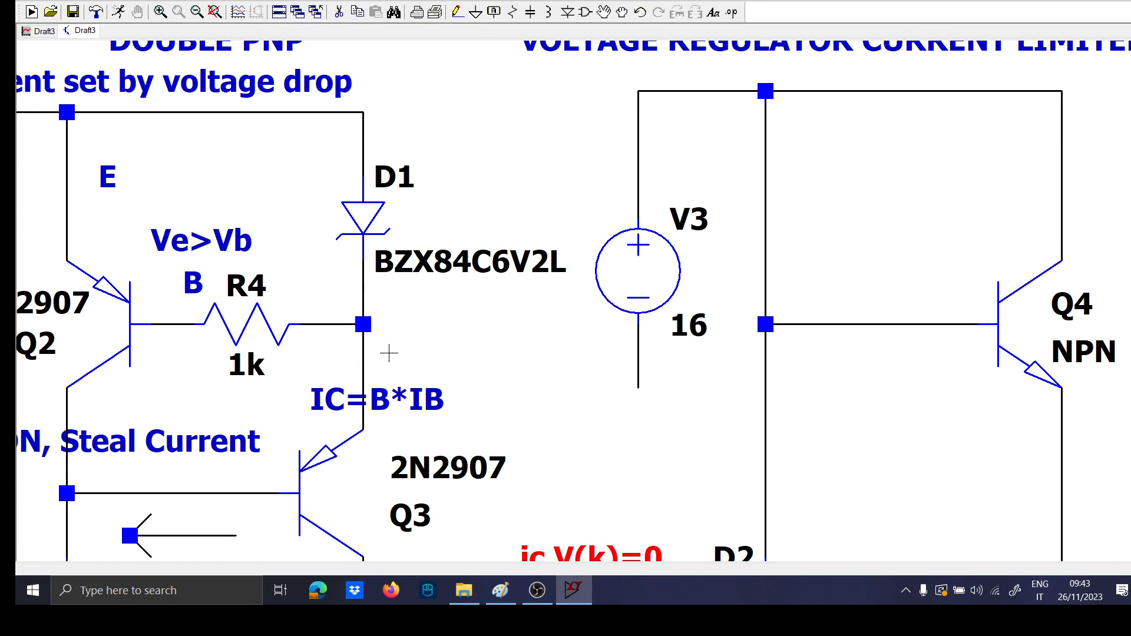
pyautogui.moveTo(715, 424); pyautogui.dragTo(549, 301)
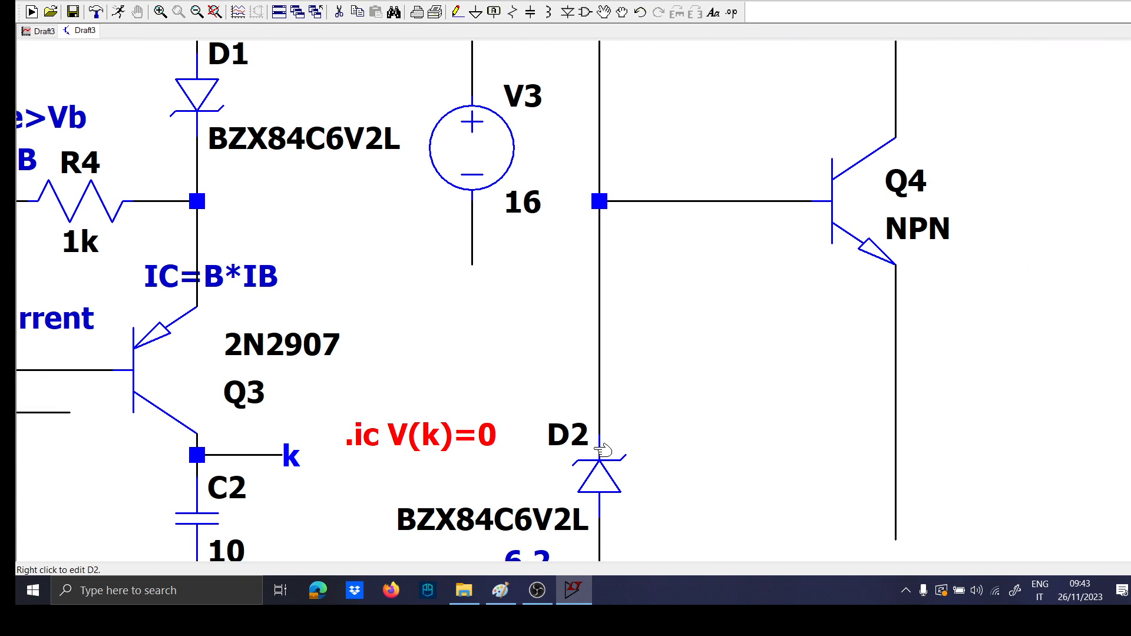
pyautogui.moveTo(542, 391); pyautogui.dragTo(503, 323)
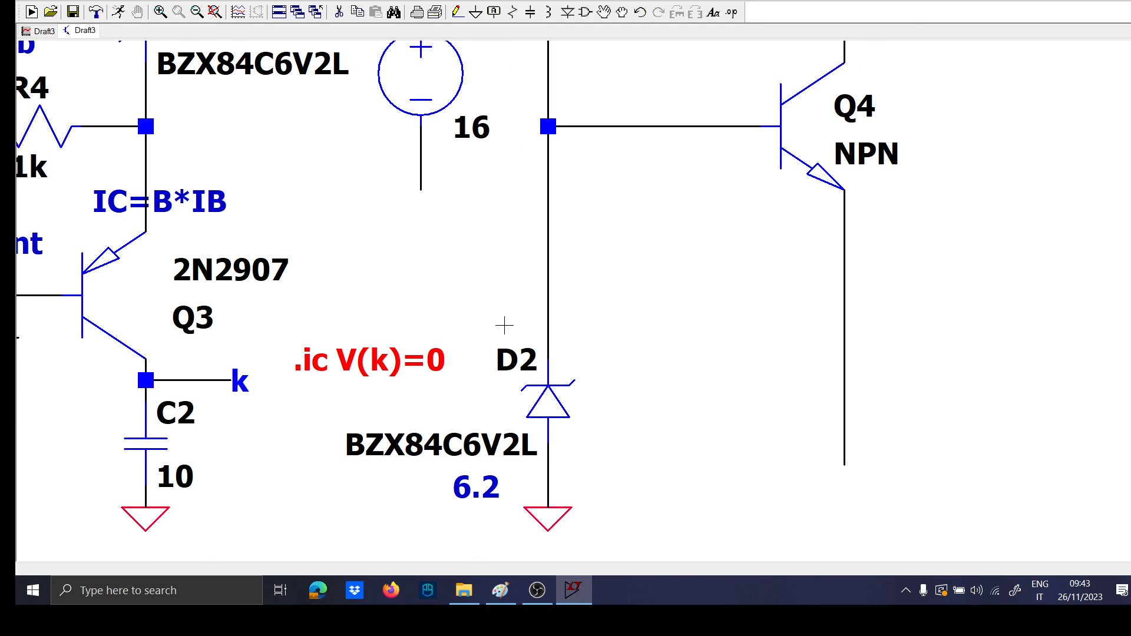
# Insert a resistor in the wire between V3's supply rail and Q4's base node, and set its value to 1k
pyautogui.moveTo(561, 159); pyautogui.dragTo(545, 276)
pyautogui.press('r')
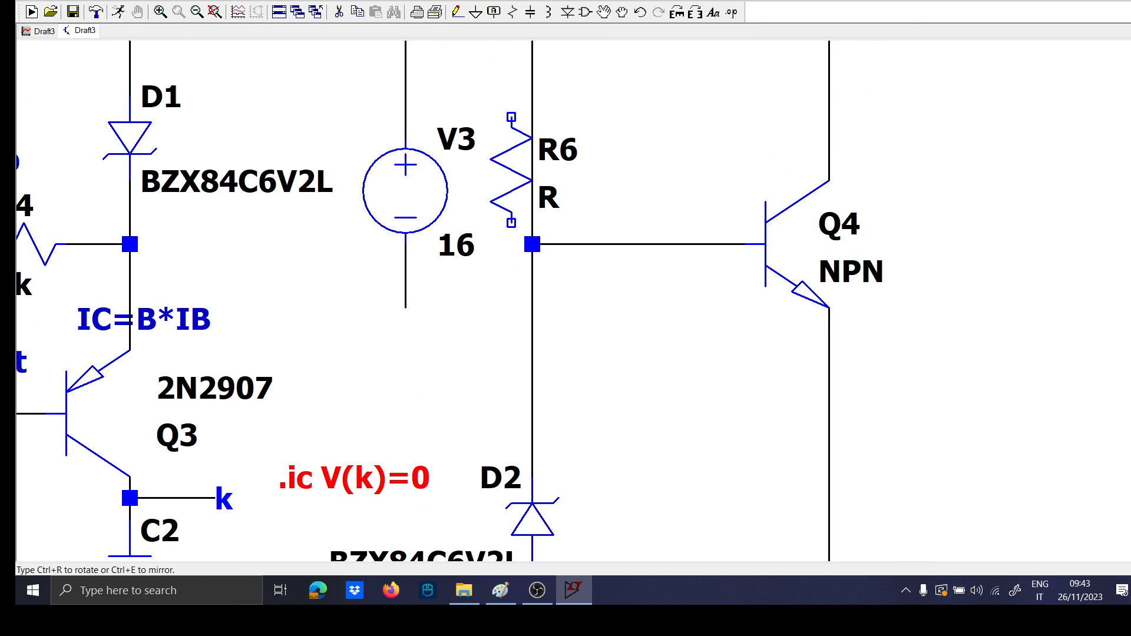
pyautogui.click(532, 169)
pyautogui.press('Escape')
pyautogui.rightClick(574, 202)
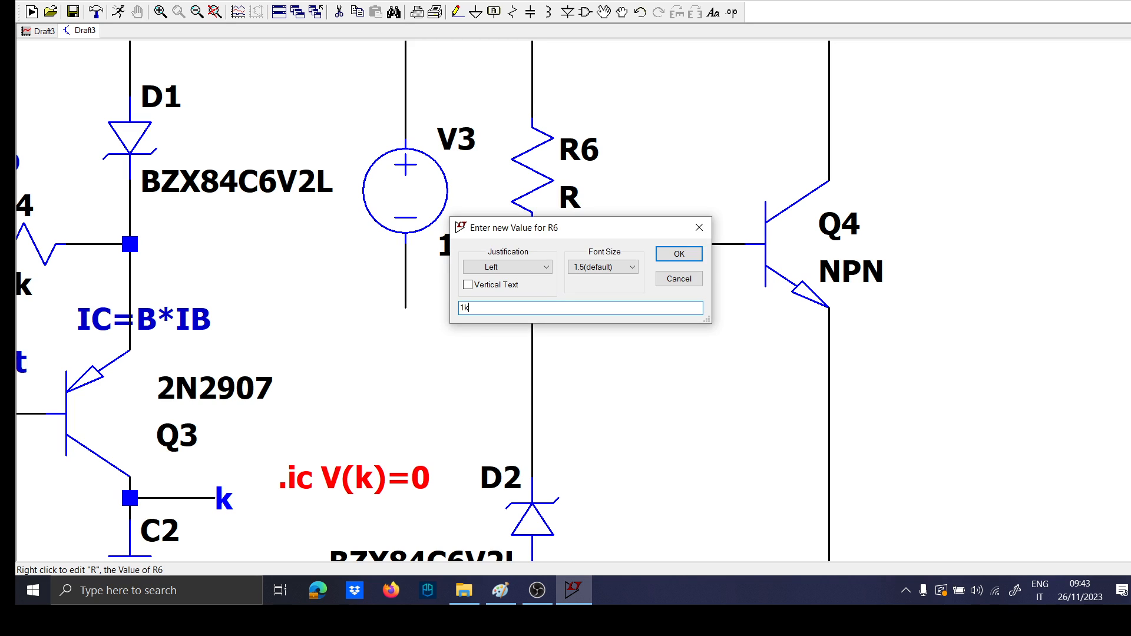
pyautogui.press('Return')
# Place an LT1009 2.5 V adjustable reference from the References symbol library beside D2
pyautogui.scroll(-2, 576, 412)
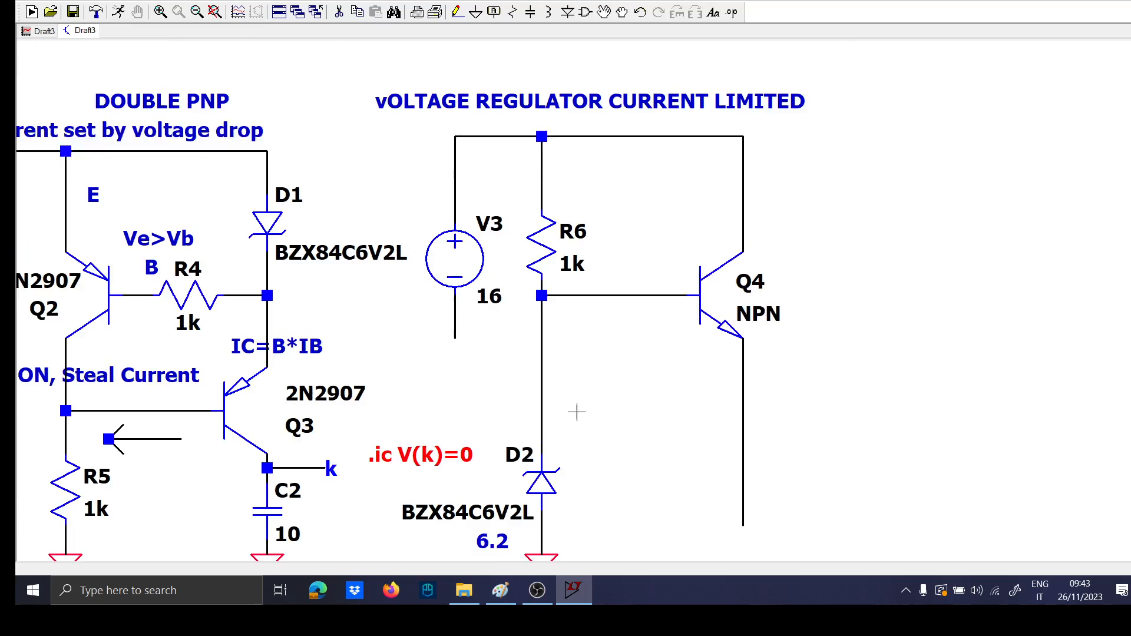
pyautogui.moveTo(576, 413); pyautogui.dragTo(567, 370)
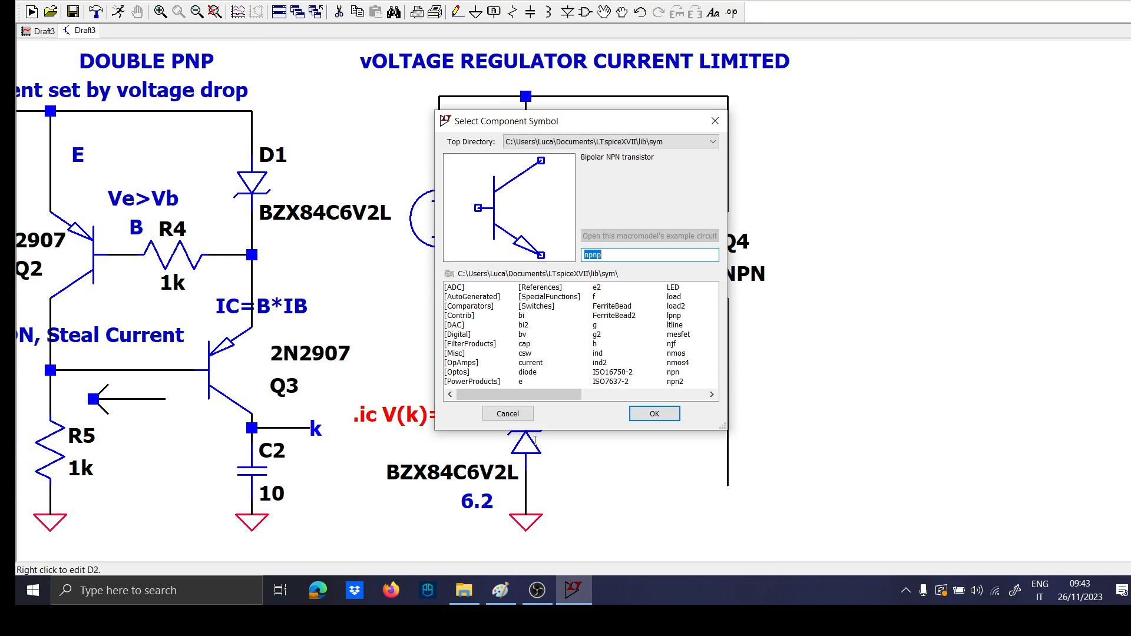
pyautogui.press('F2')
pyautogui.click(557, 298)
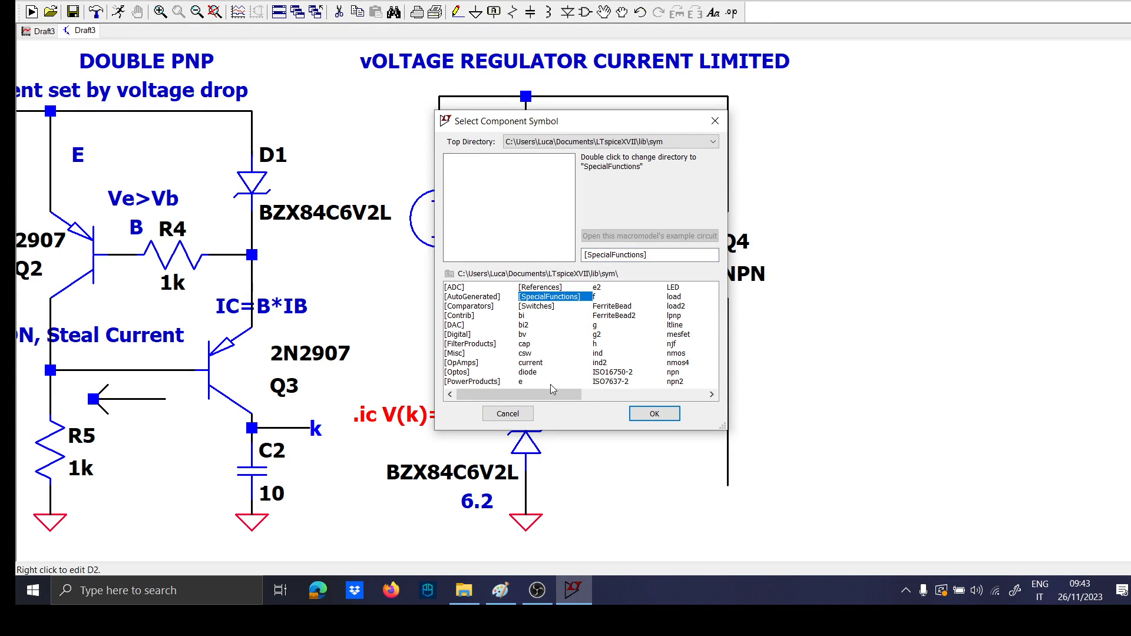
pyautogui.doubleClick(539, 287)
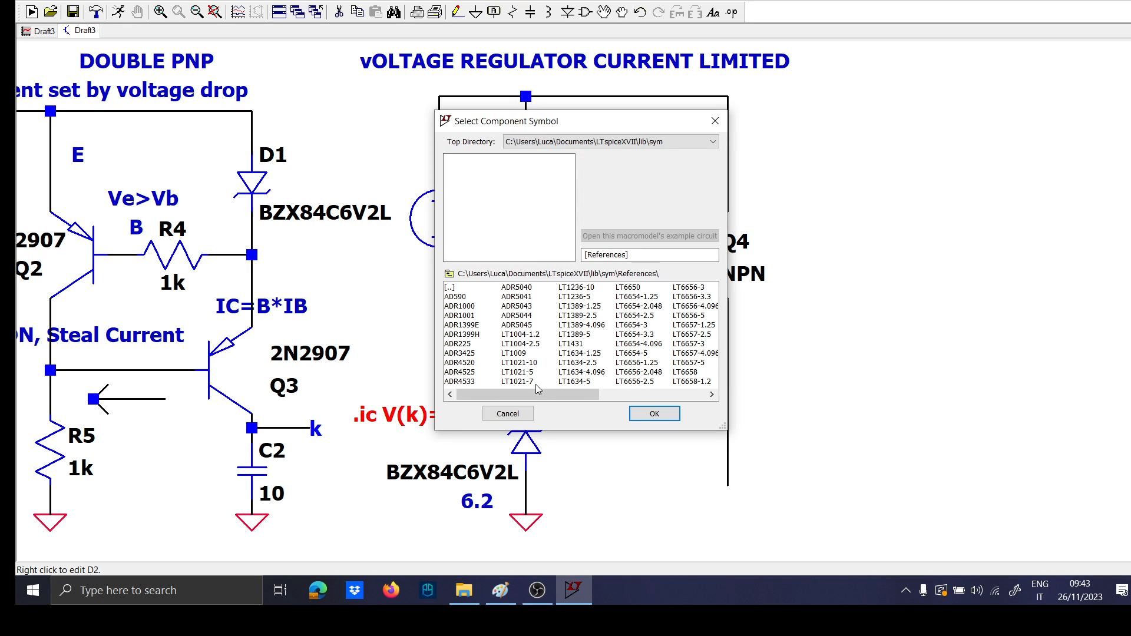
pyautogui.moveTo(539, 394); pyautogui.dragTo(739, 399)
pyautogui.click(633, 325)
pyautogui.click(630, 316)
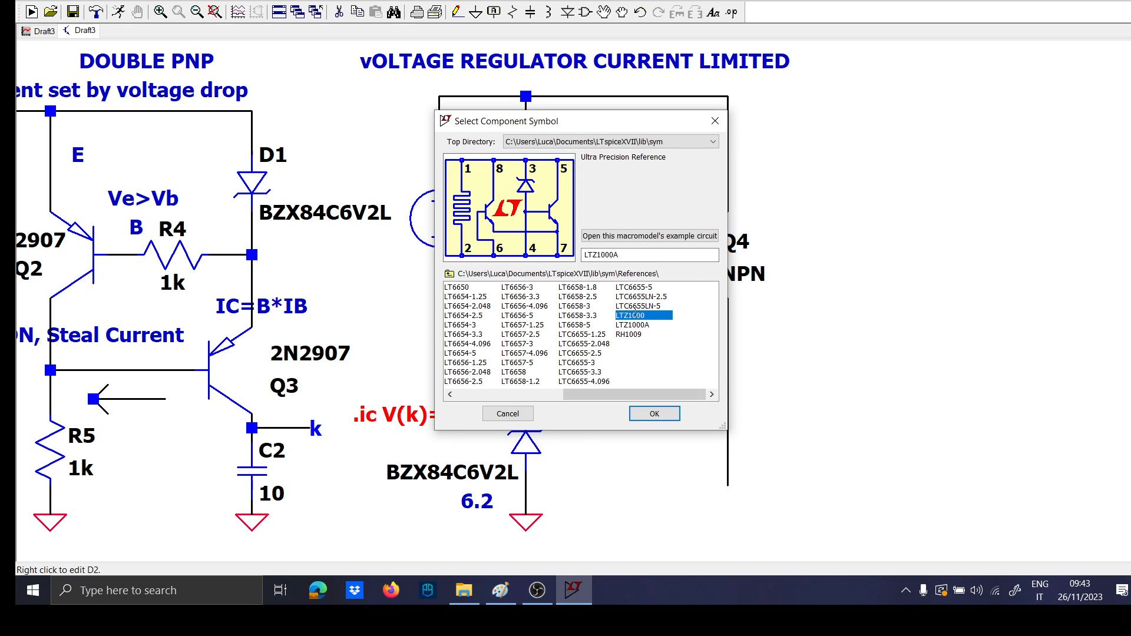
pyautogui.click(628, 335)
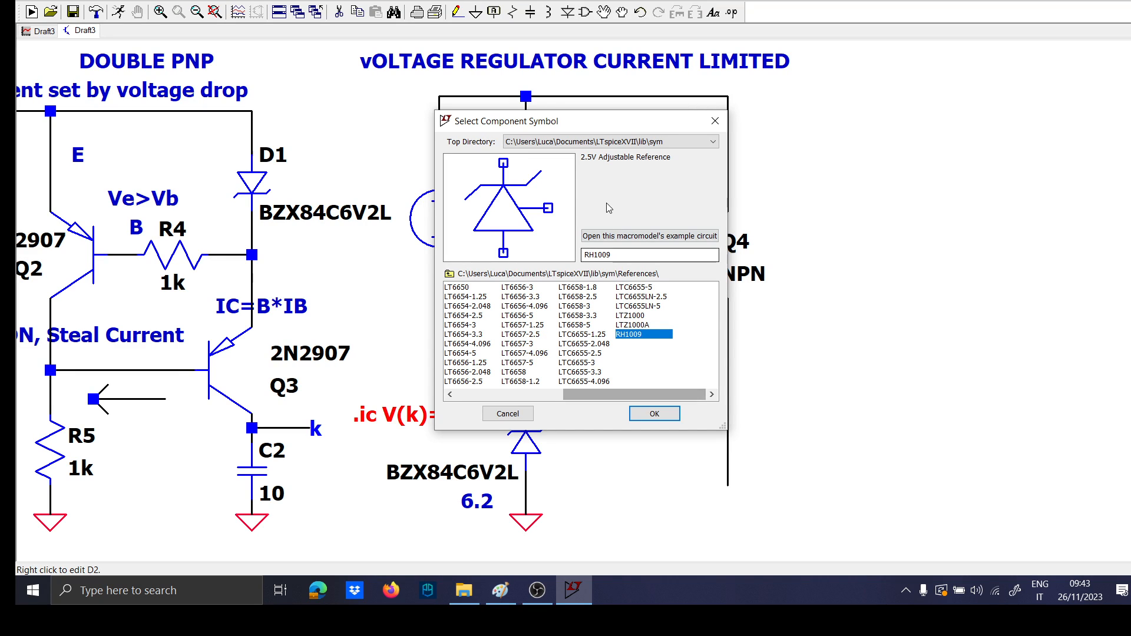
pyautogui.moveTo(615, 398); pyautogui.dragTo(482, 399)
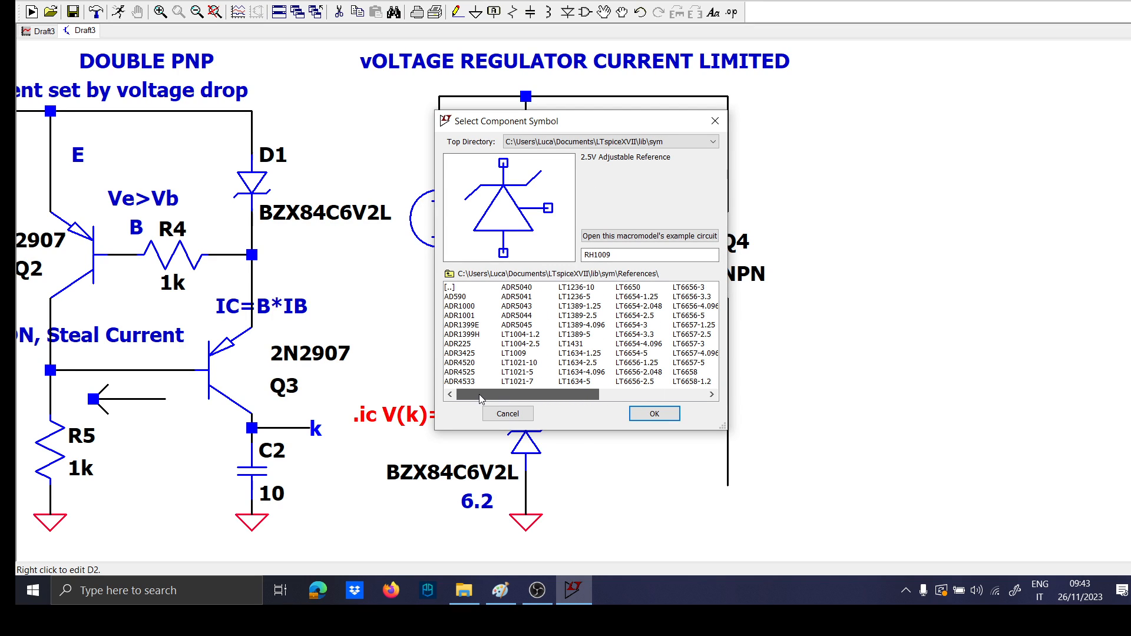
pyautogui.click(539, 354)
pyautogui.click(543, 373)
pyautogui.click(537, 355)
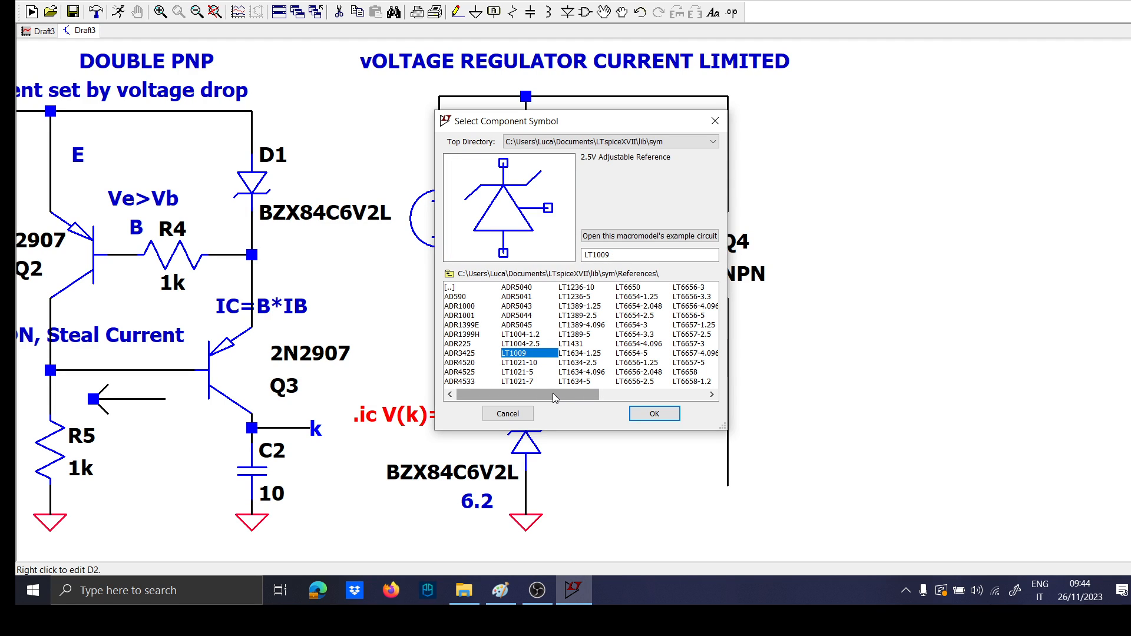
pyautogui.click(653, 414)
pyautogui.click(613, 443)
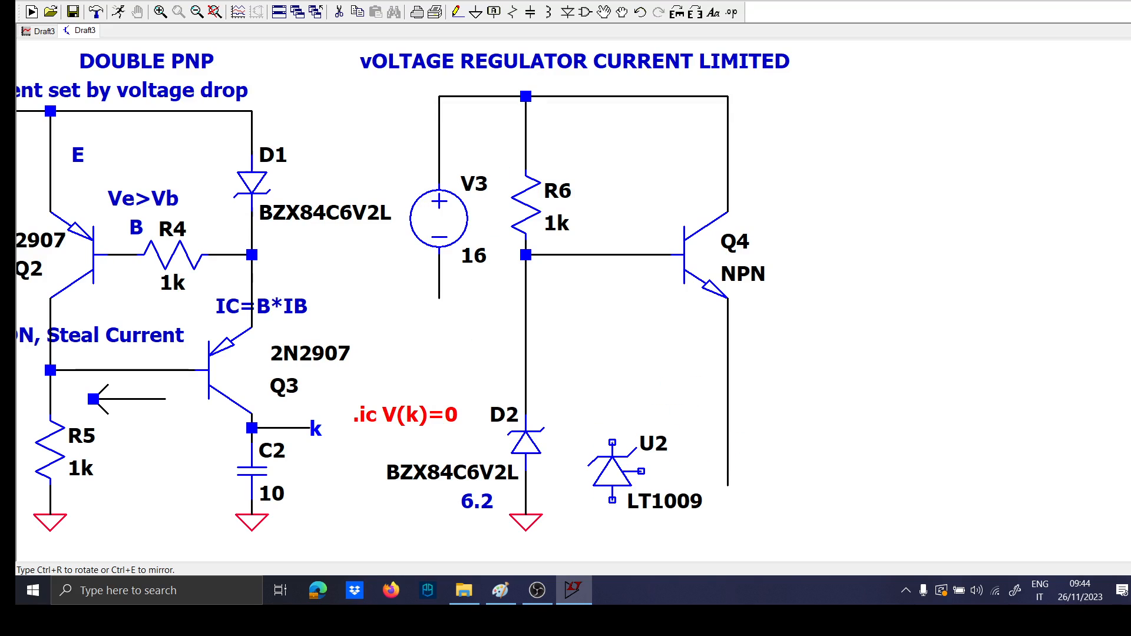
# Delete Zener D2 and move the LT1009 into its place above the ground symbol
pyautogui.press('Delete')
pyautogui.click(526, 441)
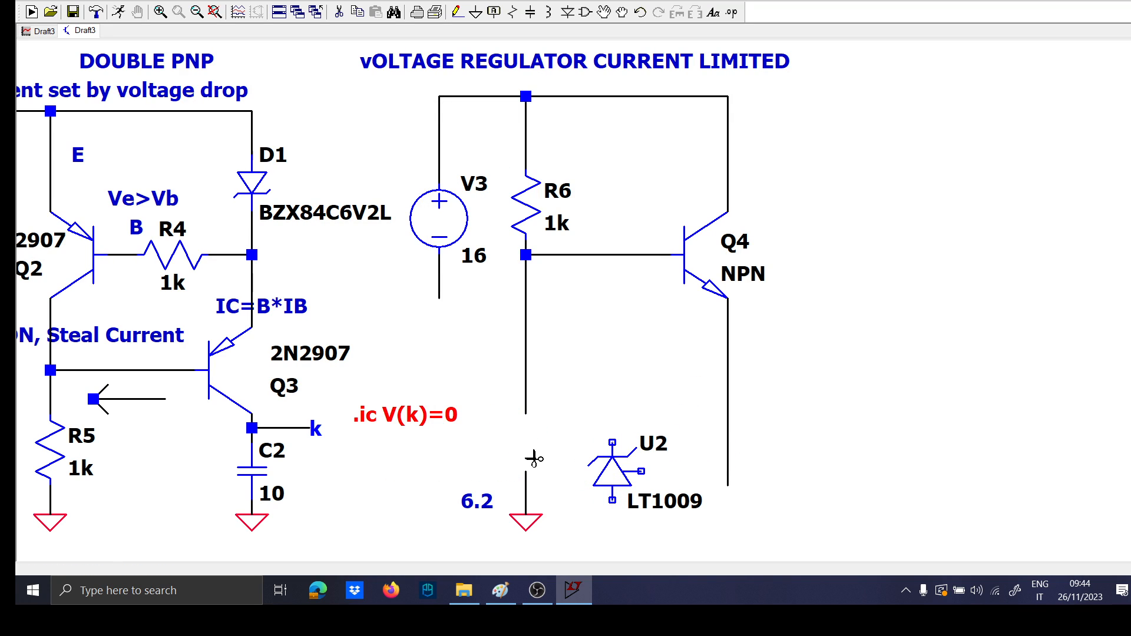
pyautogui.press('Escape')
pyautogui.press('F7')
pyautogui.click(614, 484)
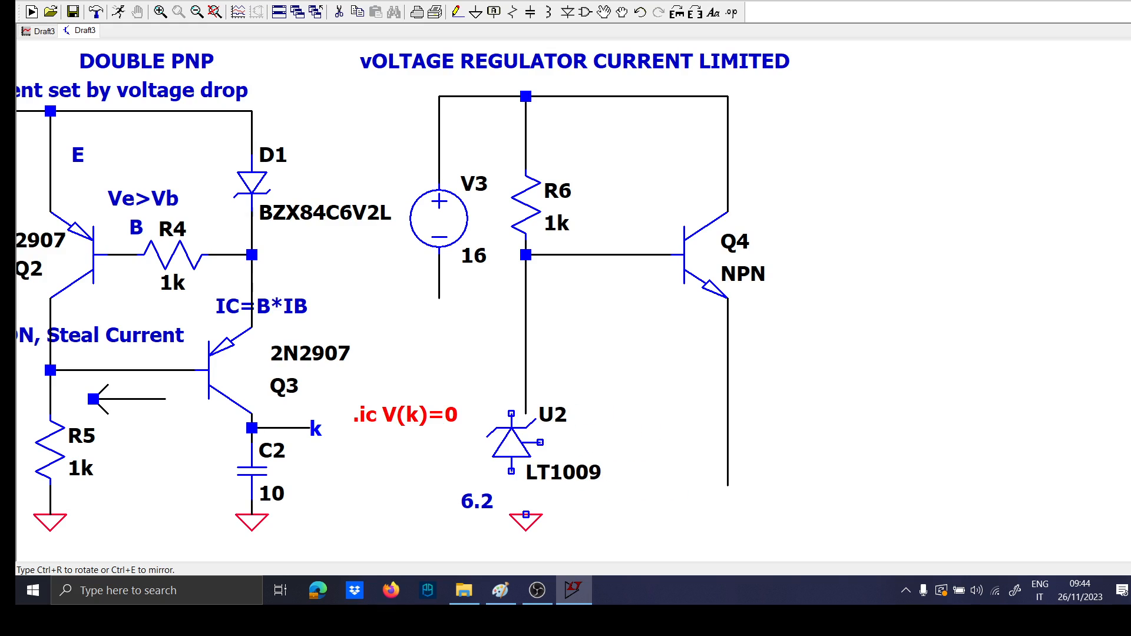
pyautogui.click(526, 472)
# Wire the LT1009's lower pin to the ground symbol and remove the old wire running from R6 down to the reference
pyautogui.press('Escape')
pyautogui.press('F3')
pyautogui.click(526, 515)
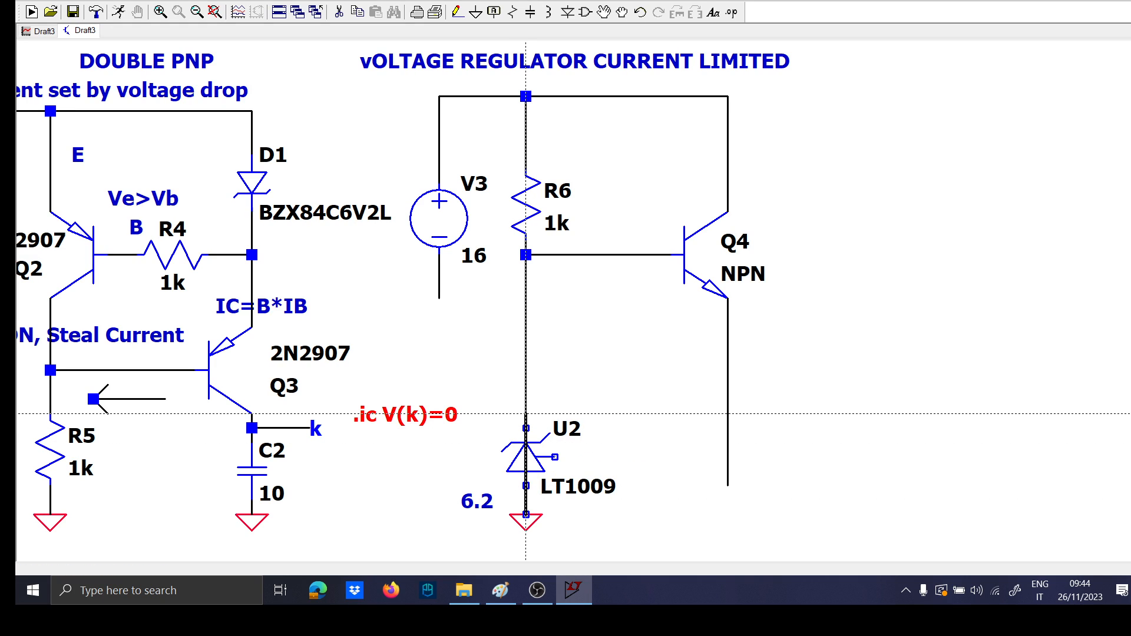
pyautogui.click(525, 414)
pyautogui.press('Delete')
pyautogui.click(525, 414)
pyautogui.press('Escape')
pyautogui.press('F7')
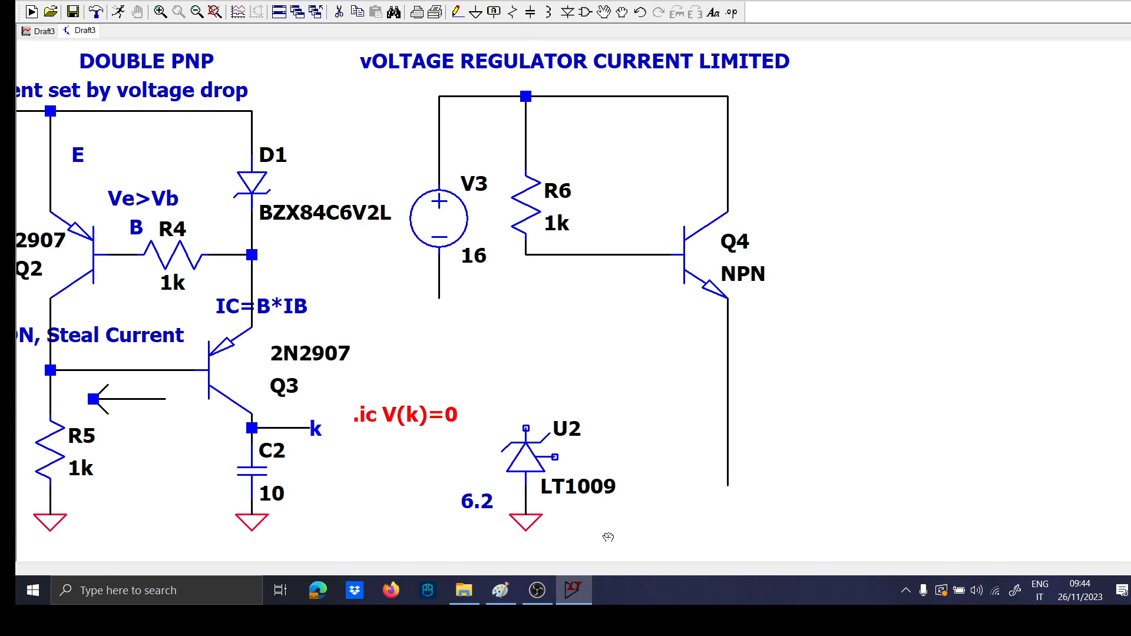
pyautogui.moveTo(608, 537); pyautogui.dragTo(512, 413)
pyautogui.press('Escape')
# Wire the LT1009's upper pin to the junction below R6, and its adjust pin to the Q4 base wire
pyautogui.press('F3')
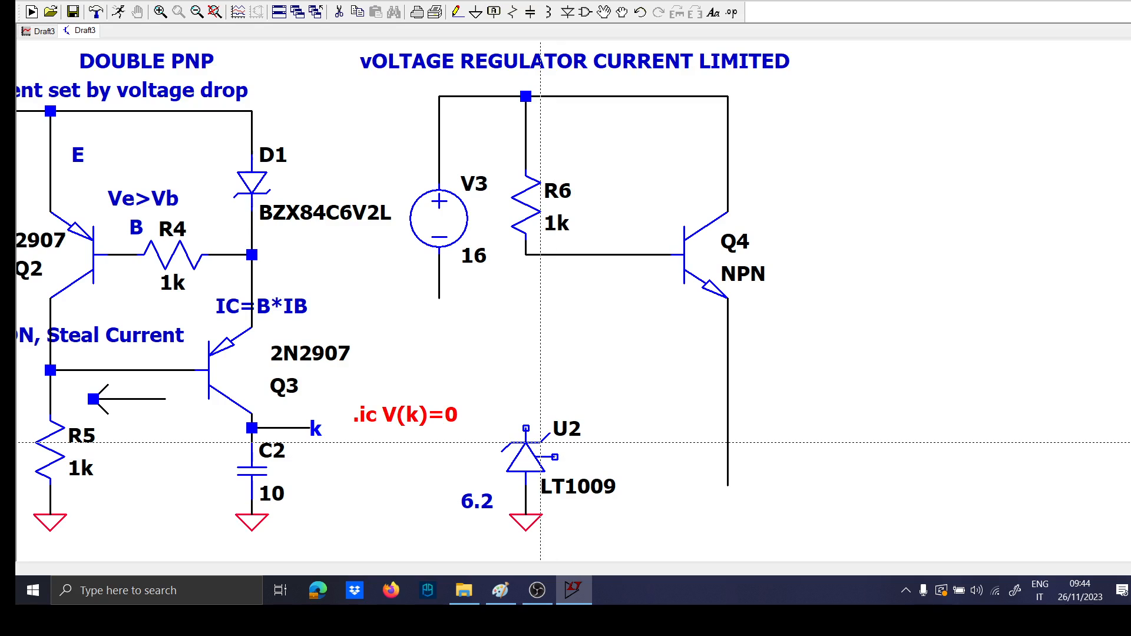
pyautogui.click(525, 429)
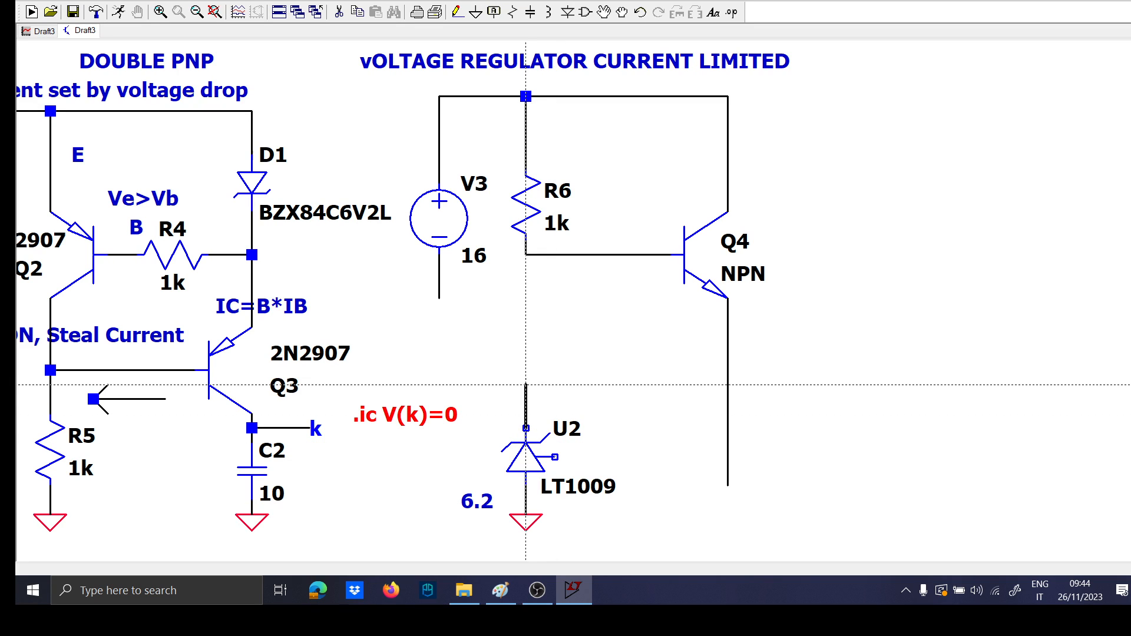
pyautogui.click(526, 254)
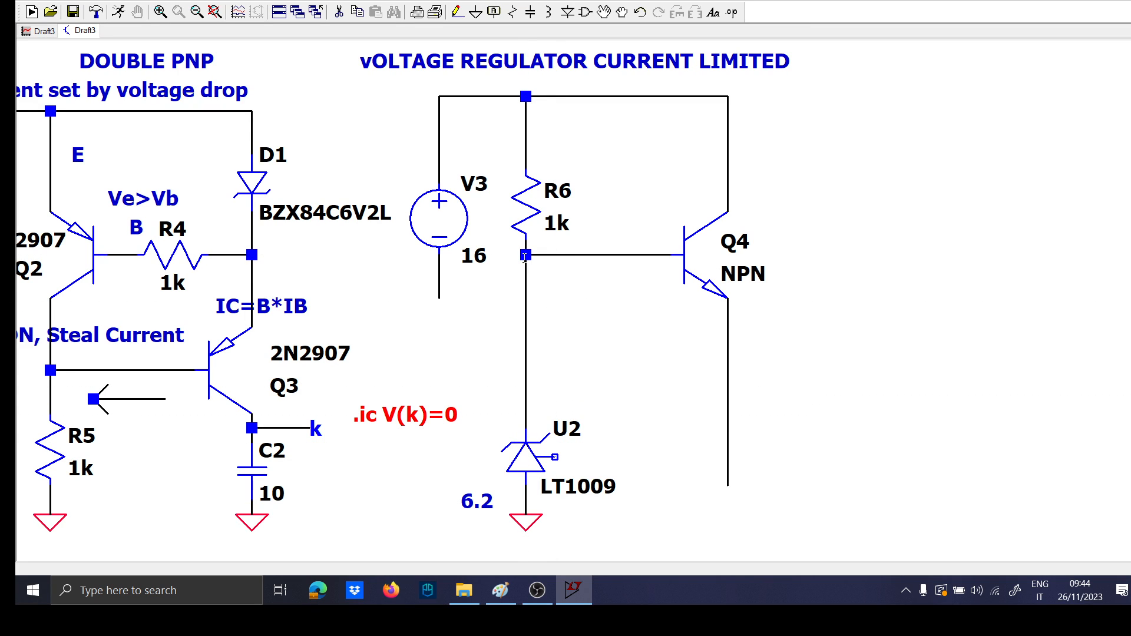
pyautogui.click(554, 456)
pyautogui.click(612, 457)
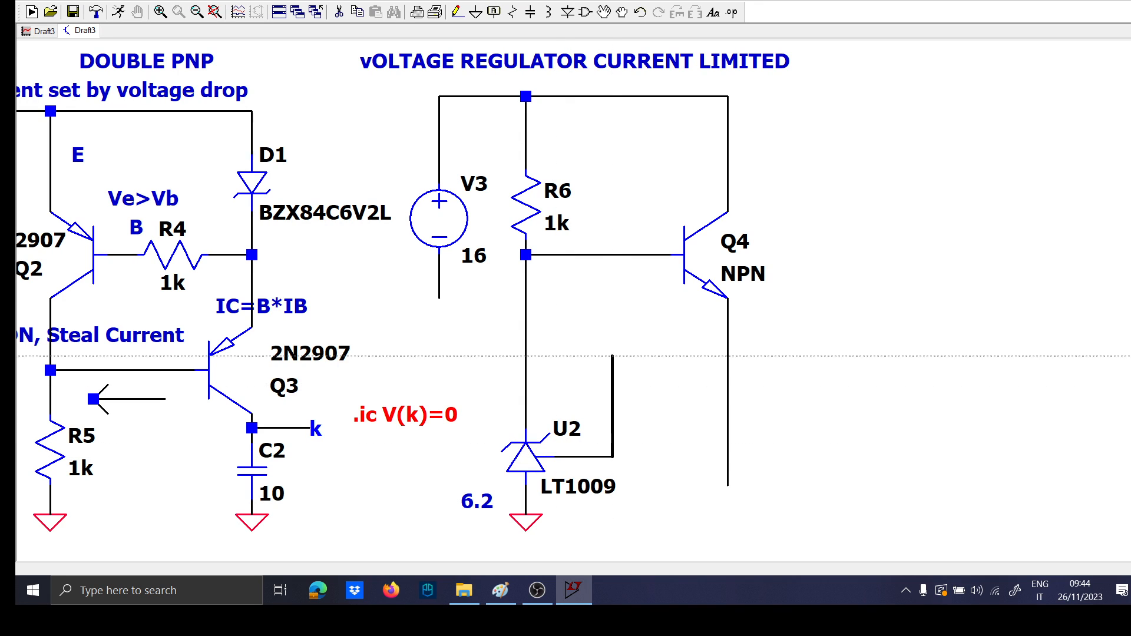
pyautogui.click(613, 255)
pyautogui.press('Escape')
# Extend a wire down from the corner of the adjust-pin wire and end it with a ground symbol
pyautogui.press('F3')
pyautogui.click(613, 456)
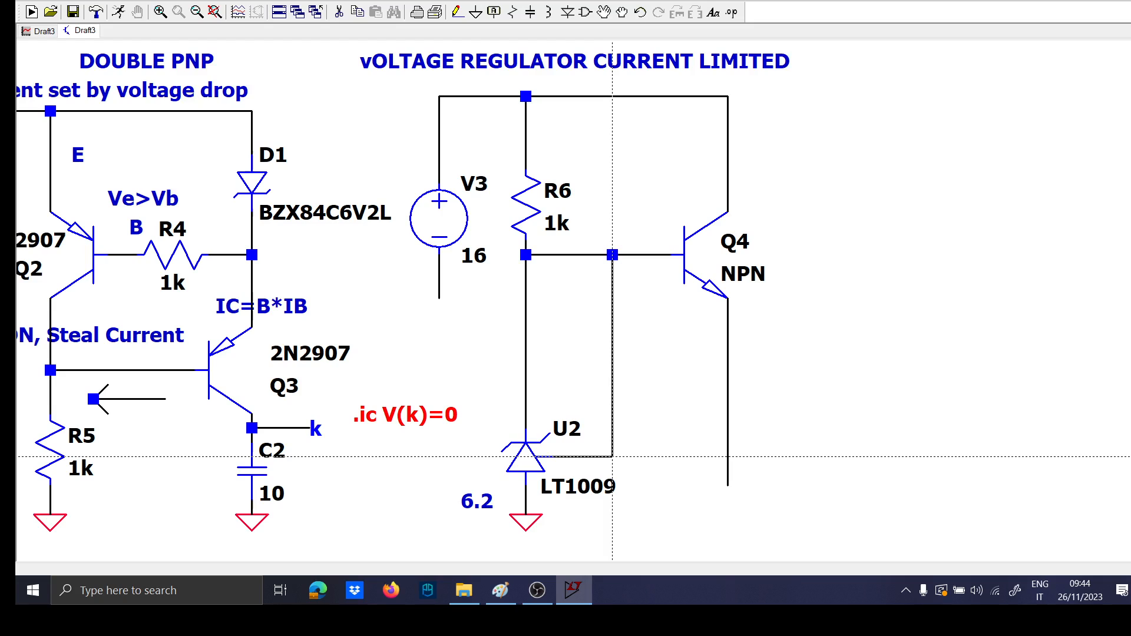
pyautogui.press('g')
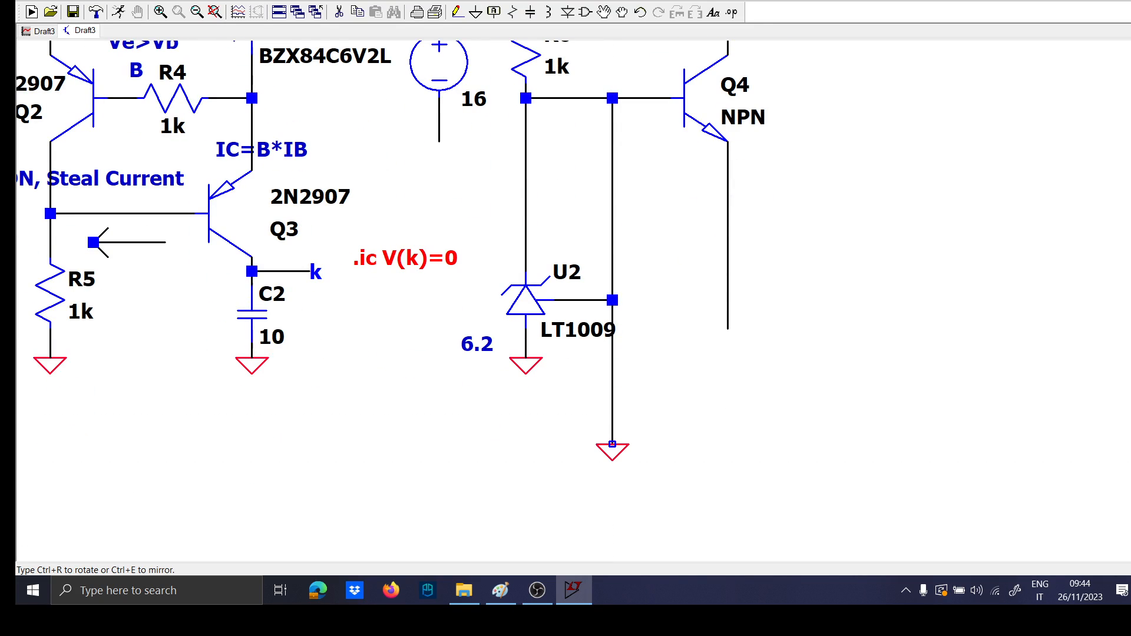
pyautogui.click(612, 371)
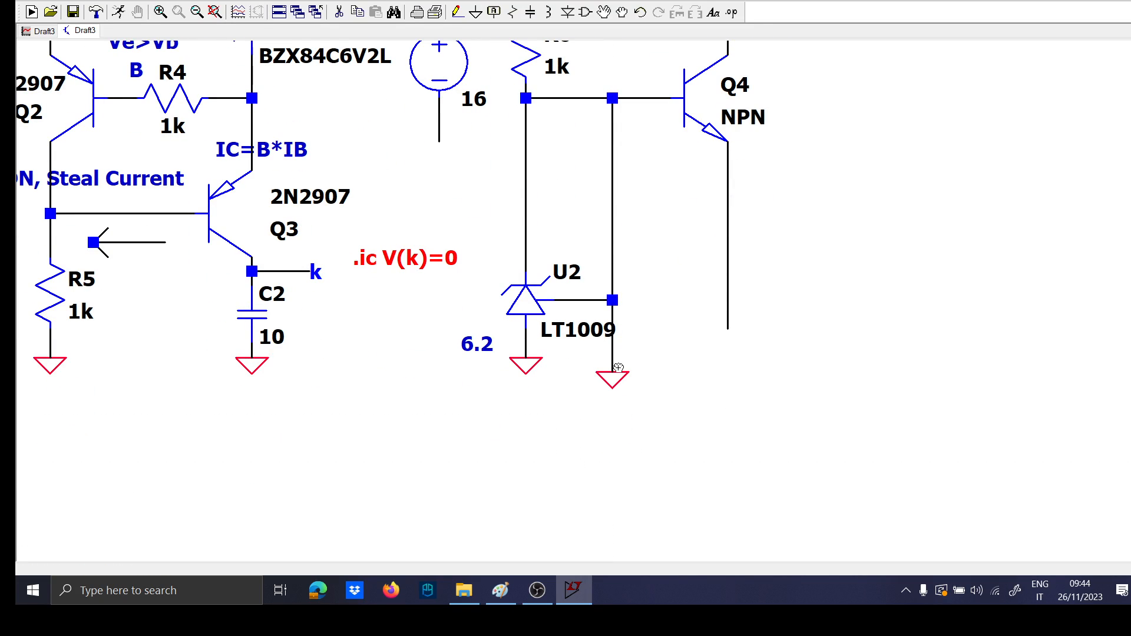
# Move the LT1009 reference higher on its branch and insert a resistor between its adjust node and ground
pyautogui.press('r')
pyautogui.press('Escape')
pyautogui.press('F8')
pyautogui.click(524, 302)
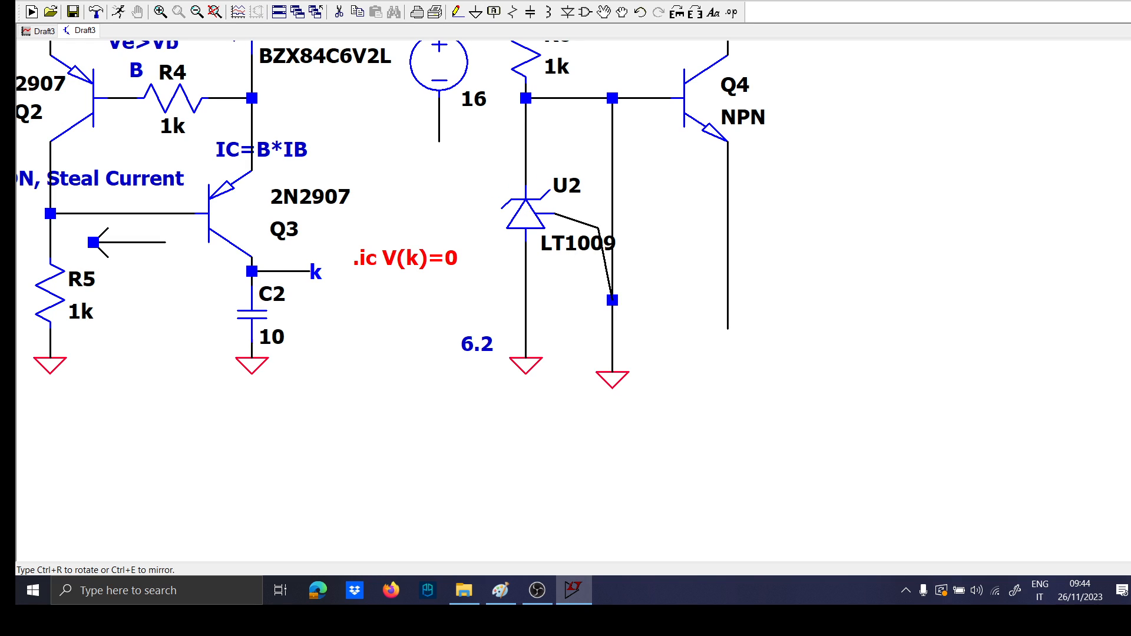
pyautogui.click(641, 323)
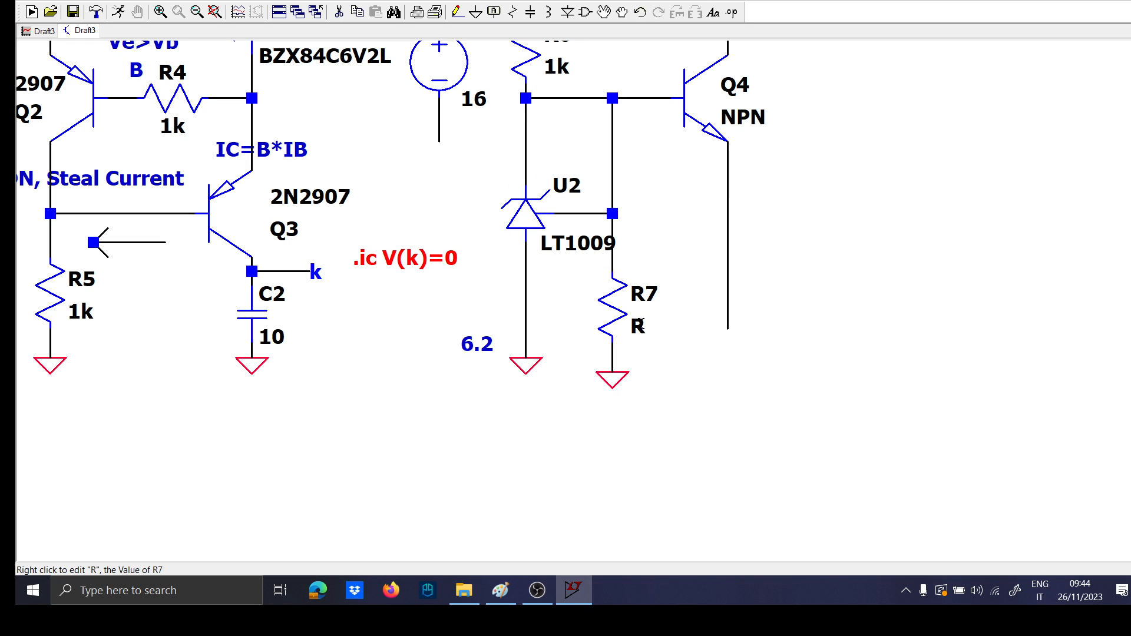
# Set the new resistor R7 to 1k and move it up with its ground to line up with the neighbouring ground
pyautogui.rightClick(641, 323)
pyautogui.write('1k')
pyautogui.press('Return')
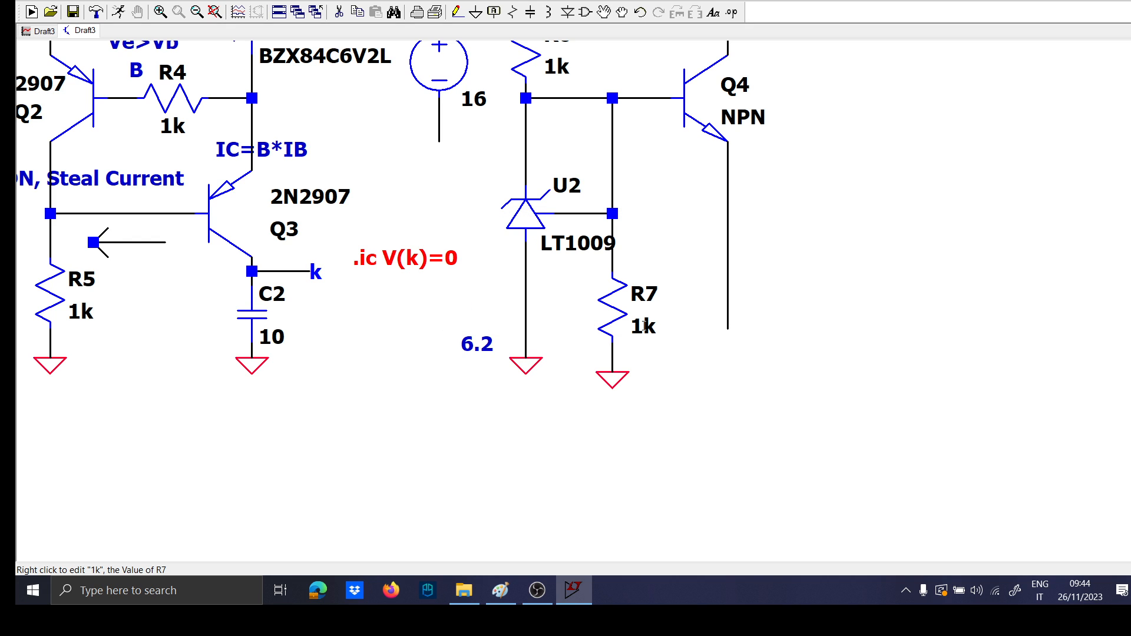
pyautogui.moveTo(681, 393)
pyautogui.mouseDown()
pyautogui.moveTo(539, 235)
pyautogui.moveTo(554, 252)
pyautogui.mouseUp()
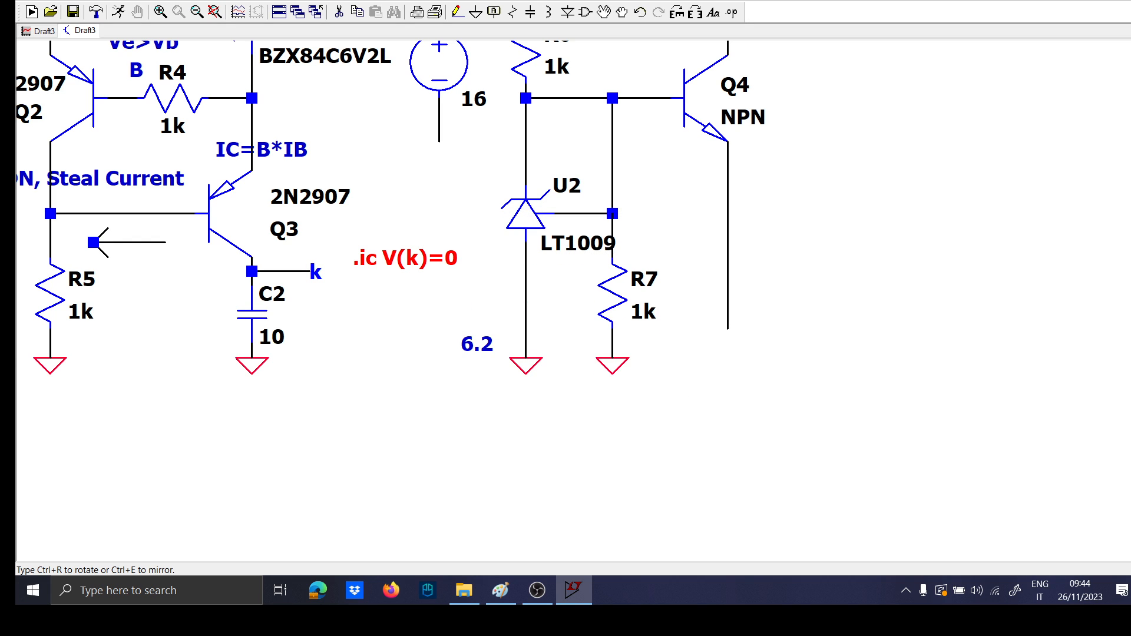
pyautogui.click(607, 314)
pyautogui.press('space')
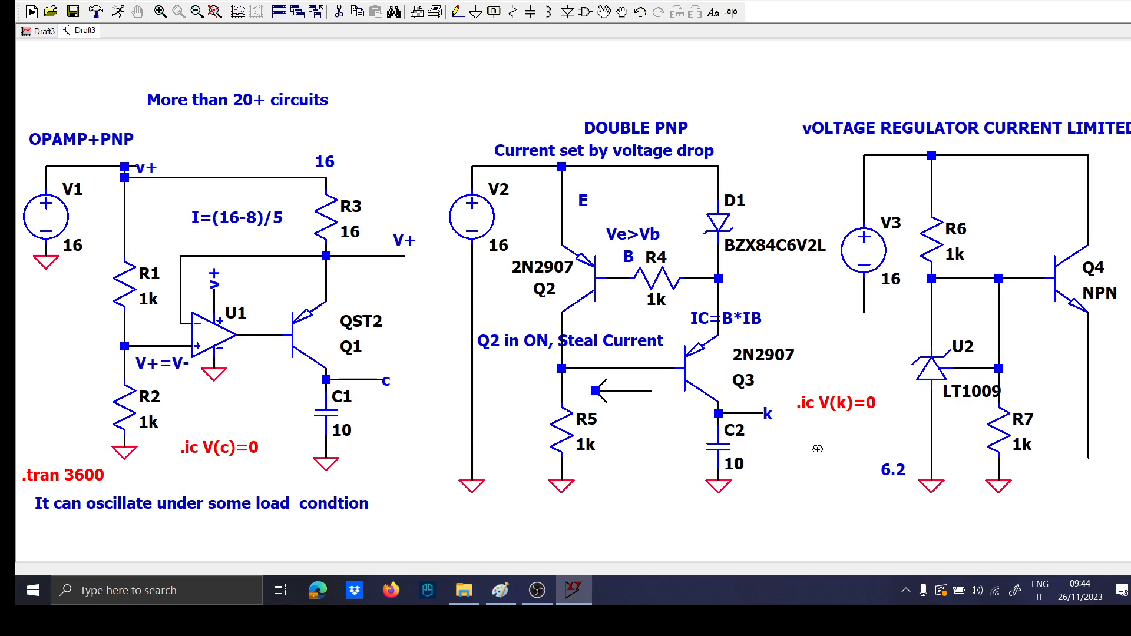
# Shift transistor Q4 with its attached wires further right, away from R7, stretching its base and collector lines
pyautogui.press('Escape')
pyautogui.moveTo(922, 437); pyautogui.dragTo(585, 437)
pyautogui.scroll(1, 587, 425)
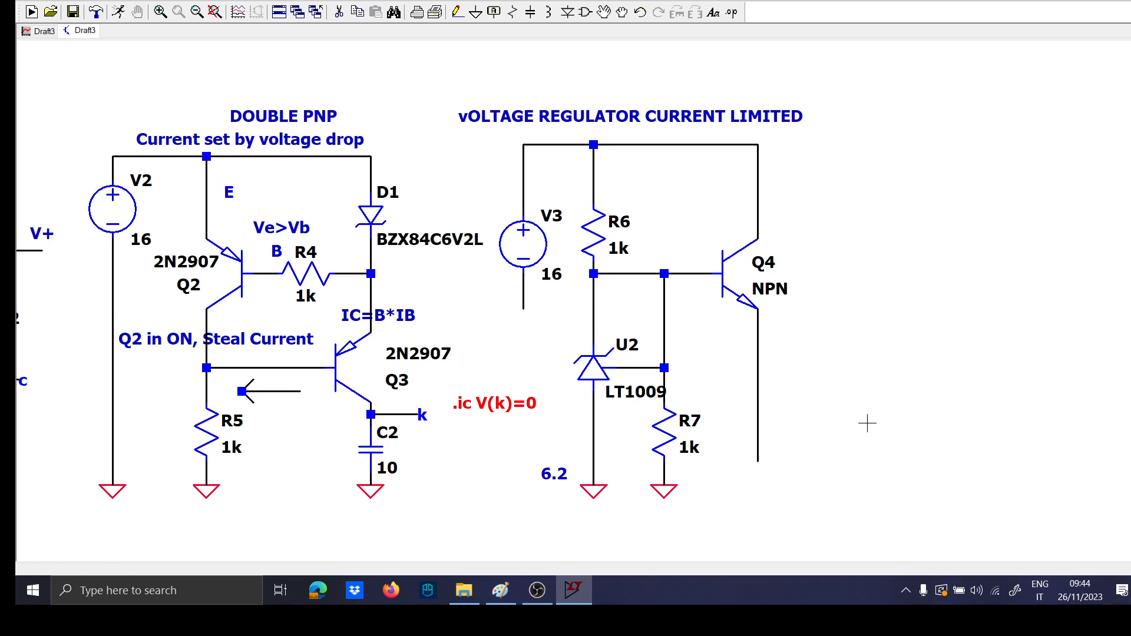
pyautogui.press('F7')
pyautogui.moveTo(843, 489); pyautogui.dragTo(693, 136)
pyautogui.click(855, 313)
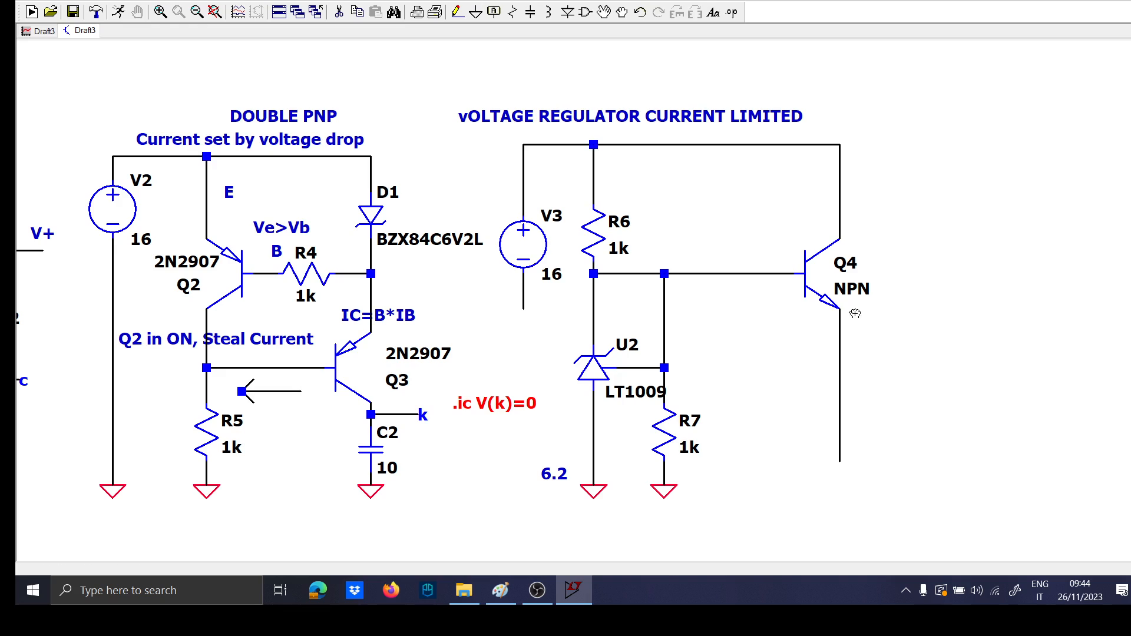
pyautogui.press('Escape')
# Add the comment IC=B*IB just above transistor Q4
pyautogui.press('F3')
pyautogui.press('t')
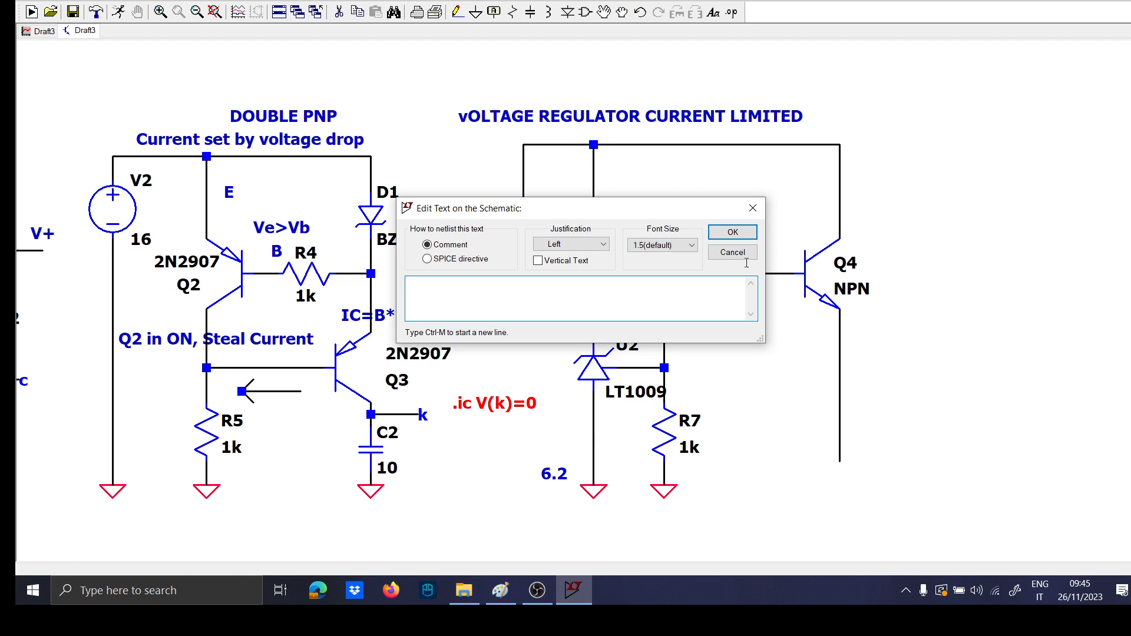
pyautogui.press('capslock')
pyautogui.write('IB=')
pyautogui.write('B*')
pyautogui.press('BackSpace')
pyautogui.press('BackSpace')
pyautogui.press('BackSpace')
pyautogui.press('BackSpace')
pyautogui.press('BackSpace')
pyautogui.press('BackSpace')
pyautogui.press('Return')
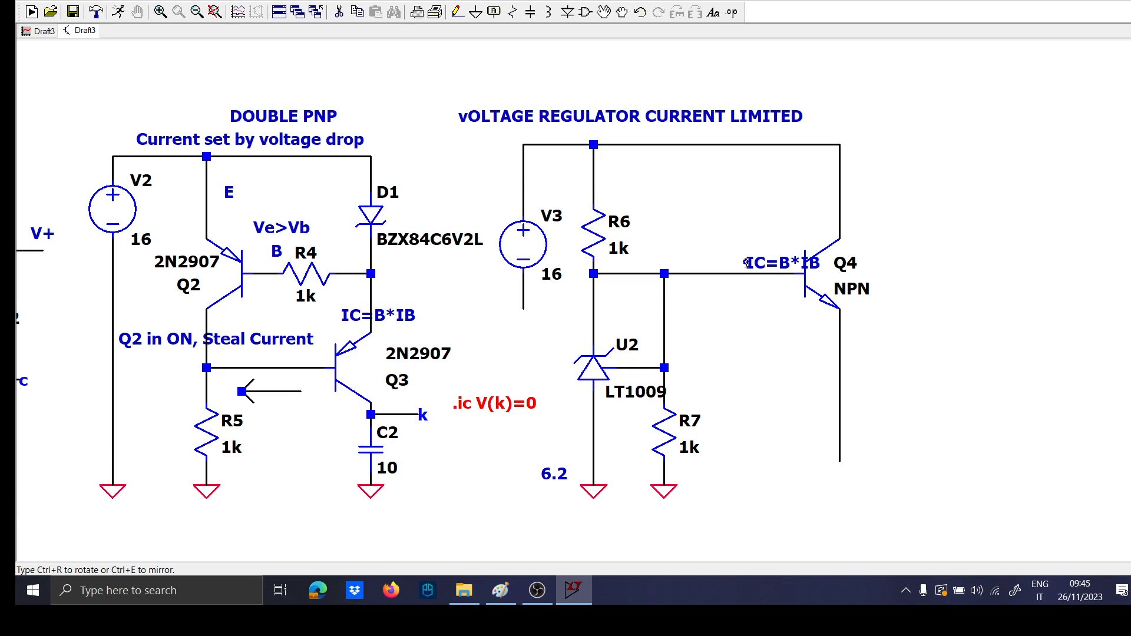
pyautogui.click(795, 210)
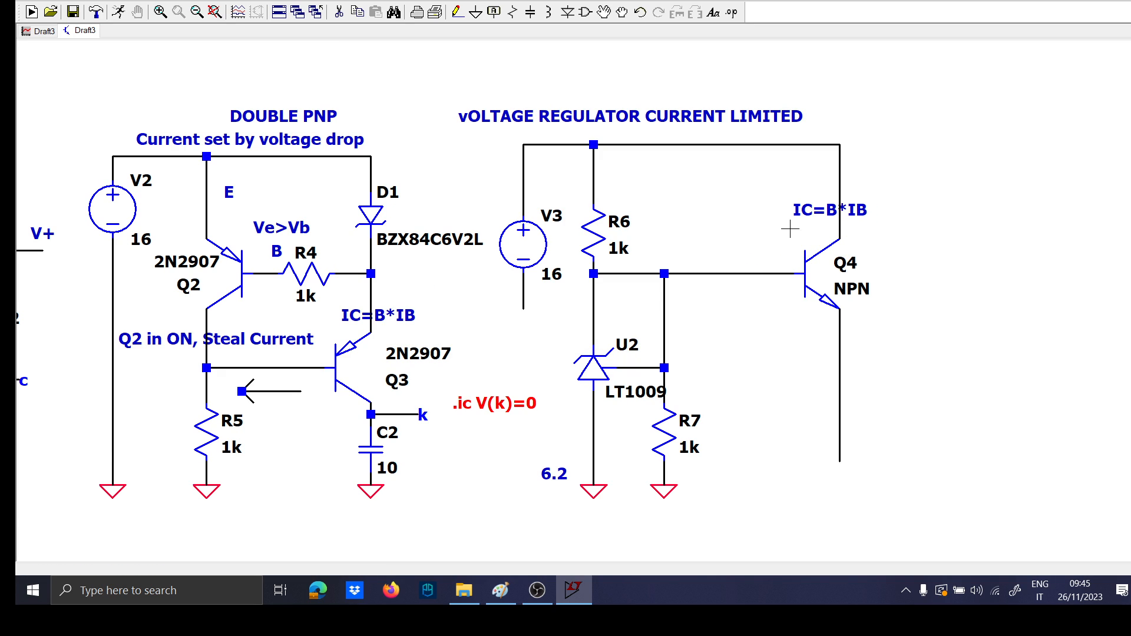
# Place an NPN transistor between R7 and Q4's emitter line, mirrored so its base faces right and its emitter points down
pyautogui.press('F2')
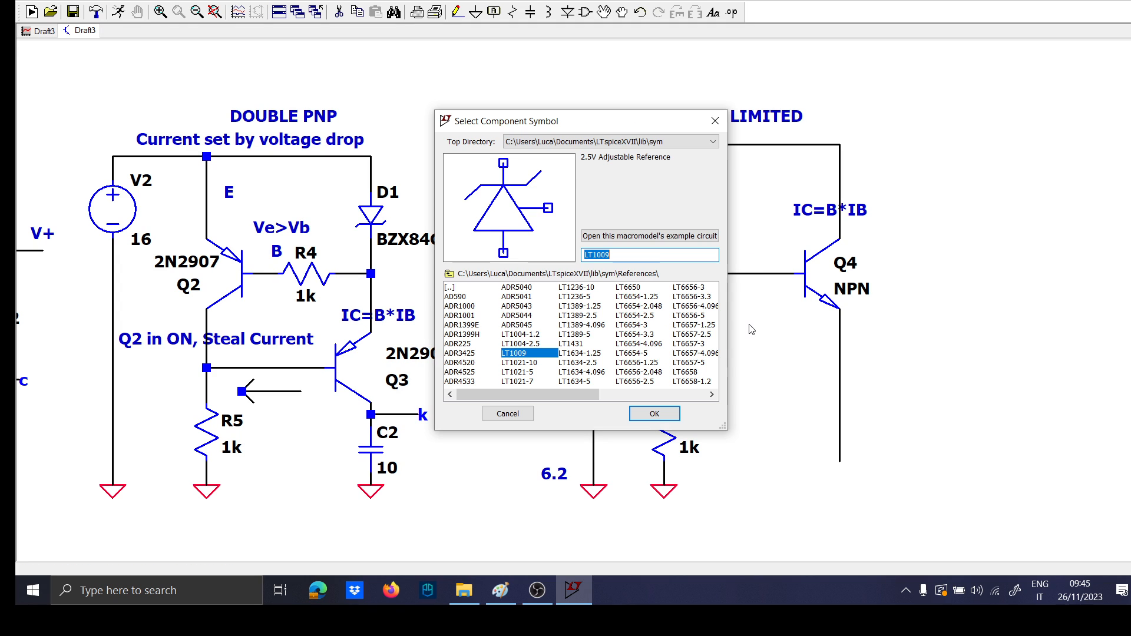
pyautogui.write('npn')
pyautogui.press('Return')
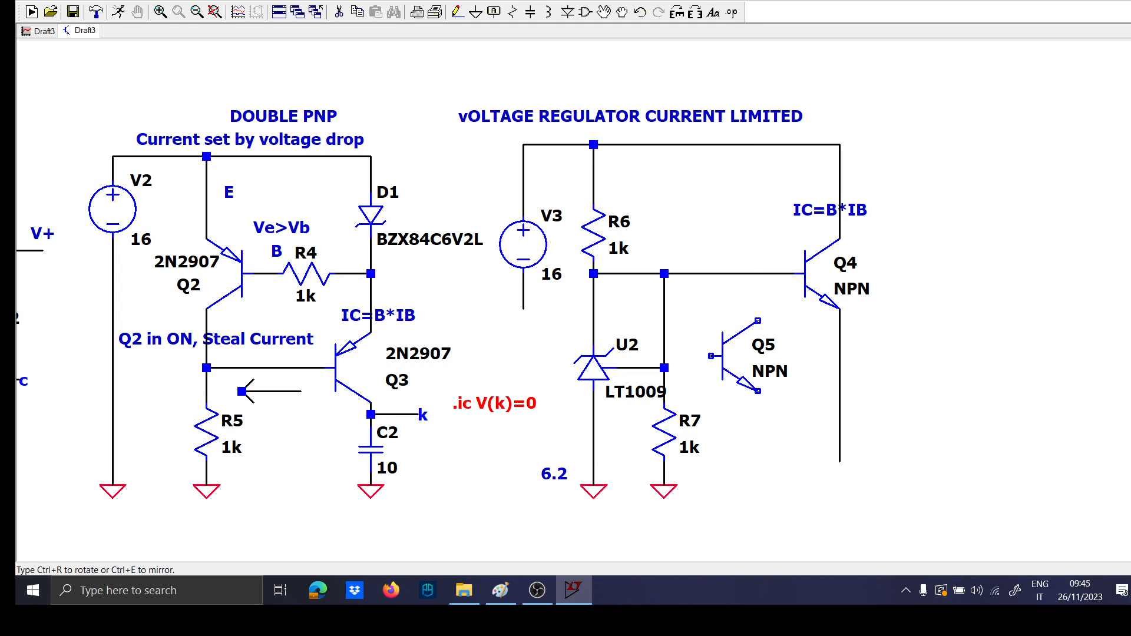
pyautogui.hotkey('ctrl', 'e')
pyautogui.hotkey('ctrl', 'r')
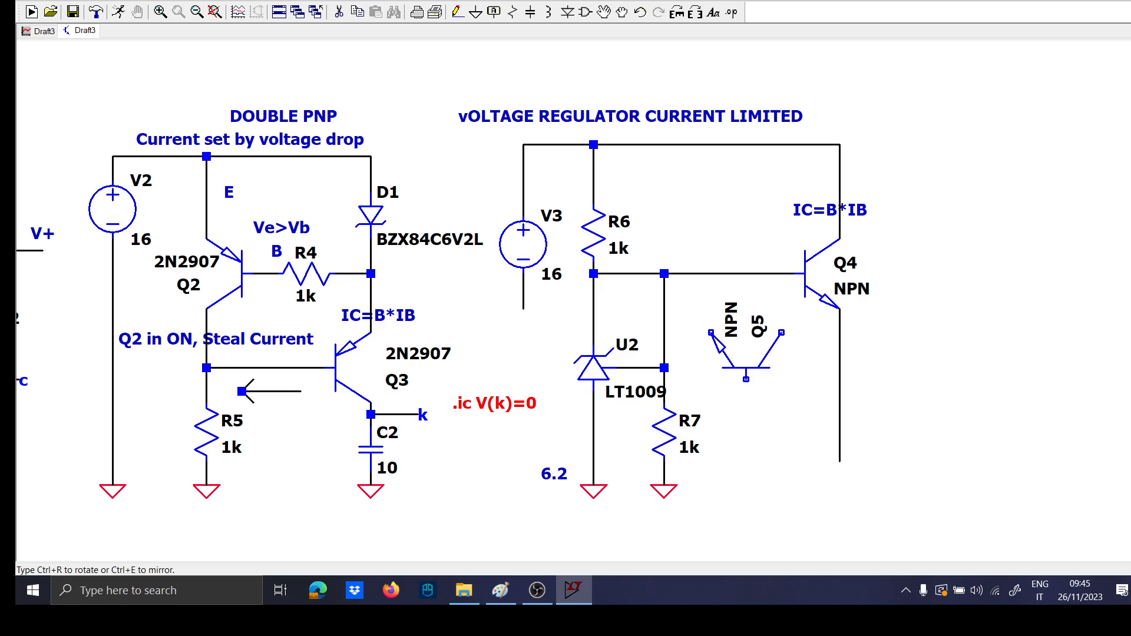
pyautogui.hotkey('ctrl', 'r')
pyautogui.hotkey('ctrl', 'r')
pyautogui.hotkey('ctrl', 'r')
pyautogui.hotkey('ctrl', 'e')
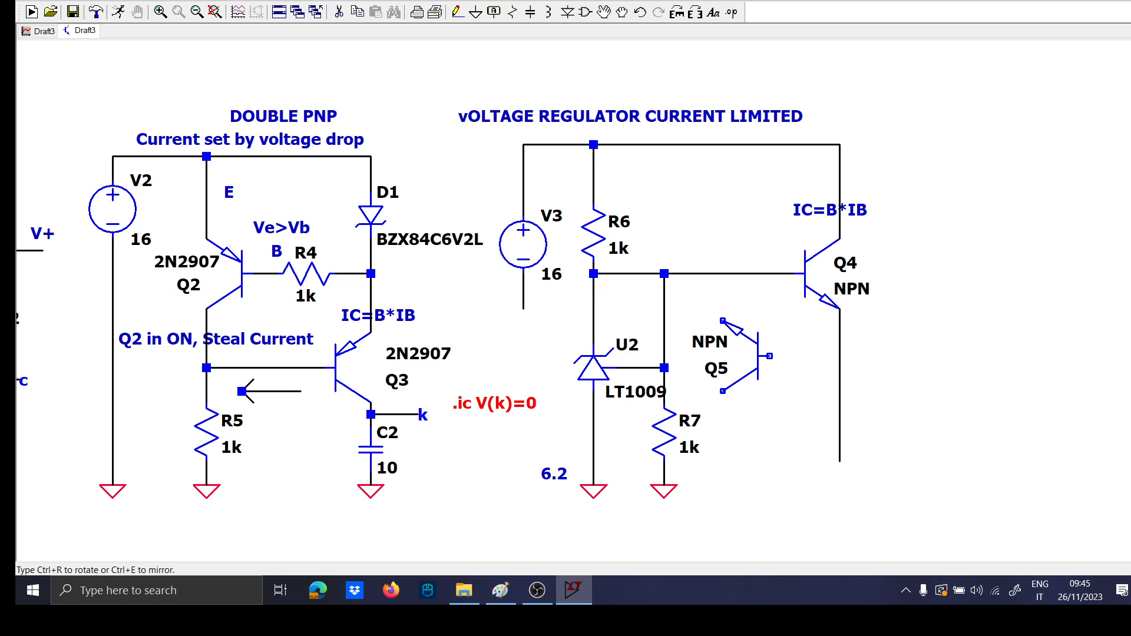
pyautogui.hotkey('ctrl', 'r')
pyautogui.hotkey('ctrl', 'r')
pyautogui.hotkey('ctrl', 'e')
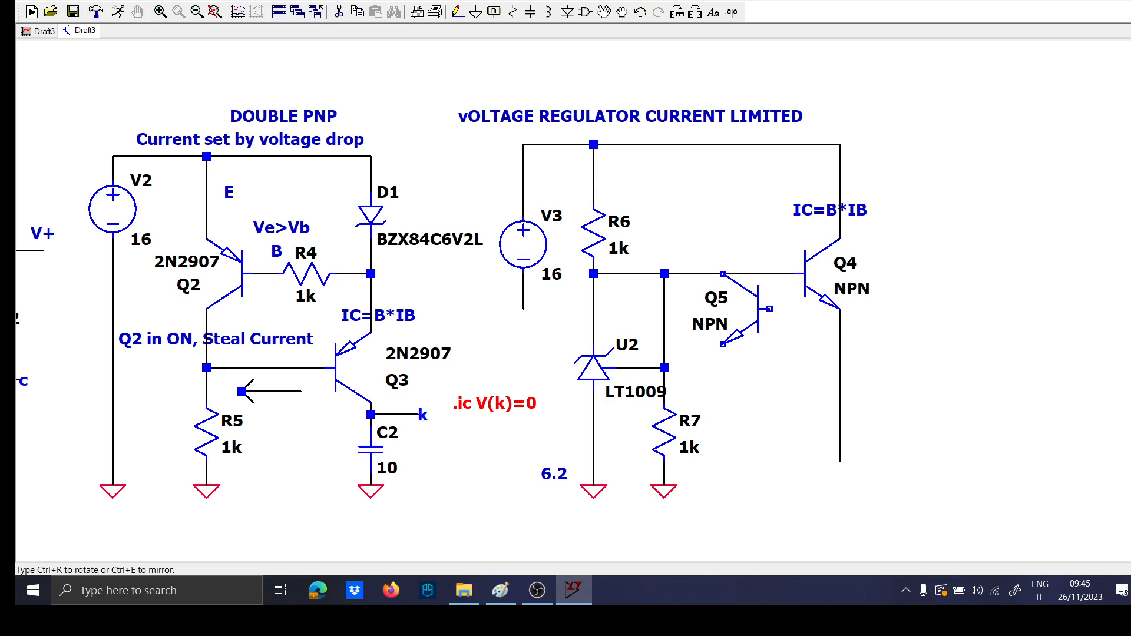
pyautogui.hotkey('ctrl', 'r')
pyautogui.hotkey('ctrl', 'r')
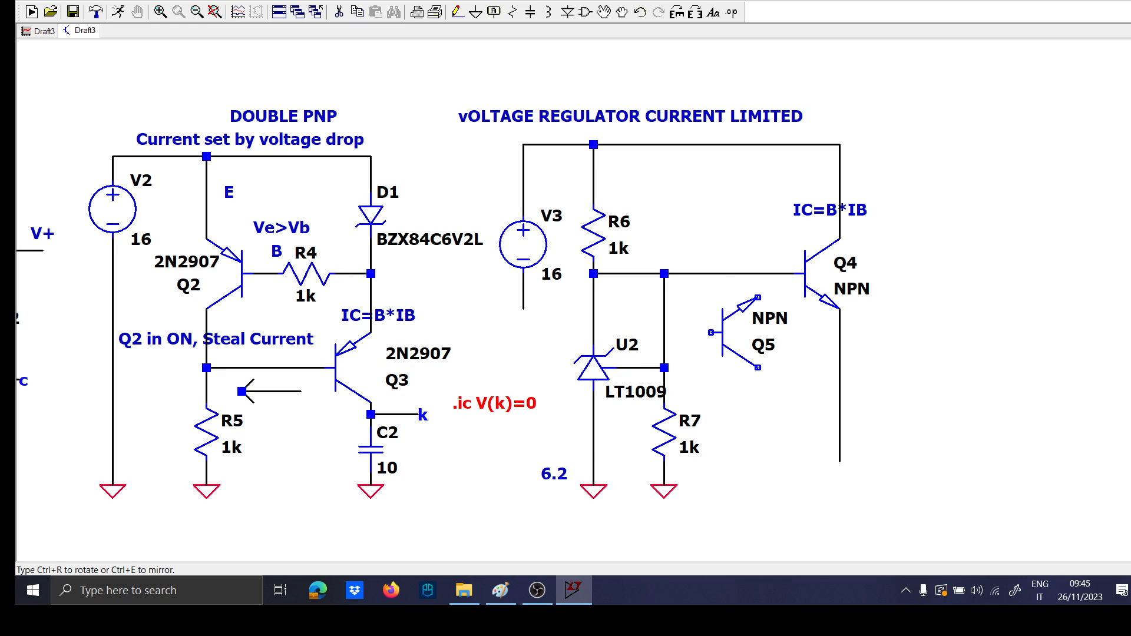
pyautogui.hotkey('ctrl', 'r')
pyautogui.hotkey('ctrl', 'r')
pyautogui.hotkey('ctrl', 'e')
pyautogui.hotkey('ctrl', 'r')
pyautogui.hotkey('ctrl', 'r')
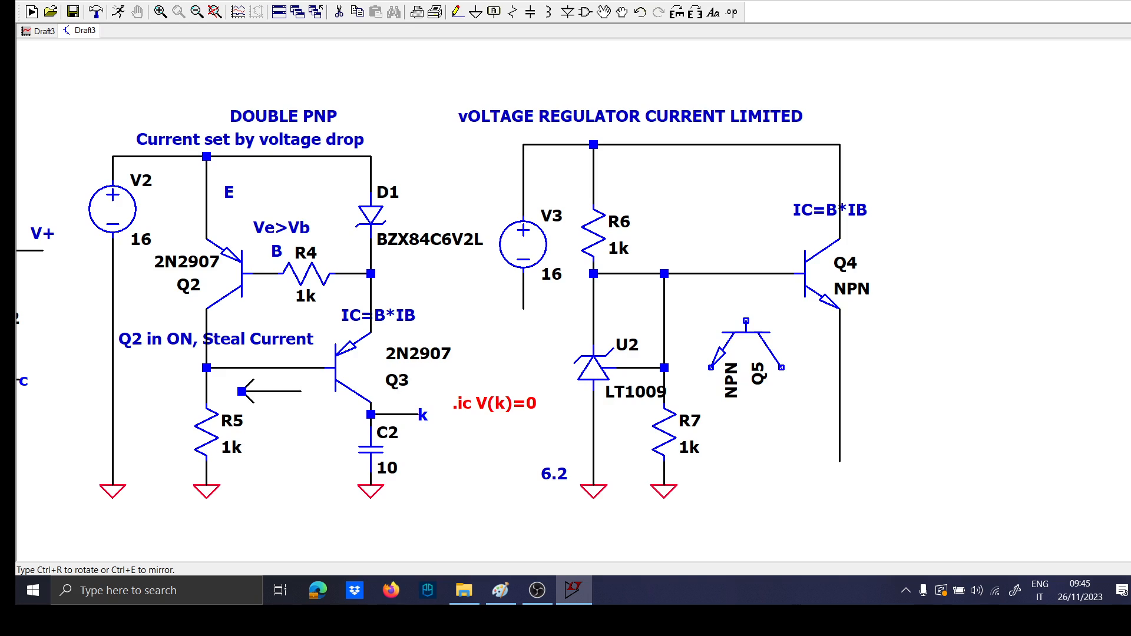
pyautogui.hotkey('ctrl', 'e')
pyautogui.hotkey('ctrl', 'r')
pyautogui.hotkey('ctrl', 'r')
pyautogui.hotkey('ctrl', 'e')
pyautogui.hotkey('ctrl', 'e')
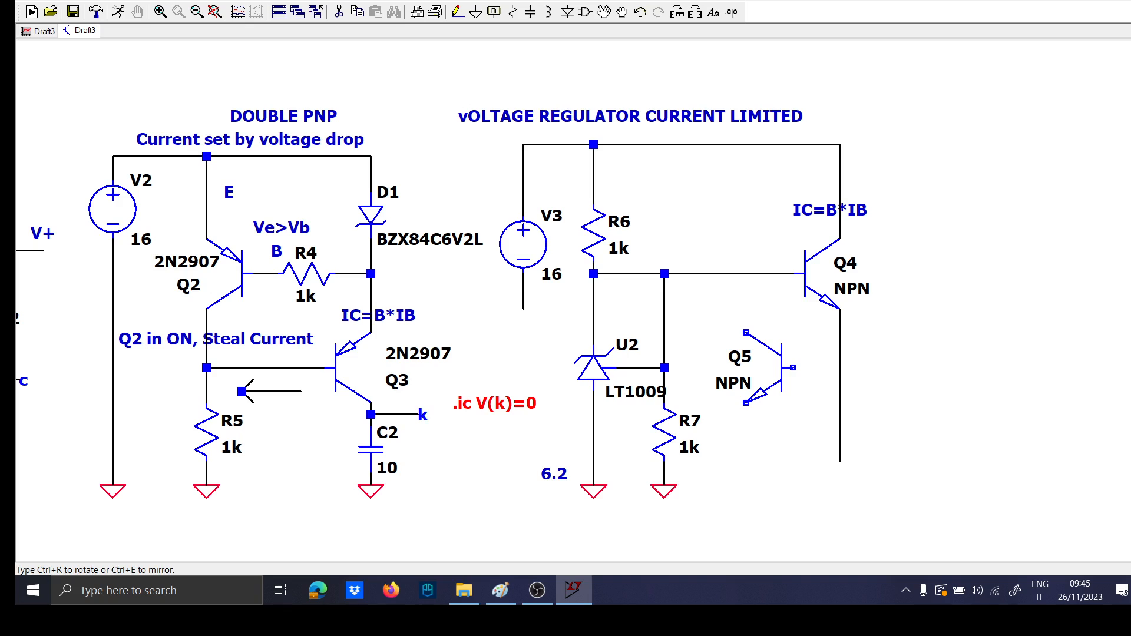
pyautogui.click(771, 368)
# Draw a long vertical arrow pointing down beside Q4, with a slanted head line on each side of its tip
pyautogui.press('F3')
pyautogui.click(945, 180)
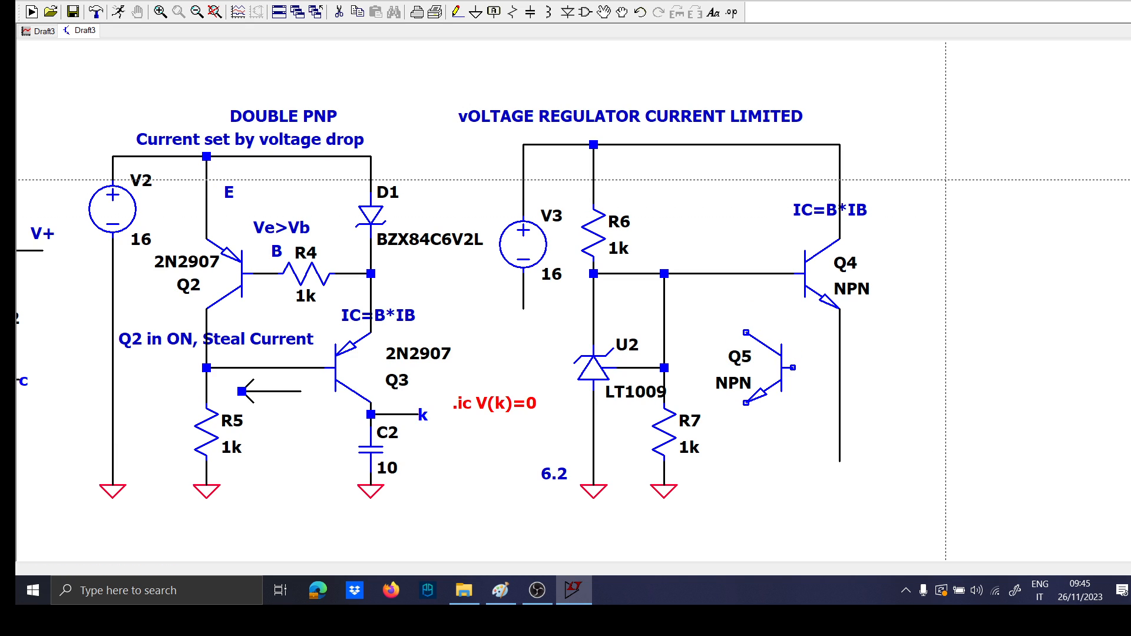
pyautogui.click(945, 380)
pyautogui.keyDown('ctrl'); pyautogui.click(922, 344); pyautogui.keyUp('ctrl')
pyautogui.rightClick(945, 374)
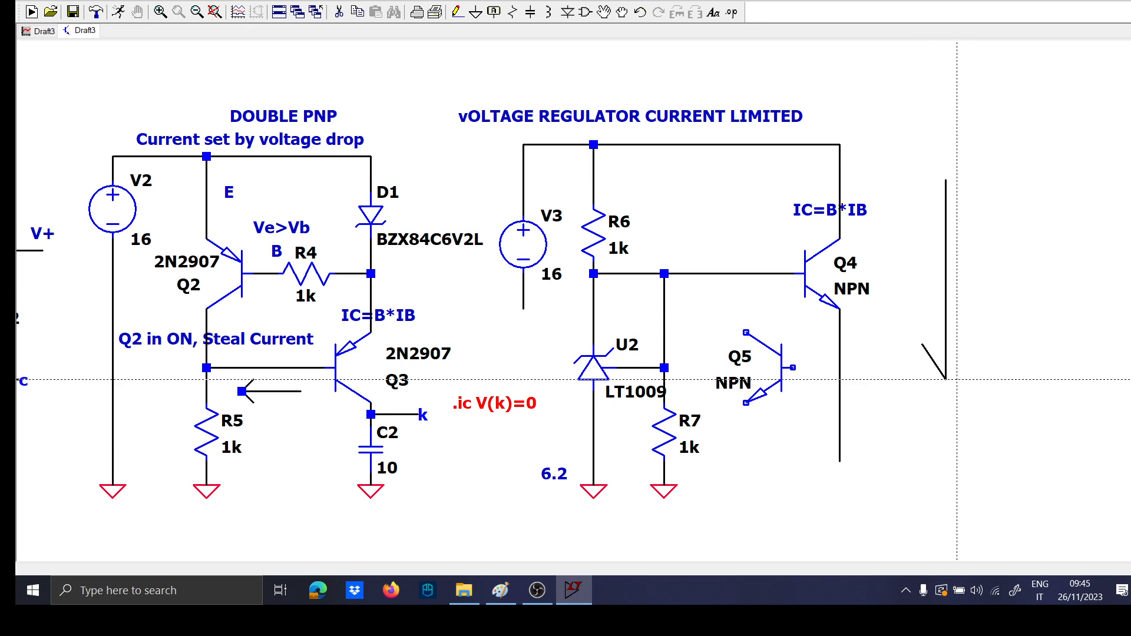
pyautogui.click(945, 380)
pyautogui.keyDown('ctrl'); pyautogui.click(969, 345); pyautogui.keyUp('ctrl')
pyautogui.press('Escape')
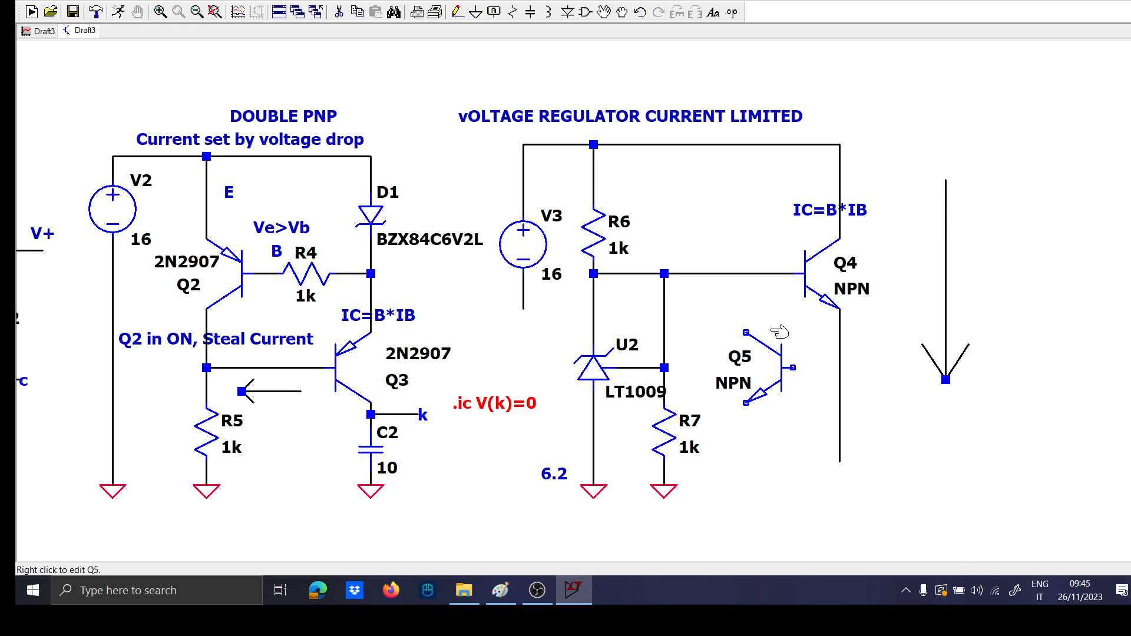
# Wire the collector of Q5 straight up to the base line of Q4
pyautogui.press('F3')
pyautogui.click(746, 332)
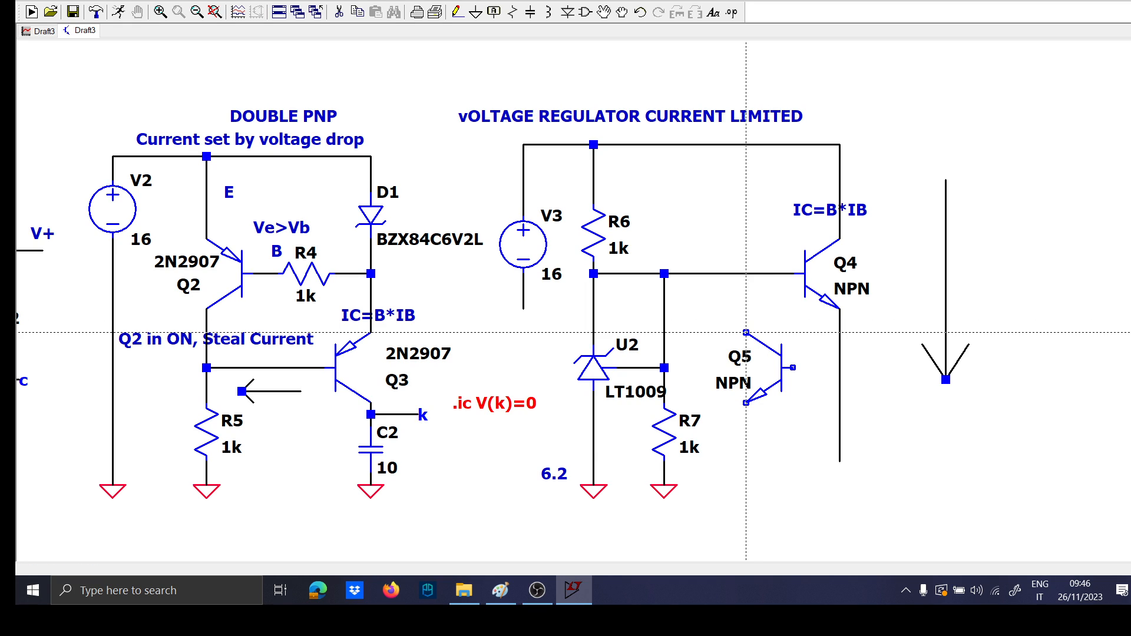
pyautogui.click(745, 273)
pyautogui.rightClick(746, 273)
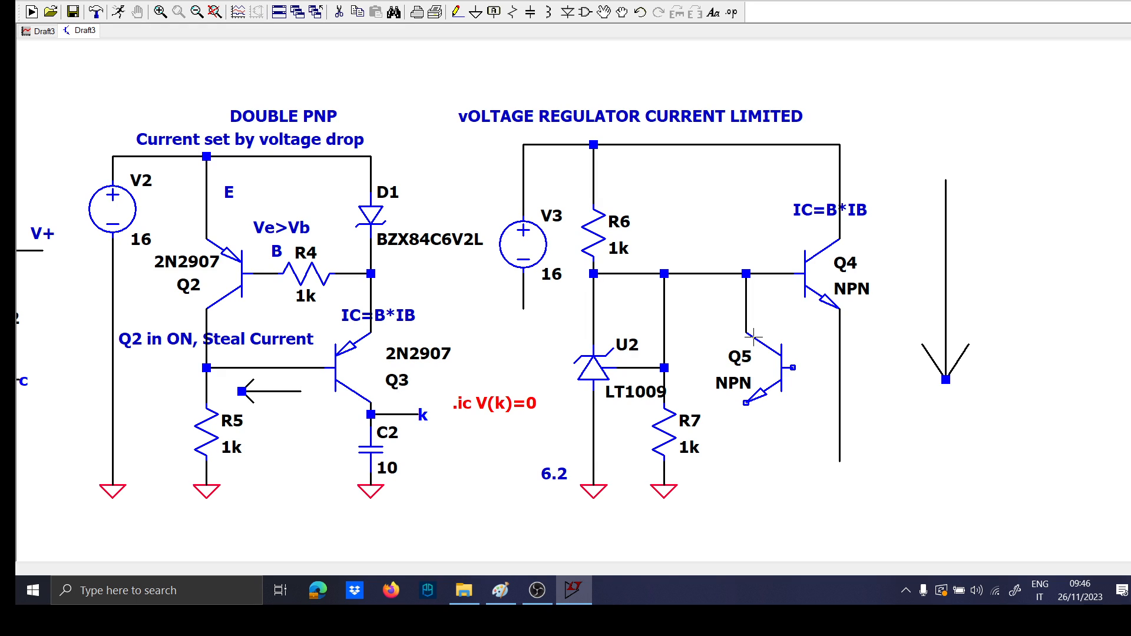
pyautogui.press('F3')
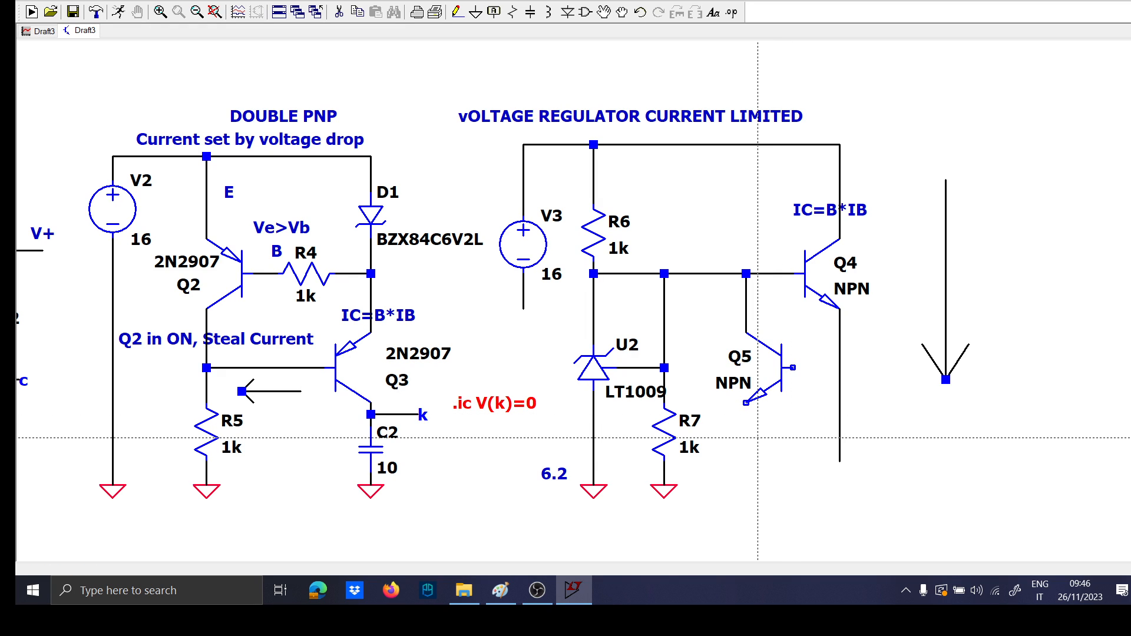
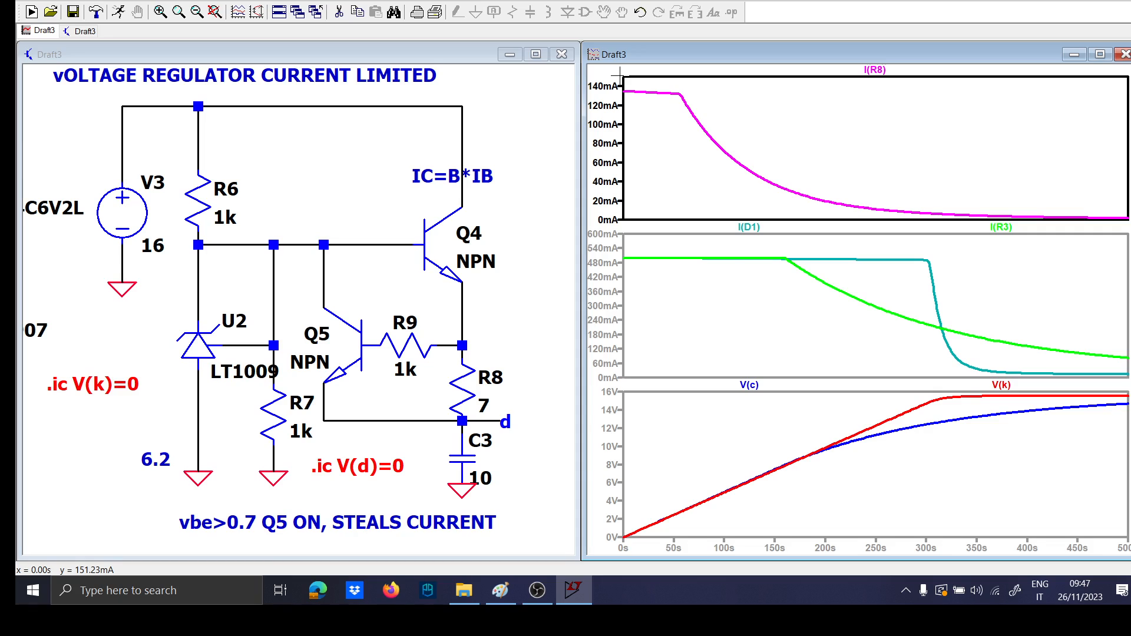
# Assign the 2N2222 model to transistor Q4
pyautogui.moveTo(469, 345); pyautogui.dragTo(403, 401)
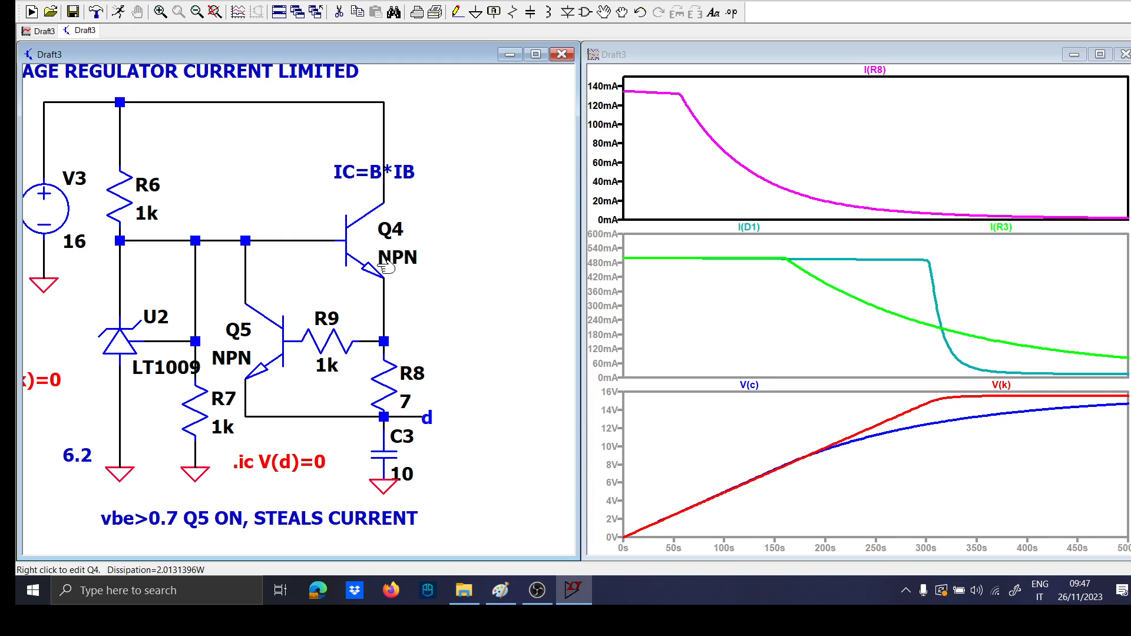
pyautogui.rightClick(392, 268)
pyautogui.click(642, 251)
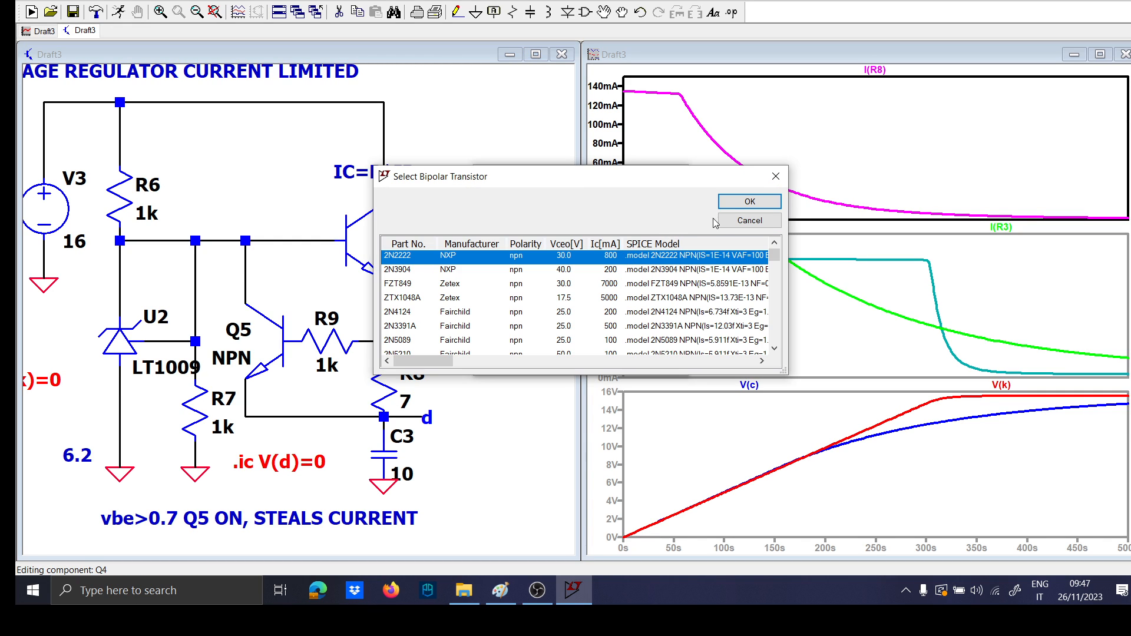
pyautogui.click(746, 202)
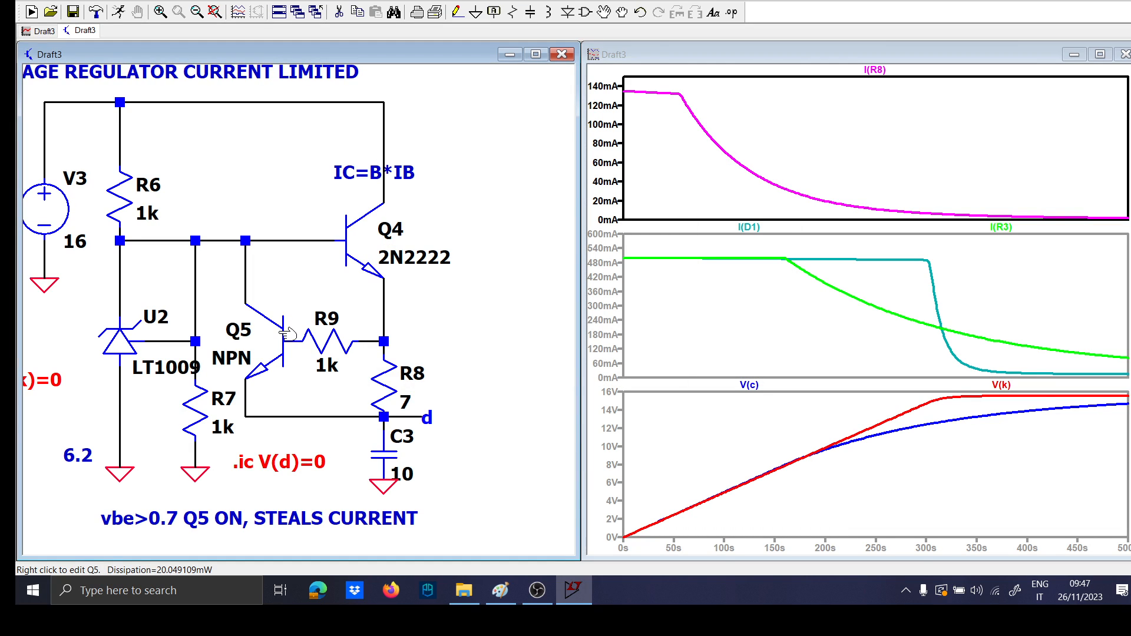
# Browse the bipolar transistor list and assign the Zetex ZTX1048A model to Q4
pyautogui.rightClick(366, 232)
pyautogui.click(635, 252)
pyautogui.scroll(-10, 635, 304)
pyautogui.scroll(-5, 634, 304)
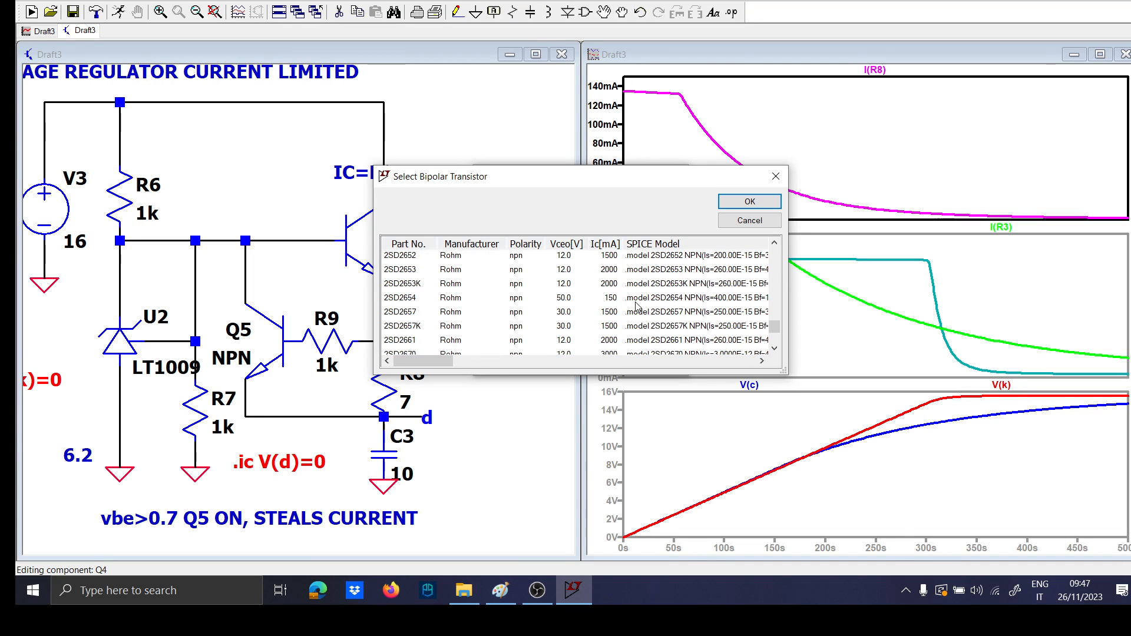
pyautogui.scroll(10, 635, 306)
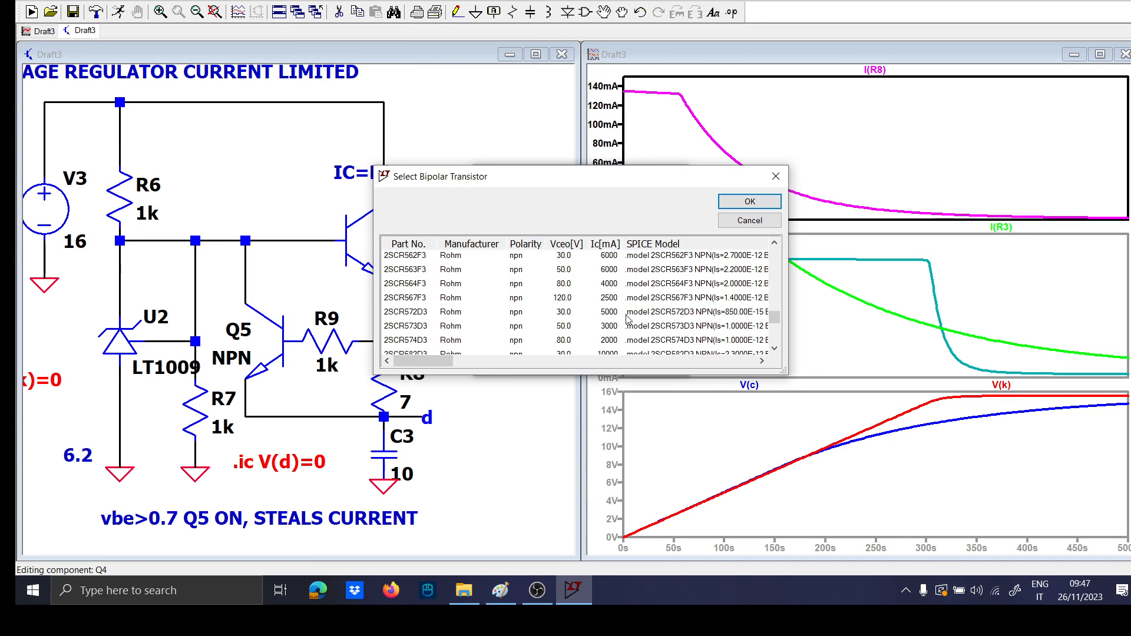
pyautogui.scroll(15, 601, 330)
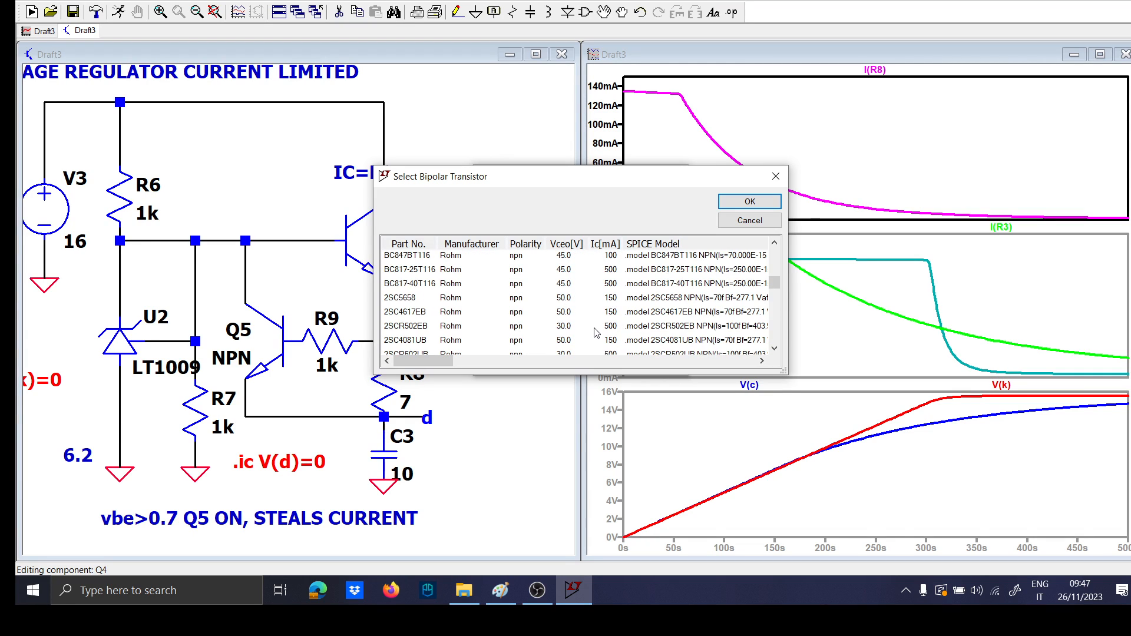
pyautogui.scroll(15, 595, 333)
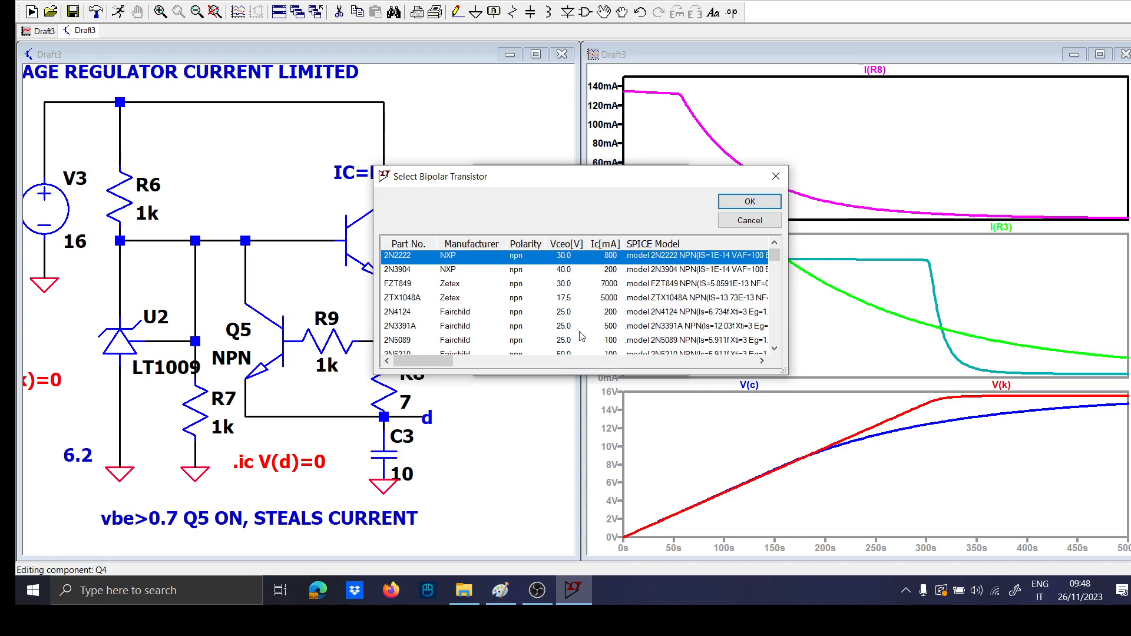
pyautogui.click(533, 298)
pyautogui.click(738, 202)
# Assign the ZTX1048A model to transistor Q5
pyautogui.rightClick(272, 357)
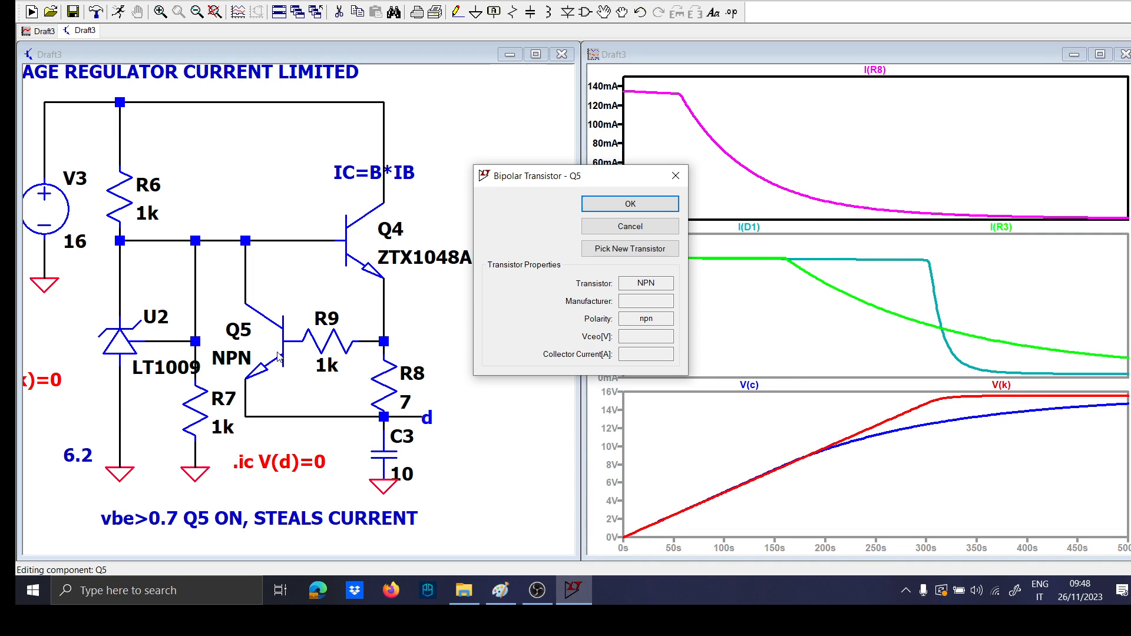
pyautogui.click(603, 241)
pyautogui.click(575, 299)
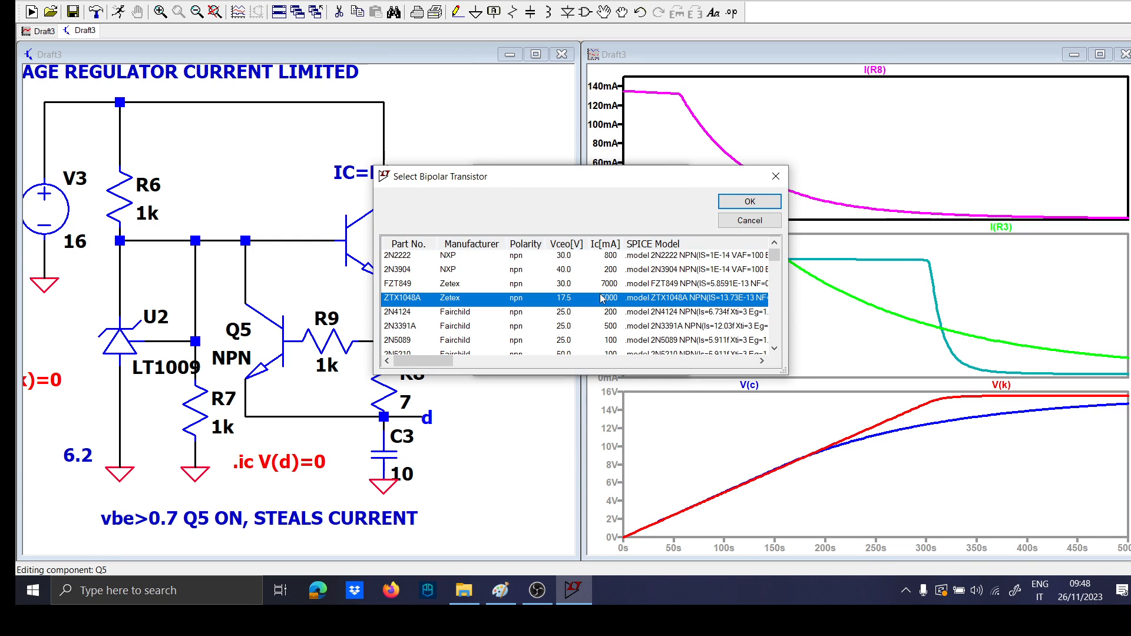
pyautogui.click(744, 202)
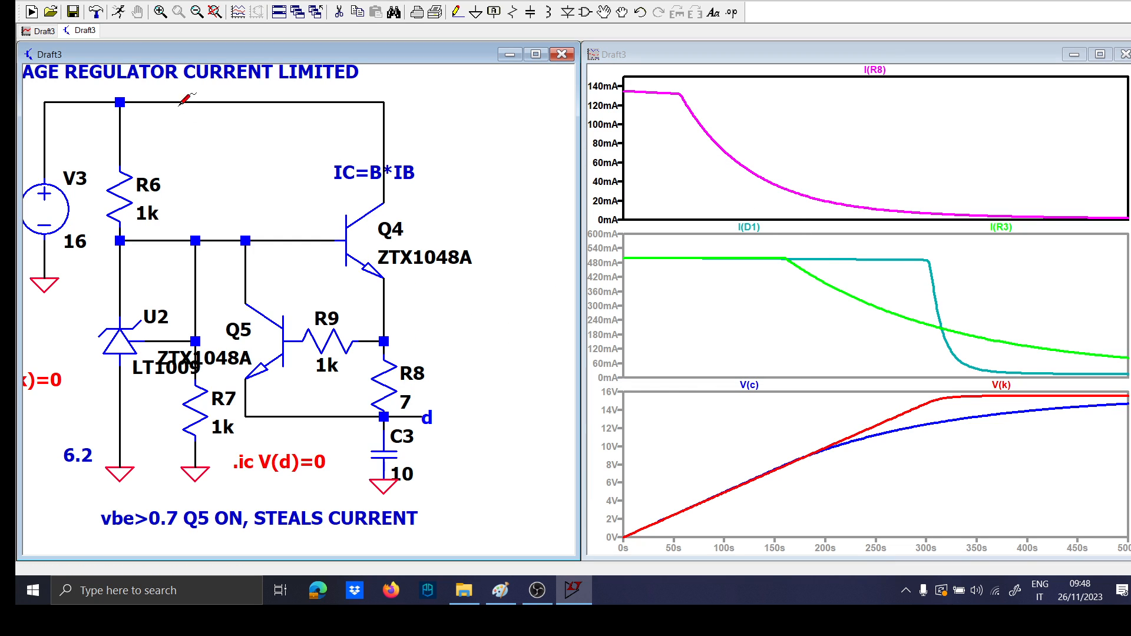
# Rerun the simulation and examine the initial current through R8 and the voltage across it
pyautogui.click(118, 11)
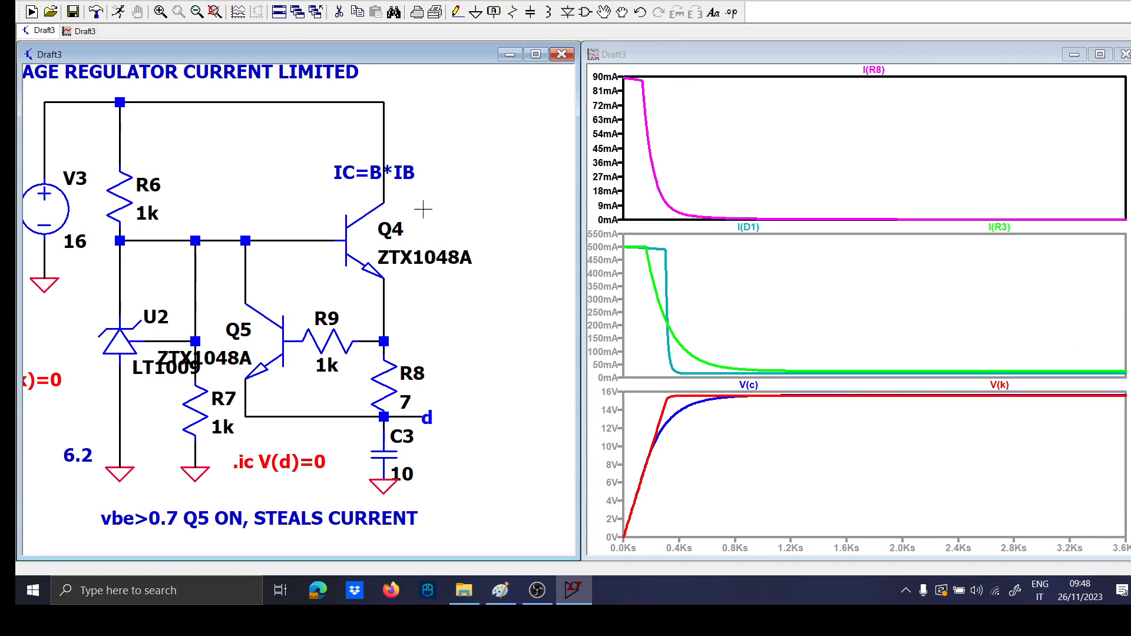
pyautogui.moveTo(681, 96); pyautogui.dragTo(617, 68)
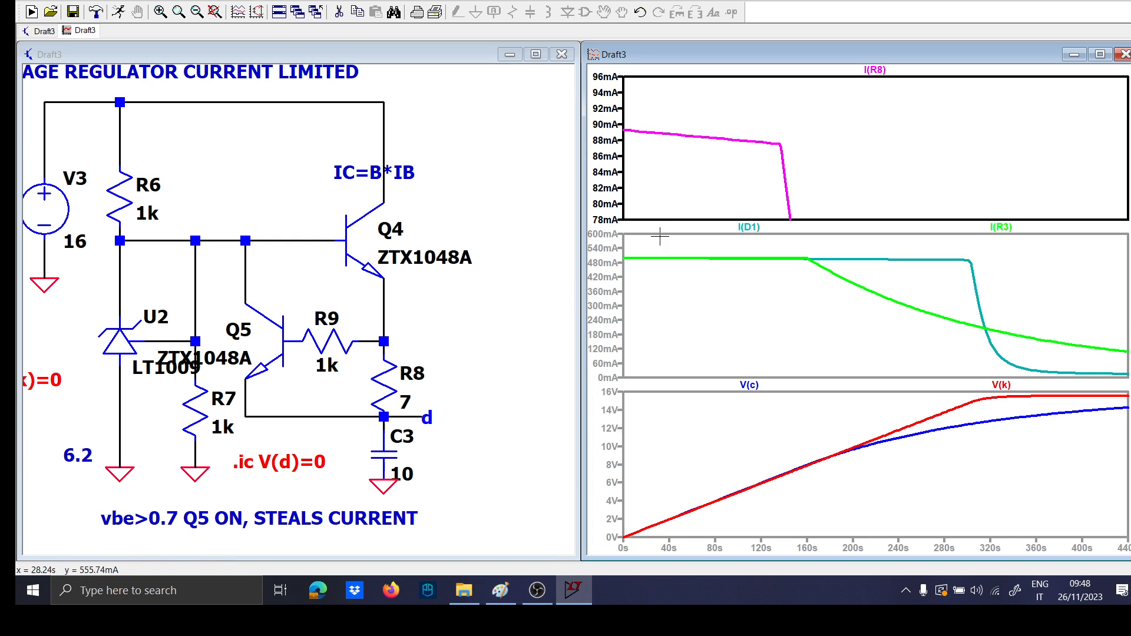
pyautogui.click(415, 337)
pyautogui.moveTo(385, 340); pyautogui.dragTo(390, 413)
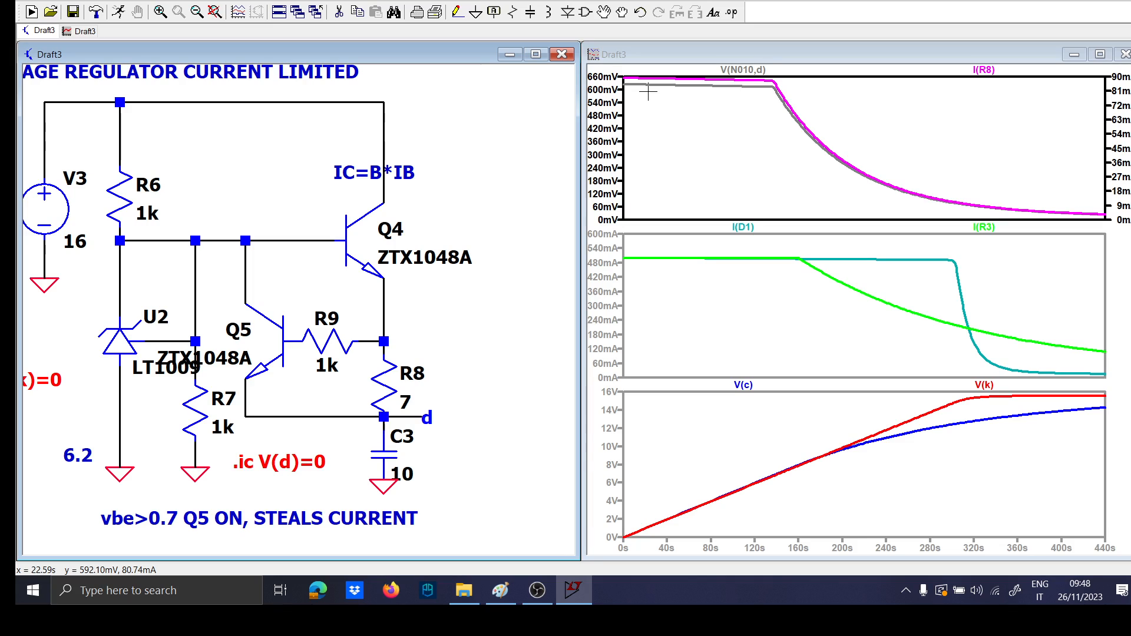
pyautogui.click(383, 388)
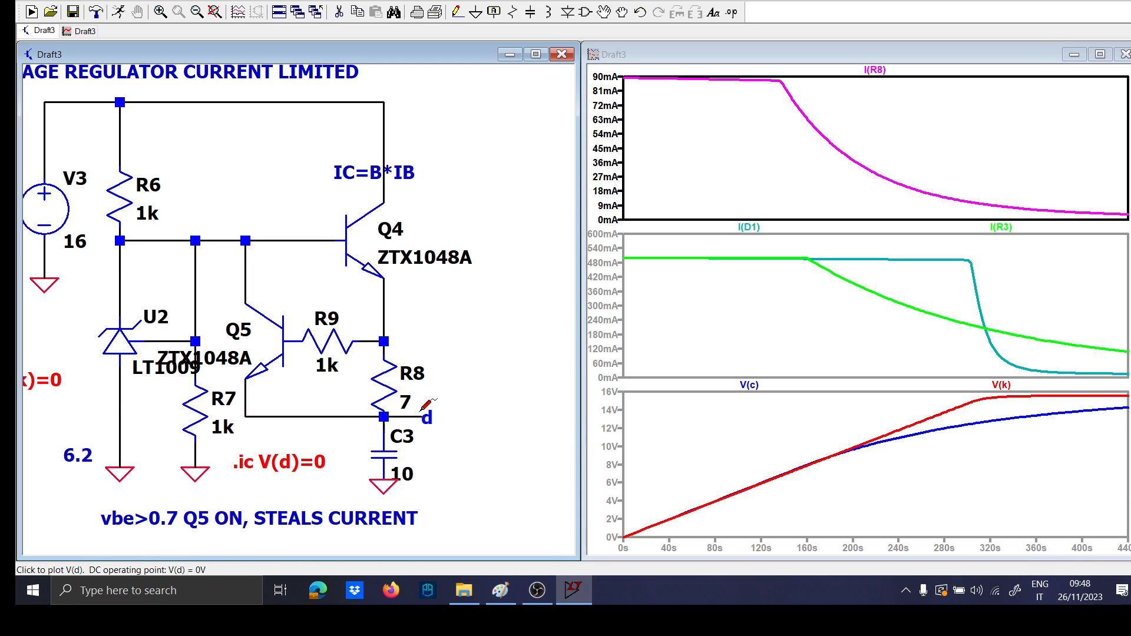
# Plot the voltage at node d, examine the end of its curve, and compare it with the voltage at U2's cathode
pyautogui.click(424, 406)
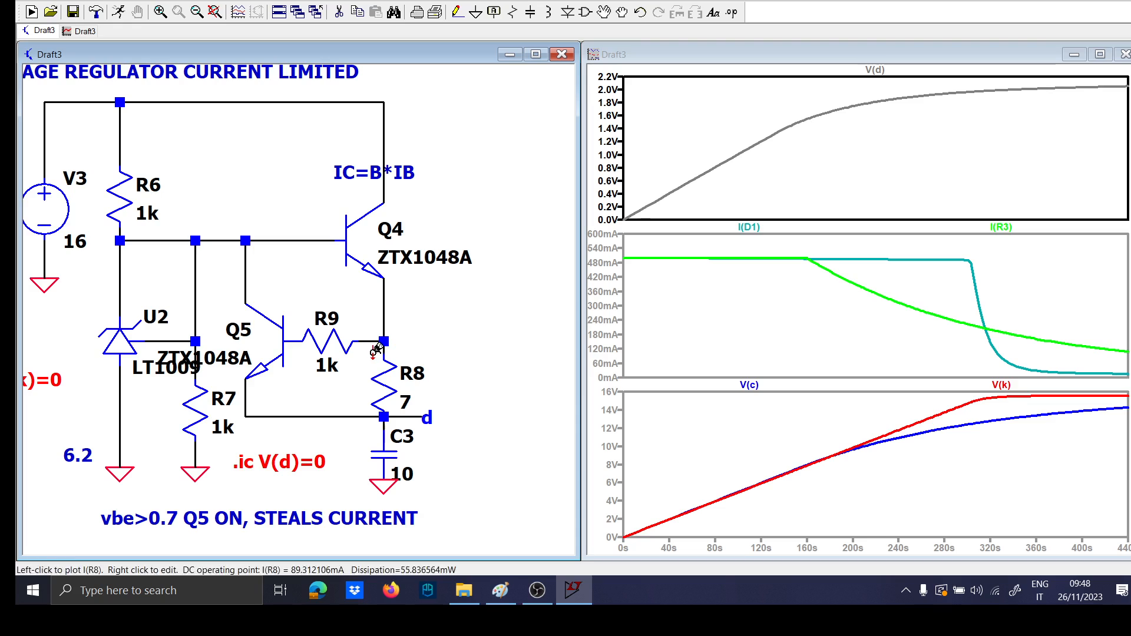
pyautogui.moveTo(980, 100); pyautogui.dragTo(1128, 81)
pyautogui.rightClick(1021, 101)
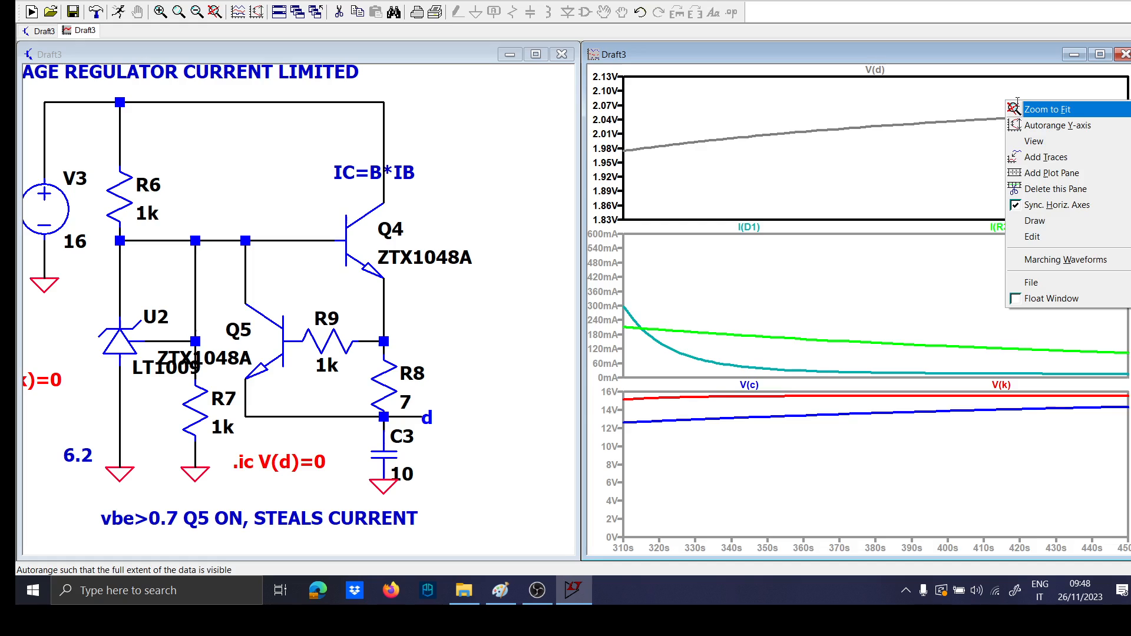
pyautogui.click(1016, 103)
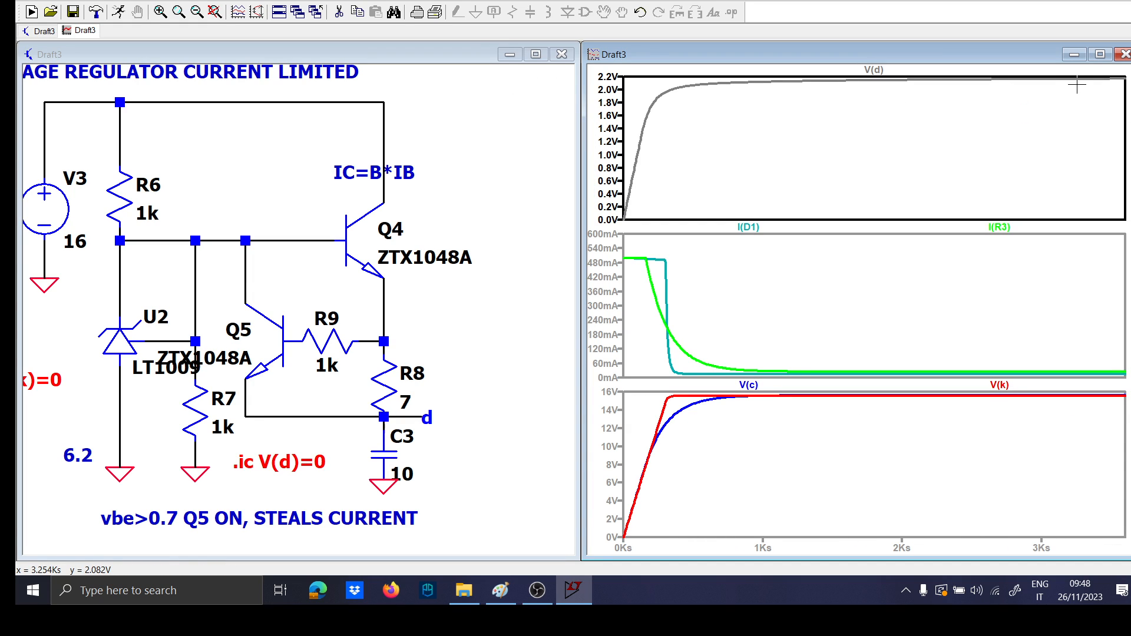
pyautogui.moveTo(1039, 95); pyautogui.dragTo(1126, 75)
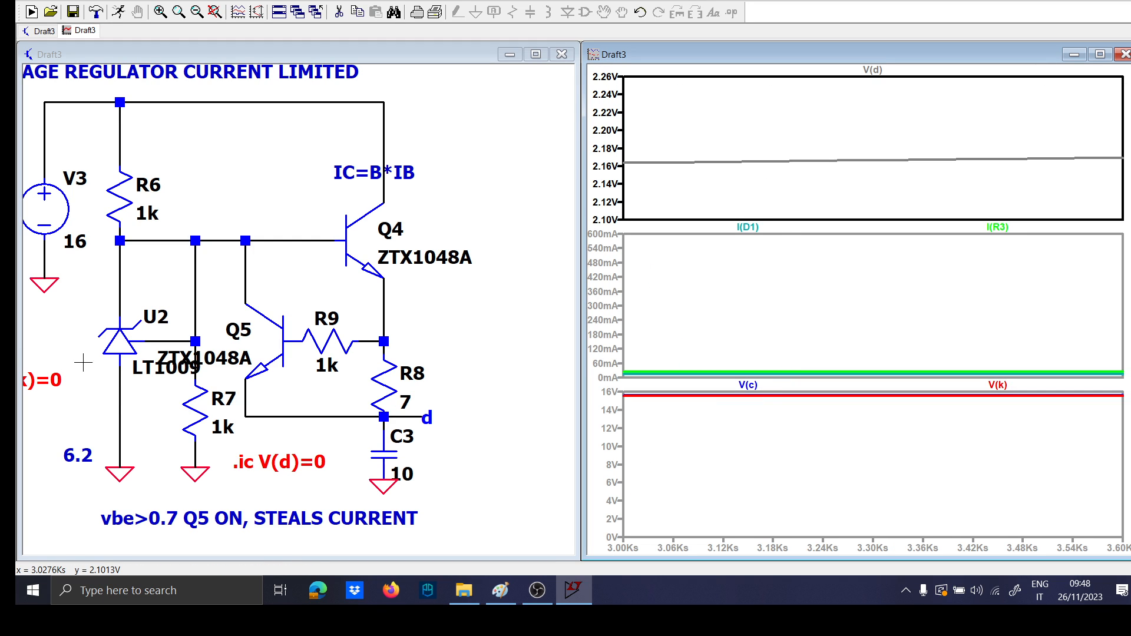
pyautogui.click(120, 247)
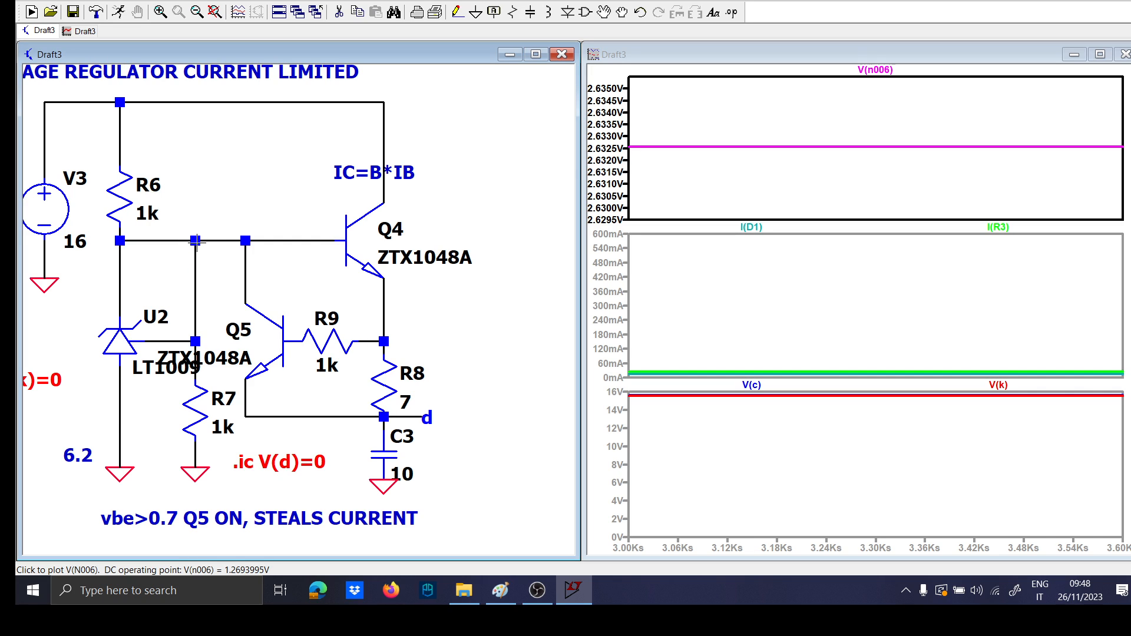
pyautogui.click(393, 414)
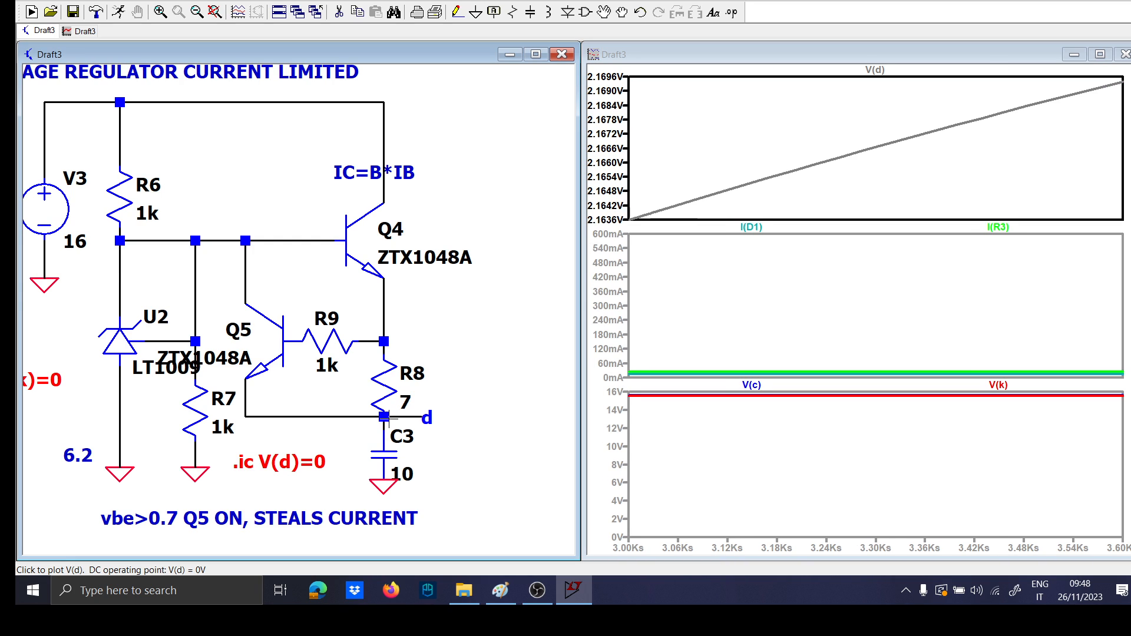
# Replace the LT1009 reference with a diode turned 180 degrees, cathode towards R6
pyautogui.press('F5')
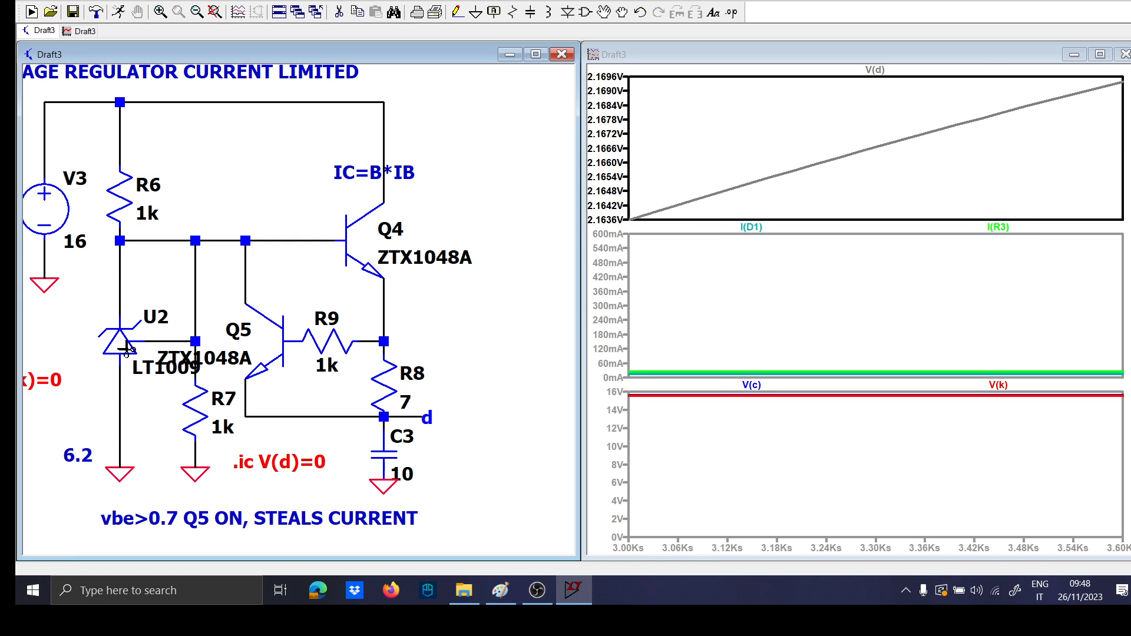
pyautogui.click(126, 348)
pyautogui.press('F2')
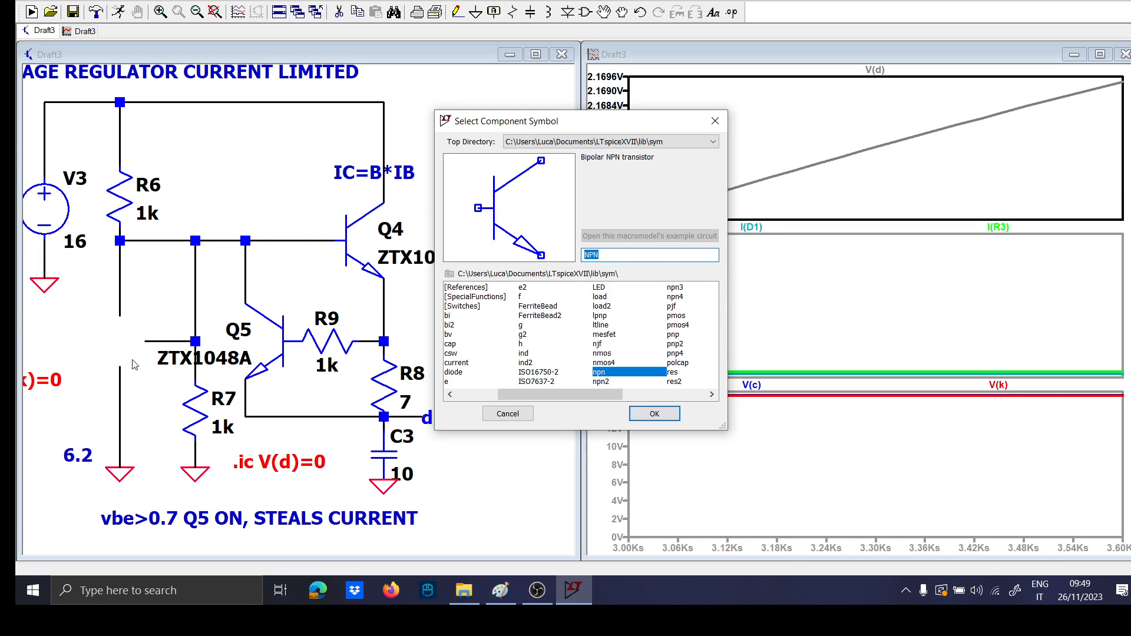
pyautogui.write('diode')
pyautogui.press('Return')
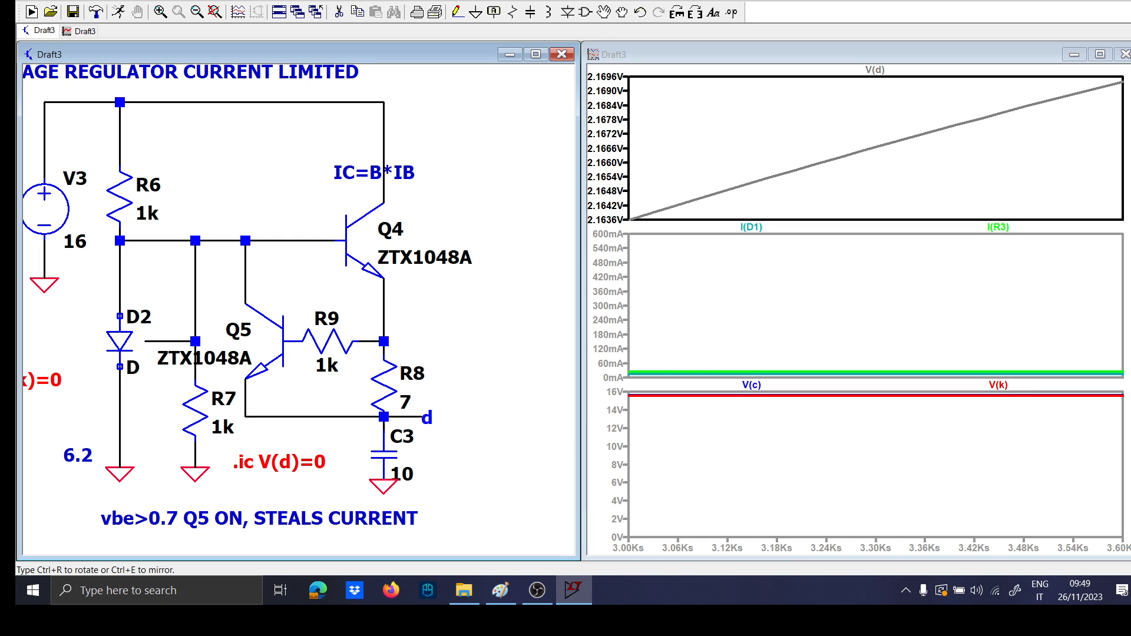
pyautogui.hotkey('ctrl', 'r')
pyautogui.hotkey('ctrl', 'r')
pyautogui.click(121, 339)
pyautogui.press('Escape')
# Assign the OnSemi BZX84C6V2L Zener model with 6.2 V breakdown to diode D2
pyautogui.rightClick(121, 340)
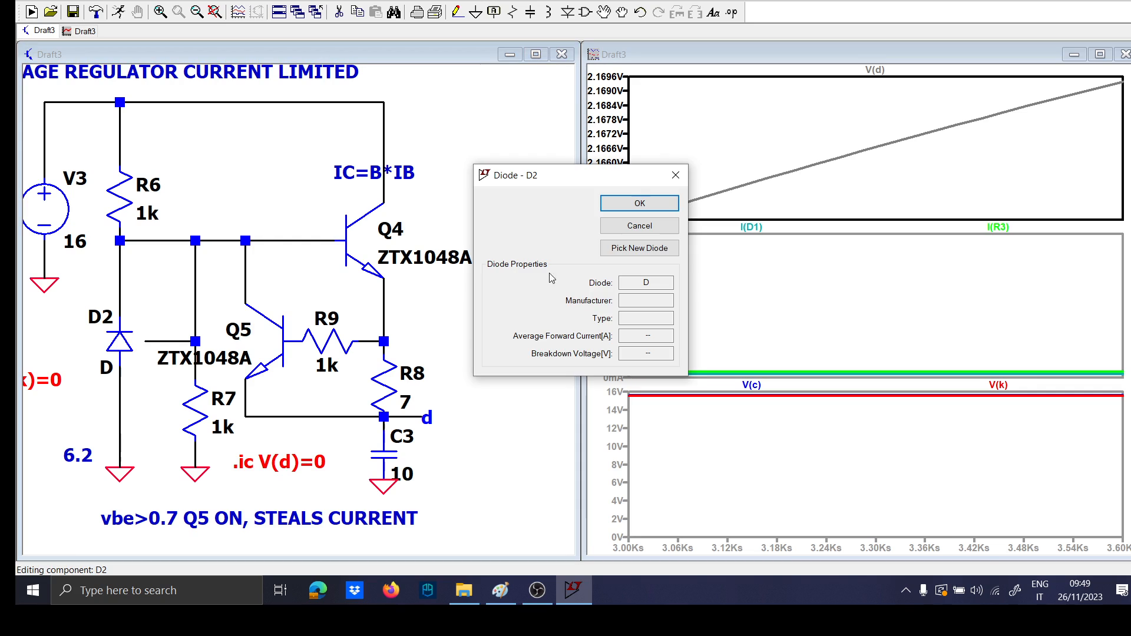
pyautogui.click(640, 248)
pyautogui.scroll(-5, 633, 288)
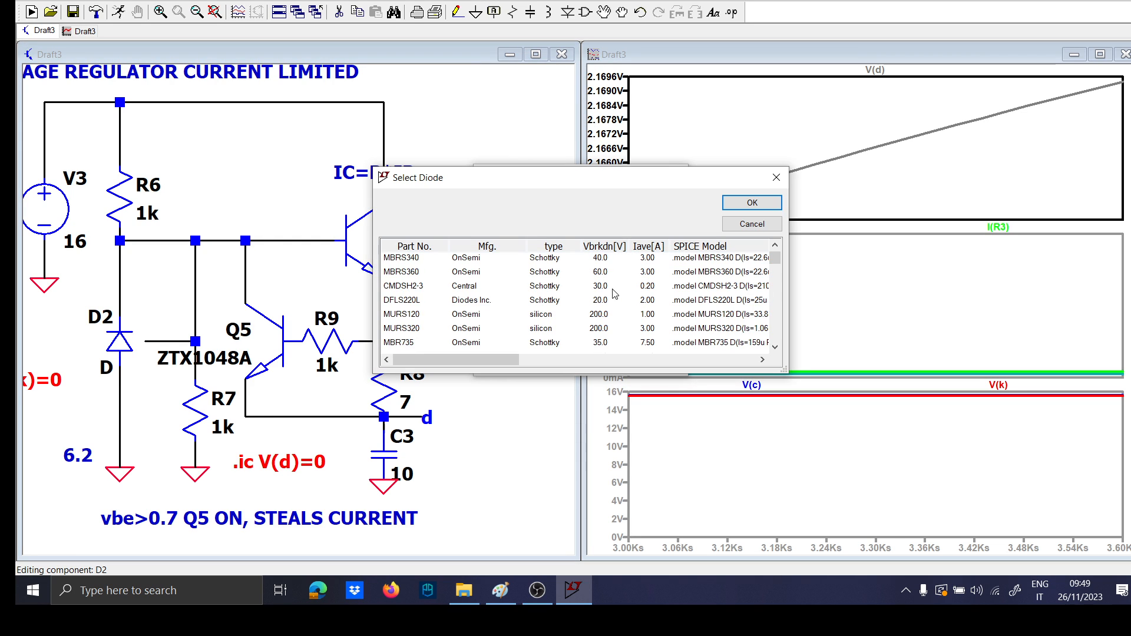
pyautogui.click(612, 286)
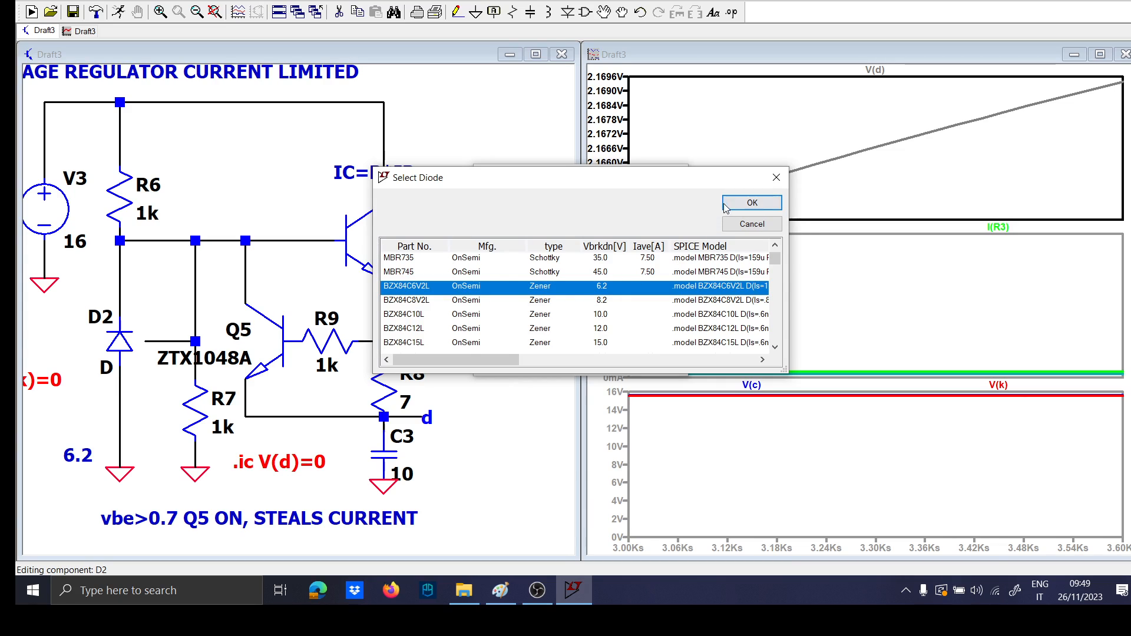
pyautogui.click(752, 203)
# Delete R7 together with its ground and the leftover wires of the former reference divider beside D2
pyautogui.press('F5')
pyautogui.moveTo(214, 491); pyautogui.dragTo(157, 251)
pyautogui.click(183, 341)
pyautogui.click(197, 325)
pyautogui.press('Escape')
# Rerun the simulation, examine the end of the voltage curve at node d, and check D2's diode properties
pyautogui.scroll(-1, 179, 412)
pyautogui.moveTo(179, 413); pyautogui.dragTo(303, 411)
pyautogui.scroll(1, 240, 374)
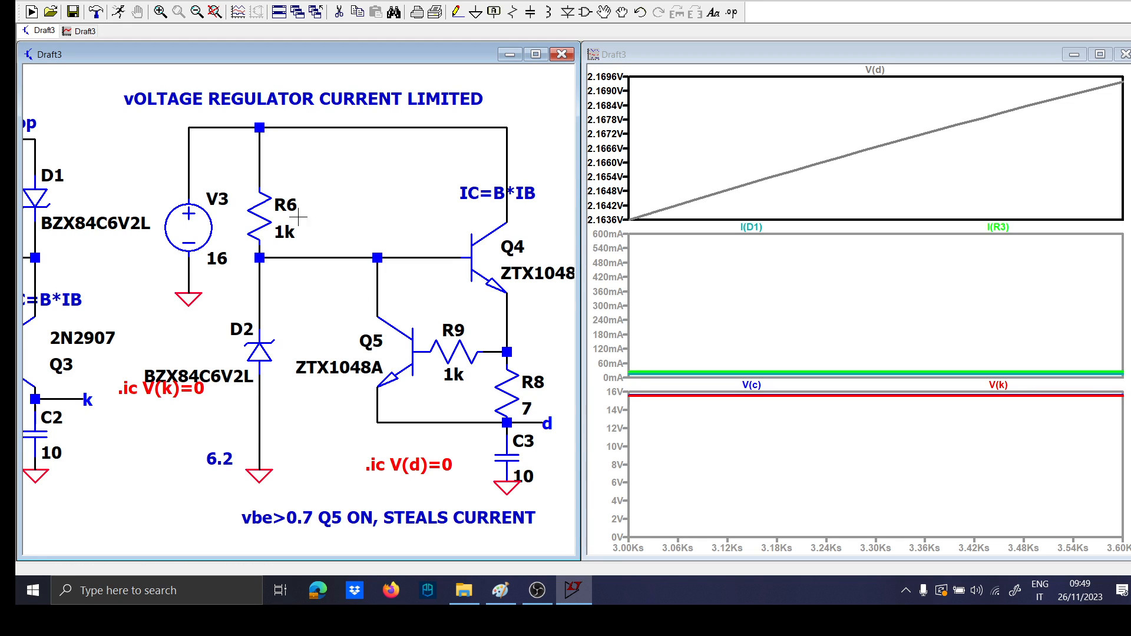
pyautogui.scroll(2, 266, 463)
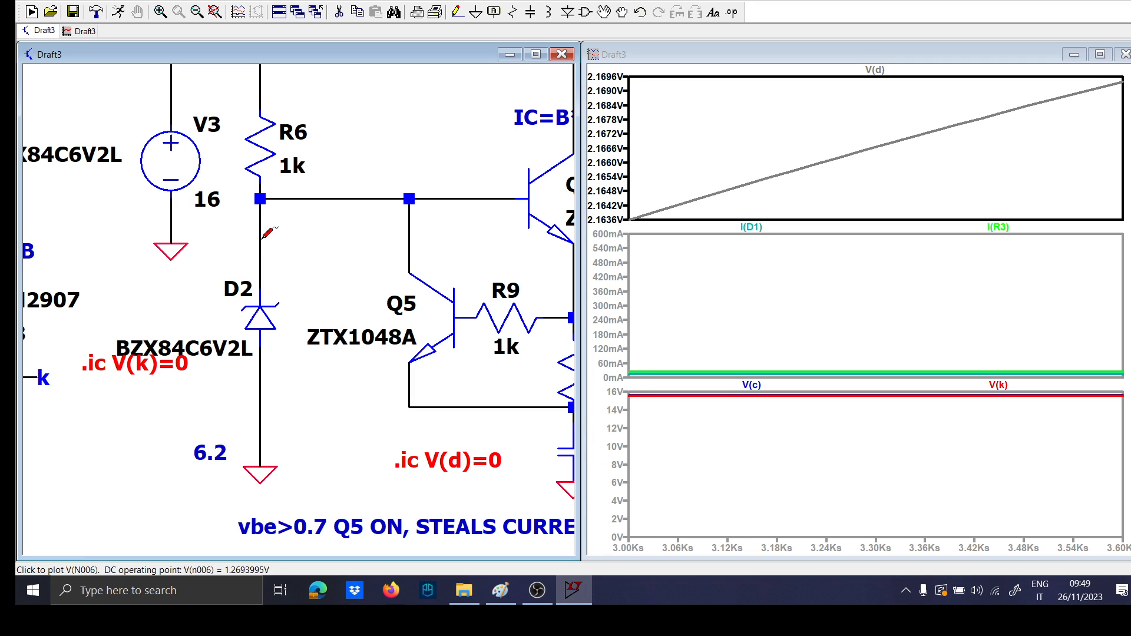
pyautogui.click(119, 13)
pyautogui.moveTo(902, 92); pyautogui.dragTo(1125, 75)
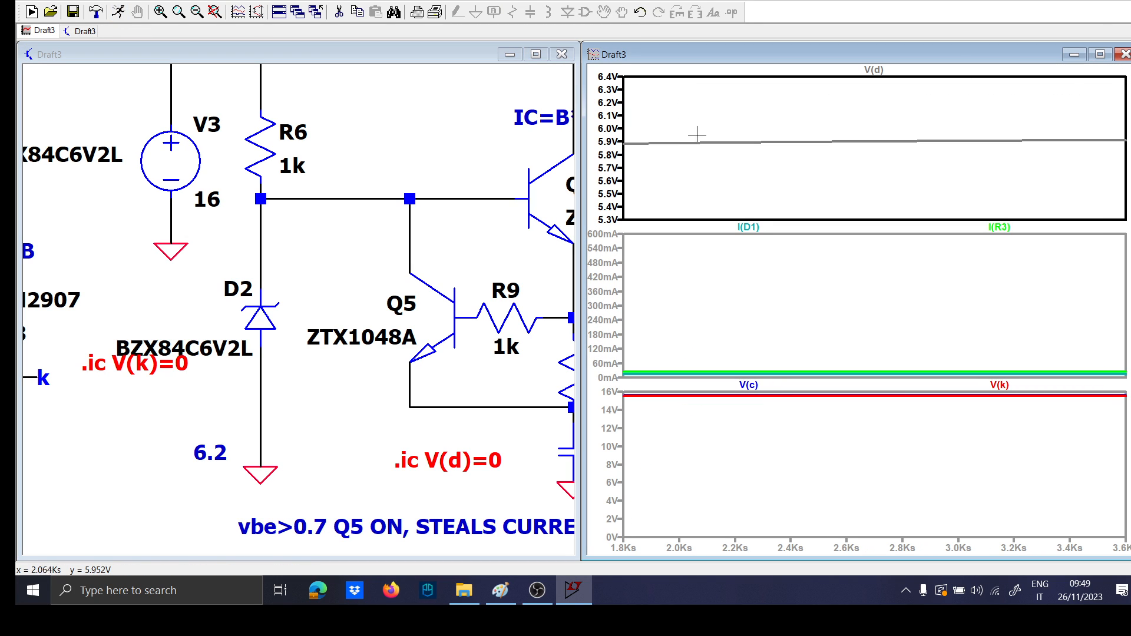
pyautogui.rightClick(943, 84)
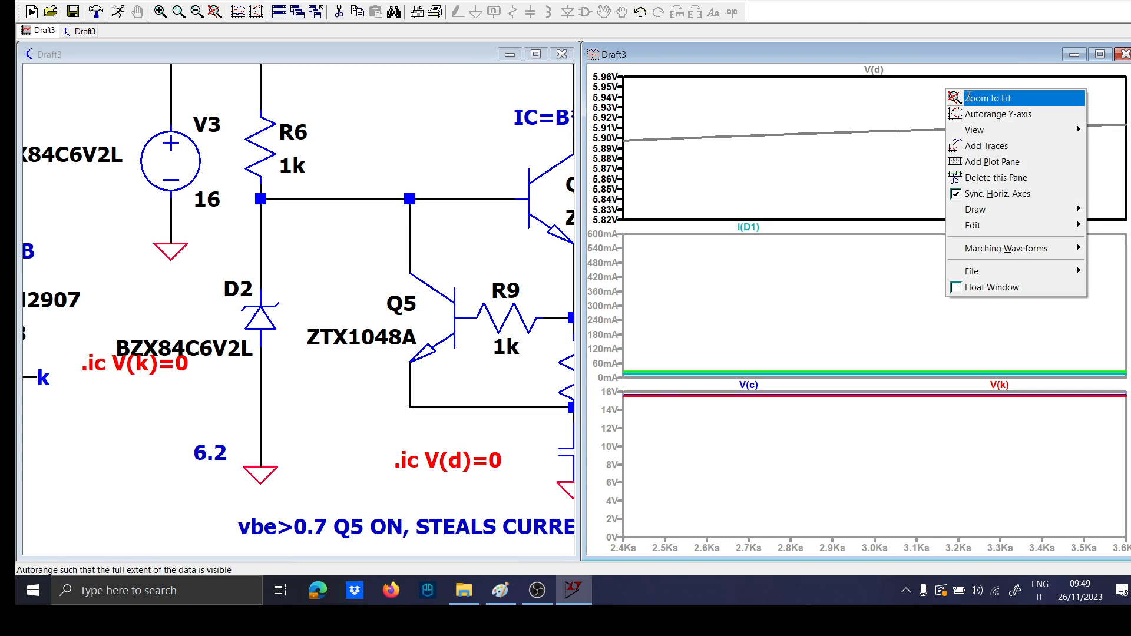
pyautogui.click(989, 92)
pyautogui.rightClick(248, 333)
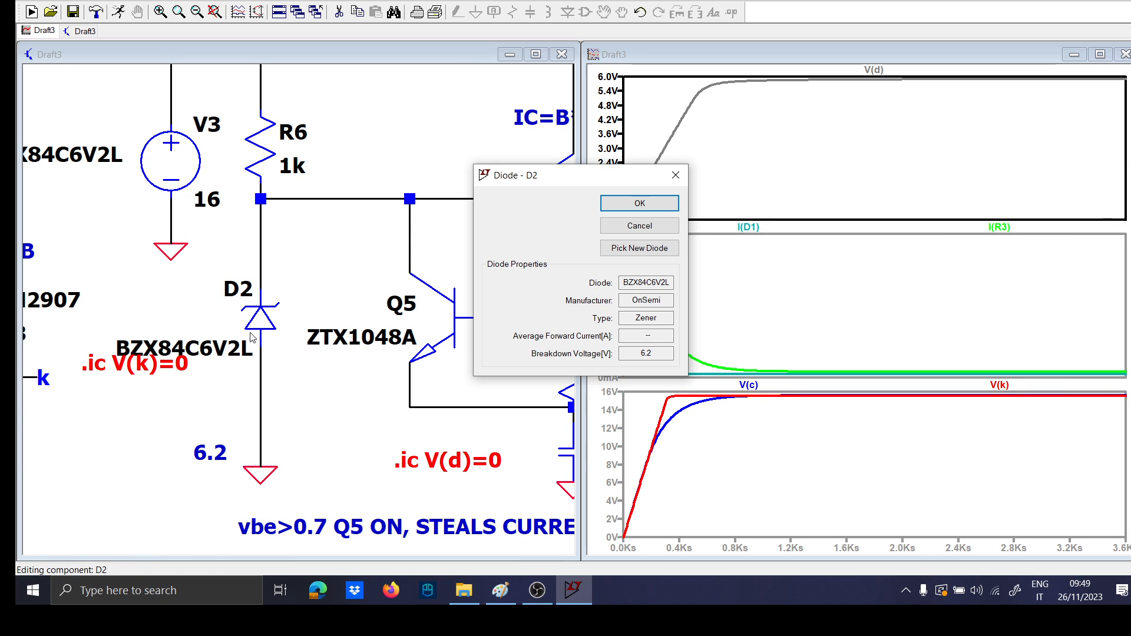
pyautogui.press('Escape')
# Plot the voltage across R8 and inspect its curve over the full simulation time
pyautogui.moveTo(456, 292); pyautogui.dragTo(327, 263)
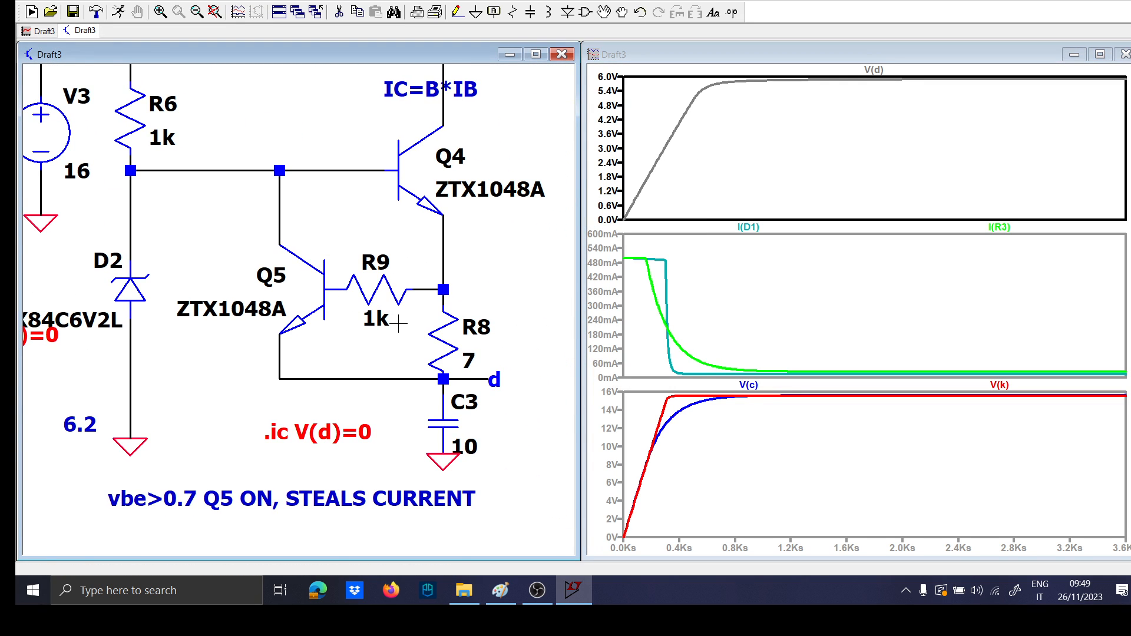
pyautogui.moveTo(450, 287); pyautogui.dragTo(452, 371)
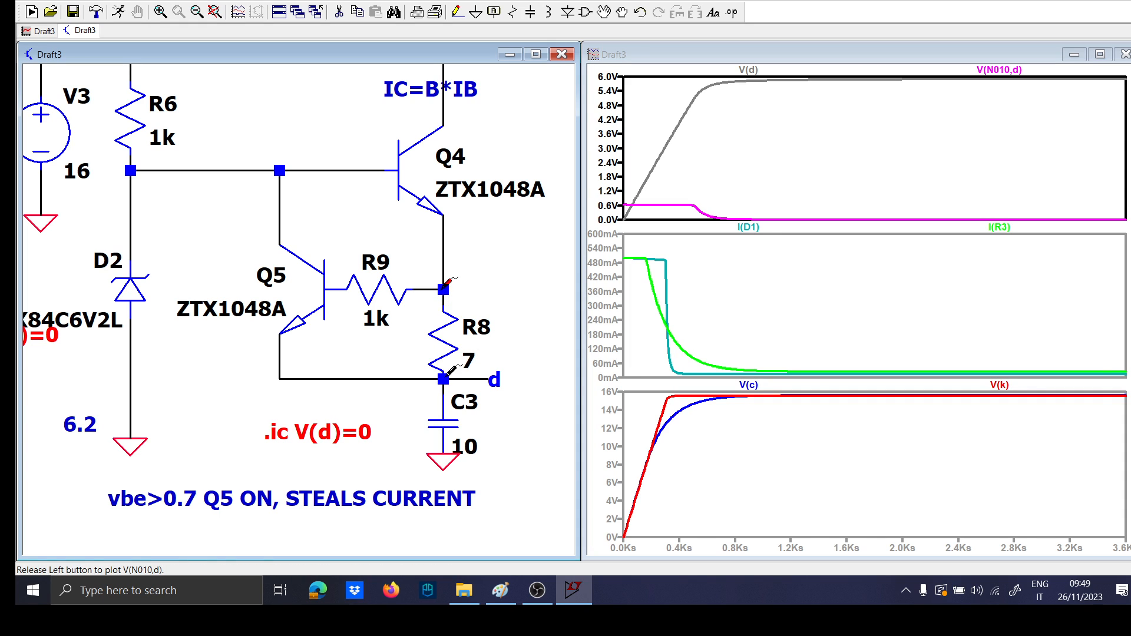
pyautogui.moveTo(928, 184); pyautogui.dragTo(1000, 218)
pyautogui.rightClick(914, 183)
pyautogui.click(928, 181)
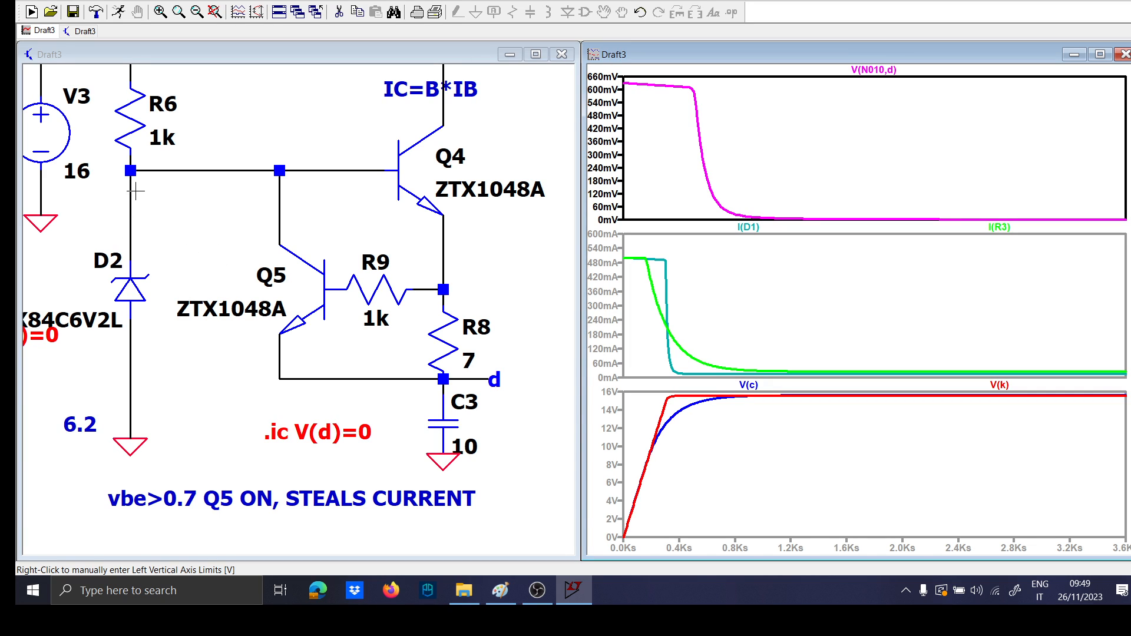
# Plot Q4's base, base-emitter and collector-emitter voltages, leaving only the collector-emitter trace in the upper plot
pyautogui.click(130, 171)
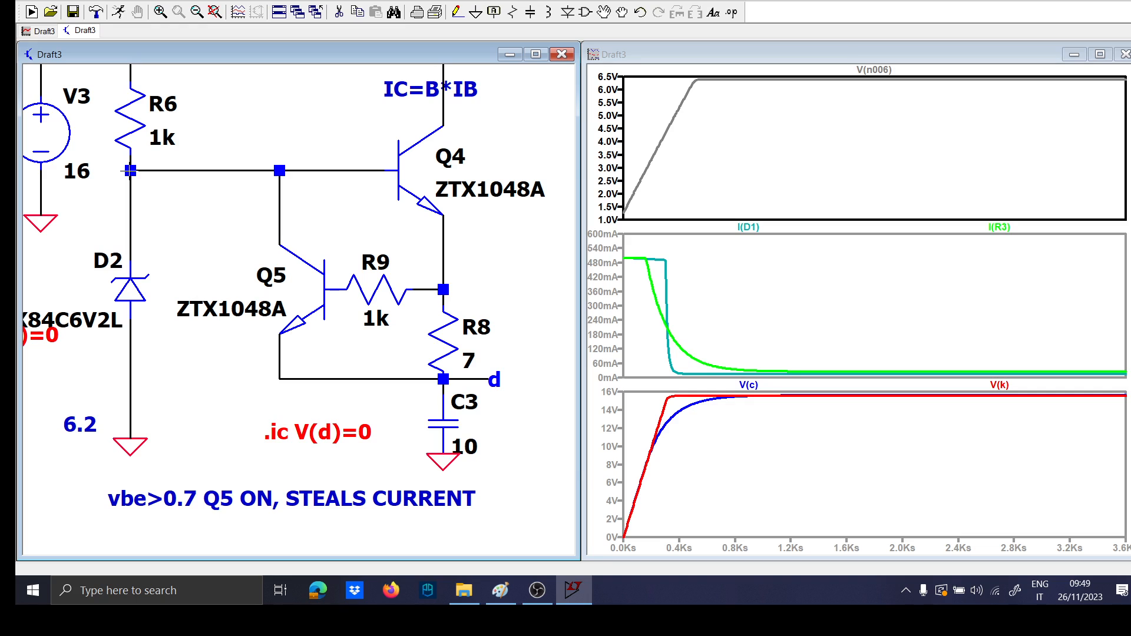
pyautogui.moveTo(365, 171)
pyautogui.mouseDown()
pyautogui.moveTo(456, 236)
pyautogui.moveTo(447, 227)
pyautogui.mouseUp()
pyautogui.scroll(-2, 403, 224)
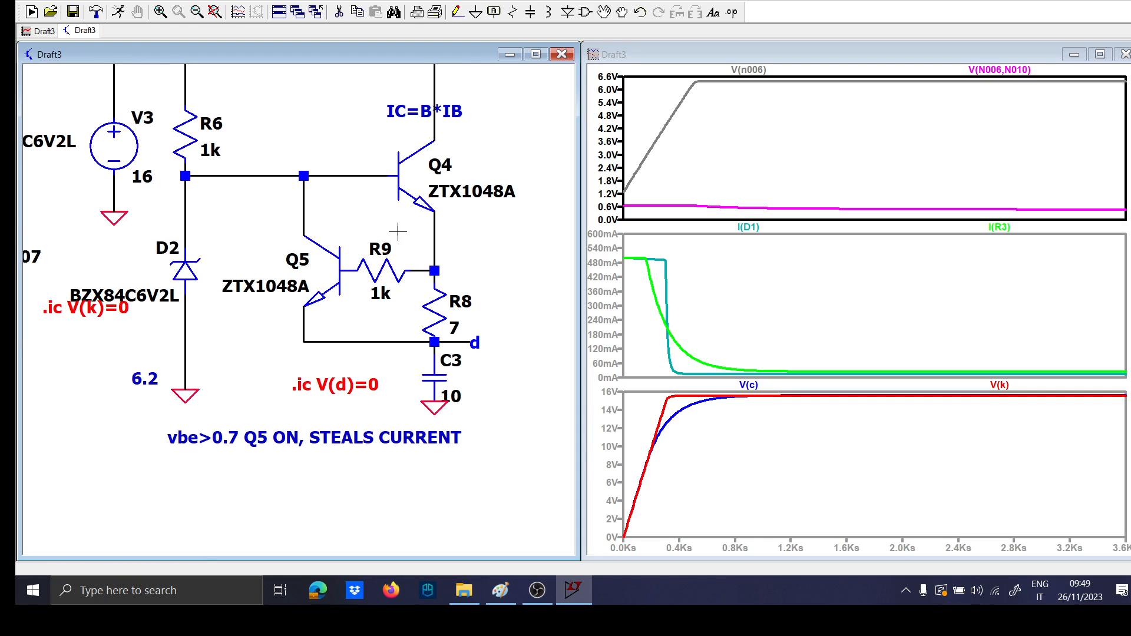
pyautogui.moveTo(393, 211); pyautogui.dragTo(394, 313)
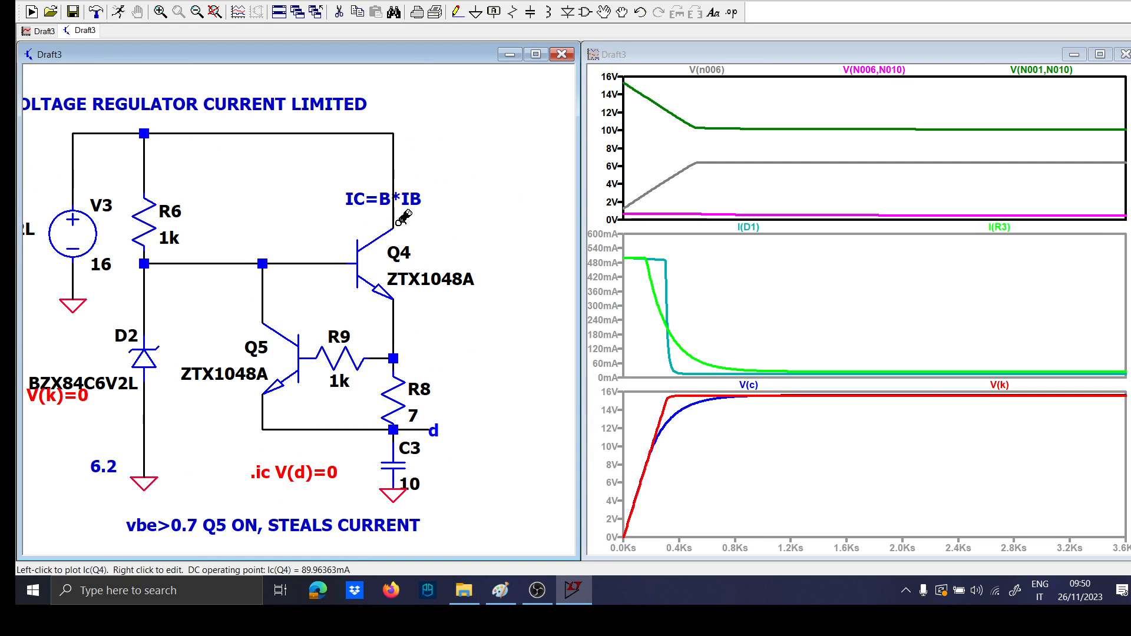
pyautogui.moveTo(394, 209); pyautogui.dragTo(393, 313)
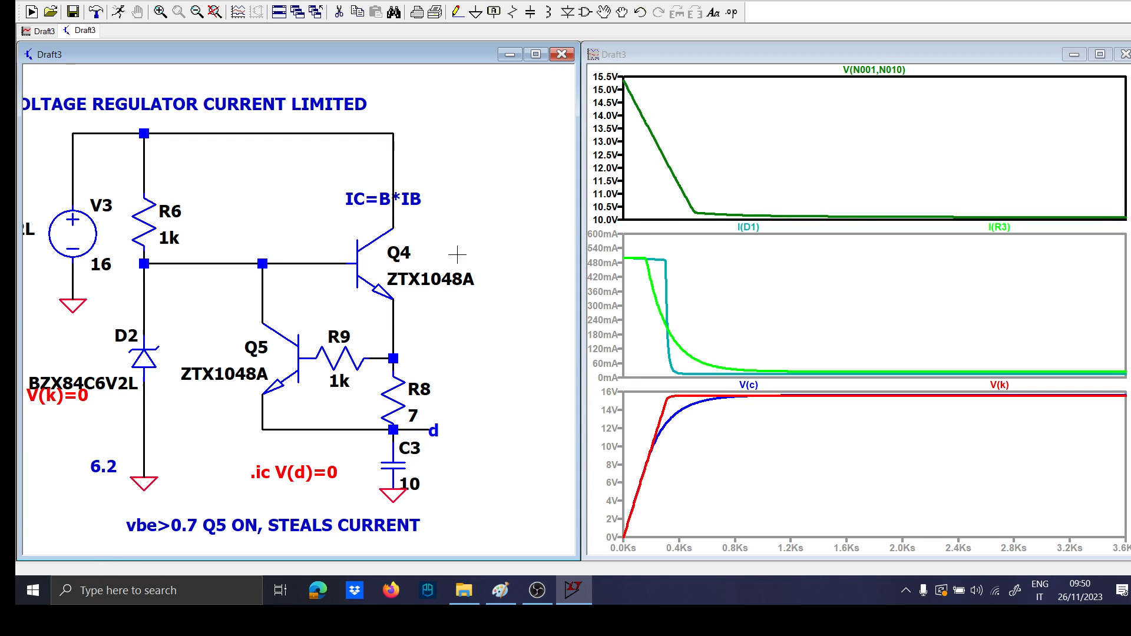
# Add the comment "VCE=0.2" beside transistor Q4 on the schematic
pyautogui.scroll(1, 383, 281)
pyautogui.scroll(1, 383, 281)
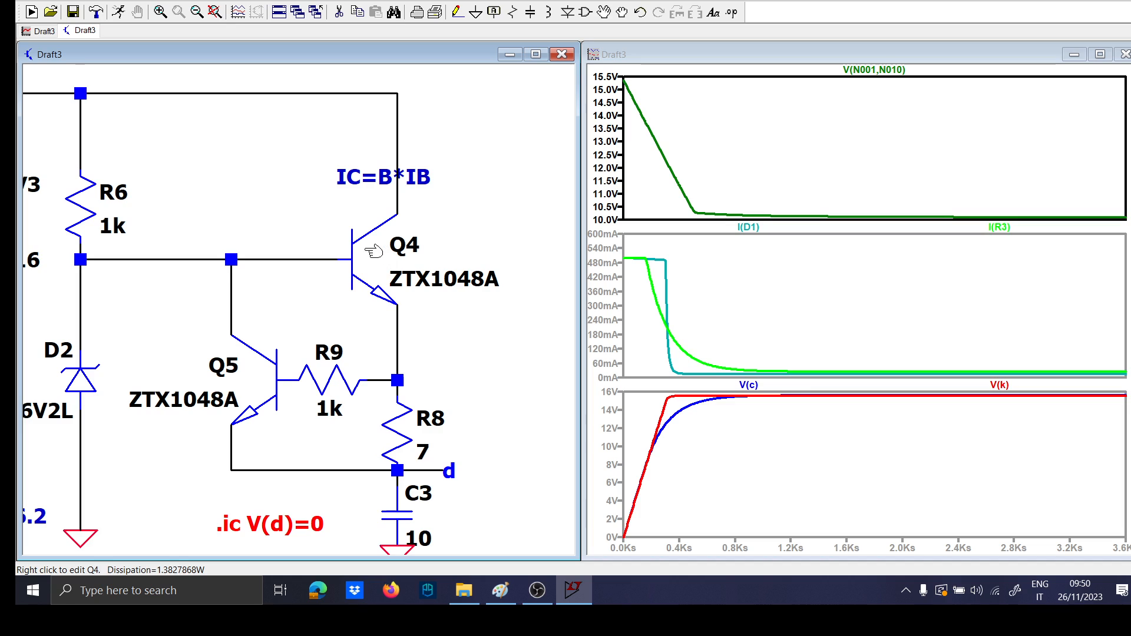
pyautogui.press('t')
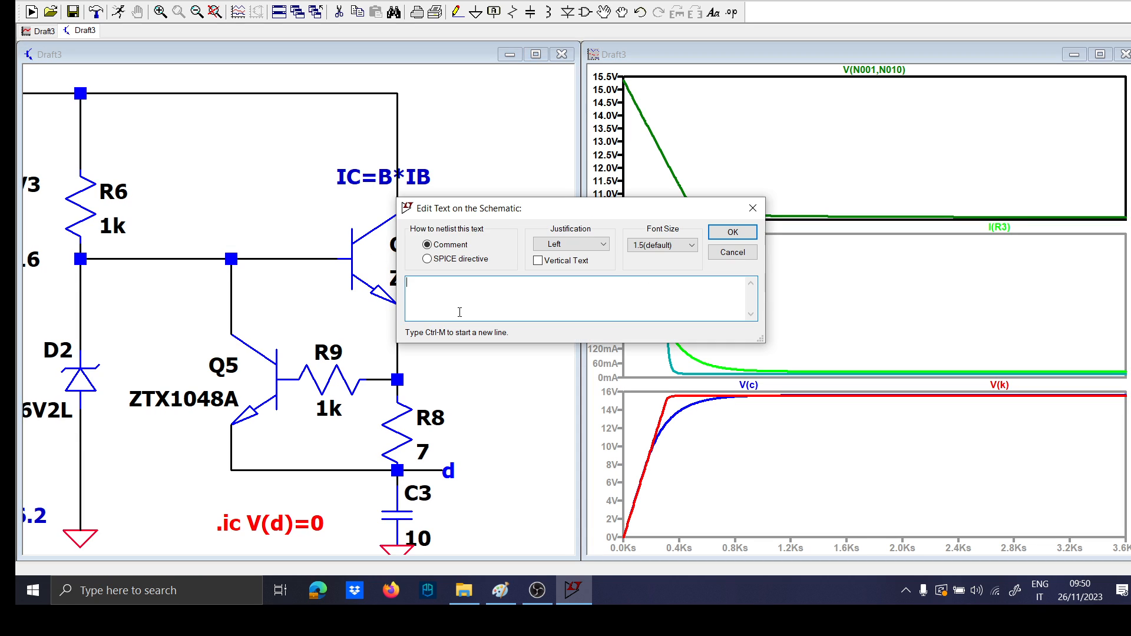
pyautogui.write('VCE=0.2')
pyautogui.press('Return')
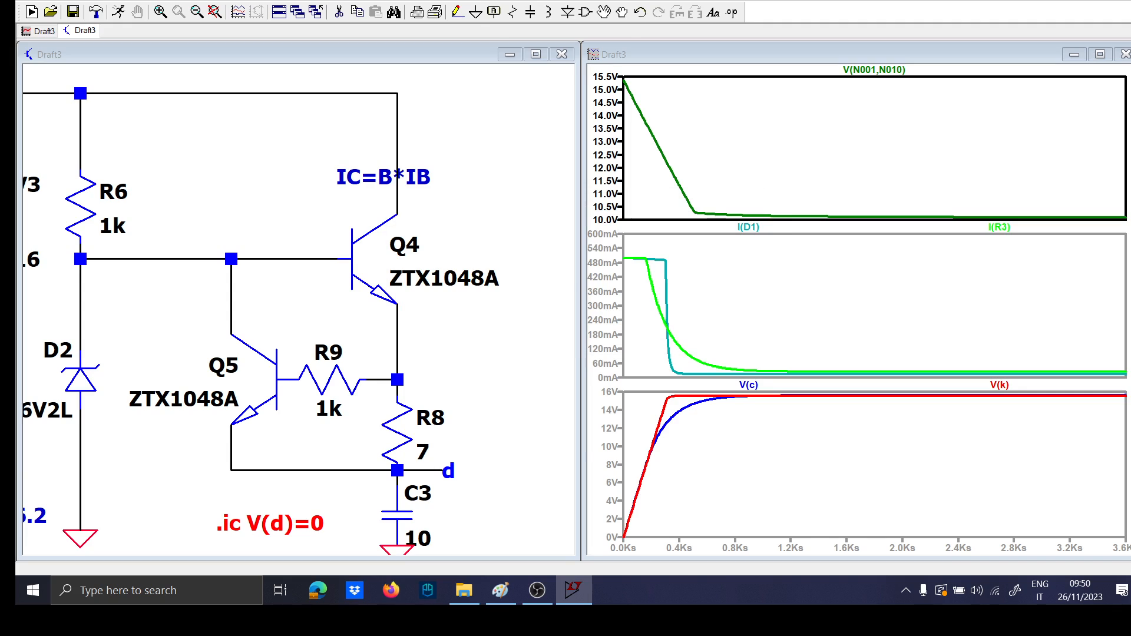
pyautogui.click(443, 244)
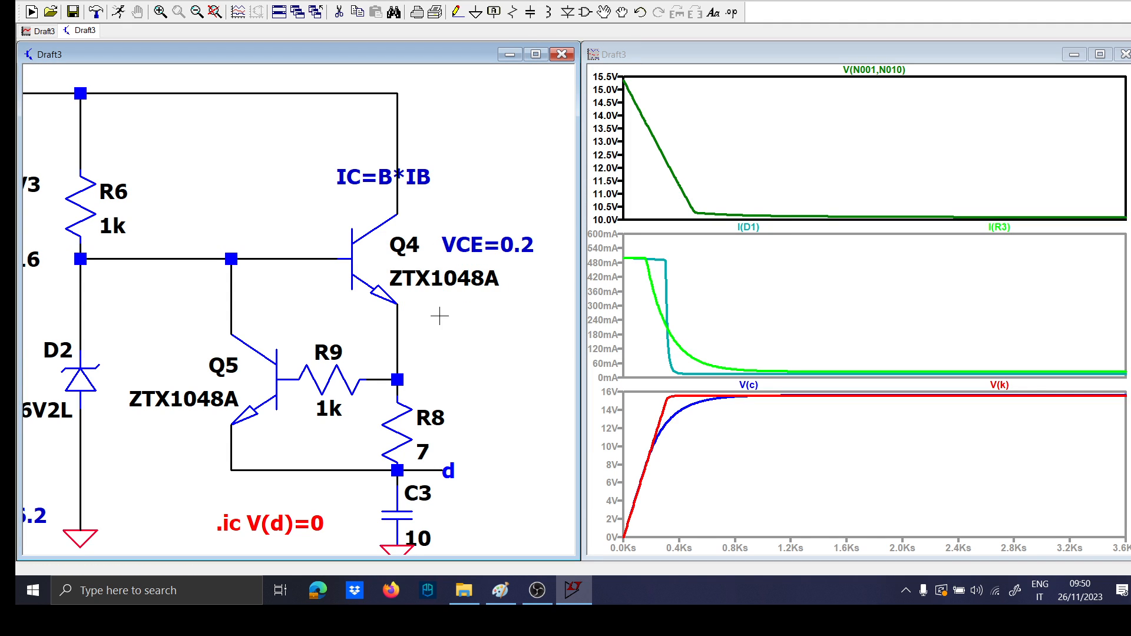
# Plot only the voltage at the junction of R6 and D2 in the upper plot
pyautogui.moveTo(285, 308); pyautogui.dragTo(330, 304)
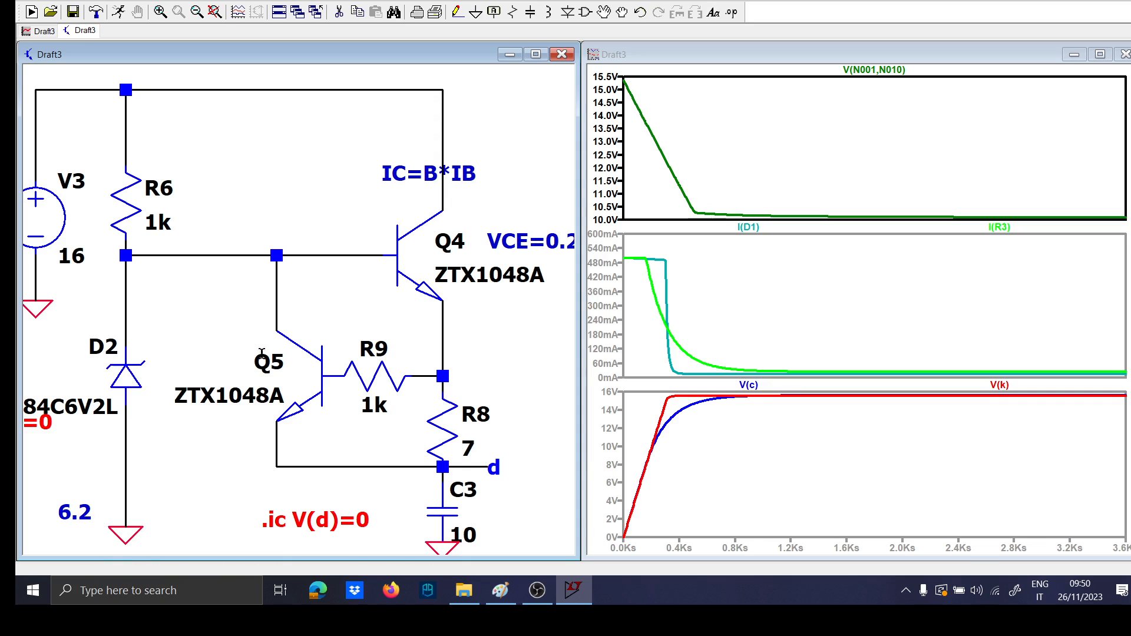
pyautogui.scroll(-1, 308, 332)
pyautogui.moveTo(227, 334); pyautogui.dragTo(182, 314)
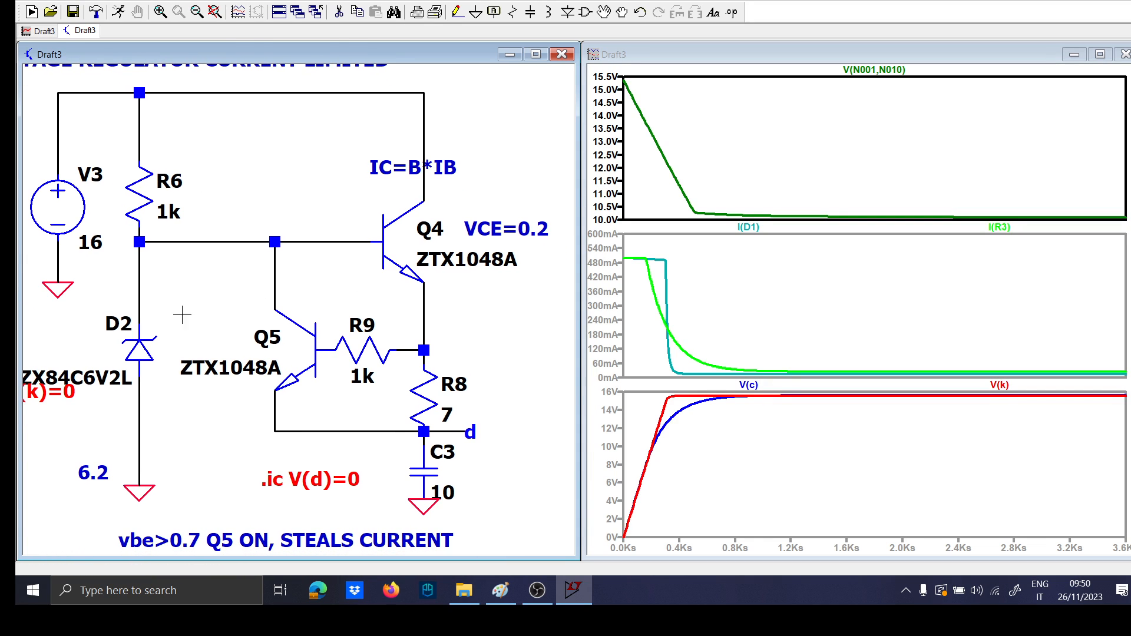
pyautogui.click(135, 244)
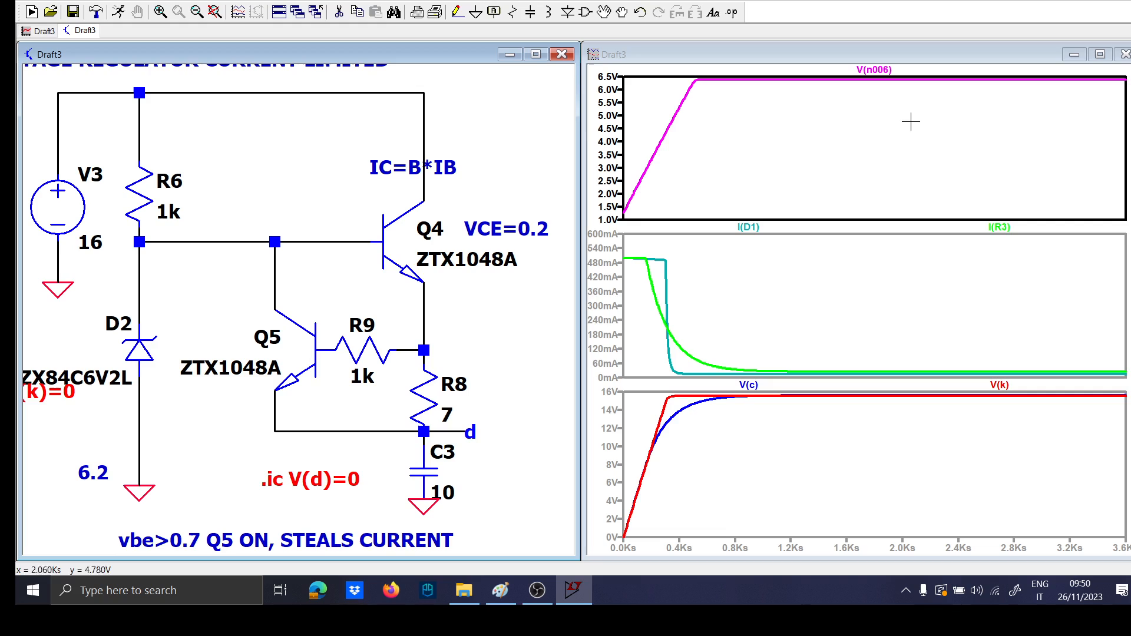
# Add the node d voltage to the upper plot and zoom in on the final seconds of both traces
pyautogui.click(451, 432)
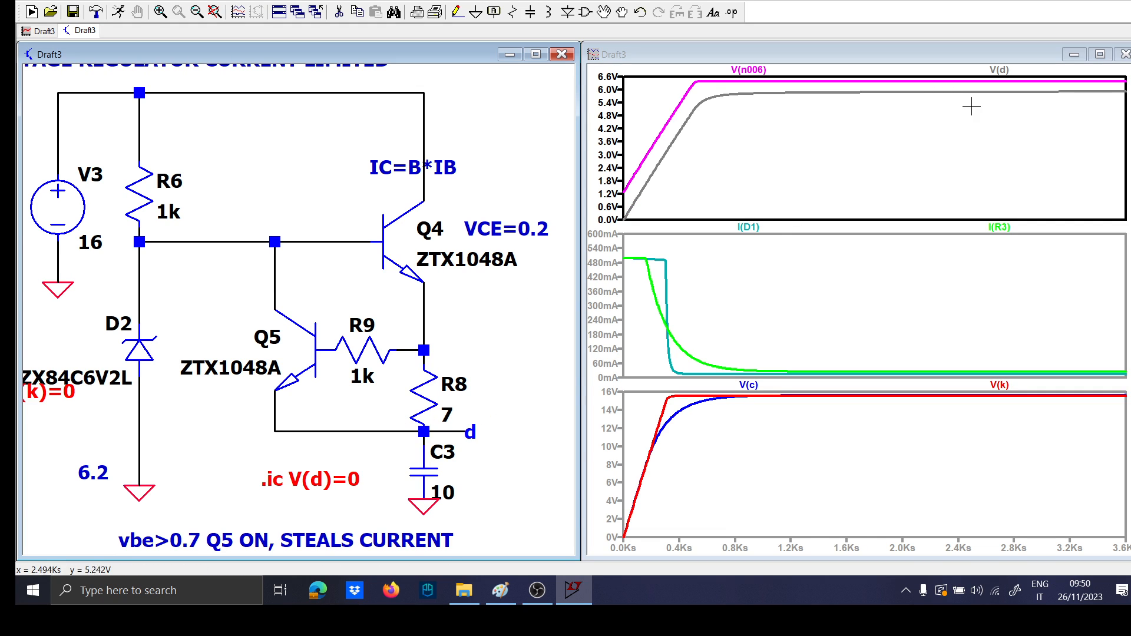
pyautogui.moveTo(1070, 219); pyautogui.dragTo(1120, 79)
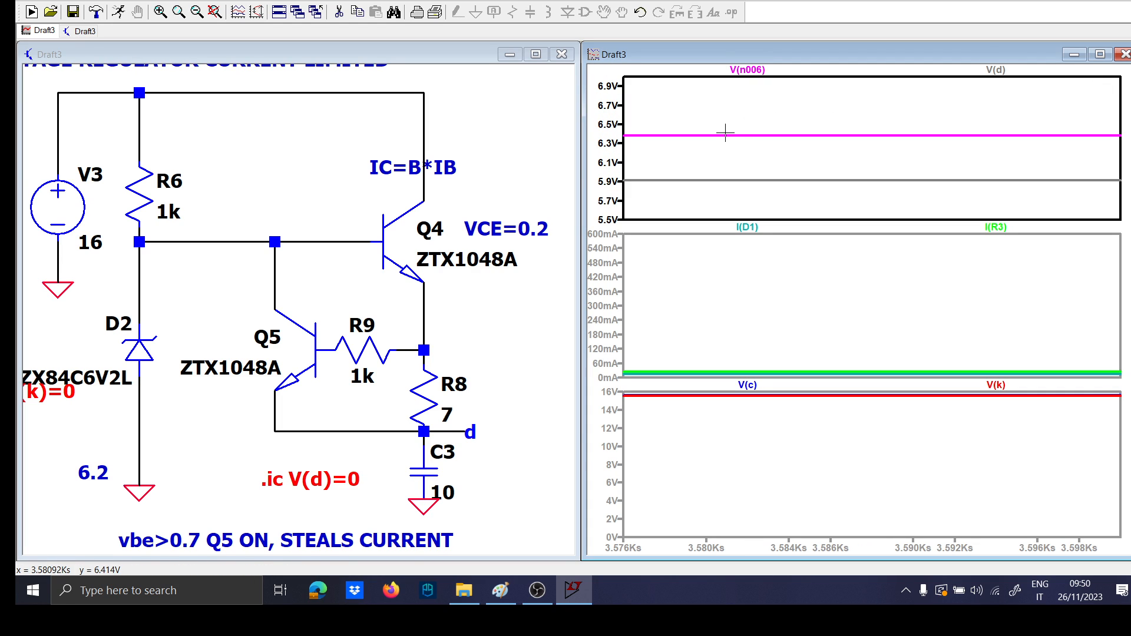
# Change transistor Q4 to the 2N2222 model and rerun the simulation
pyautogui.rightClick(400, 262)
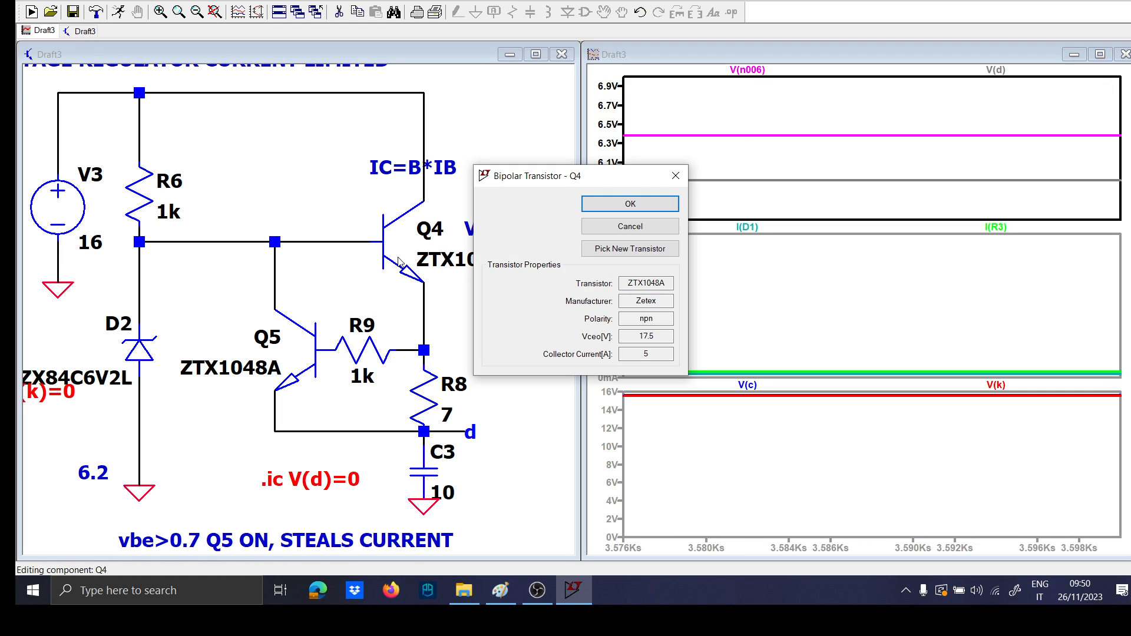
pyautogui.click(589, 253)
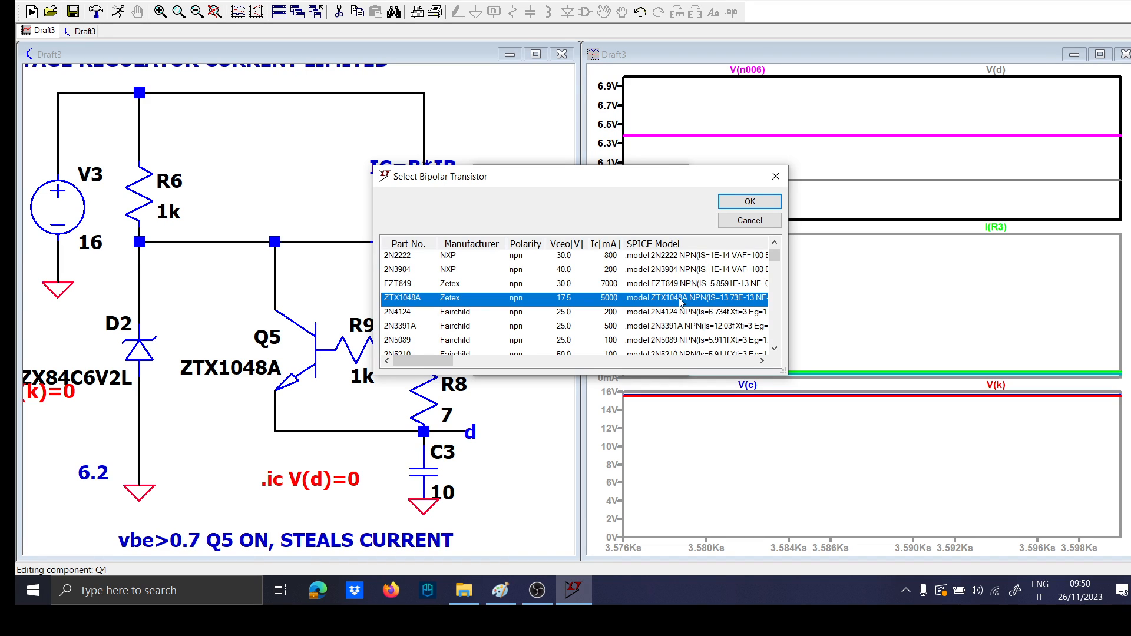
pyautogui.click(636, 260)
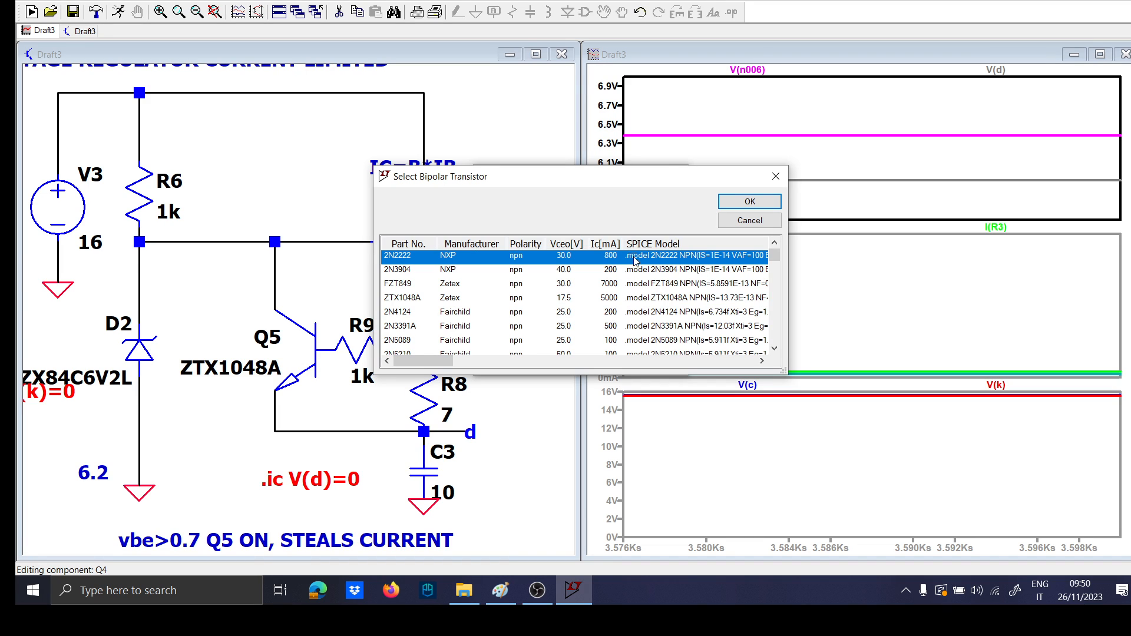
pyautogui.click(725, 209)
pyautogui.click(118, 12)
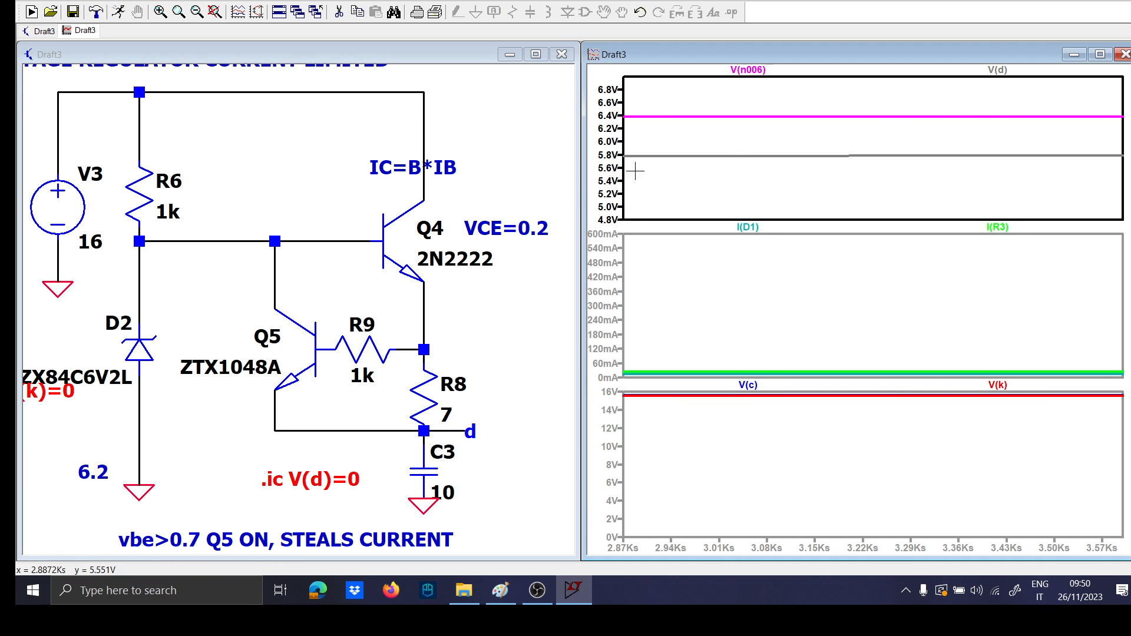
# Replace transistor Q4's model with the Rohm 2SCR554R and rerun the simulation
pyautogui.rightClick(389, 256)
pyautogui.click(600, 253)
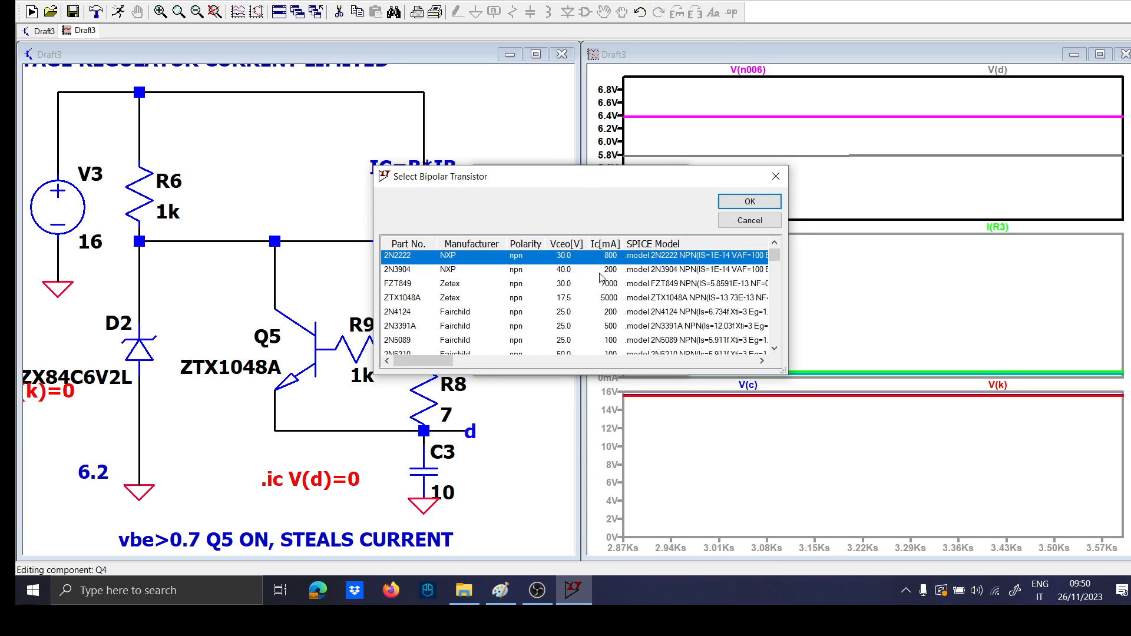
pyautogui.scroll(-20, 605, 286)
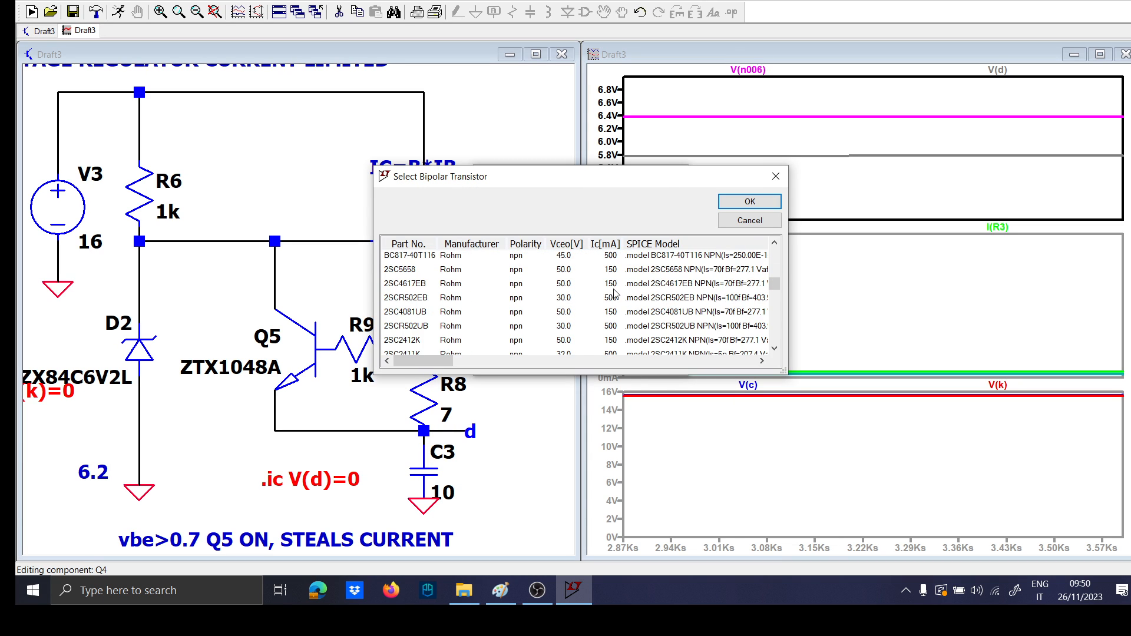
pyautogui.scroll(-5, 616, 296)
pyautogui.scroll(15, 517, 297)
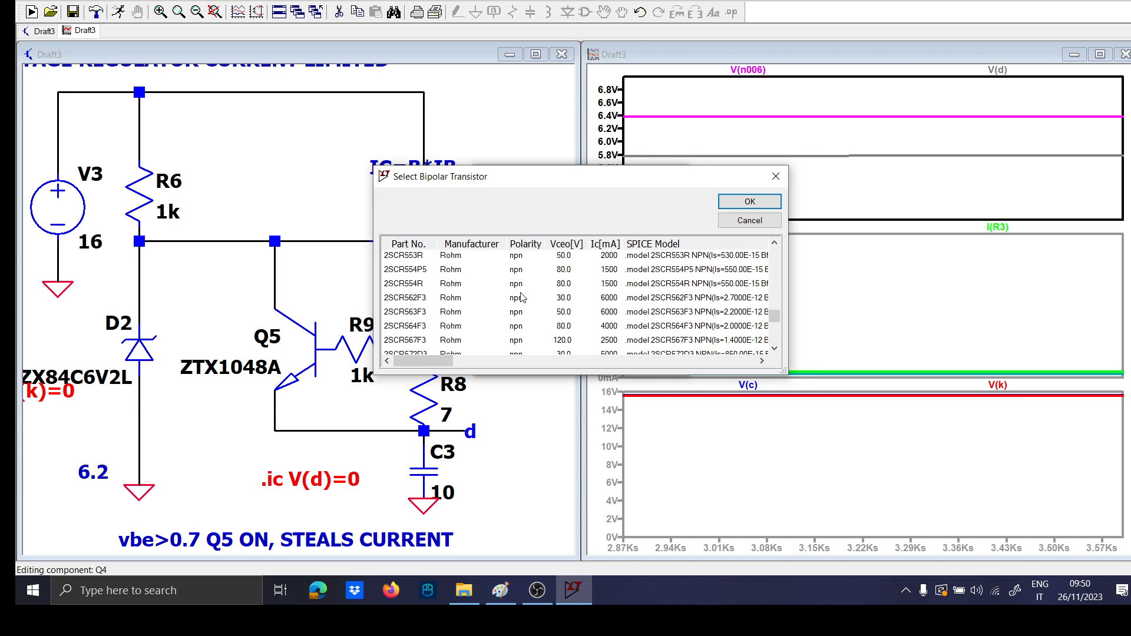
pyautogui.click(528, 285)
pyautogui.click(743, 201)
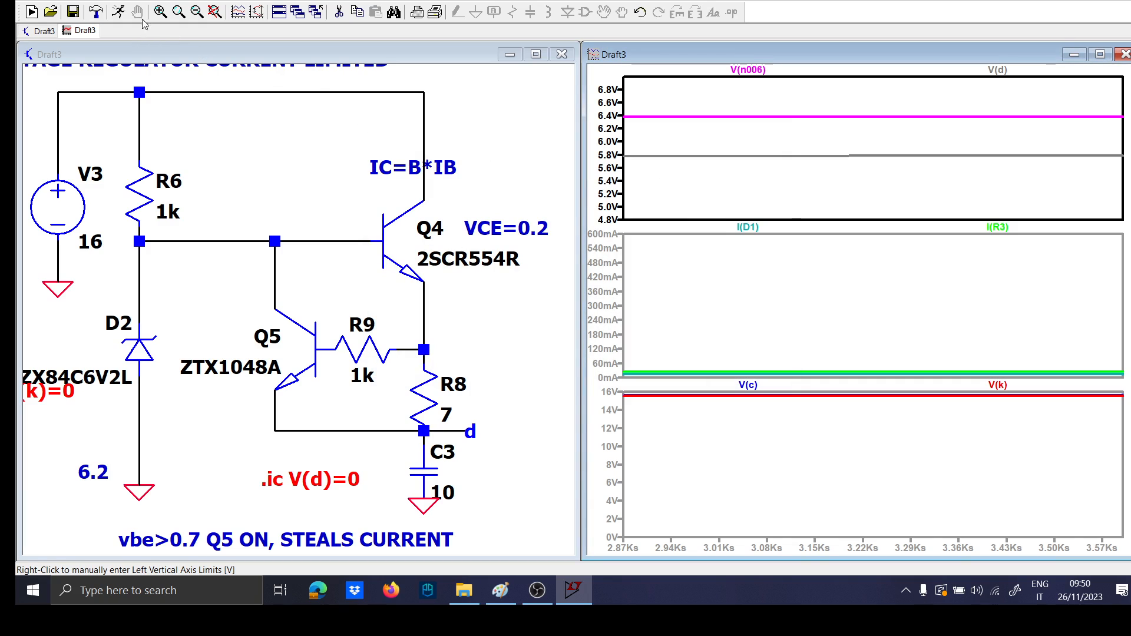
pyautogui.click(117, 12)
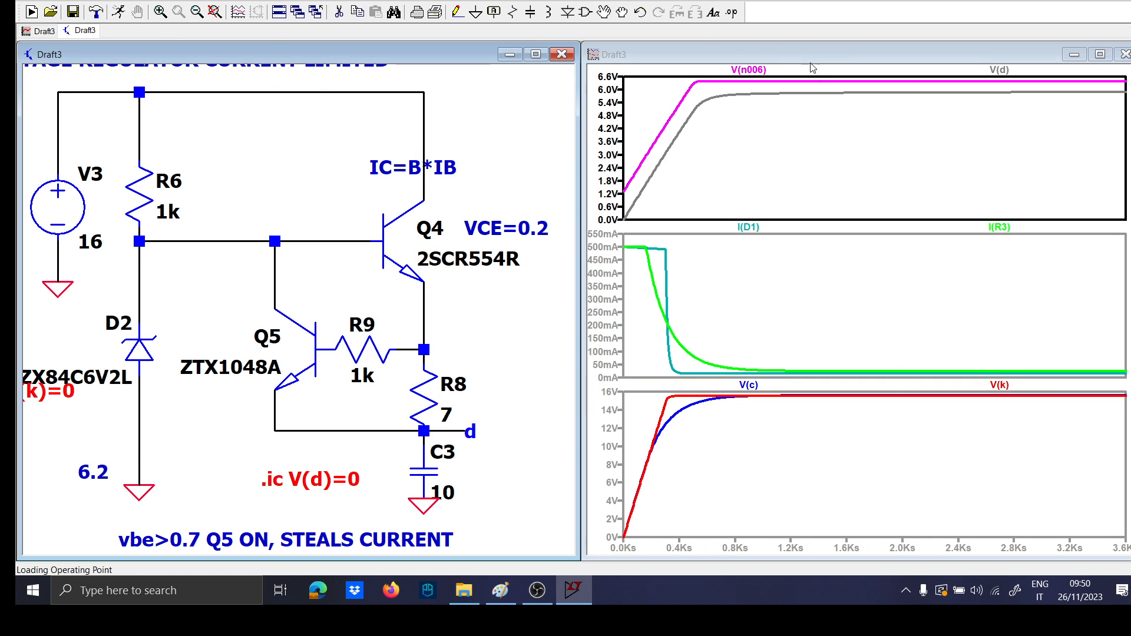
# Plot only the voltage at node d in the upper plot, and add the current through R8
pyautogui.scroll(-2, 380, 368)
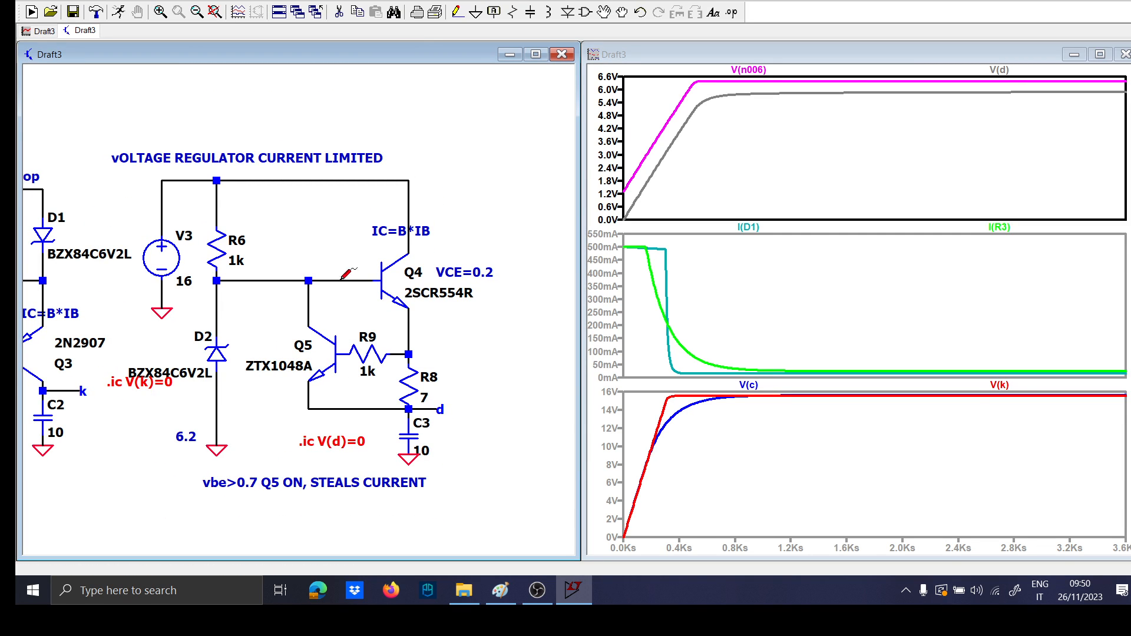
pyautogui.scroll(-2, 340, 286)
pyautogui.moveTo(413, 318); pyautogui.dragTo(491, 320)
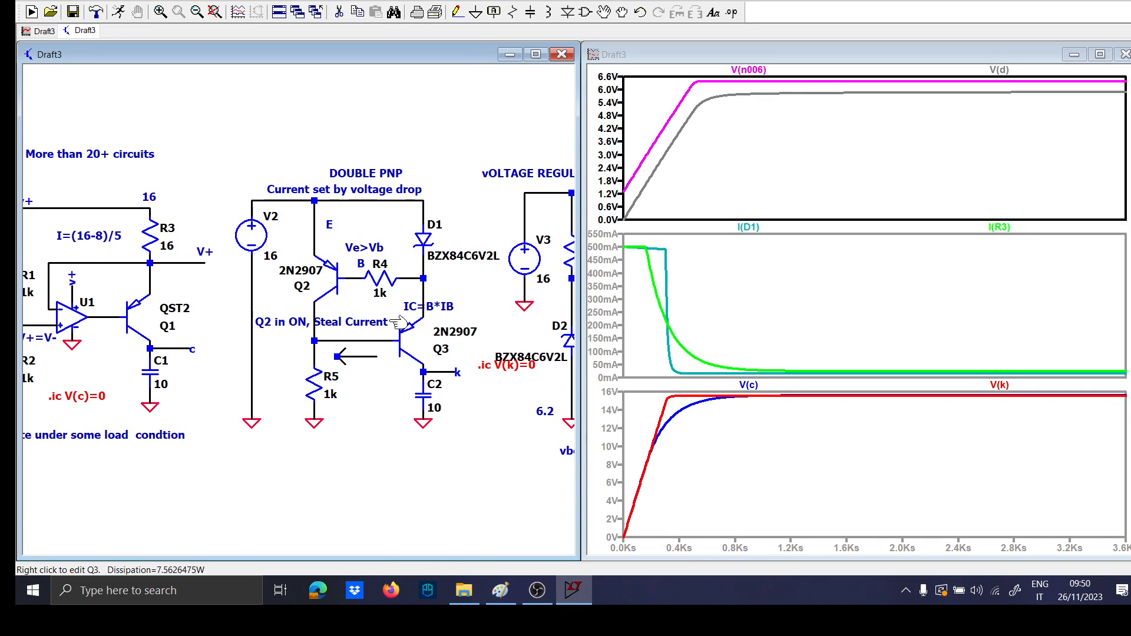
pyautogui.moveTo(254, 351); pyautogui.dragTo(171, 350)
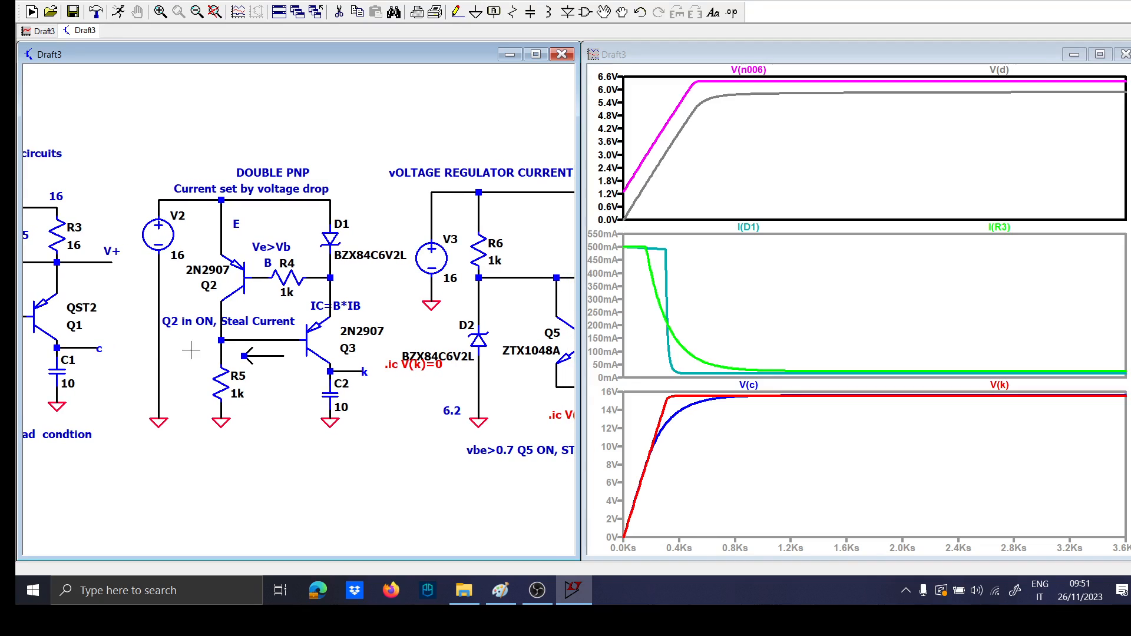
pyautogui.moveTo(442, 384); pyautogui.dragTo(250, 385)
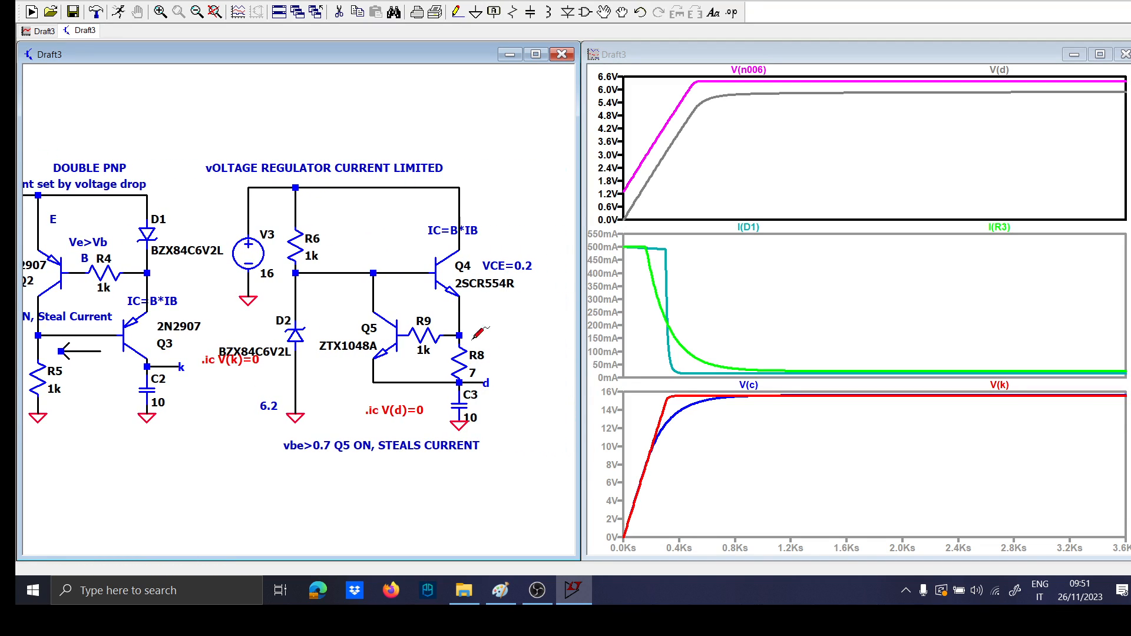
pyautogui.click(478, 377)
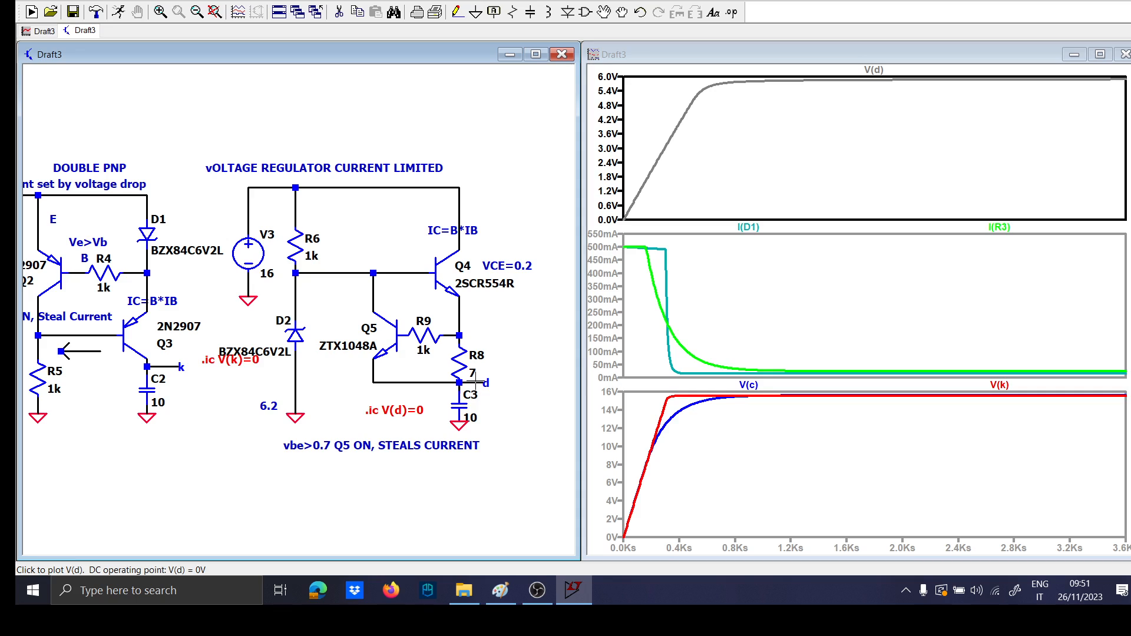
pyautogui.click(461, 364)
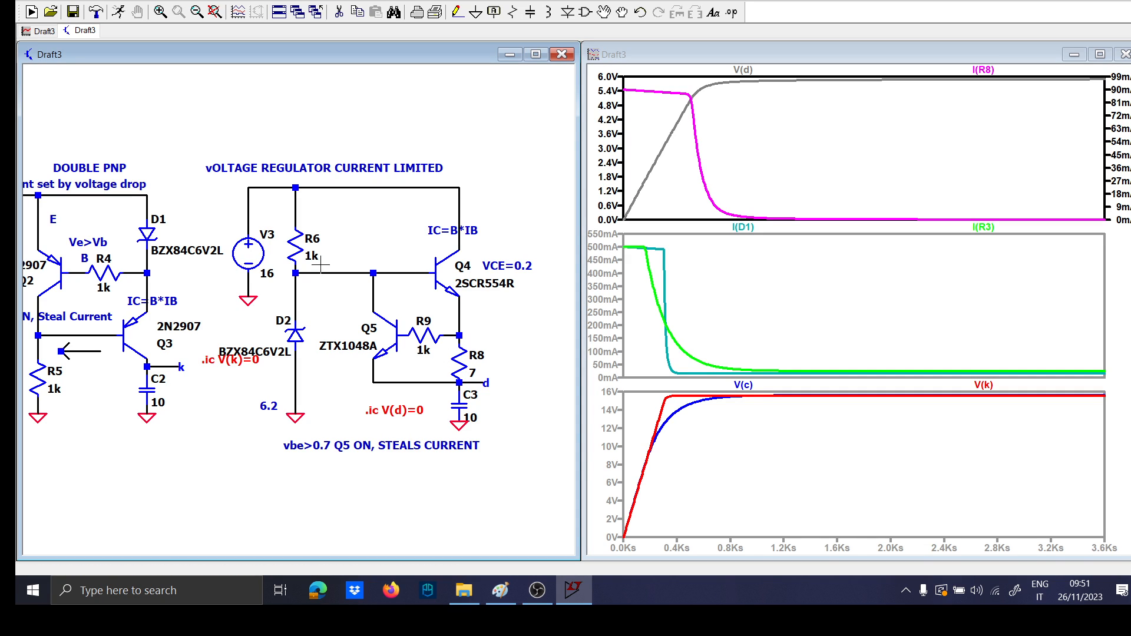
# Examine the current-limited voltage regulator schematic and compare it with the double PNP and op-amp charger circuits
pyautogui.scroll(-1, 312, 317)
pyautogui.scroll(2, 317, 374)
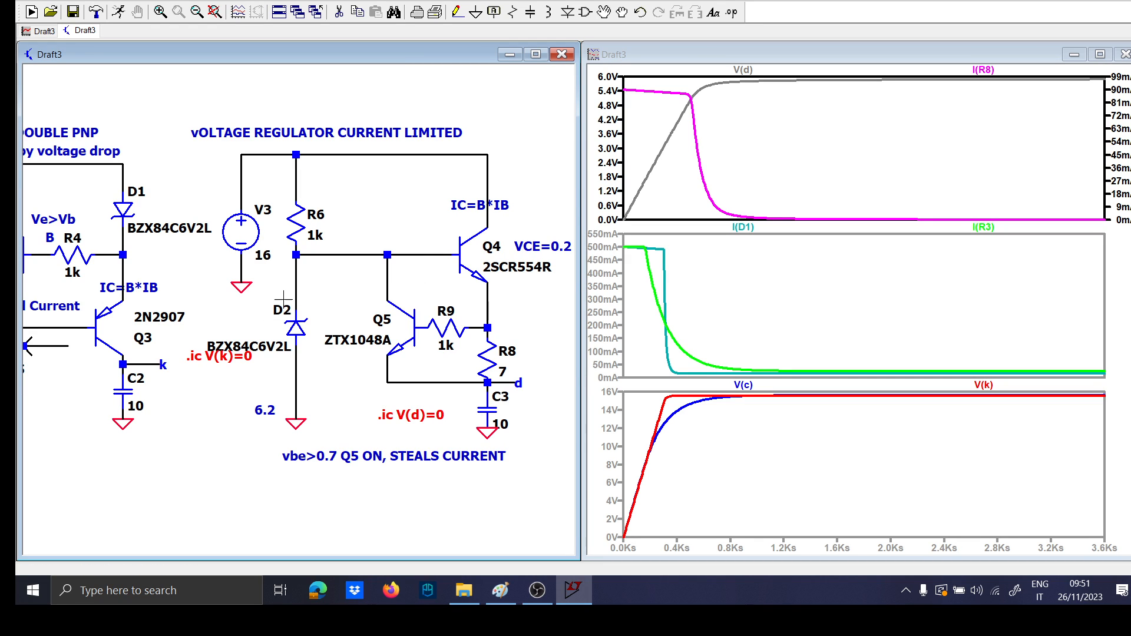
pyautogui.scroll(2, 337, 307)
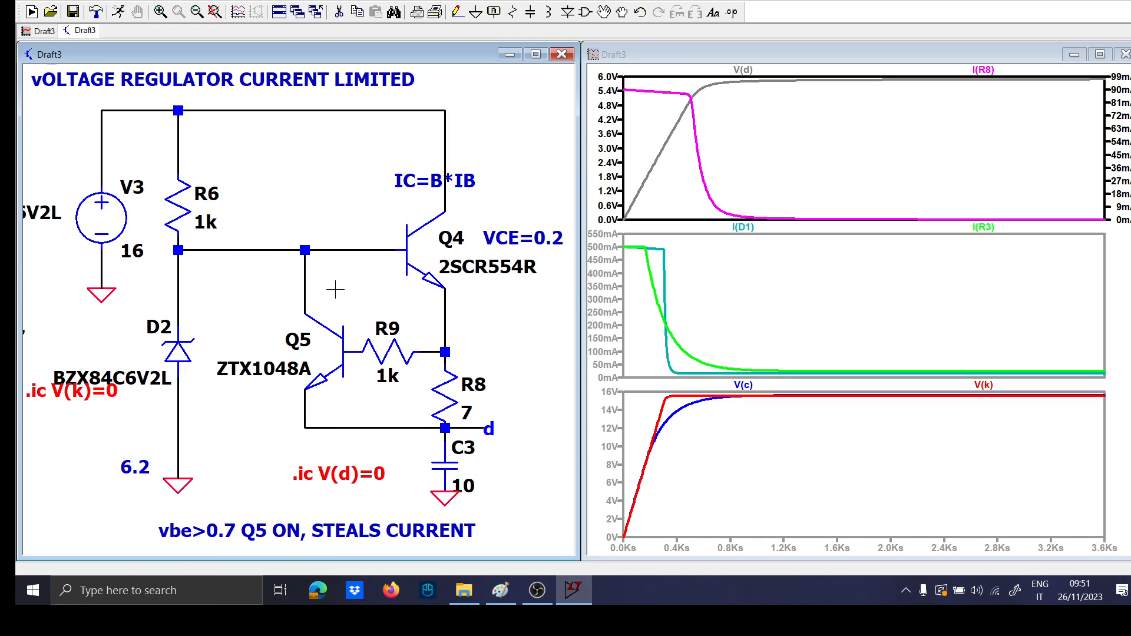
pyautogui.scroll(-2, 483, 448)
pyautogui.scroll(3, 446, 401)
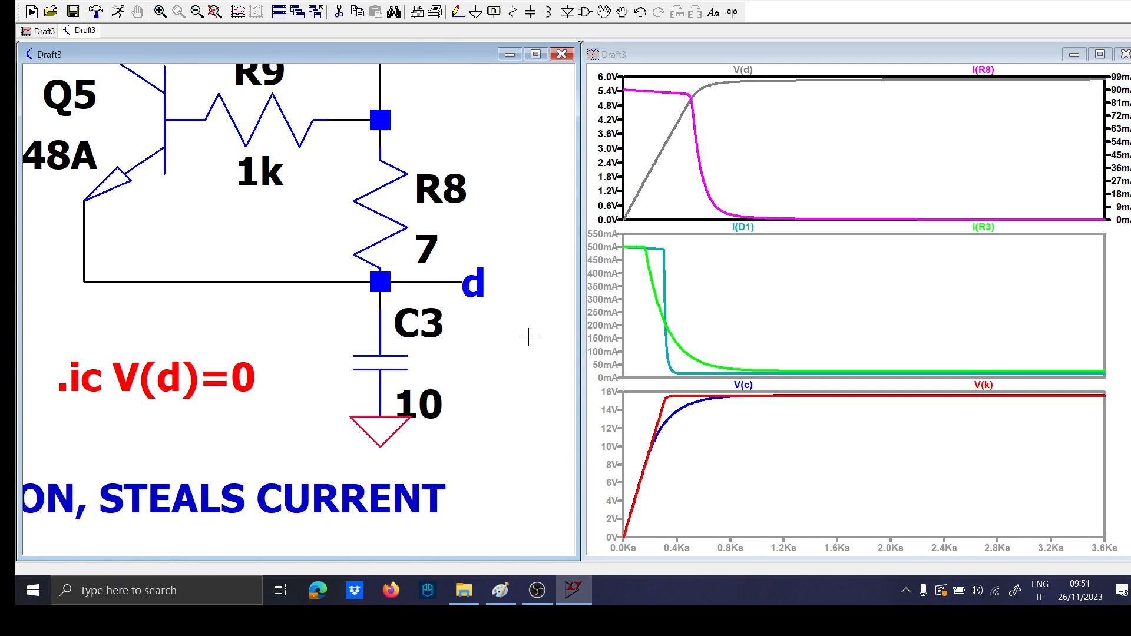
pyautogui.scroll(-4, 514, 330)
pyautogui.scroll(-2, 410, 400)
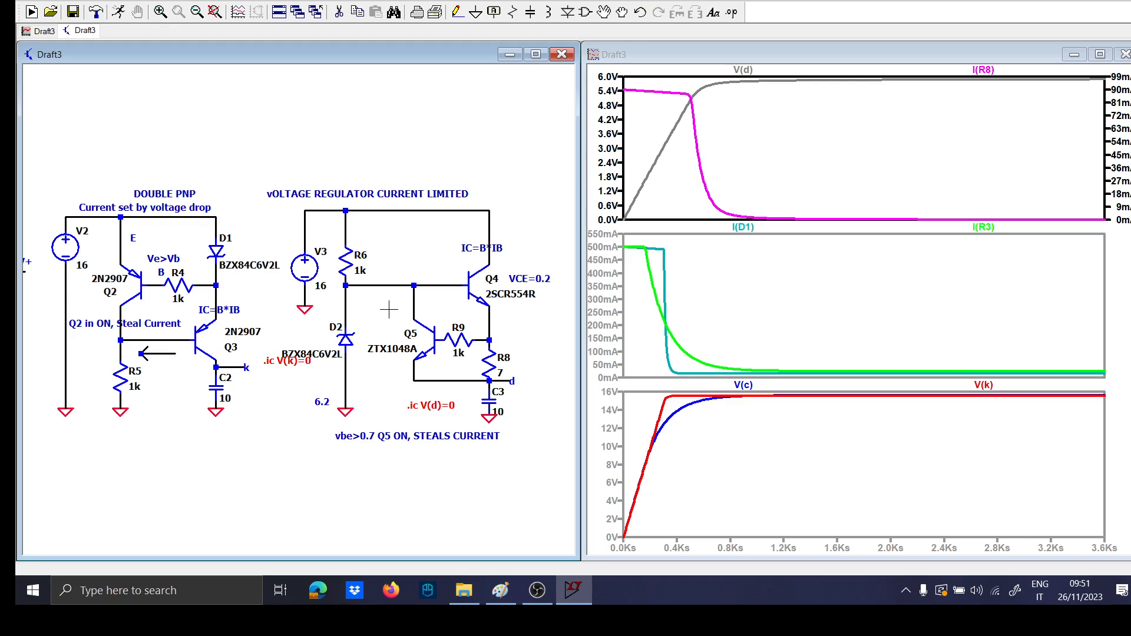
pyautogui.scroll(-2, 308, 363)
pyautogui.scroll(2, 306, 365)
pyautogui.moveTo(263, 392); pyautogui.dragTo(469, 331)
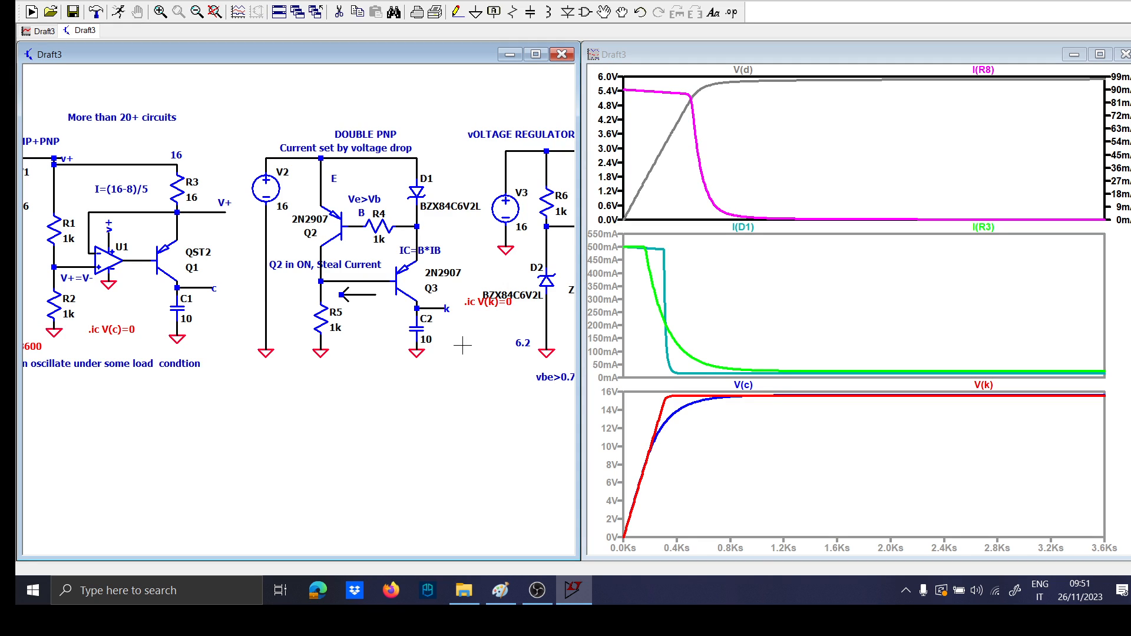
pyautogui.scroll(-1, 462, 346)
pyautogui.moveTo(551, 300); pyautogui.dragTo(384, 314)
# Zoom the plots to the first 660 s and view C3's current, leaving only the node d voltage in the upper plot
pyautogui.moveTo(706, 112); pyautogui.dragTo(617, 68)
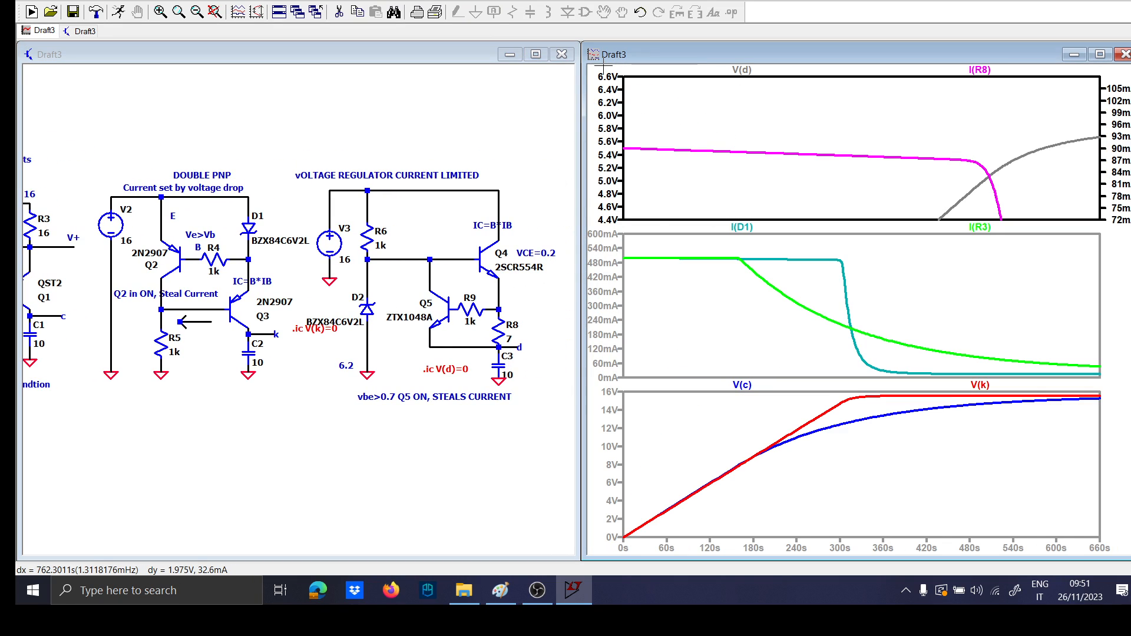
pyautogui.click(500, 366)
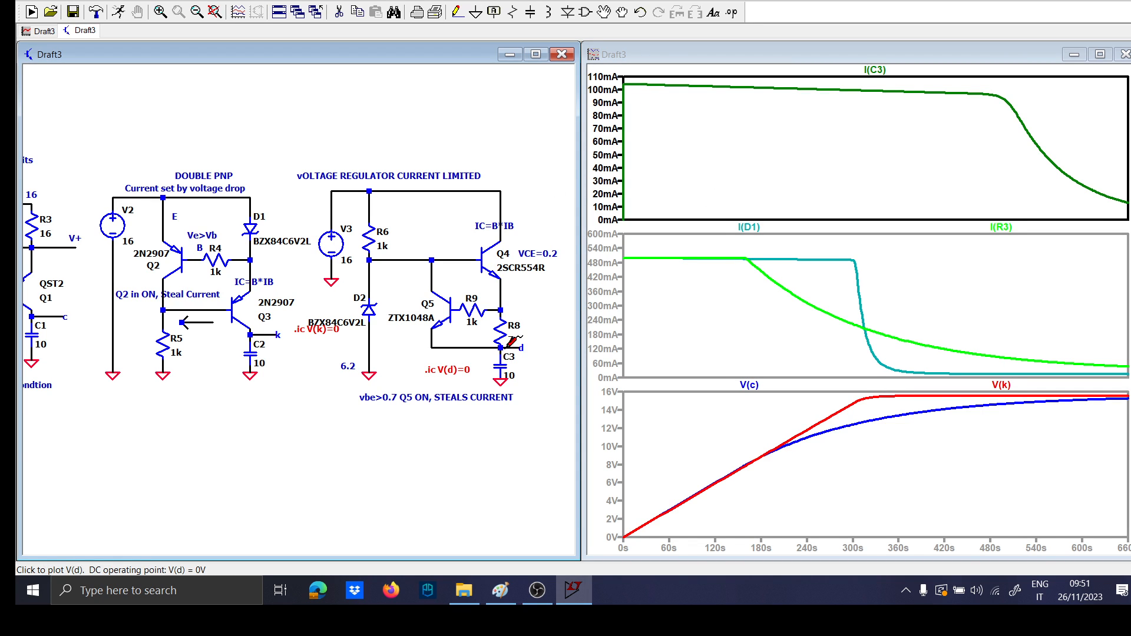
pyautogui.click(501, 352)
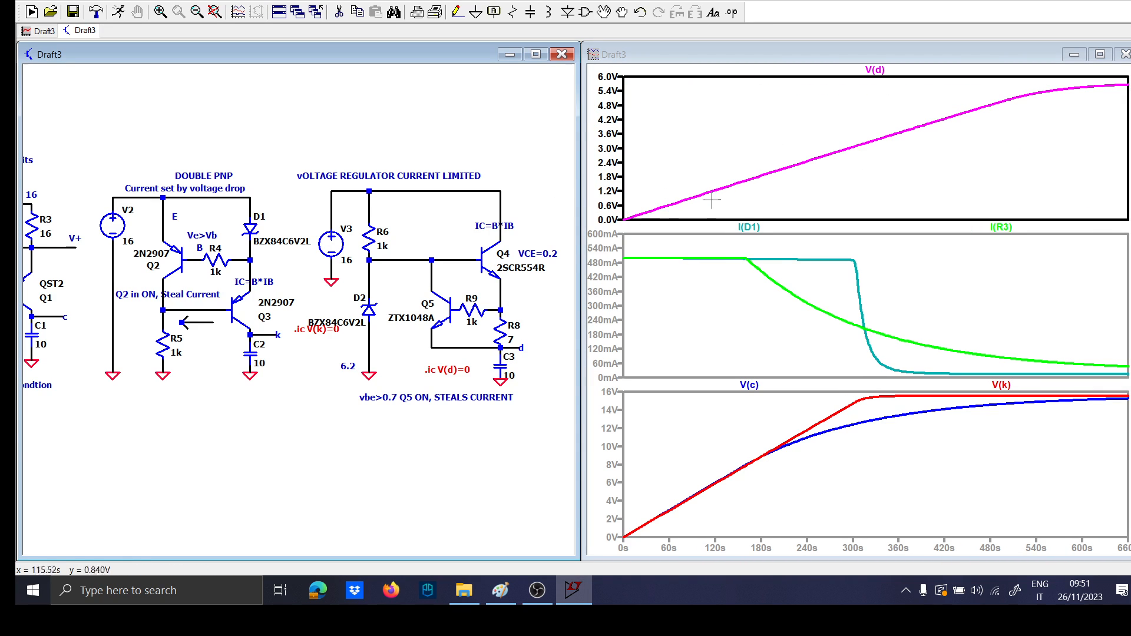
# Switch to Paint and draw a staircase curve rising in sloped steps across the canvas
pyautogui.click(501, 590)
pyautogui.moveTo(101, 427)
pyautogui.mouseDown()
pyautogui.moveTo(212, 427)
pyautogui.moveTo(575, 304)
pyautogui.moveTo(652, 218)
pyautogui.moveTo(879, 131)
pyautogui.moveTo(1119, 81)
pyautogui.mouseUp()
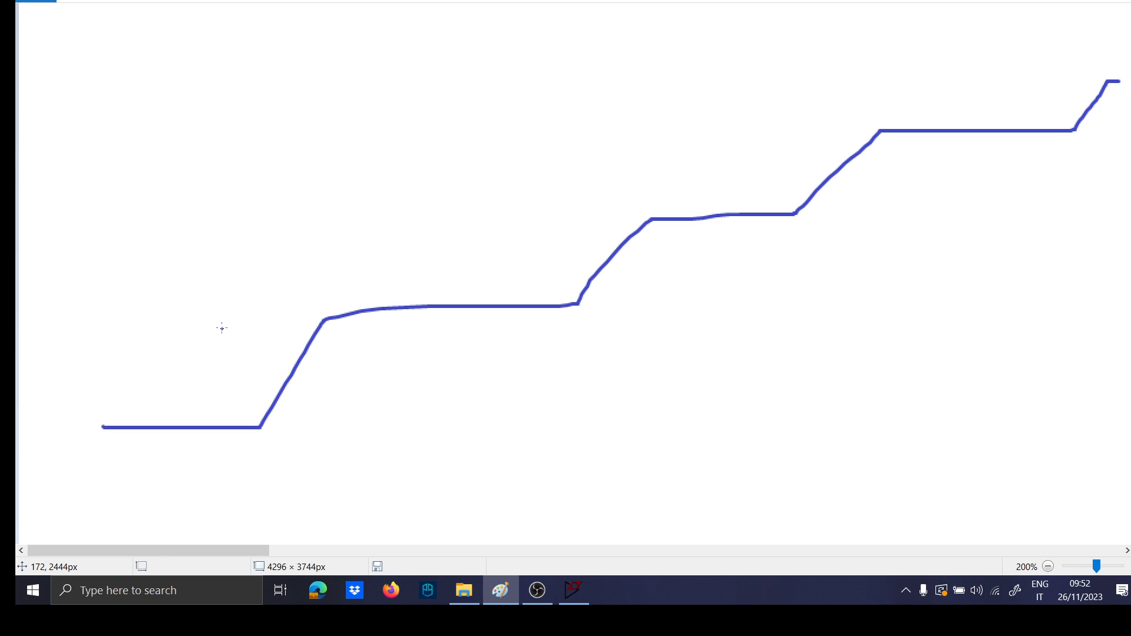
# Handwrite the capacitor current formula Ic = C · dV/dt below the staircase curve
pyautogui.scroll(-4, 167, 426)
pyautogui.scroll(2, 155, 401)
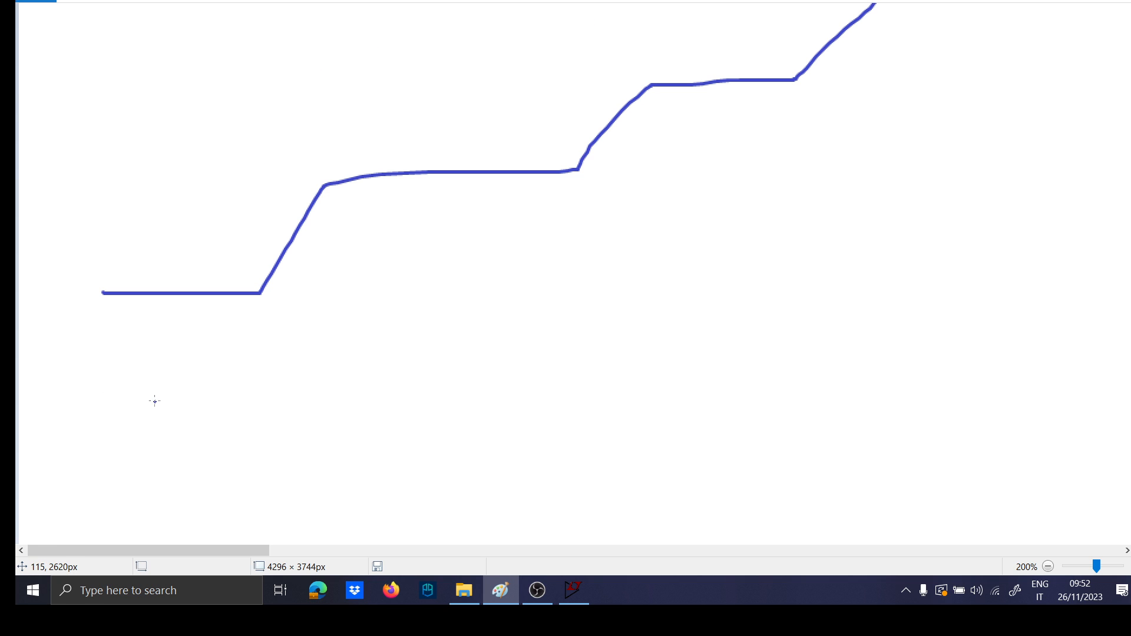
pyautogui.moveTo(158, 400)
pyautogui.mouseDown()
pyautogui.moveTo(130, 445)
pyautogui.moveTo(183, 399)
pyautogui.mouseUp()
pyautogui.moveTo(119, 442)
pyautogui.mouseDown()
pyautogui.moveTo(206, 423)
pyautogui.moveTo(206, 438)
pyautogui.mouseUp()
pyautogui.moveTo(229, 439); pyautogui.dragTo(259, 434)
pyautogui.moveTo(313, 410)
pyautogui.mouseDown()
pyautogui.moveTo(277, 427)
pyautogui.moveTo(322, 433)
pyautogui.mouseUp()
pyautogui.click(340, 421)
pyautogui.moveTo(390, 402); pyautogui.dragTo(392, 421)
pyautogui.moveTo(396, 379)
pyautogui.mouseDown()
pyautogui.moveTo(398, 427)
pyautogui.moveTo(447, 393)
pyautogui.mouseUp()
pyautogui.moveTo(367, 435); pyautogui.dragTo(439, 434)
pyautogui.moveTo(364, 466); pyautogui.dragTo(370, 479)
pyautogui.moveTo(384, 446)
pyautogui.mouseDown()
pyautogui.moveTo(377, 487)
pyautogui.moveTo(404, 483)
pyautogui.mouseUp()
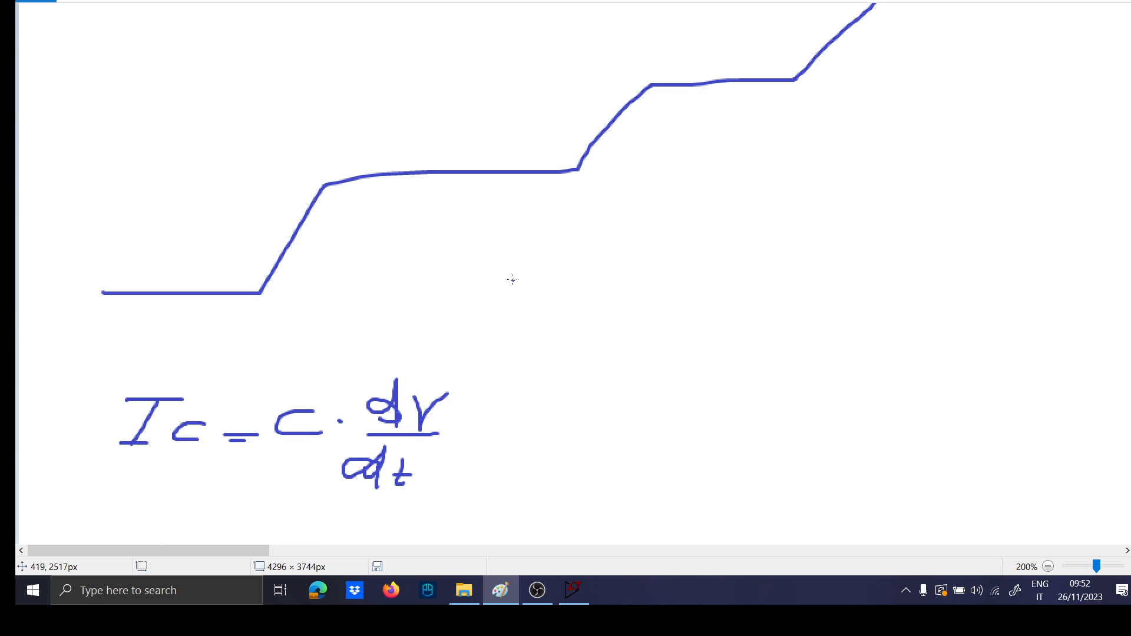
# Handwrite the fraction 25 mV over Δ below the staircase curve and circle it
pyautogui.moveTo(558, 257)
pyautogui.mouseDown()
pyautogui.moveTo(596, 288)
pyautogui.moveTo(626, 258)
pyautogui.mouseUp()
pyautogui.moveTo(605, 260); pyautogui.dragTo(602, 293)
pyautogui.moveTo(636, 296)
pyautogui.mouseDown()
pyautogui.moveTo(647, 282)
pyautogui.moveTo(678, 298)
pyautogui.moveTo(740, 257)
pyautogui.mouseUp()
pyautogui.moveTo(568, 318); pyautogui.dragTo(787, 318)
pyautogui.moveTo(698, 331); pyautogui.dragTo(722, 360)
pyautogui.moveTo(668, 396)
pyautogui.mouseDown()
pyautogui.moveTo(627, 223)
pyautogui.moveTo(678, 397)
pyautogui.mouseUp()
# Draw an upward-pointing vertical axis at the start of the staircase curve and label it V
pyautogui.scroll(3, 292, 364)
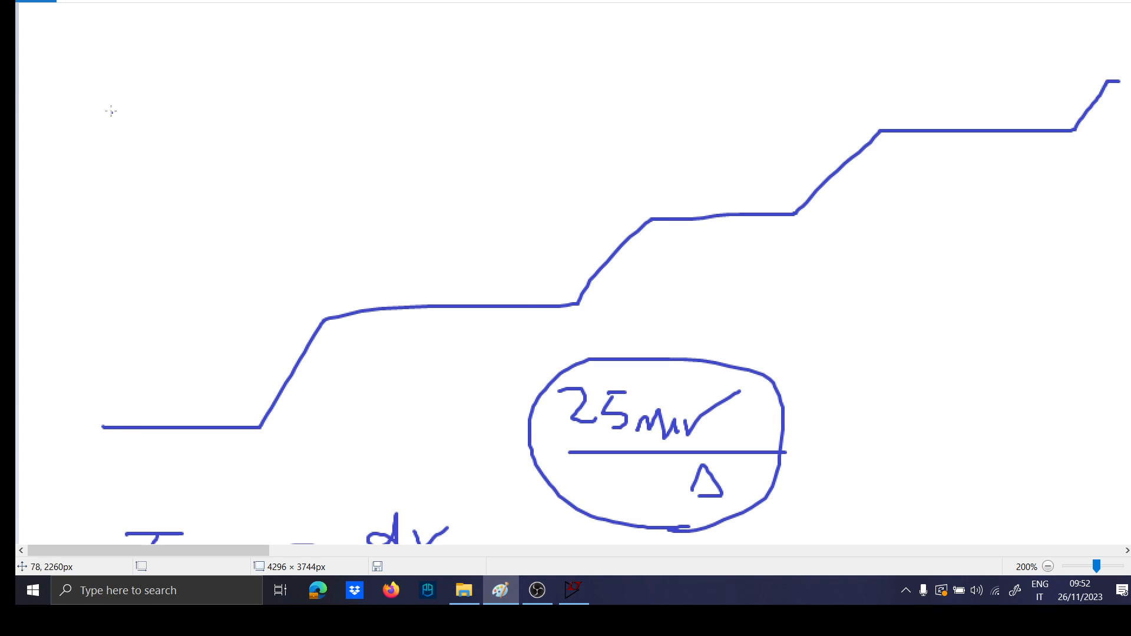
pyautogui.moveTo(111, 111); pyautogui.dragTo(101, 486)
pyautogui.moveTo(103, 121); pyautogui.dragTo(88, 144)
pyautogui.moveTo(111, 116); pyautogui.dragTo(139, 143)
pyautogui.moveTo(143, 80); pyautogui.dragTo(195, 69)
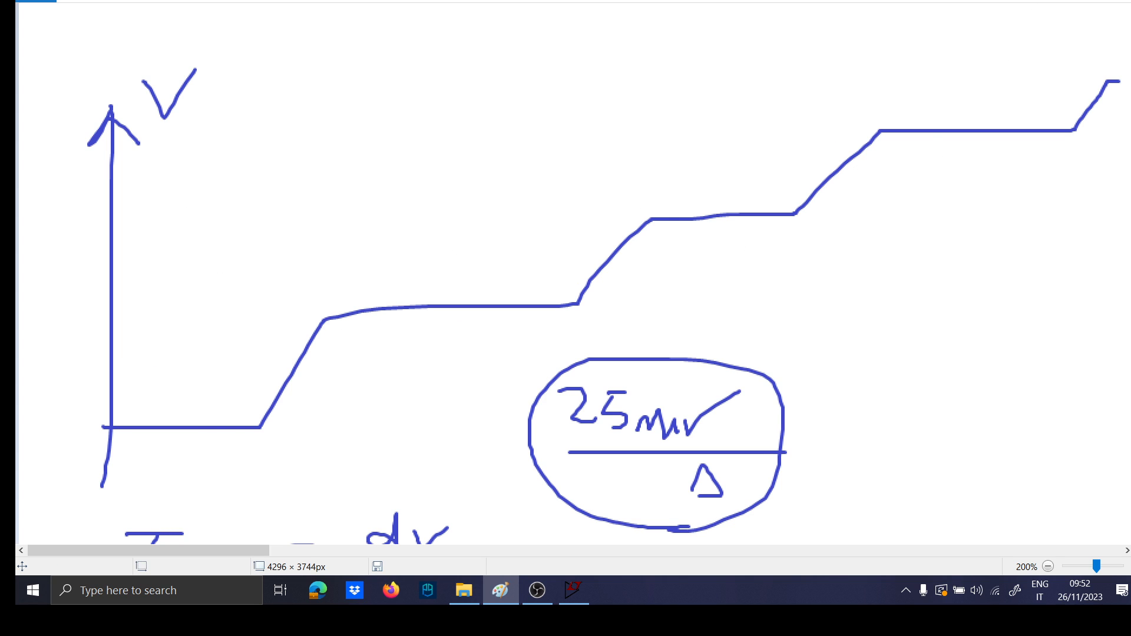
# Switch back to LTspice and place a second op-amp below the op-amp and PNP charger circuit
pyautogui.hotkey('alt', 'Tab')
pyautogui.scroll(4, 205, 431)
pyautogui.scroll(-5, 202, 422)
pyautogui.press('F2')
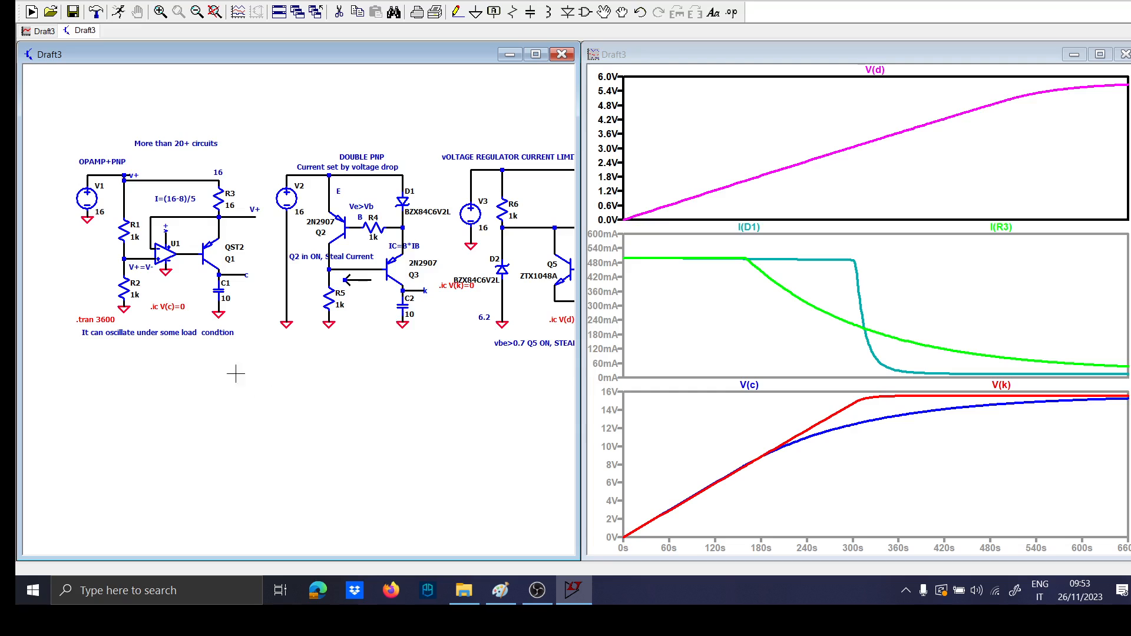
pyautogui.scroll(3, 235, 374)
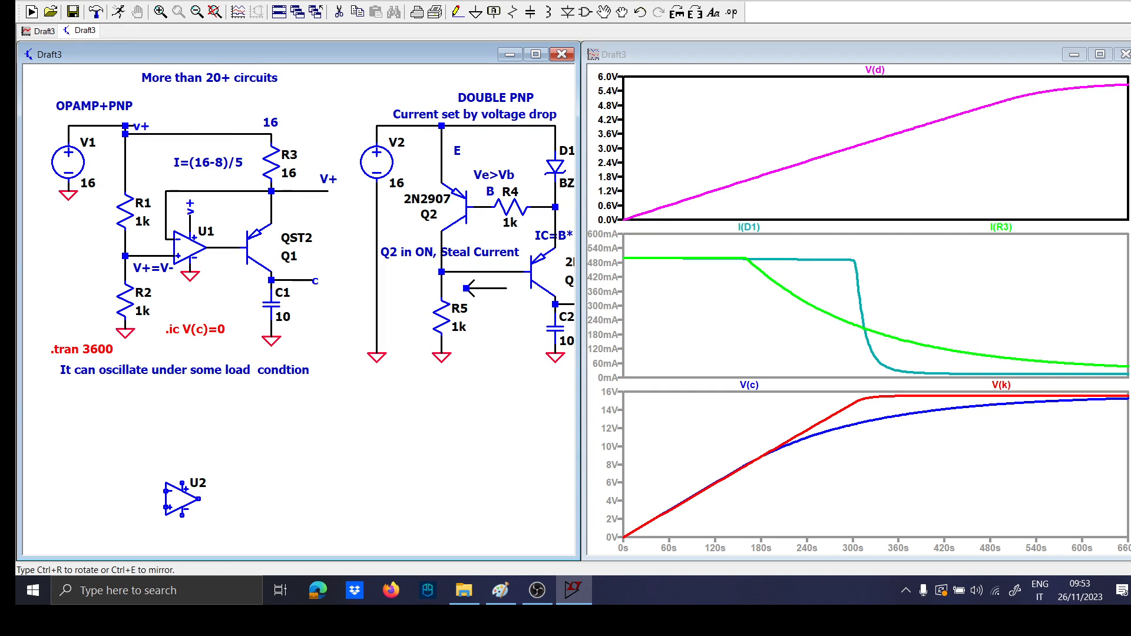
pyautogui.scroll(-2, 174, 505)
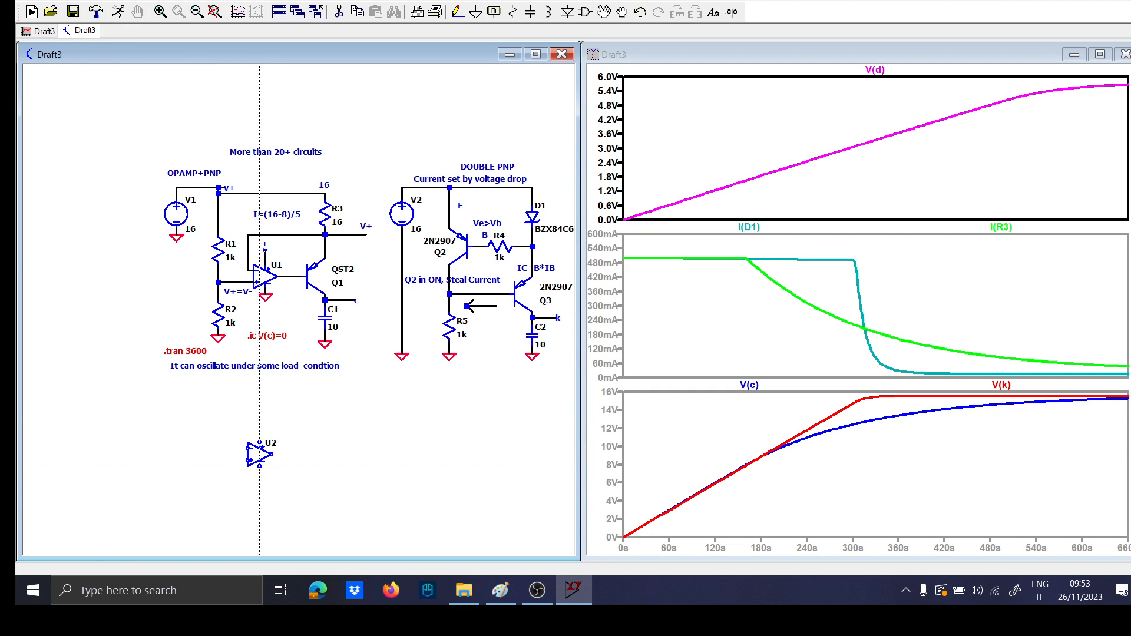
# Wire the new op-amp's negative supply pin to ground and extend a wire upward from its positive supply pin
pyautogui.click(259, 465)
pyautogui.press('g')
pyautogui.click(260, 465)
pyautogui.press('F3')
pyautogui.click(259, 443)
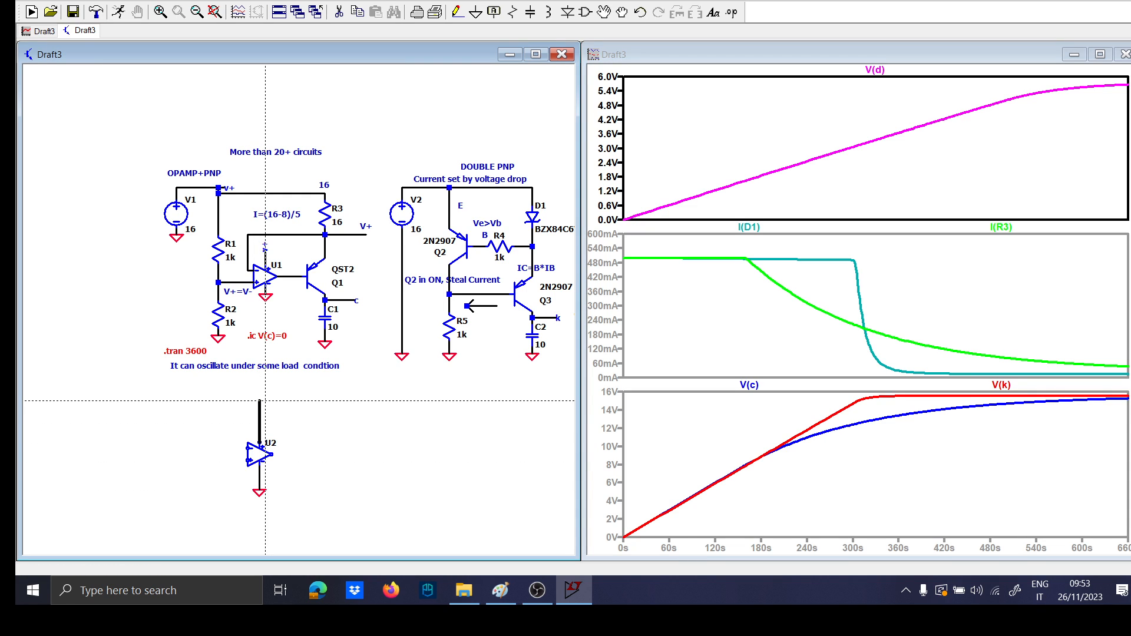
pyautogui.press('Escape')
# Place a voltage source beside the new op-amp, ground its negative terminal and wire its positive terminal to the op-amp's positive supply
pyautogui.press('v')
pyautogui.click(224, 416)
pyautogui.press('F3')
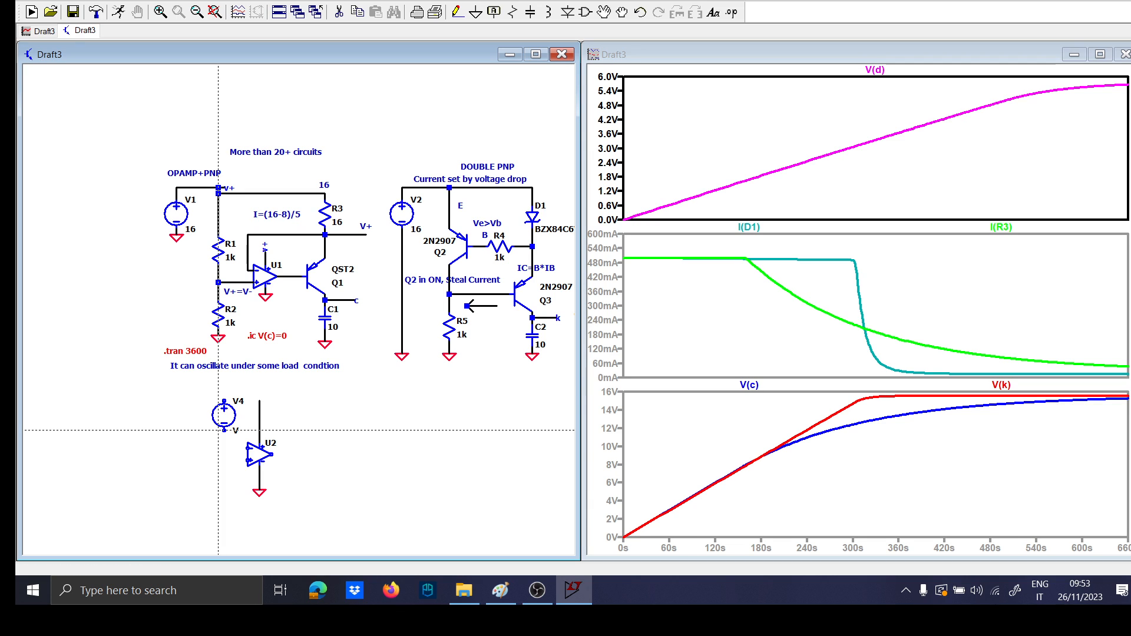
pyautogui.press('g')
pyautogui.click(224, 430)
pyautogui.press('F3')
pyautogui.click(223, 401)
pyautogui.click(259, 400)
pyautogui.scroll(3, 244, 427)
pyautogui.press('Escape')
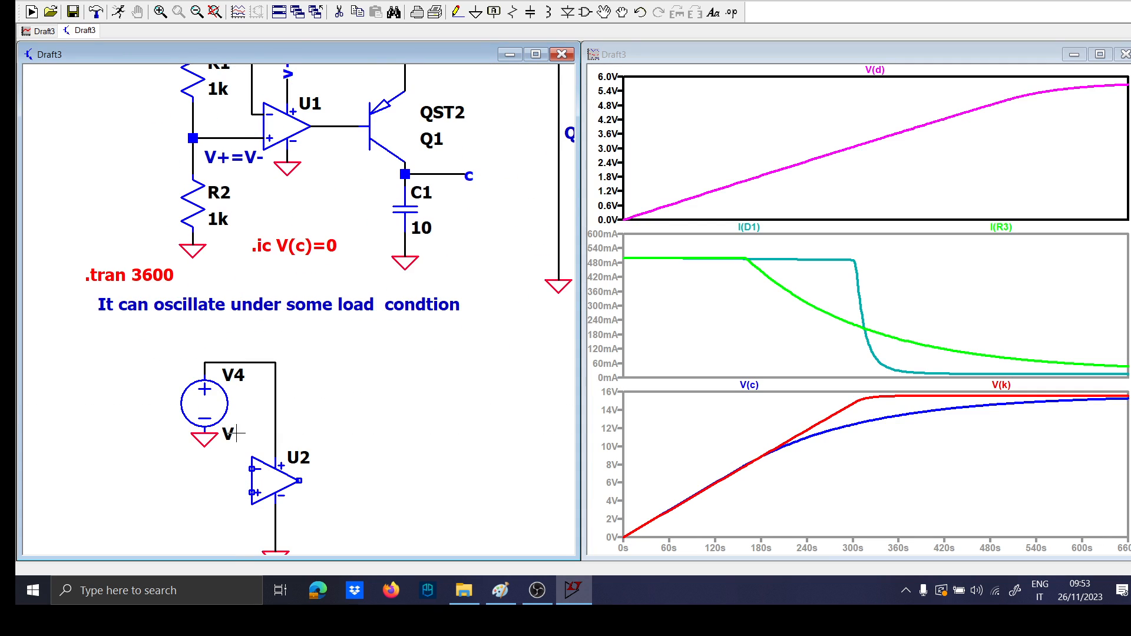
# Set the voltage of the new op-amp's supply source to 12
pyautogui.rightClick(238, 433)
pyautogui.write('12')
pyautogui.press('Return')
pyautogui.scroll(-1, 211, 467)
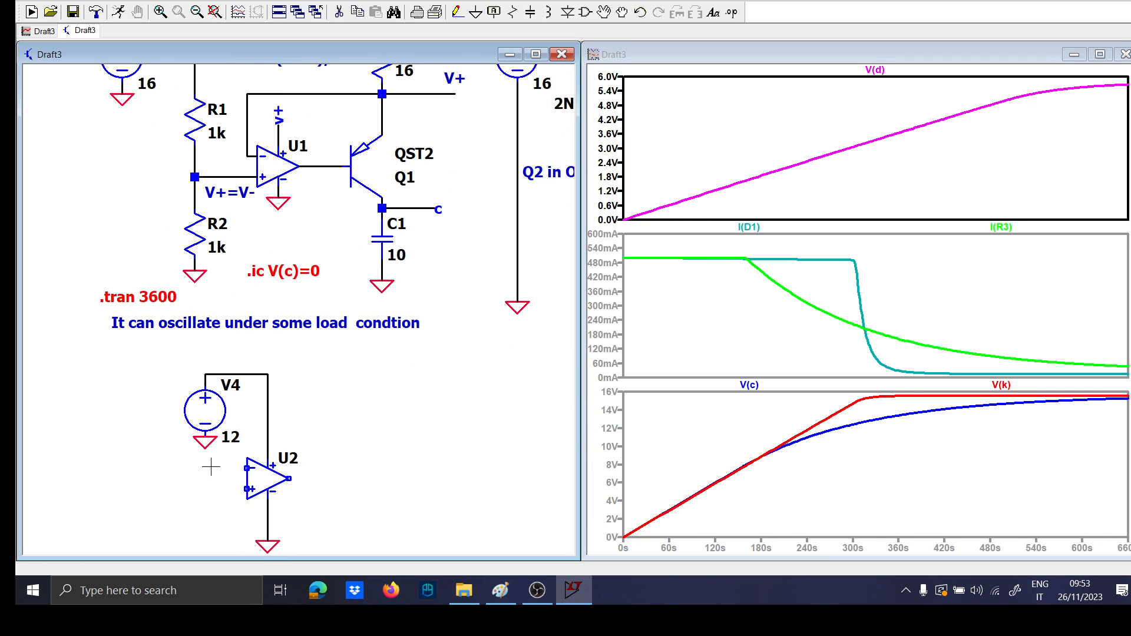
# Place a horizontal voltage source near the new op-amp's inputs with its positive terminal facing them, and ground its negative terminal
pyautogui.moveTo(211, 467); pyautogui.dragTo(241, 382)
pyautogui.press('F2')
pyautogui.write('pus')
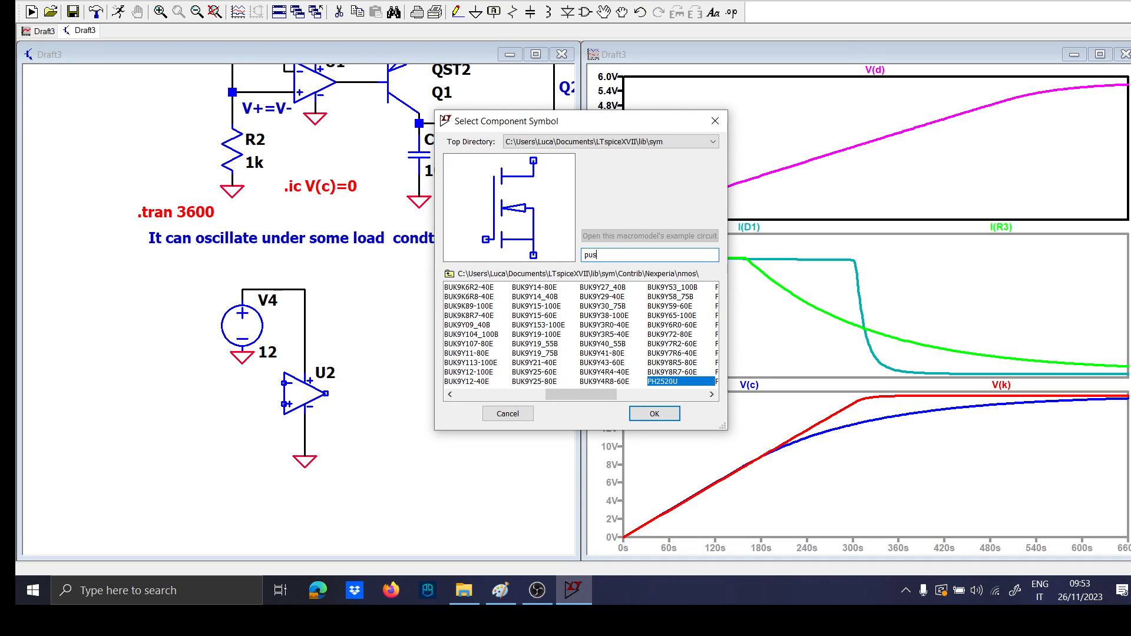
pyautogui.press('Return')
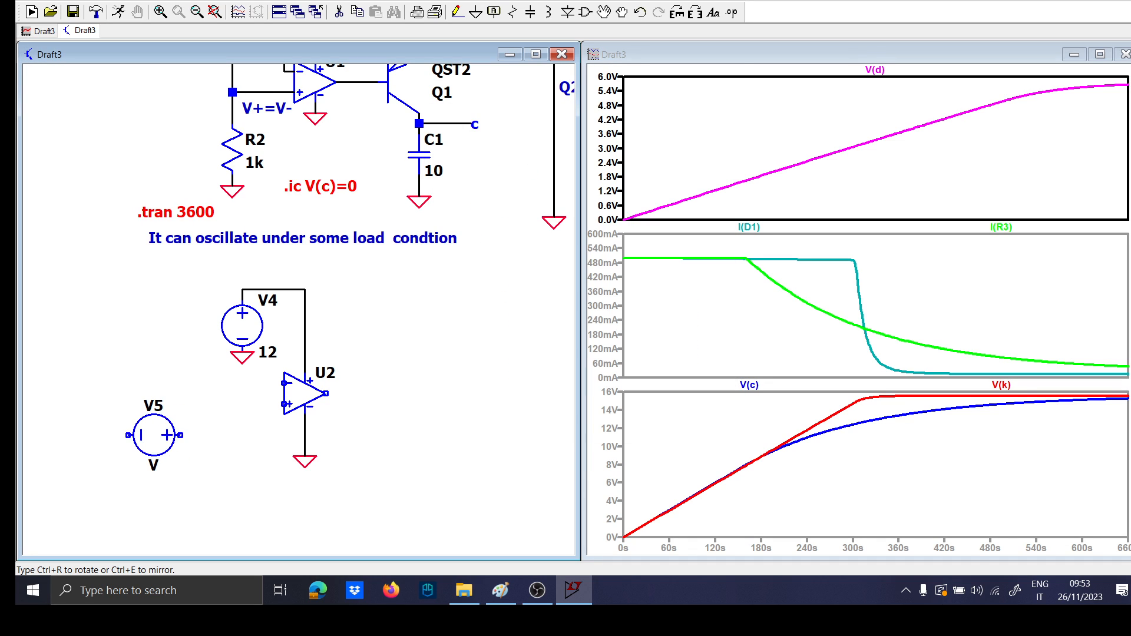
pyautogui.click(184, 414)
pyautogui.press('F3')
pyautogui.click(159, 414)
pyautogui.click(148, 414)
pyautogui.press('g')
pyautogui.click(148, 414)
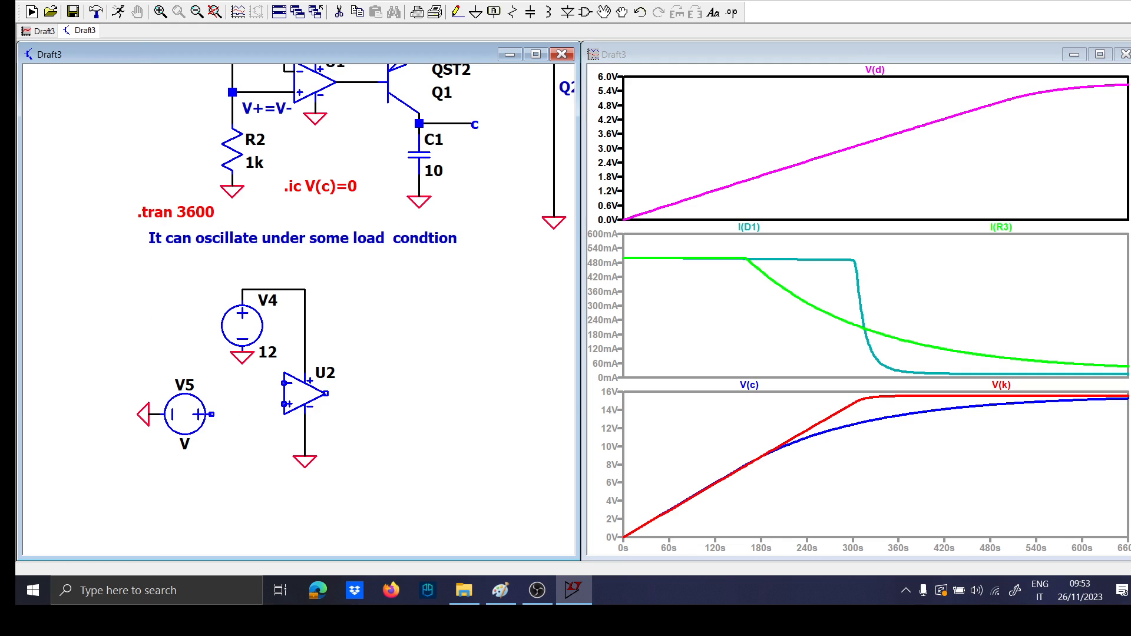
pyautogui.press('Escape')
# Configure the horizontal source as a PULSE function with Vinitial 0, Von 5 and Tdelay 0
pyautogui.rightClick(184, 444)
pyautogui.press('Escape')
pyautogui.rightClick(188, 416)
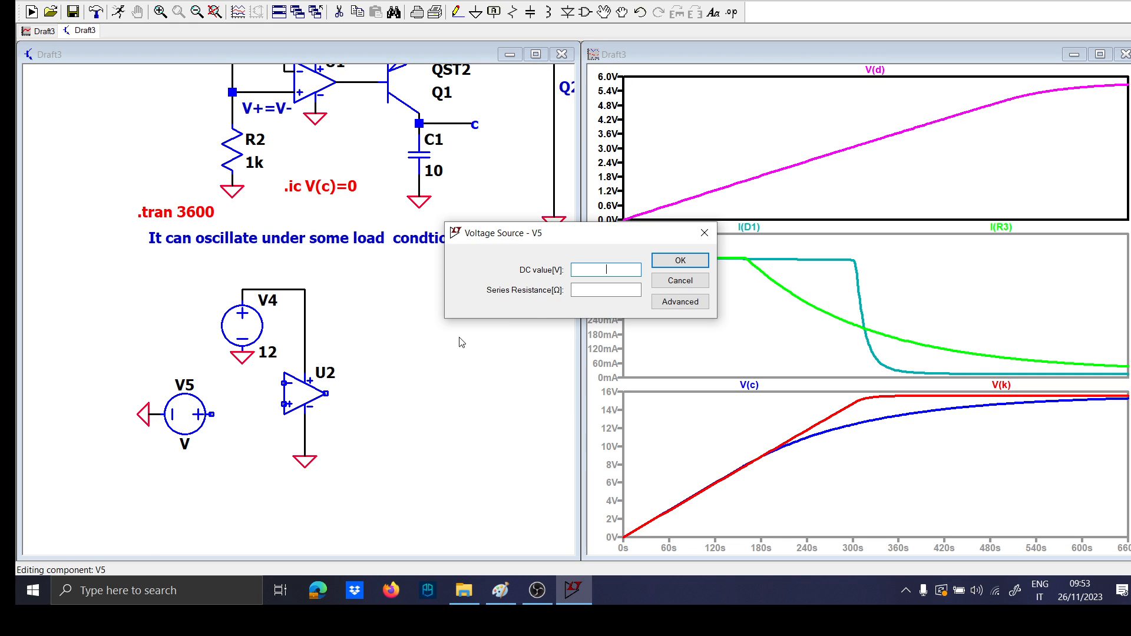
pyautogui.click(677, 302)
pyautogui.click(411, 158)
pyautogui.click(560, 273)
pyautogui.write('0')
pyautogui.click(555, 288)
pyautogui.write('5')
pyautogui.click(548, 304)
pyautogui.write('0')
# Set the pulse source's Trise to 1n, Tfall to n, Ton to 5m and Tperiod to 10m
pyautogui.click(555, 319)
pyautogui.write('1n')
pyautogui.click(553, 335)
pyautogui.write('n')
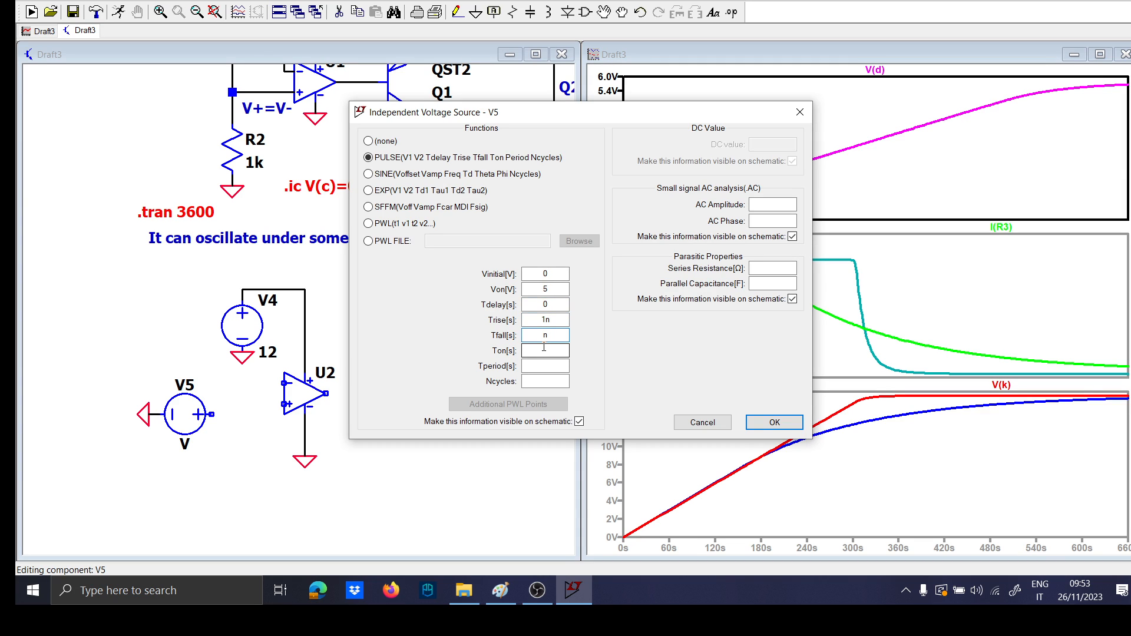
pyautogui.click(543, 353)
pyautogui.write('5m')
pyautogui.click(551, 367)
pyautogui.write('10m')
pyautogui.press('Return')
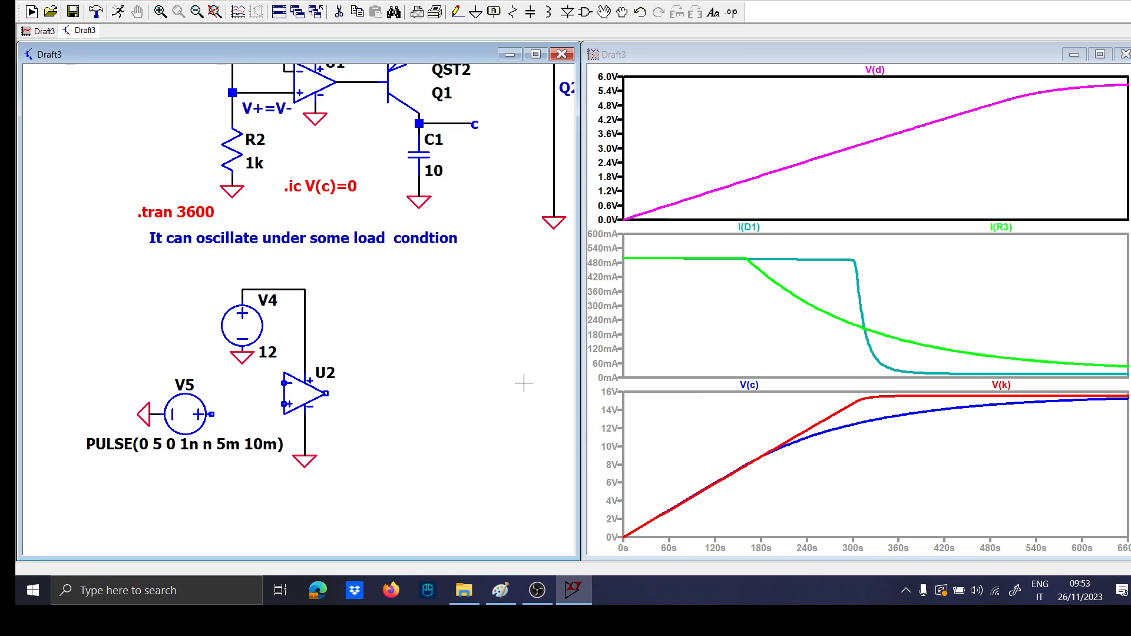
# Move the pulse source up level with the new op-amp's non-inverting input and wire its positive terminal to that input
pyautogui.press('F3')
pyautogui.click(212, 414)
pyautogui.press('Escape')
pyautogui.press('F8')
pyautogui.moveTo(116, 377); pyautogui.dragTo(256, 440)
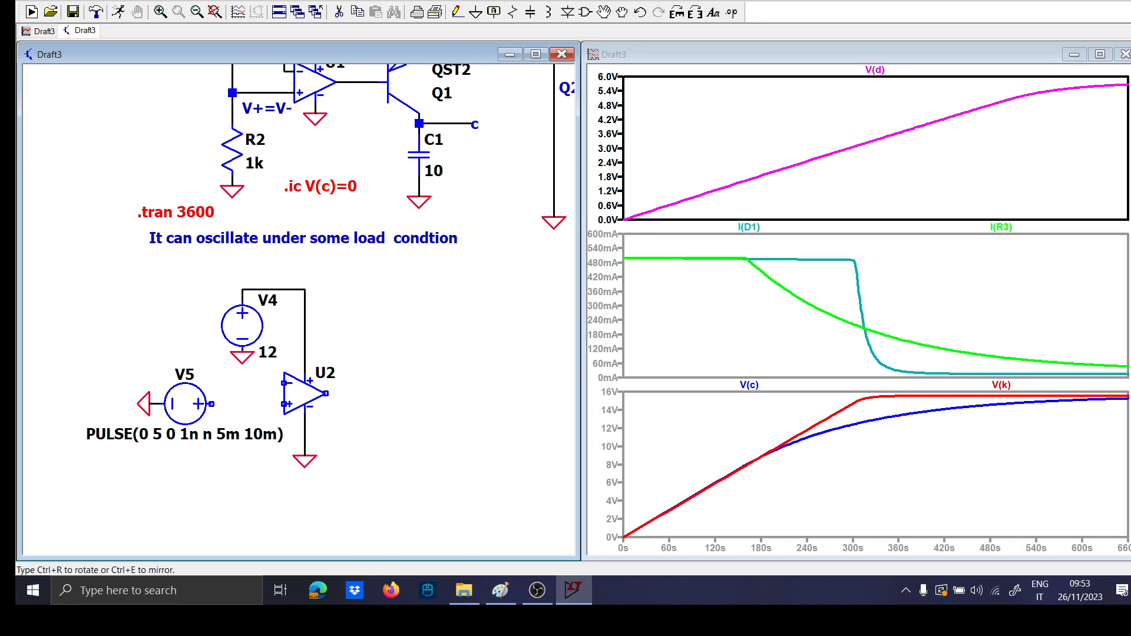
pyautogui.click(254, 431)
pyautogui.press('F3')
pyautogui.click(211, 404)
pyautogui.click(285, 404)
pyautogui.press('Escape')
# Extend a wire from the new op-amp's output and place an NMOS transistor with its gate at the wire's end
pyautogui.press('F3')
pyautogui.click(326, 394)
pyautogui.click(408, 393)
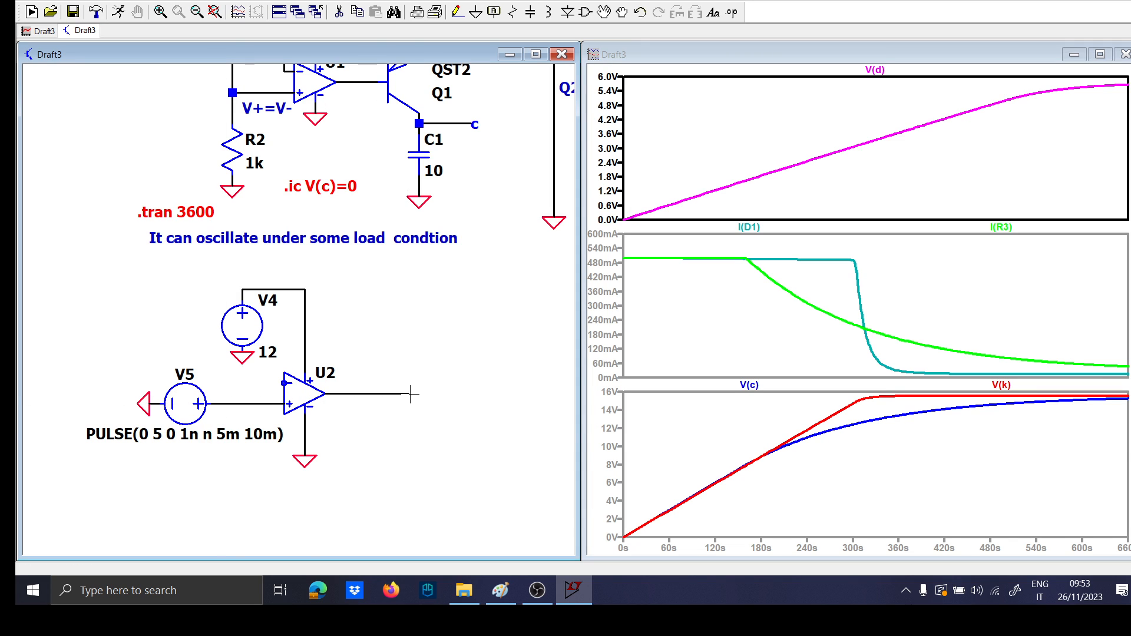
pyautogui.press('F2')
pyautogui.write('nmos')
pyautogui.press('Return')
pyautogui.click(425, 379)
pyautogui.press('Escape')
# Assign the Si7336ADP model to the NMOS transistor
pyautogui.rightClick(425, 380)
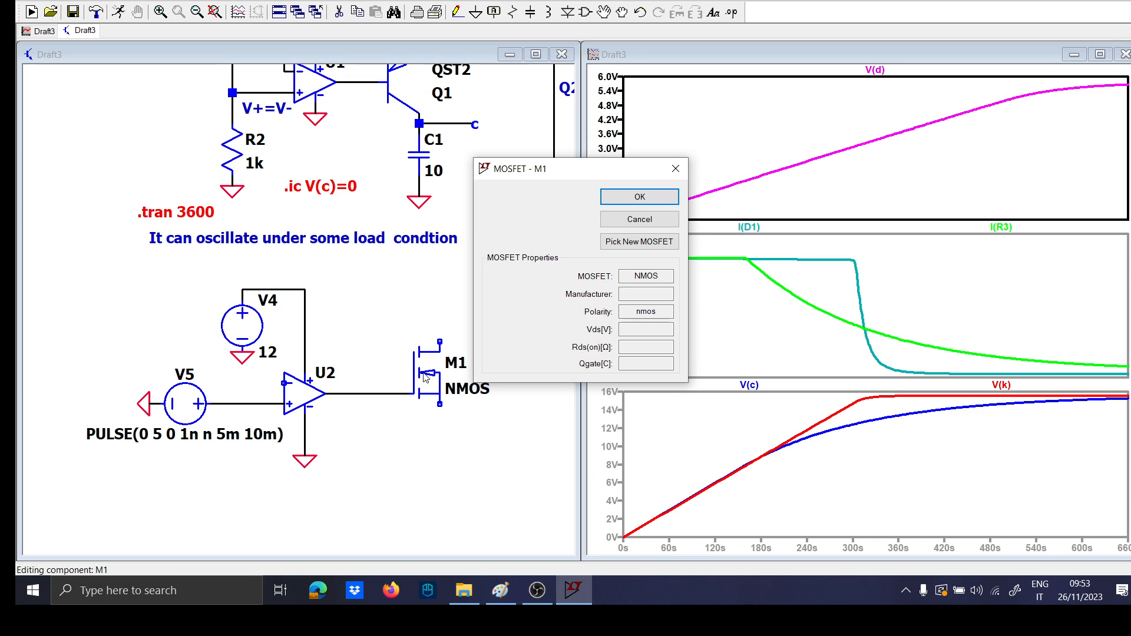
pyautogui.click(639, 242)
pyautogui.click(802, 197)
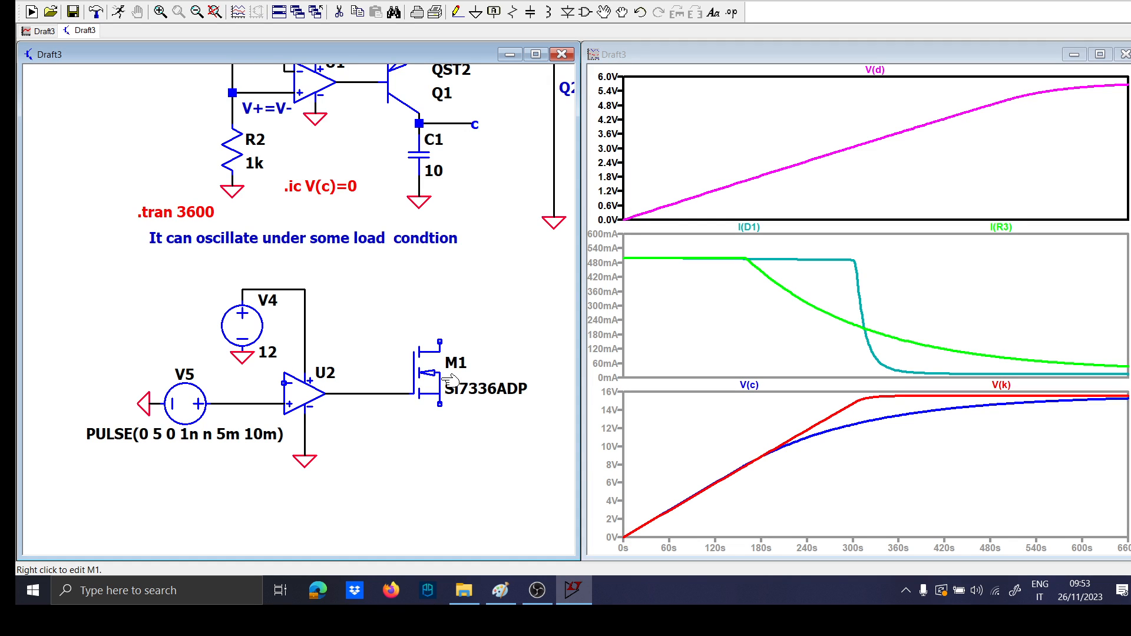
# Wire a feedback path from the new op-amp's inverting input, beneath the op-amp, to the MOSFET's source
pyautogui.press('F3')
pyautogui.click(253, 382)
pyautogui.click(253, 496)
pyautogui.click(439, 497)
pyautogui.click(440, 405)
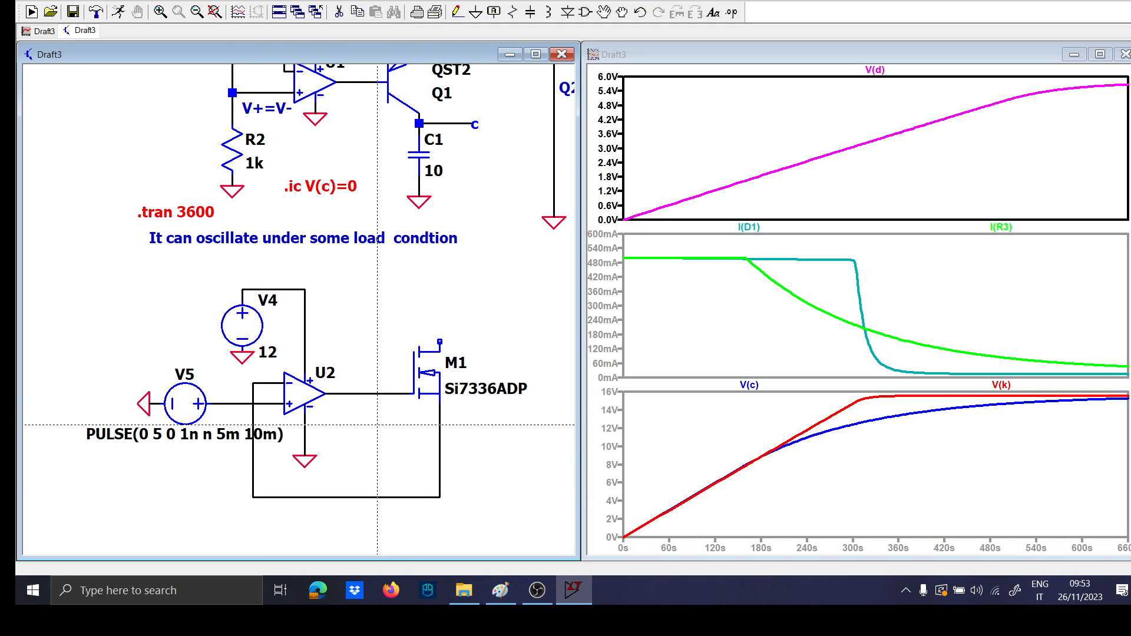
pyautogui.press('Escape')
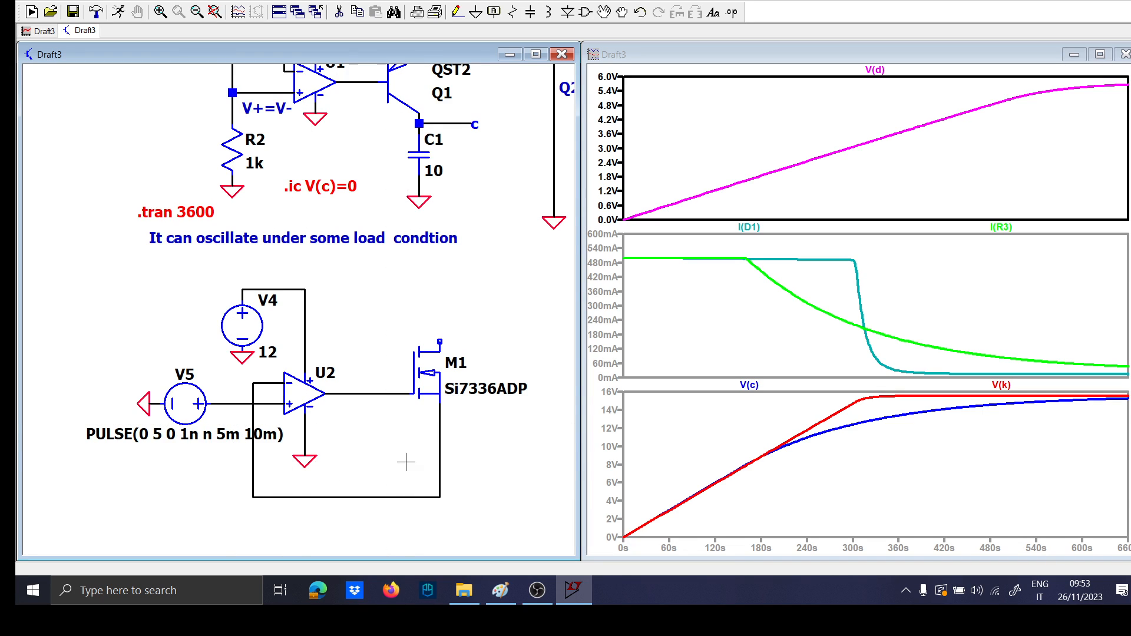
# Insert a horizontal 100k resistor into the feedback wire below the new op-amp
pyautogui.press('r')
pyautogui.hotkey('ctrl', 'r')
pyautogui.click(366, 454)
pyautogui.rightClick(332, 482)
pyautogui.write('100k')
pyautogui.press('Return')
# Run a wire down from the junction of the feedback path and MOSFET source, ending at a ground symbol
pyautogui.press('F3')
pyautogui.click(442, 462)
pyautogui.click(442, 524)
pyautogui.press('g')
pyautogui.click(441, 535)
pyautogui.press('Escape')
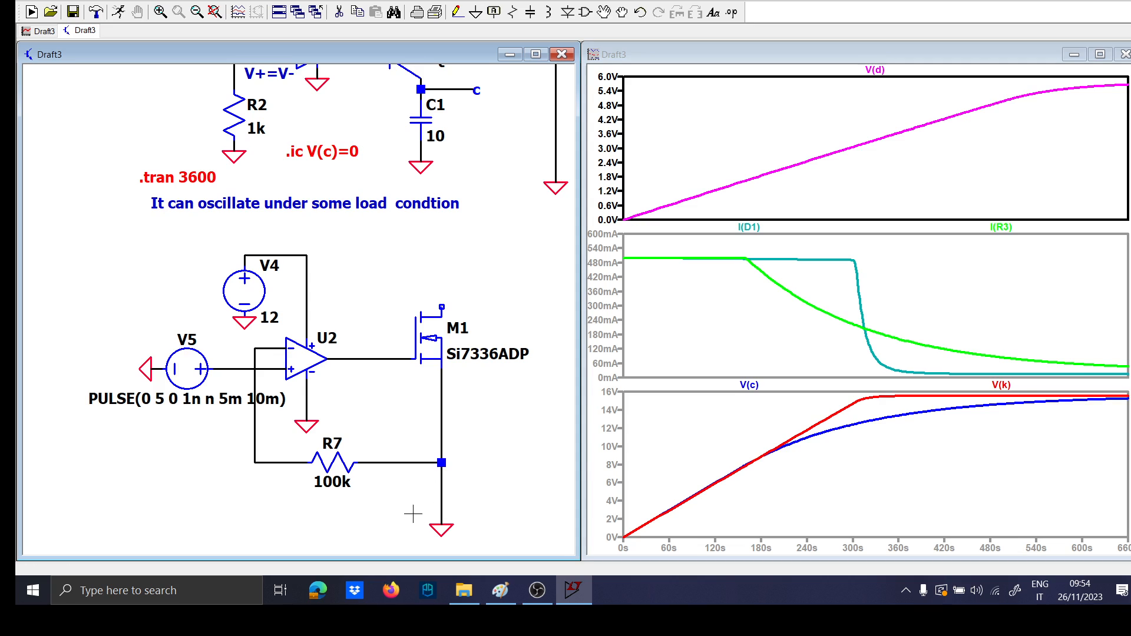
# Insert a resistor into the MOSFET's source-to-ground wire, name it Rcur and set its value to 10k
pyautogui.press('r')
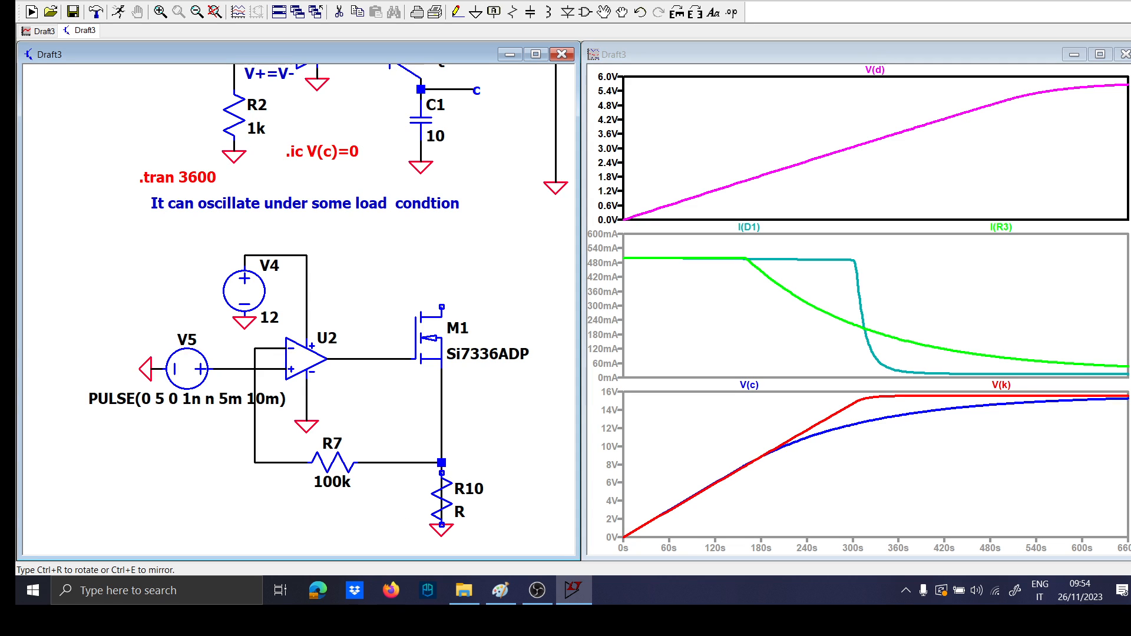
pyautogui.click(441, 499)
pyautogui.press('Escape')
pyautogui.rightClick(465, 492)
pyautogui.write('Rs')
pyautogui.press('Return')
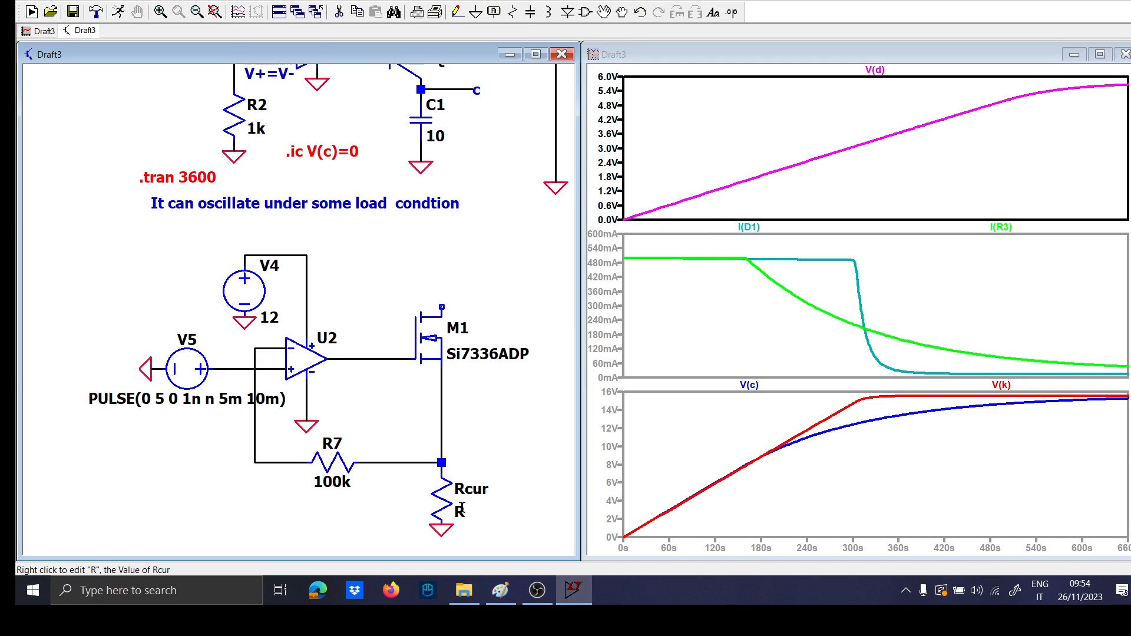
pyautogui.rightClick(462, 508)
pyautogui.press('Return')
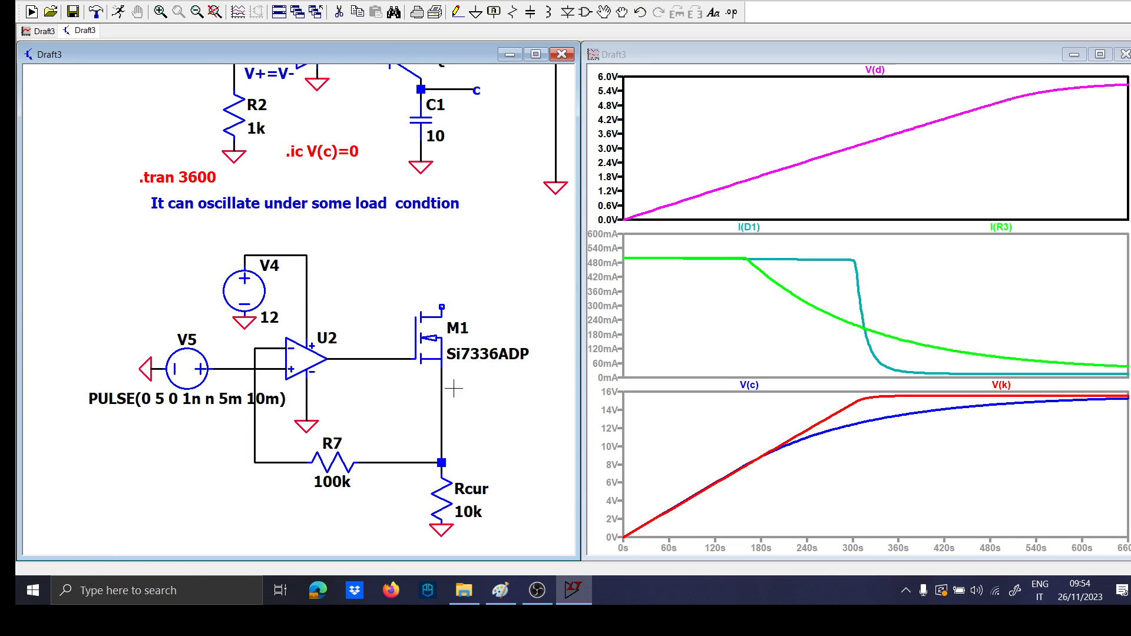
# Place a capacitor on the MOSFET's drain and set its value to 10u
pyautogui.moveTo(452, 416); pyautogui.dragTo(451, 479)
pyautogui.press('c')
pyautogui.click(441, 349)
pyautogui.press('Escape')
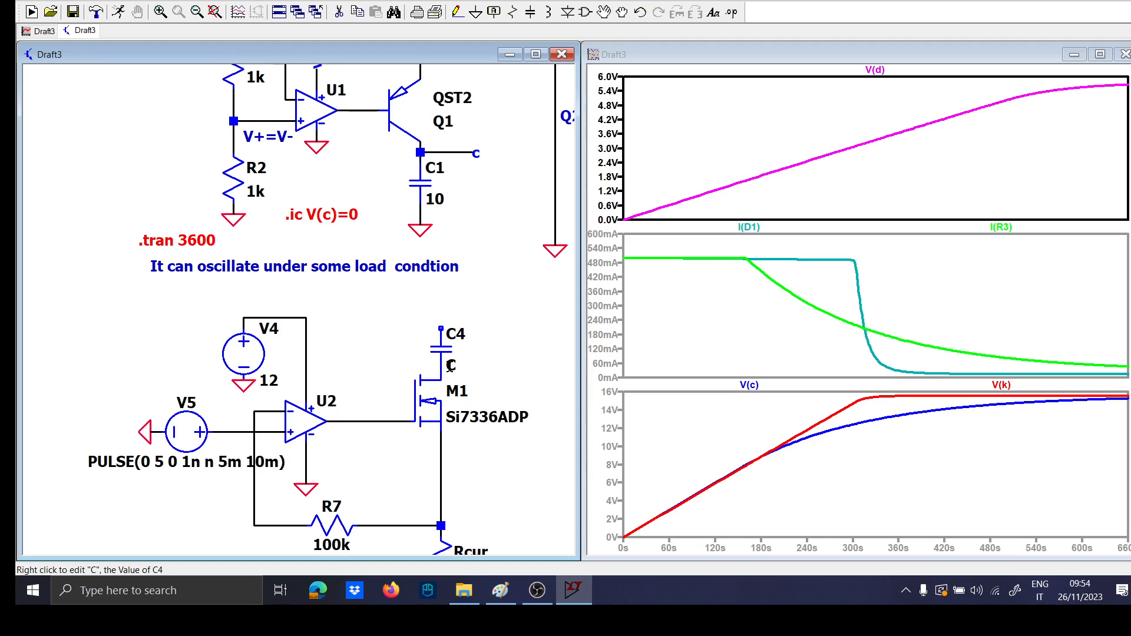
pyautogui.rightClick(451, 367)
pyautogui.write('10u')
pyautogui.press('Return')
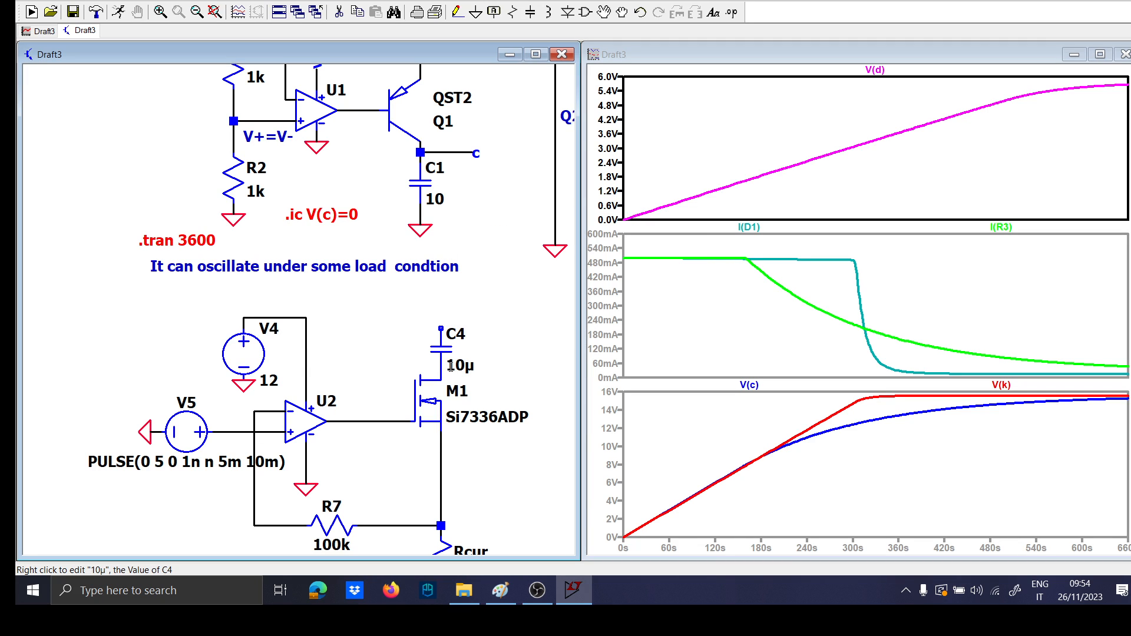
# Shift the MOSFET down away from the capacitor and straighten the op-amp output wire leading to its gate
pyautogui.press('F8')
pyautogui.click(430, 401)
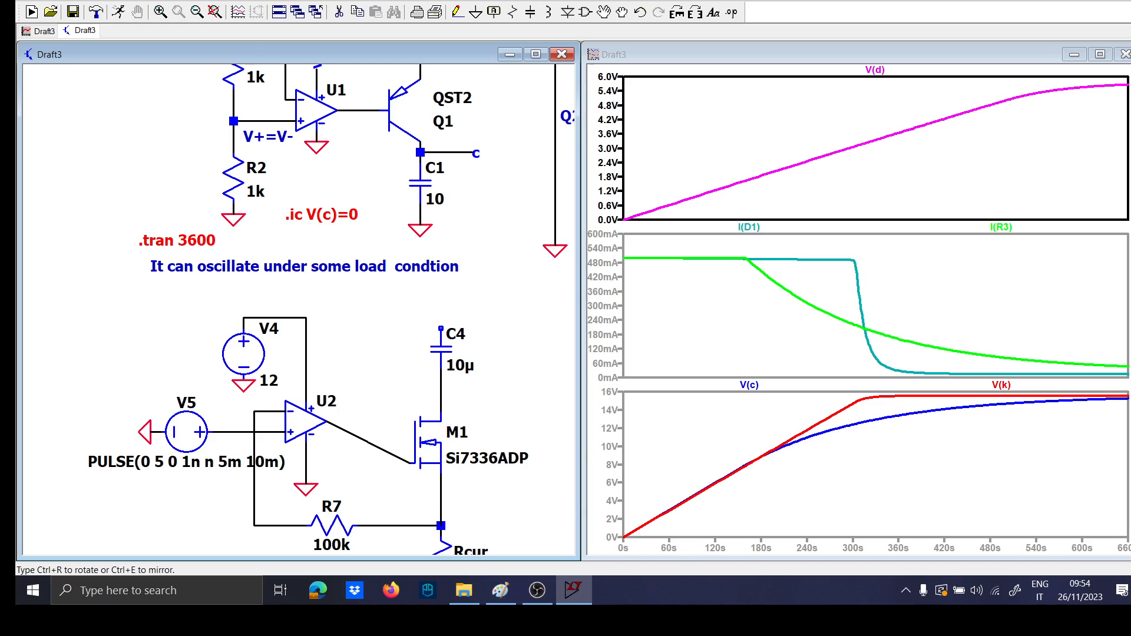
pyautogui.click(402, 439)
pyautogui.click(393, 445)
pyautogui.click(419, 415)
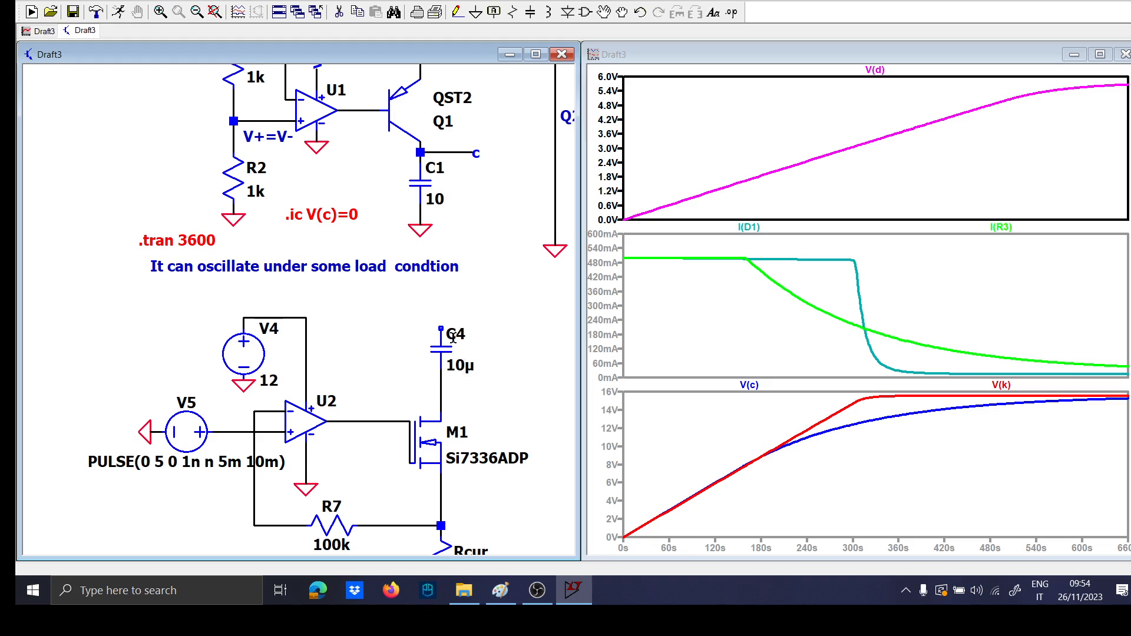
# Wire the upper end of the 10µ capacitor to the 12 V supply line
pyautogui.click(441, 323)
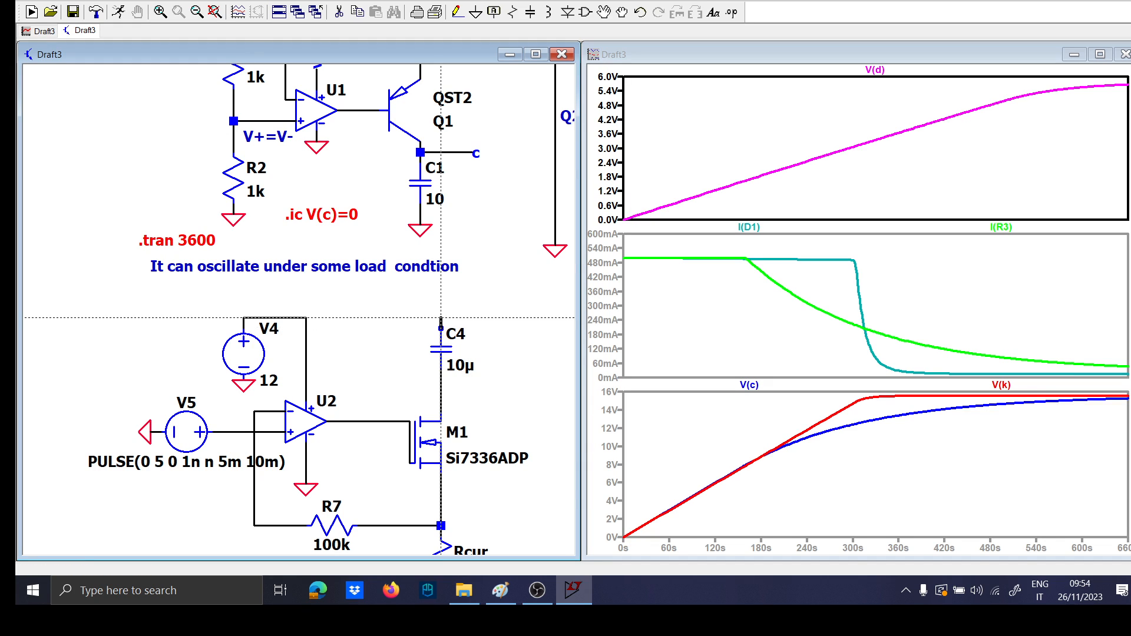
pyautogui.click(306, 318)
pyautogui.press('Escape')
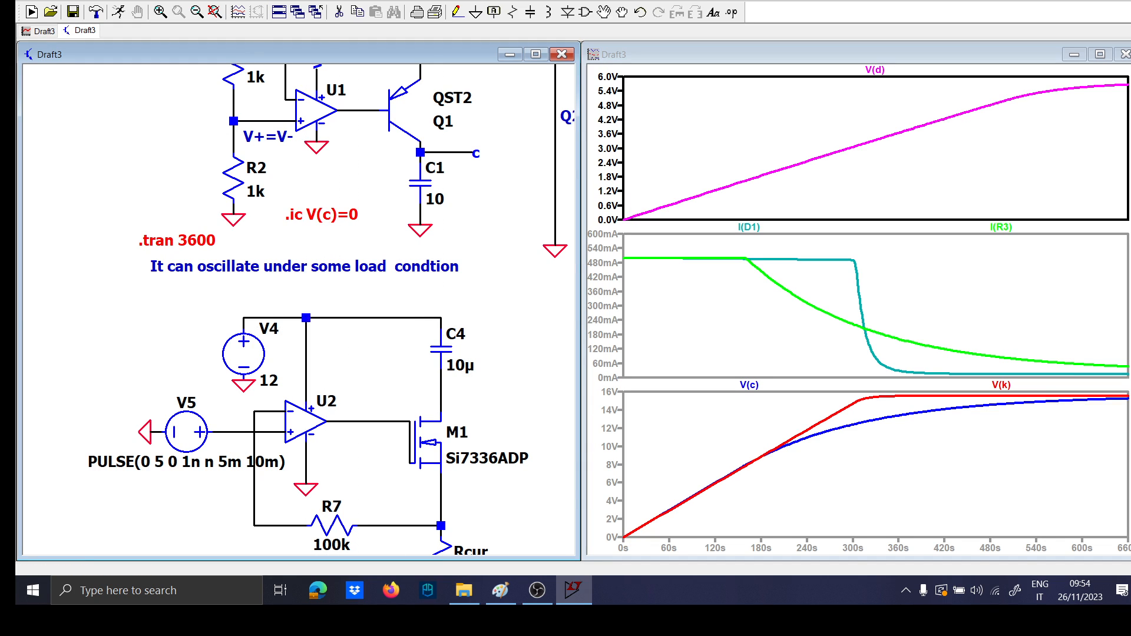
# Insert a diode into the wire between the 12 V supply and the 10µ capacitor, conducting toward the capacitor
pyautogui.scroll(-1, 414, 364)
pyautogui.moveTo(427, 357); pyautogui.dragTo(430, 321)
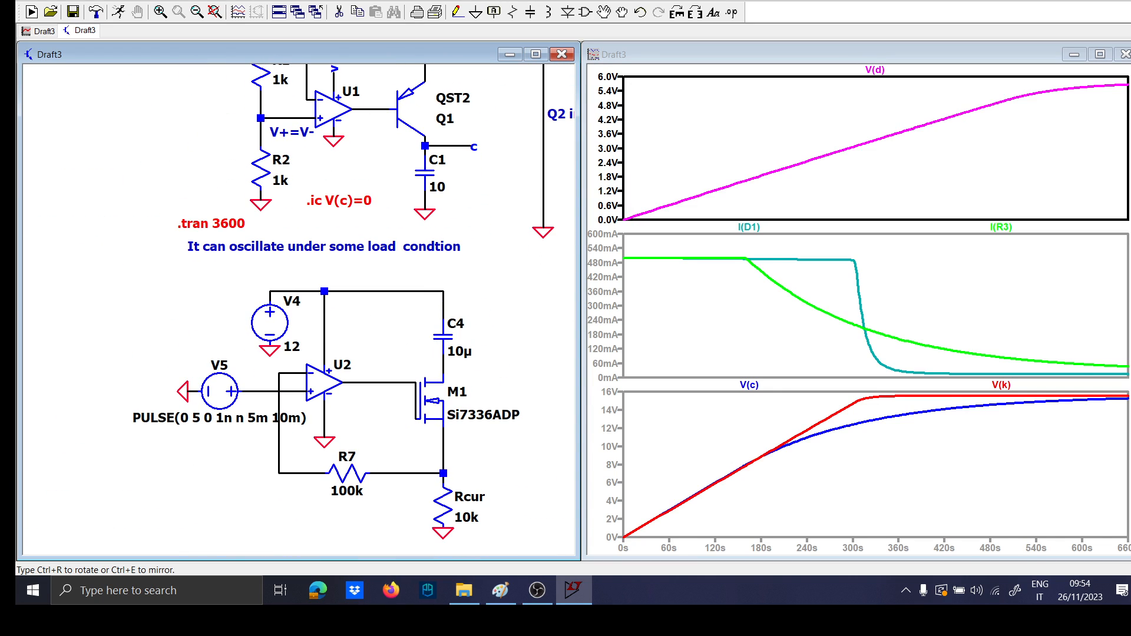
pyautogui.press('d')
pyautogui.scroll(2, 393, 325)
pyautogui.hotkey('ctrl', 'r')
pyautogui.hotkey('ctrl', 'r')
pyautogui.hotkey('ctrl', 'r')
pyautogui.click(387, 274)
pyautogui.press('Escape')
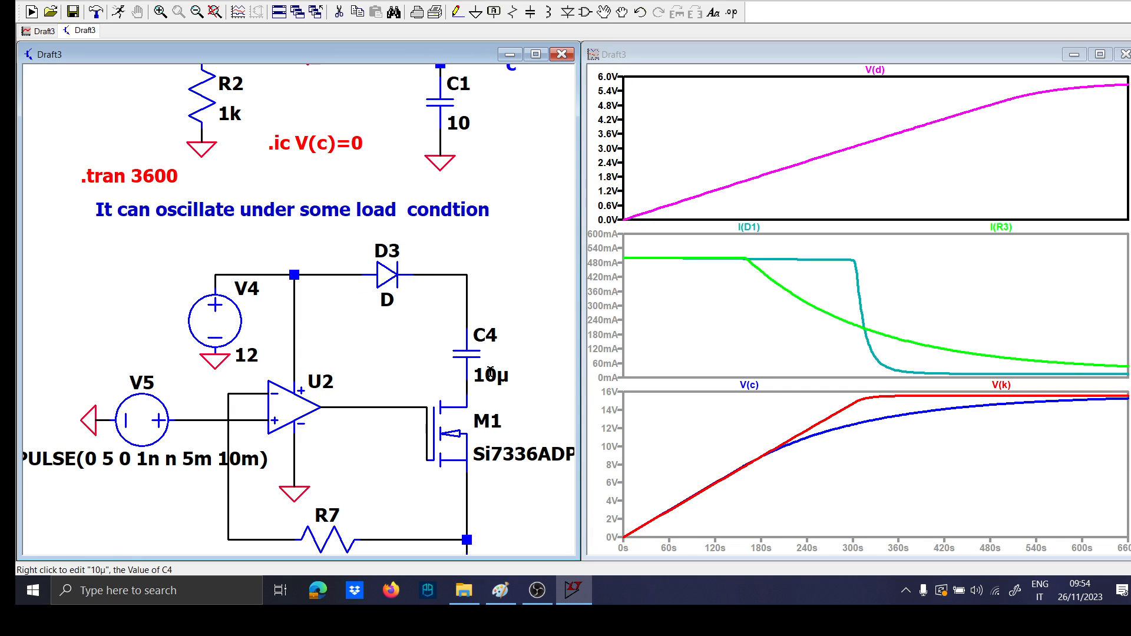
# Enable starting the external DC supply voltages at 0V in the transient command and run the simulation
pyautogui.scroll(-3, 357, 333)
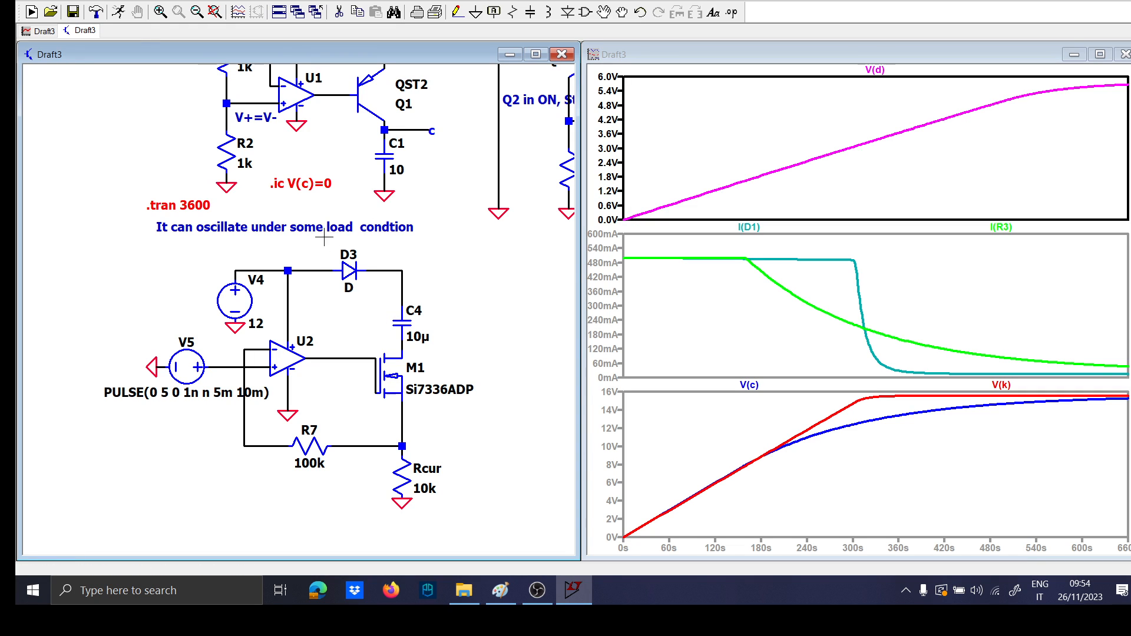
pyautogui.rightClick(156, 198)
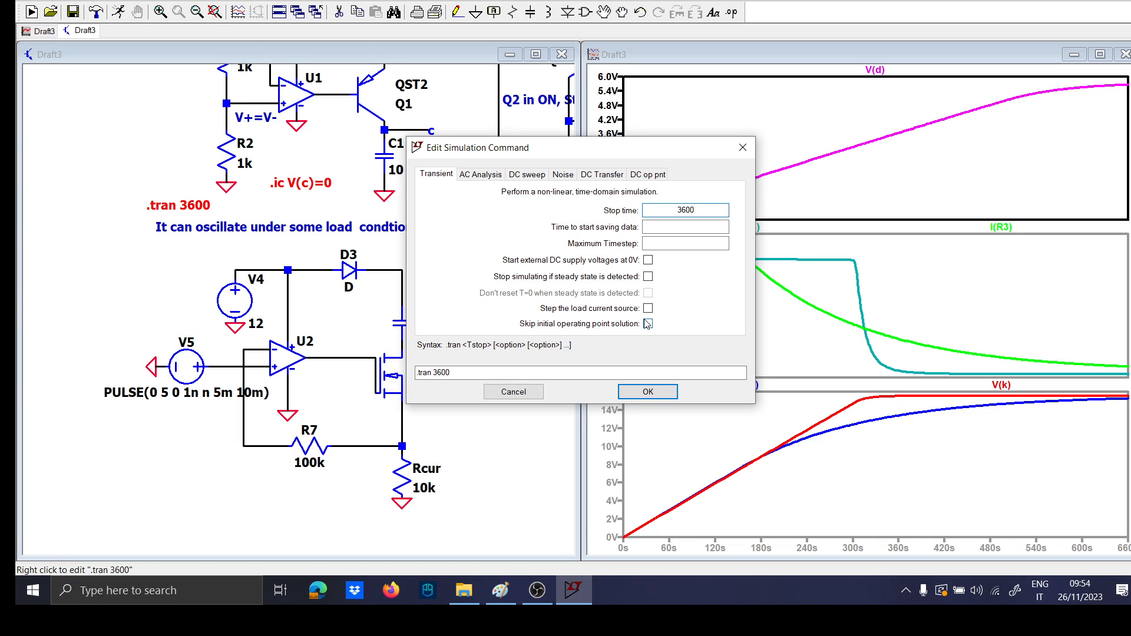
pyautogui.click(648, 261)
pyautogui.click(646, 392)
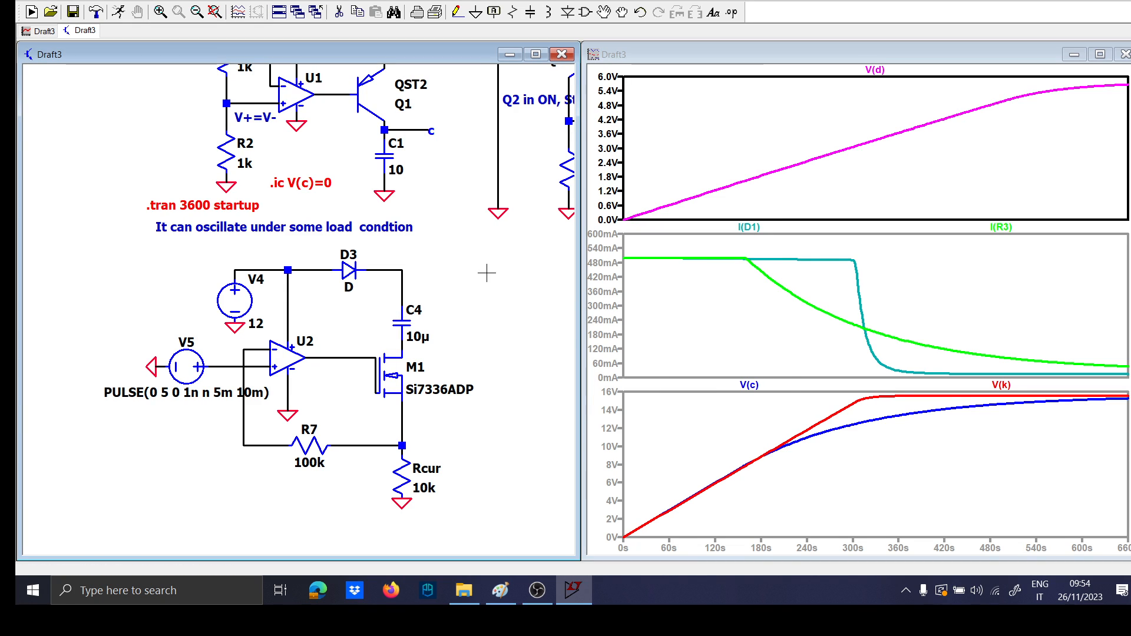
pyautogui.click(120, 12)
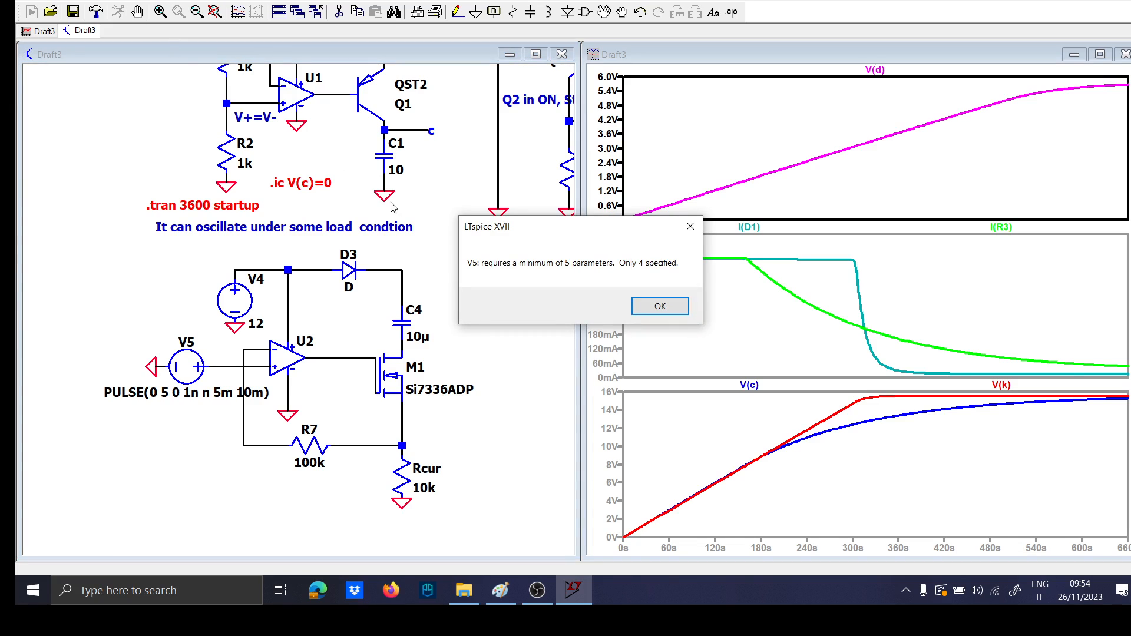
pyautogui.press('Escape')
pyautogui.press('Escape')
# Correct the pulse source's timing by setting Tfall to 1n and both Ton and Tperiod to 5m
pyautogui.rightClick(197, 360)
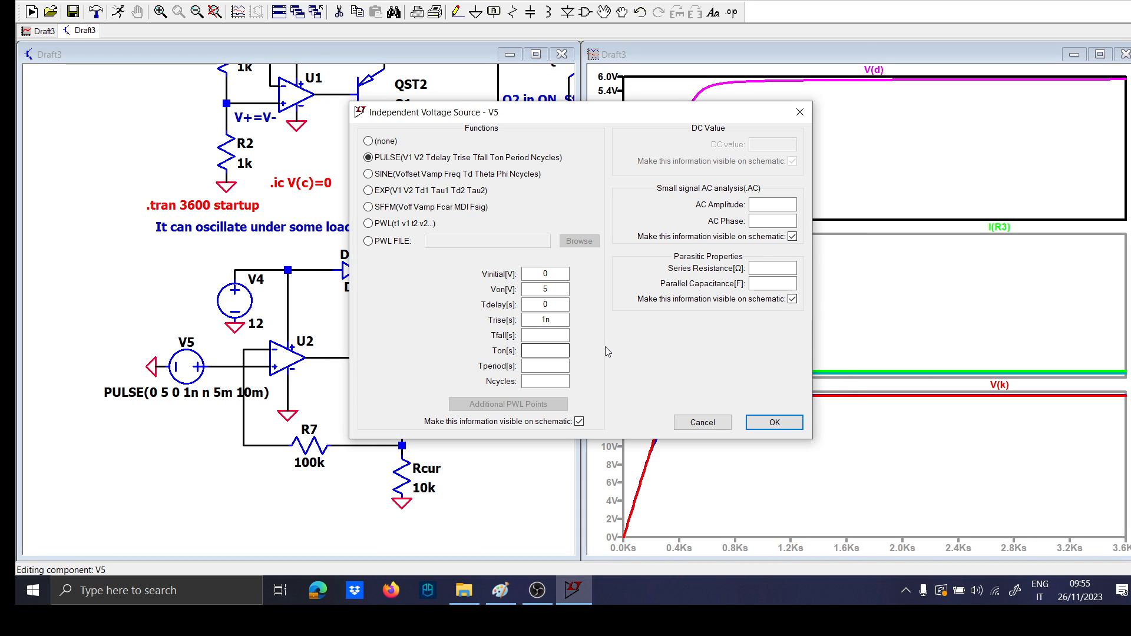
pyautogui.write('1n')
pyautogui.click(554, 353)
pyautogui.click(552, 365)
pyautogui.write('5m')
pyautogui.click(777, 423)
# Rerun the simulation and add an empty plot pane to the waveform window
pyautogui.click(120, 14)
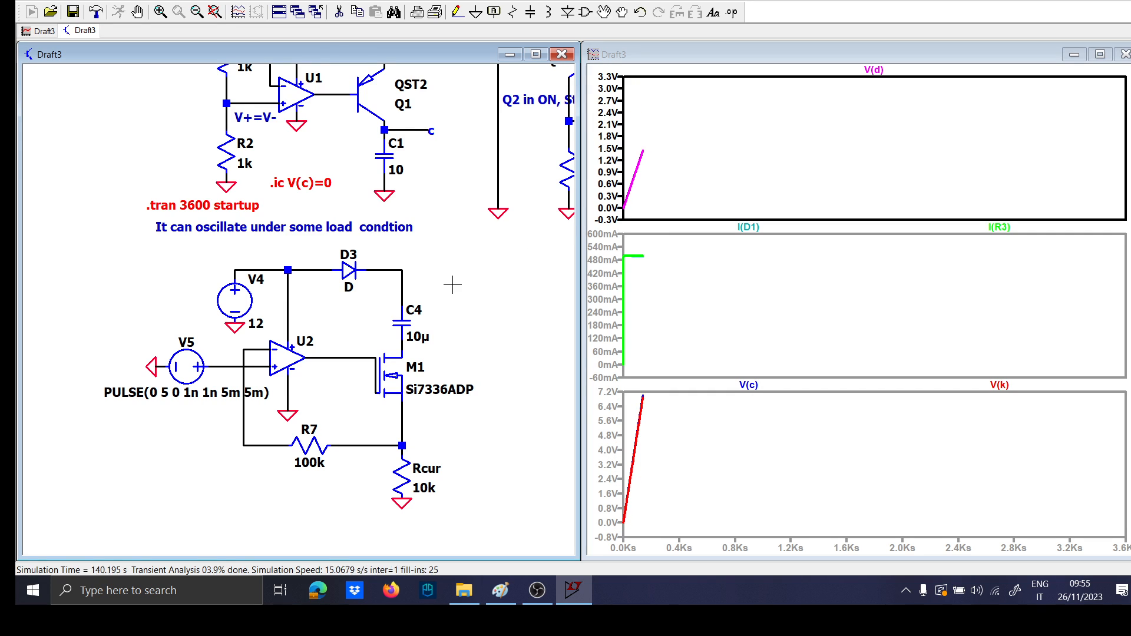
pyautogui.rightClick(674, 175)
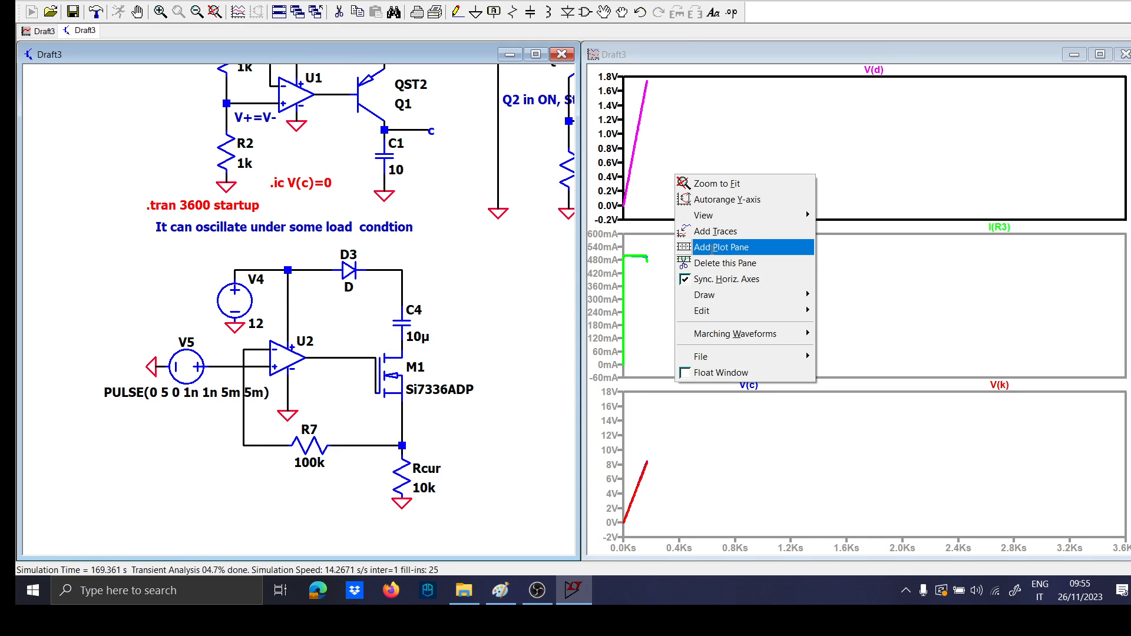
pyautogui.click(719, 248)
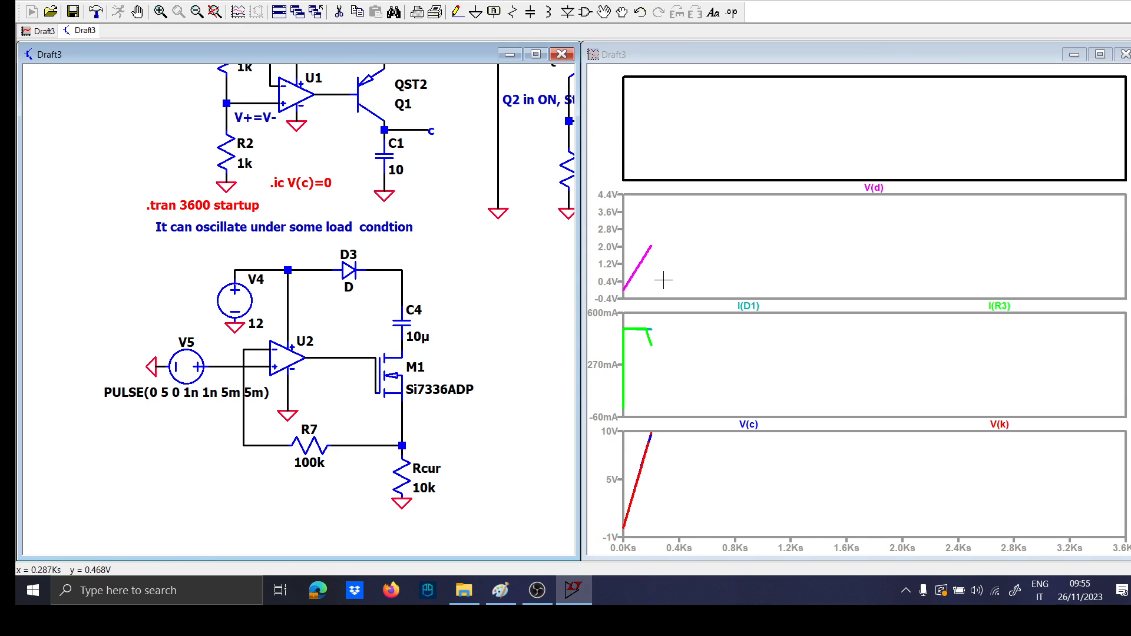
# Plot the current through resistor Rcur in the empty pane and zoom in on its initial portion
pyautogui.click(641, 151)
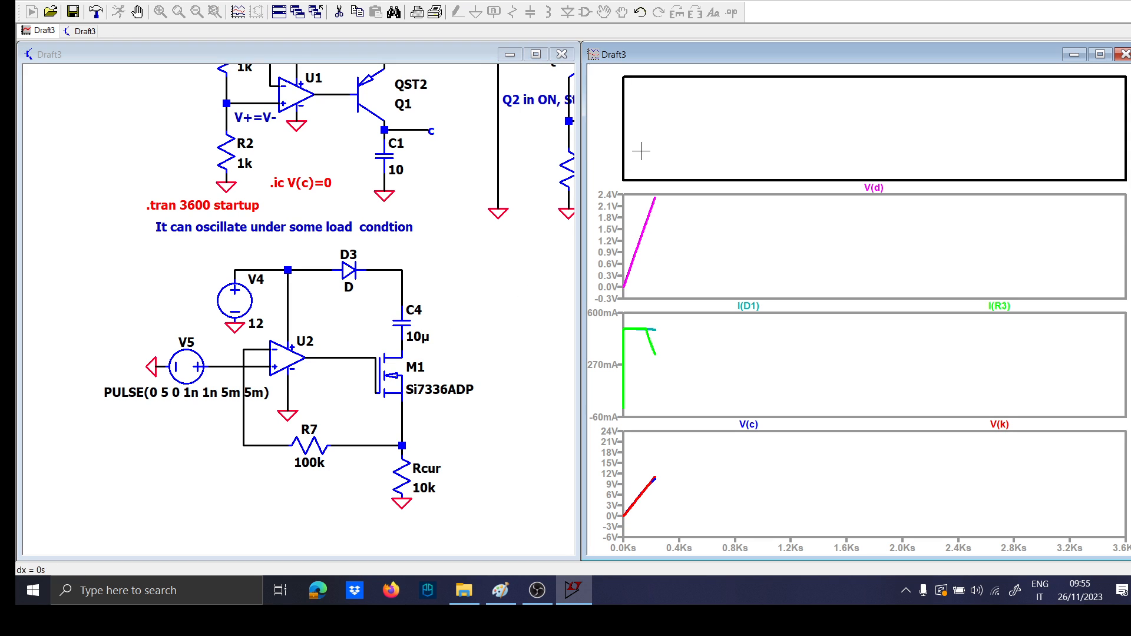
pyautogui.scroll(4, 447, 336)
pyautogui.click(367, 445)
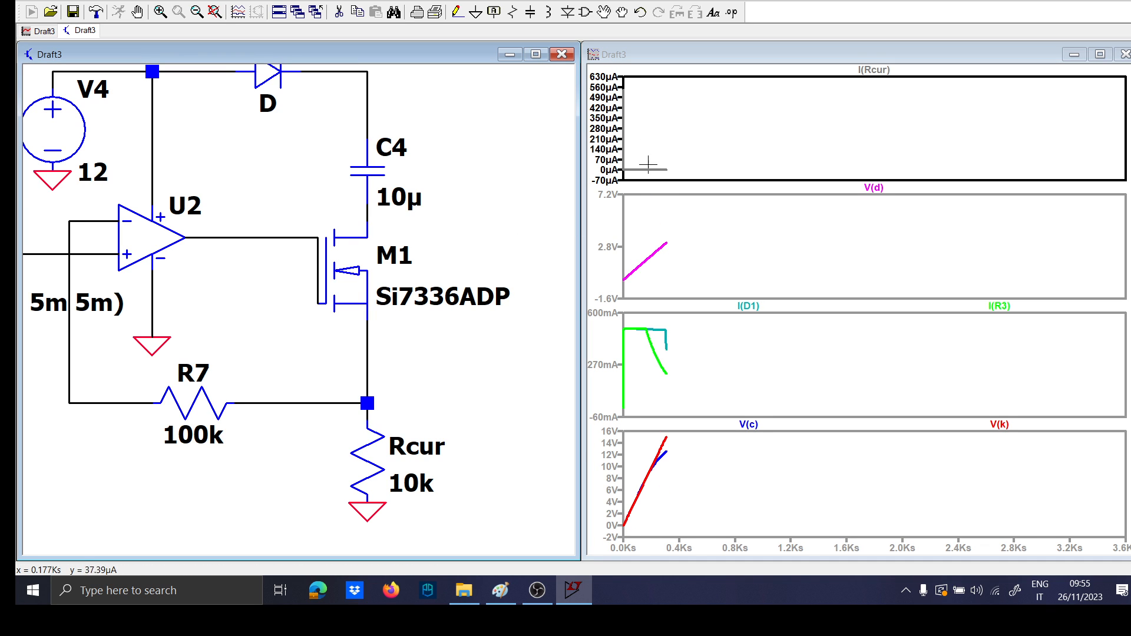
pyautogui.moveTo(649, 179); pyautogui.dragTo(624, 95)
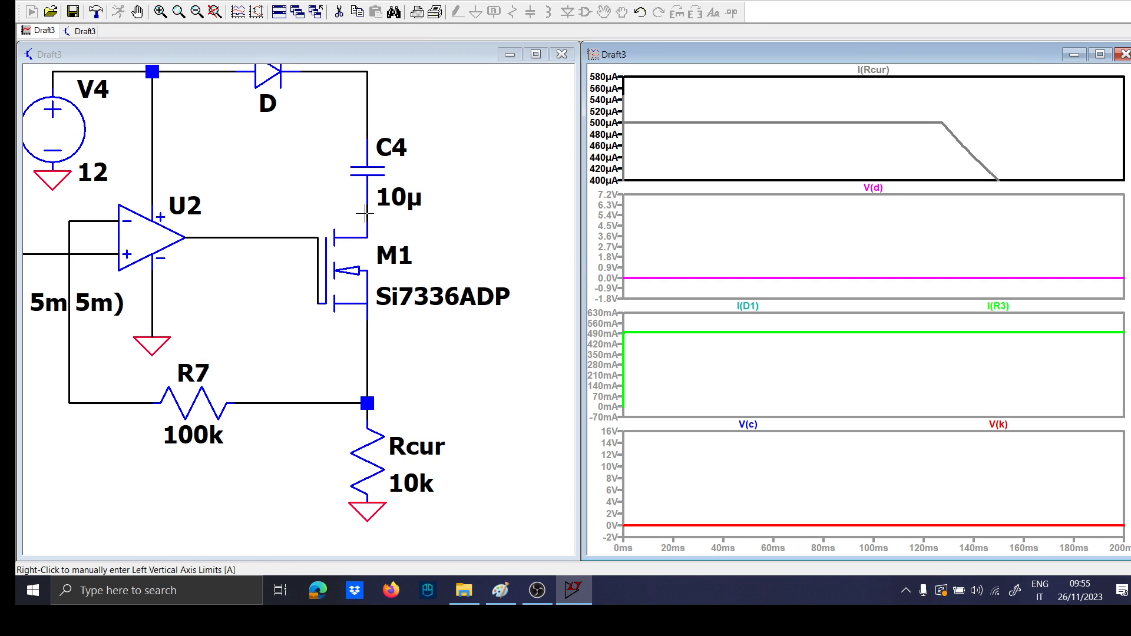
# Replace the top pane's trace with the capacitor C4 current, followed by the differential voltage across C4 alone
pyautogui.click(367, 169)
pyautogui.click(367, 169)
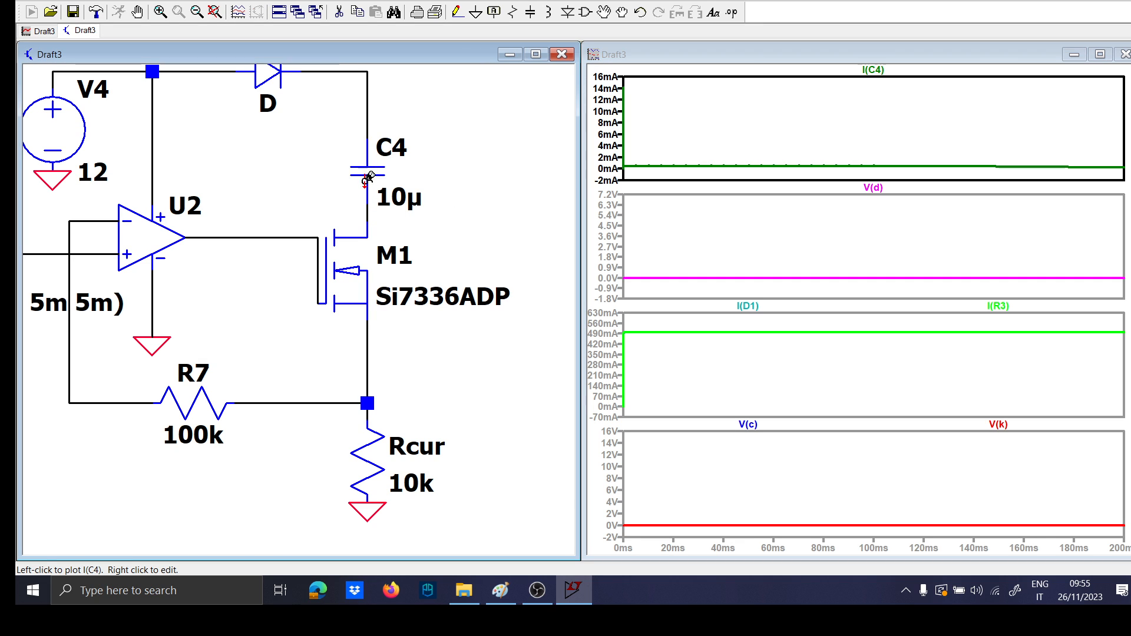
pyautogui.moveTo(369, 121); pyautogui.dragTo(368, 197)
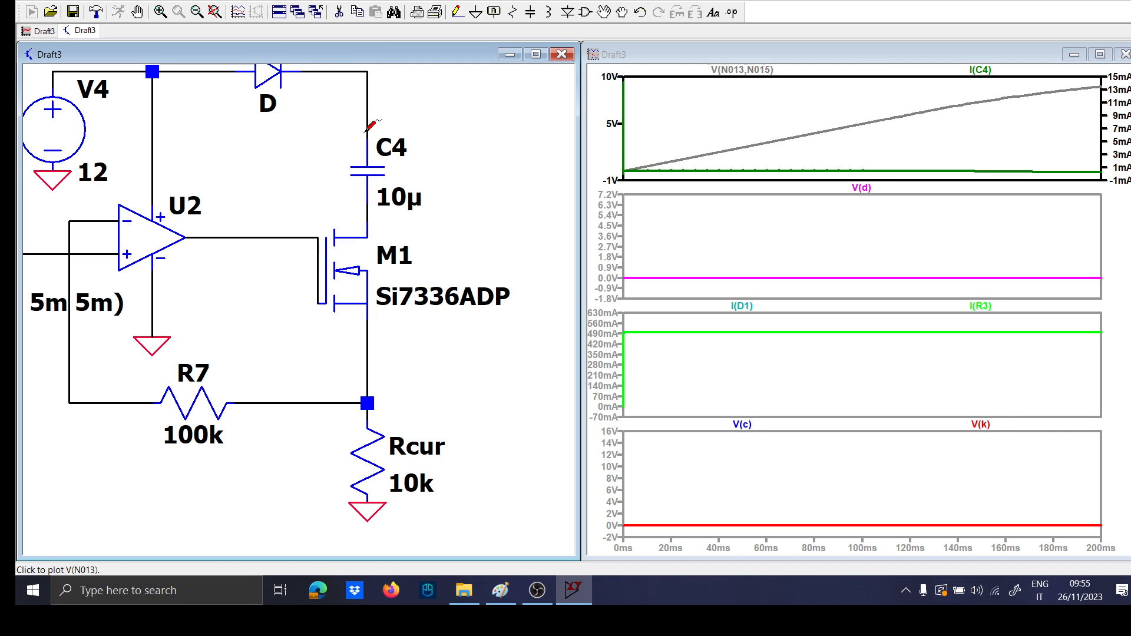
pyautogui.moveTo(365, 125); pyautogui.dragTo(365, 208)
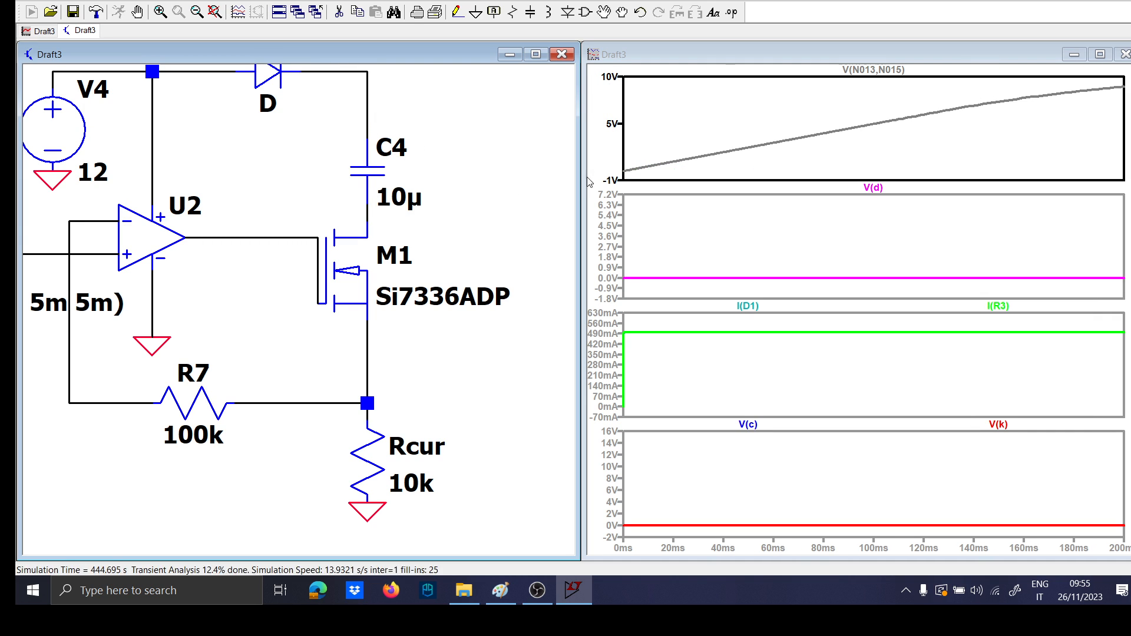
# Examine the early part of the voltage across C4 close up and restore the full time range
pyautogui.click(650, 170)
pyautogui.moveTo(651, 170); pyautogui.dragTo(711, 172)
pyautogui.moveTo(648, 135); pyautogui.dragTo(706, 167)
pyautogui.moveTo(618, 125); pyautogui.dragTo(719, 157)
pyautogui.rightClick(674, 124)
pyautogui.click(704, 134)
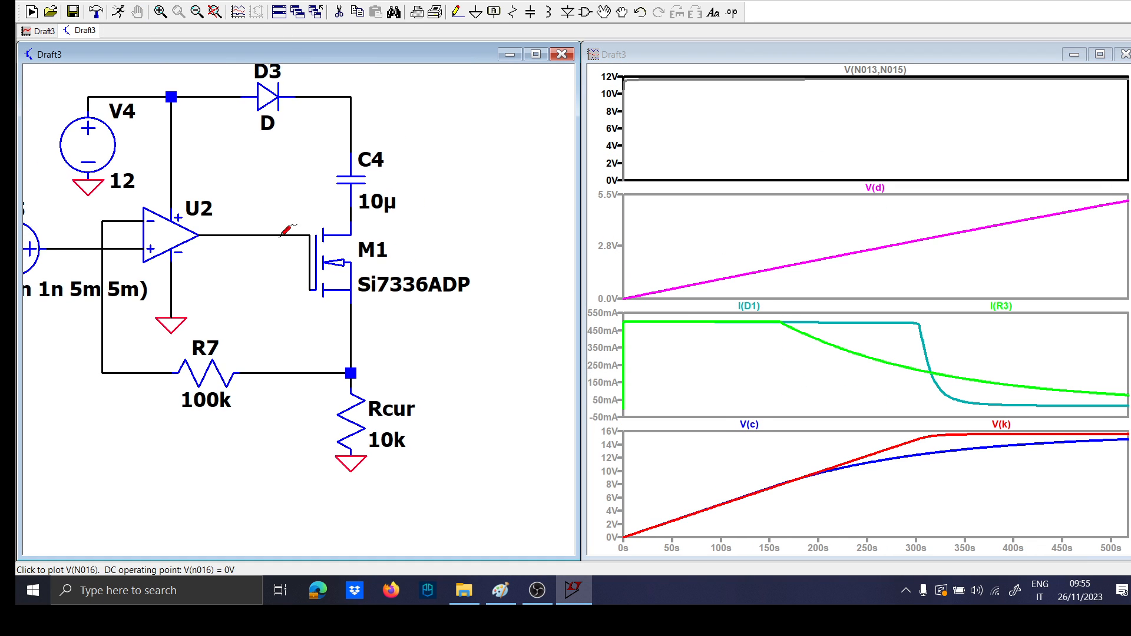
# Set the transient simulation's stop time to 100m and rerun the simulation
pyautogui.scroll(-2, 308, 307)
pyautogui.moveTo(201, 100); pyautogui.dragTo(201, 178)
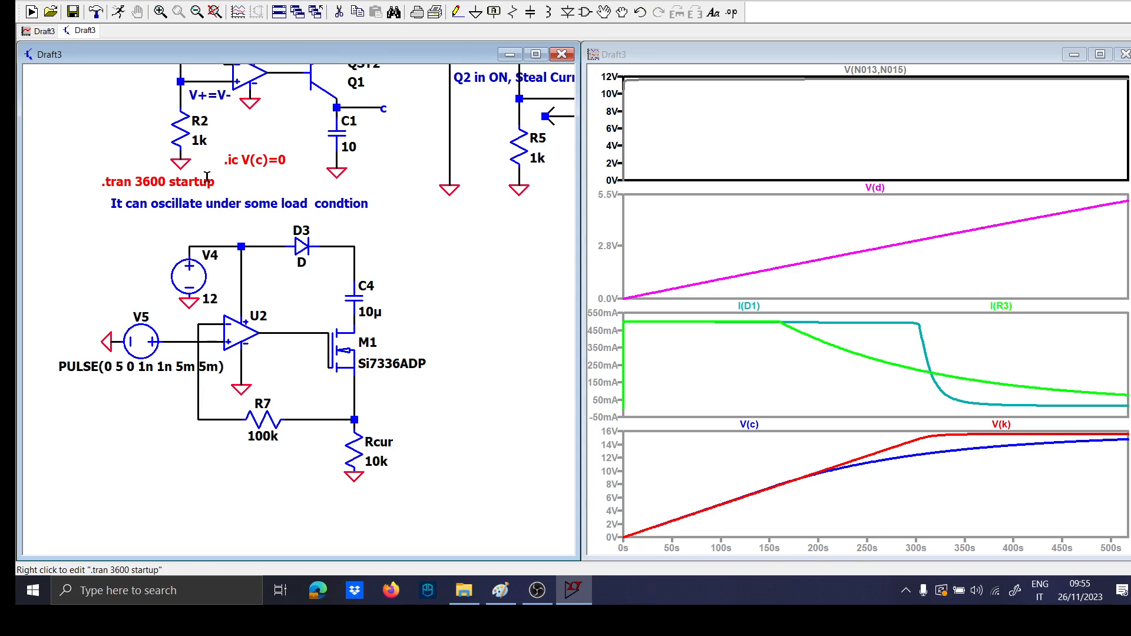
pyautogui.rightClick(206, 184)
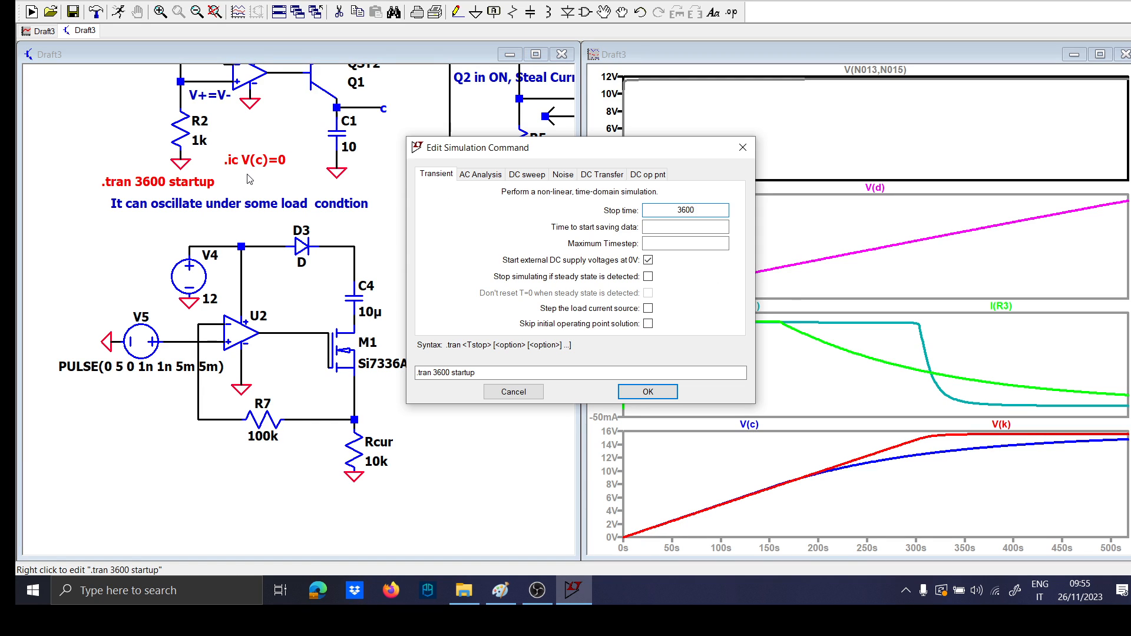
pyautogui.doubleClick(708, 215)
pyautogui.write('100m')
pyautogui.press('Return')
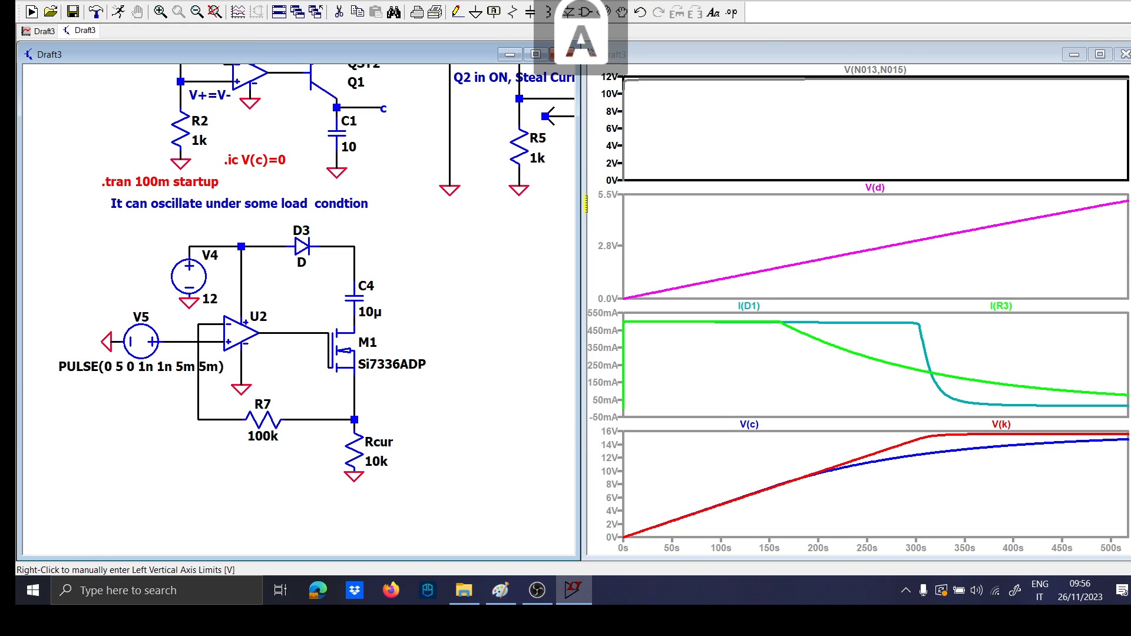
pyautogui.click(118, 13)
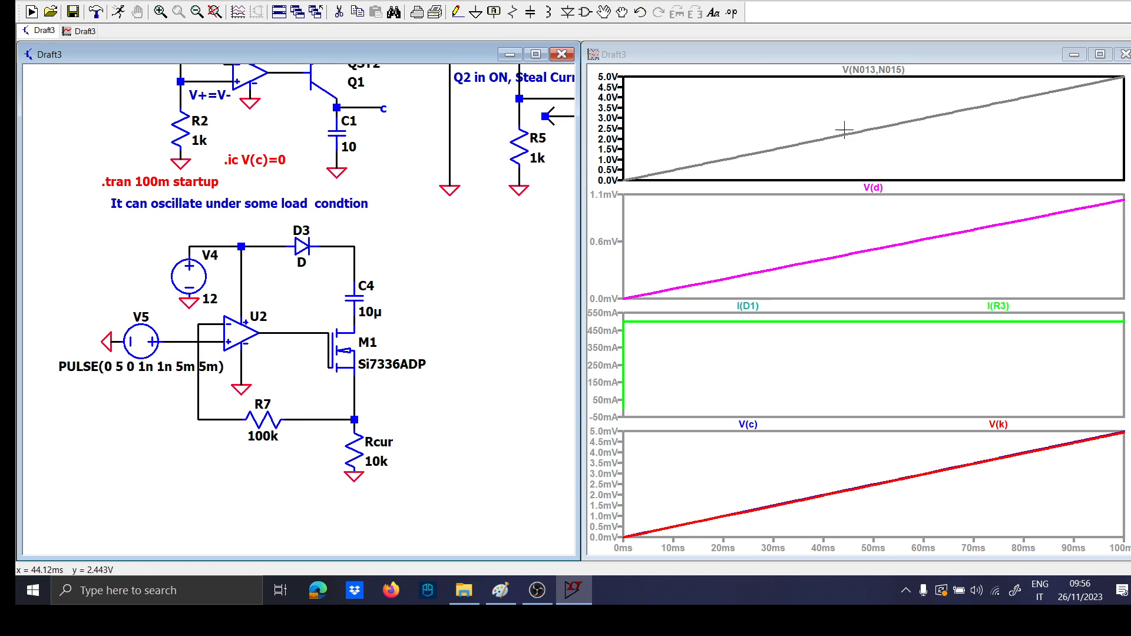
# Plot only the C4 current in the top pane and examine its pulses between about 3 and 19 ms
pyautogui.click(358, 302)
pyautogui.moveTo(647, 160); pyautogui.dragTo(781, 170)
pyautogui.moveTo(636, 137); pyautogui.dragTo(887, 166)
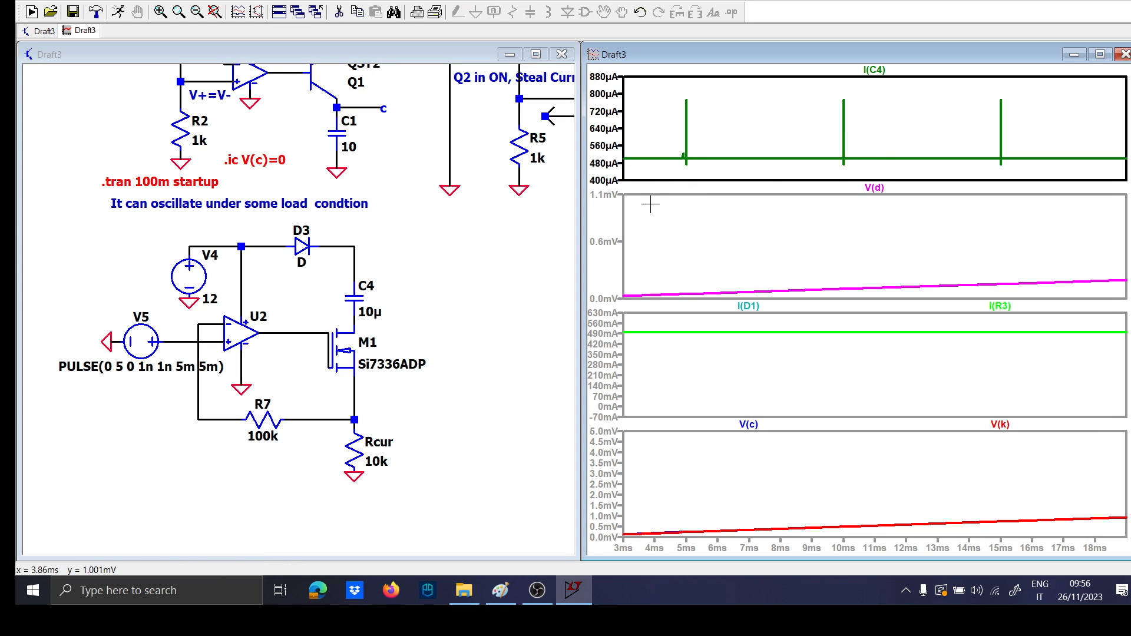
# Change the NMOS transistor M1 to the BSB012N03LX3 model and rerun the simulation
pyautogui.rightClick(352, 349)
pyautogui.click(639, 241)
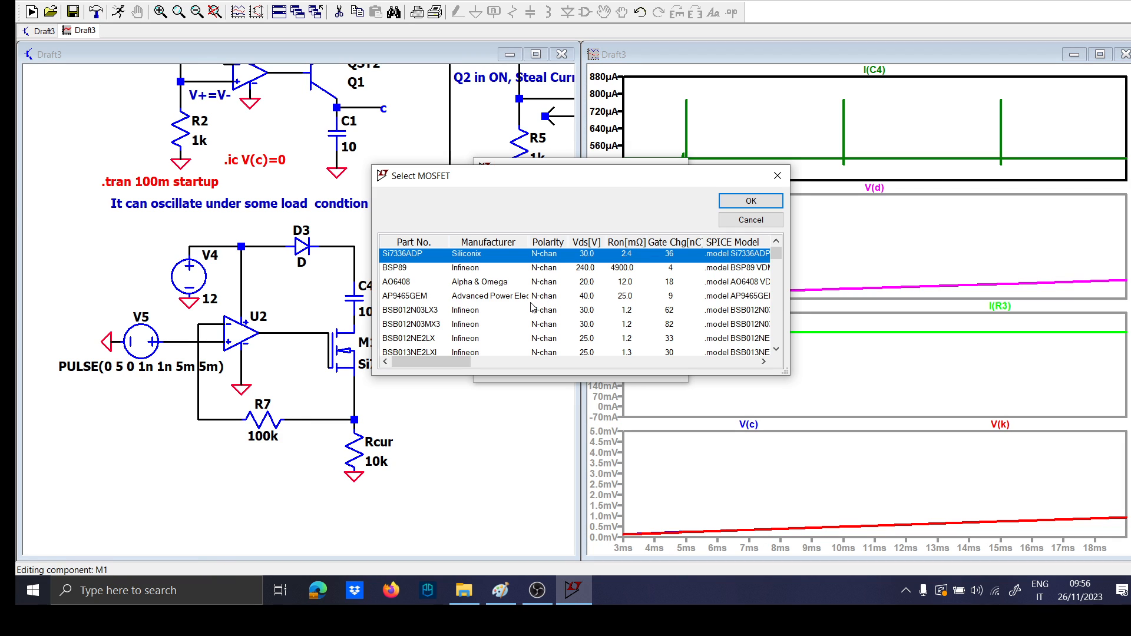
pyautogui.click(514, 311)
pyautogui.click(721, 201)
pyautogui.click(32, 12)
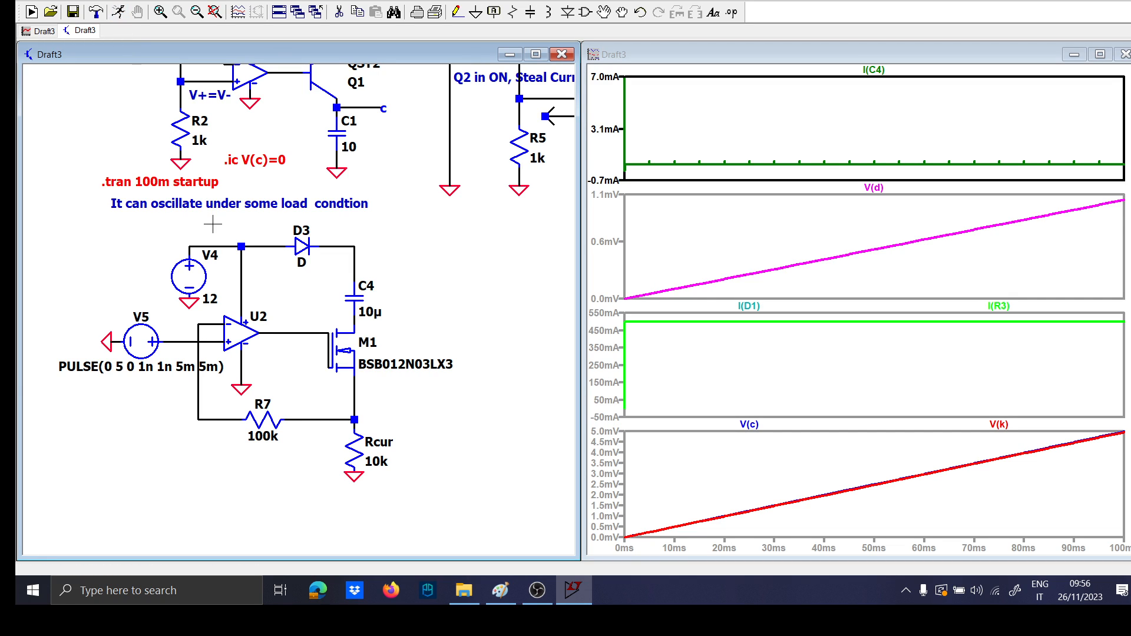
# Enable skipping the initial operating point solution in the transient command and rerun the simulation
pyautogui.rightClick(186, 182)
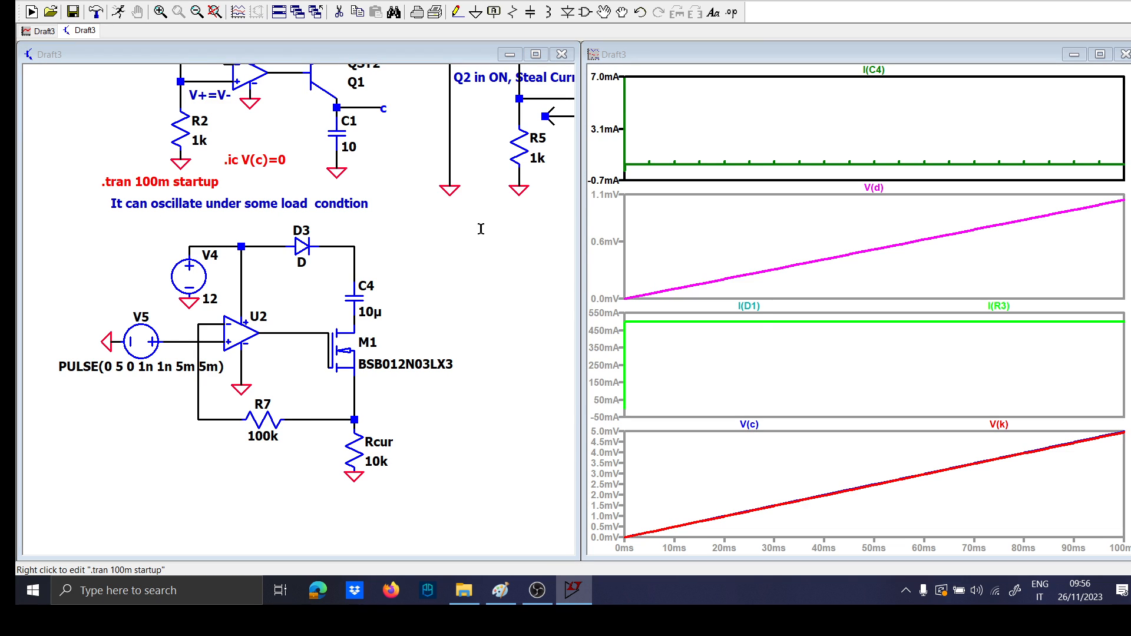
pyautogui.click(647, 324)
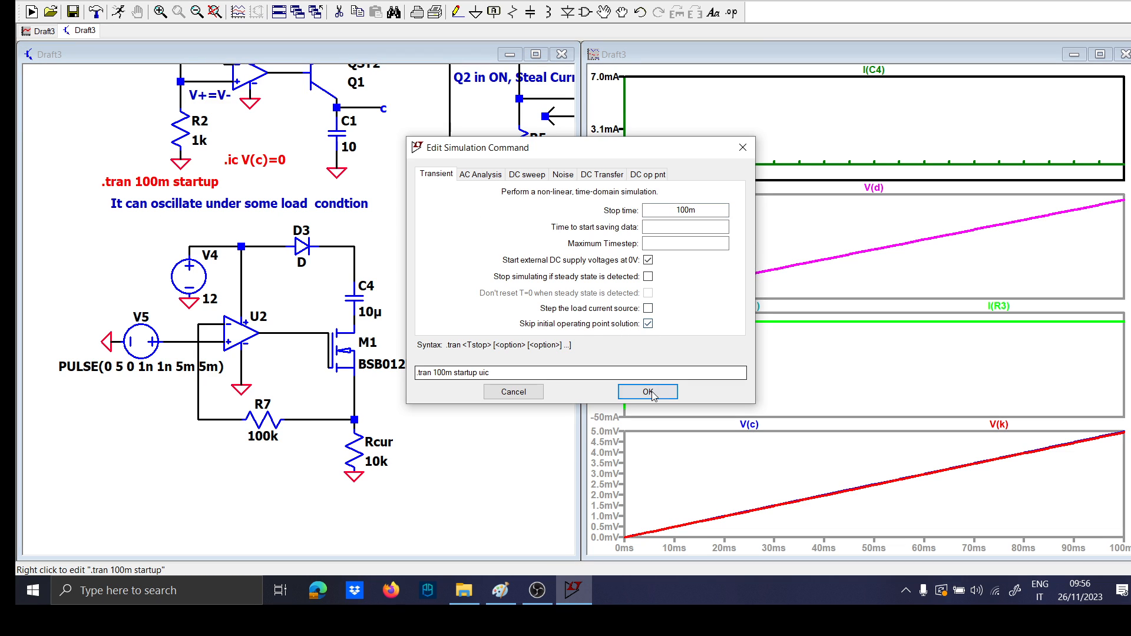
pyautogui.click(650, 392)
pyautogui.click(118, 11)
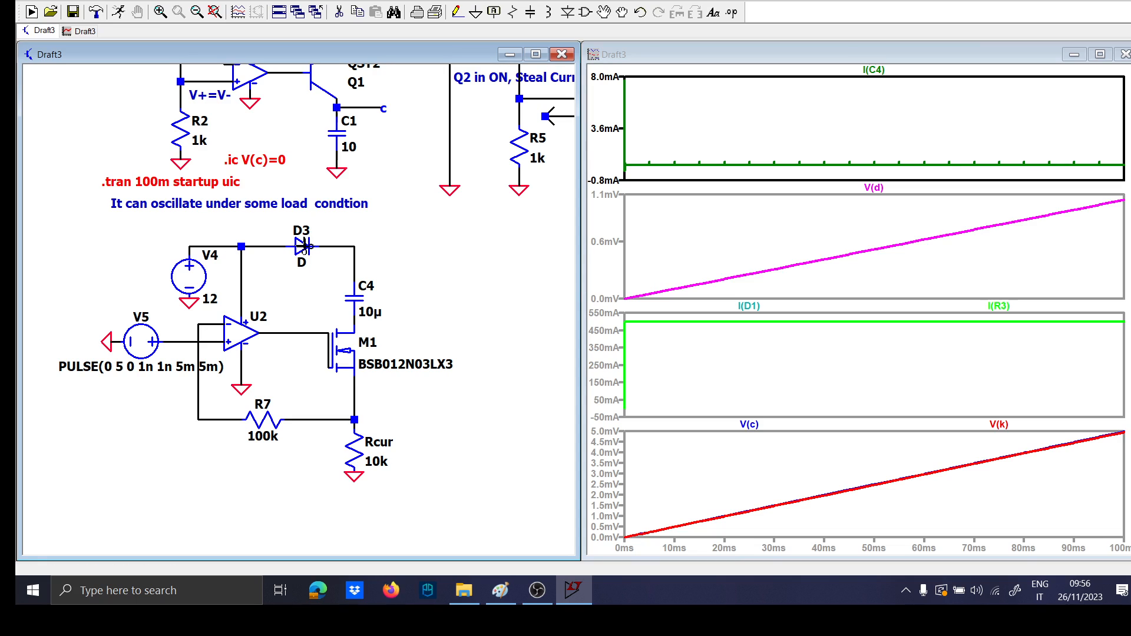
# Try removing diode D3 and rerun the simulation to check the C4 current
pyautogui.press('Delete')
pyautogui.click(304, 247)
pyautogui.press('Escape')
pyautogui.click(118, 12)
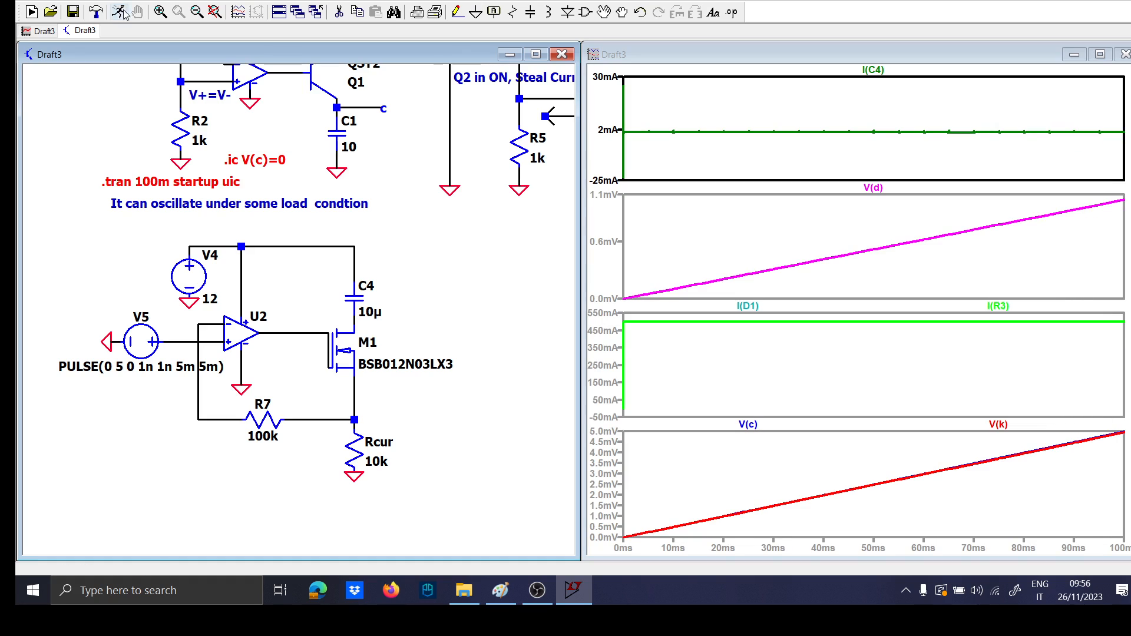
pyautogui.click(355, 295)
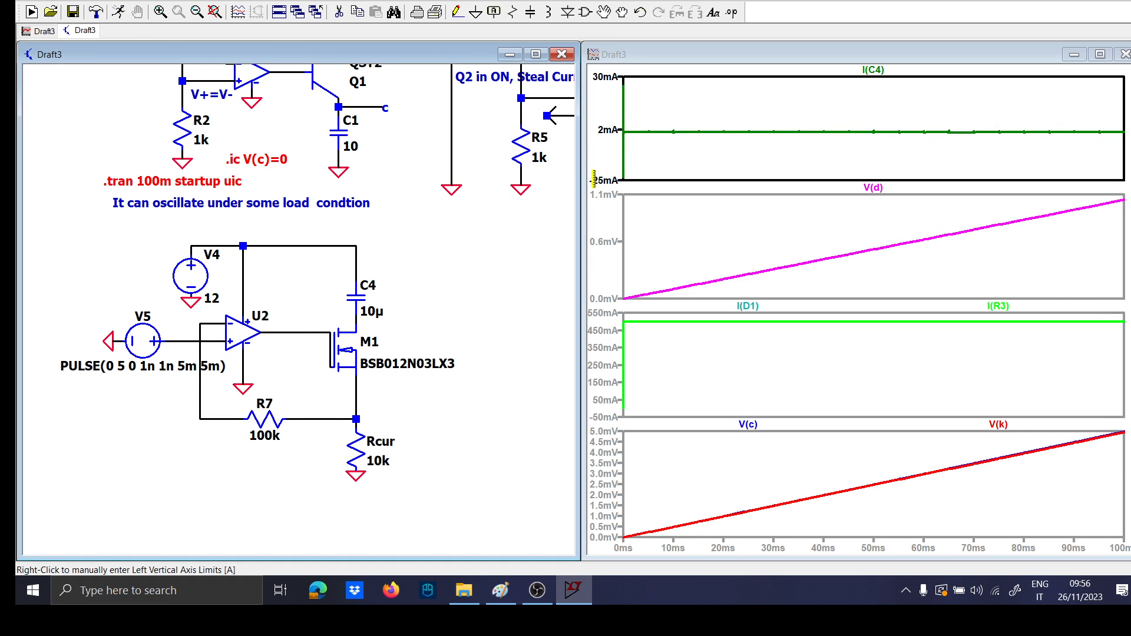
# Undo the removal of diode D3 and rerun the simulation
pyautogui.hotkey('ctrl', 'z')
pyautogui.click(118, 12)
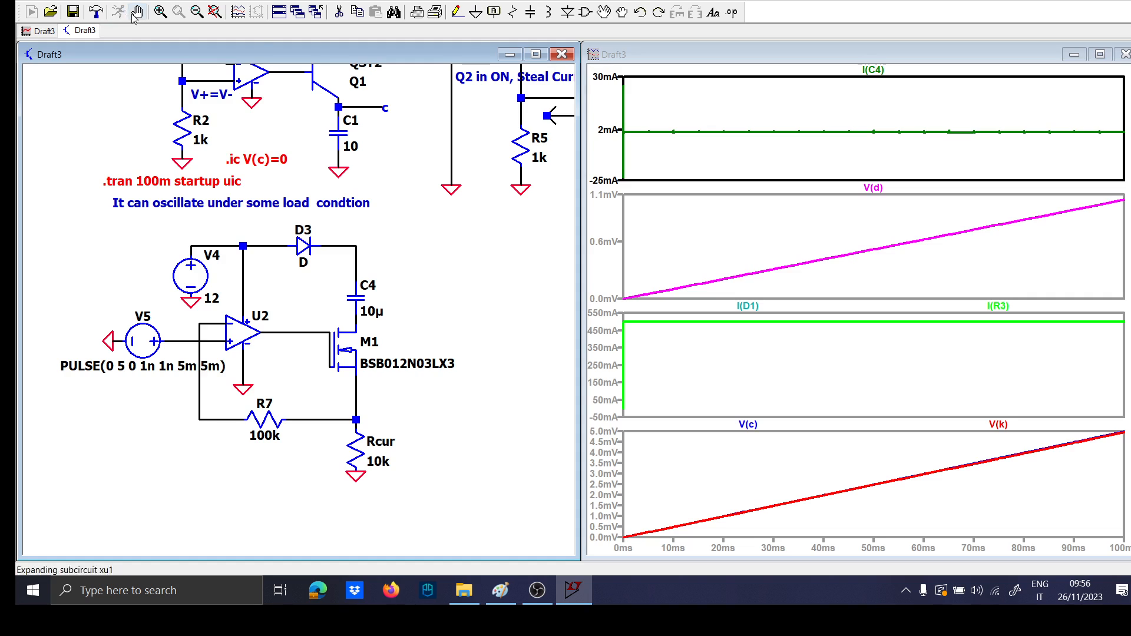
# Examine the C4 current pulses between about 2 and 22 ms in the top pane
pyautogui.moveTo(647, 146); pyautogui.dragTo(876, 164)
pyautogui.moveTo(667, 123); pyautogui.dragTo(899, 157)
pyautogui.moveTo(623, 95); pyautogui.dragTo(966, 168)
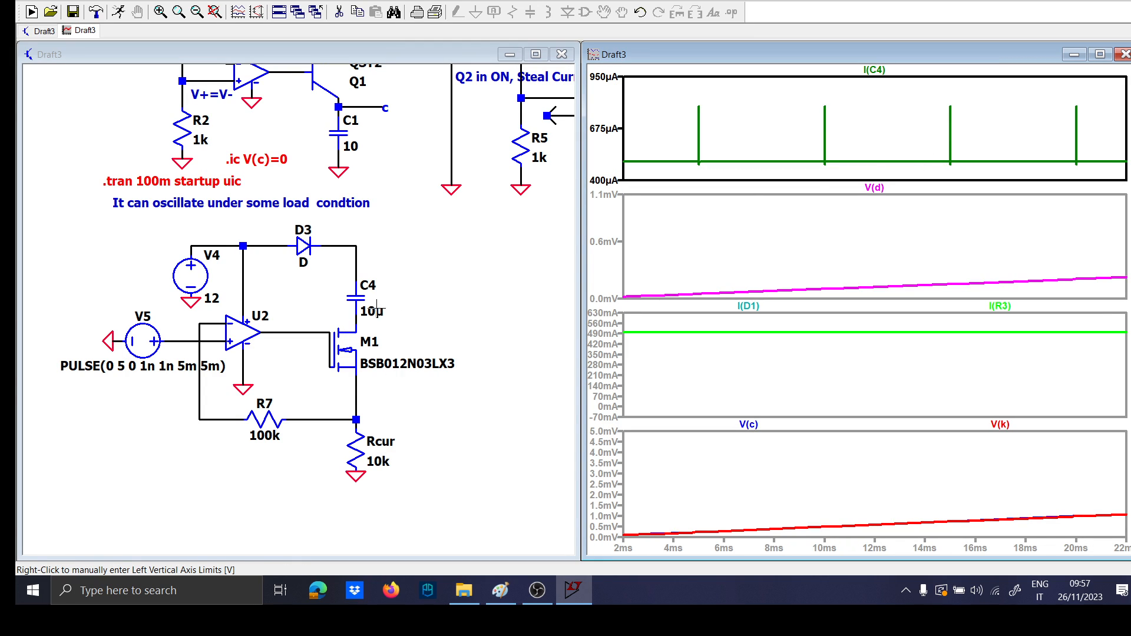
# Replace the top pane's traces with the differential voltage across capacitor C4 alone
pyautogui.click(358, 266)
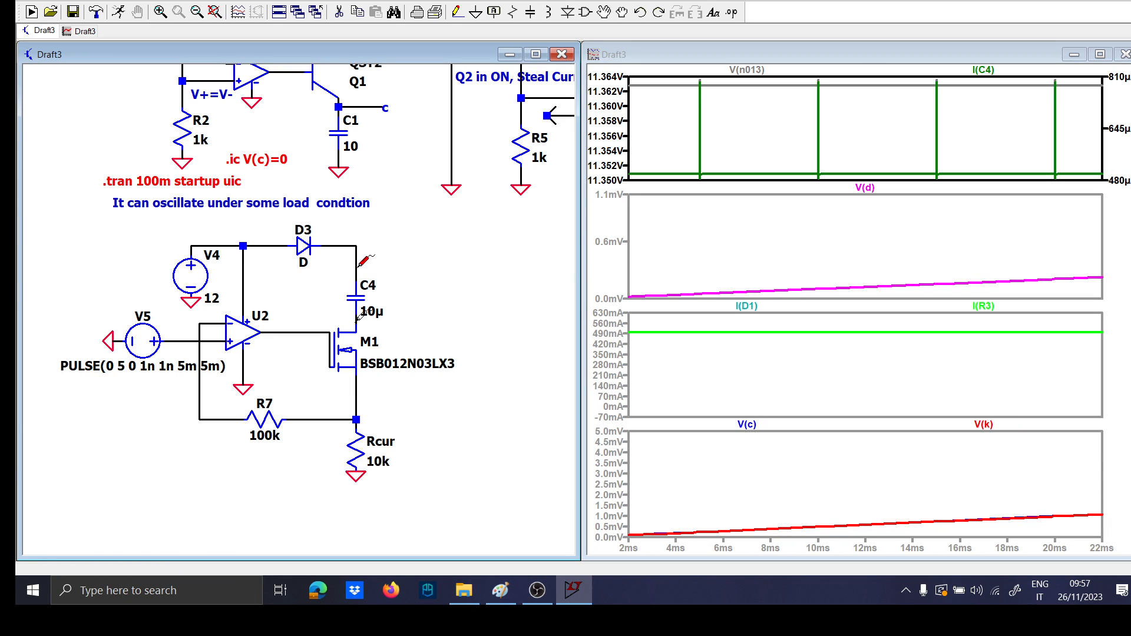
pyautogui.moveTo(357, 324); pyautogui.dragTo(357, 320)
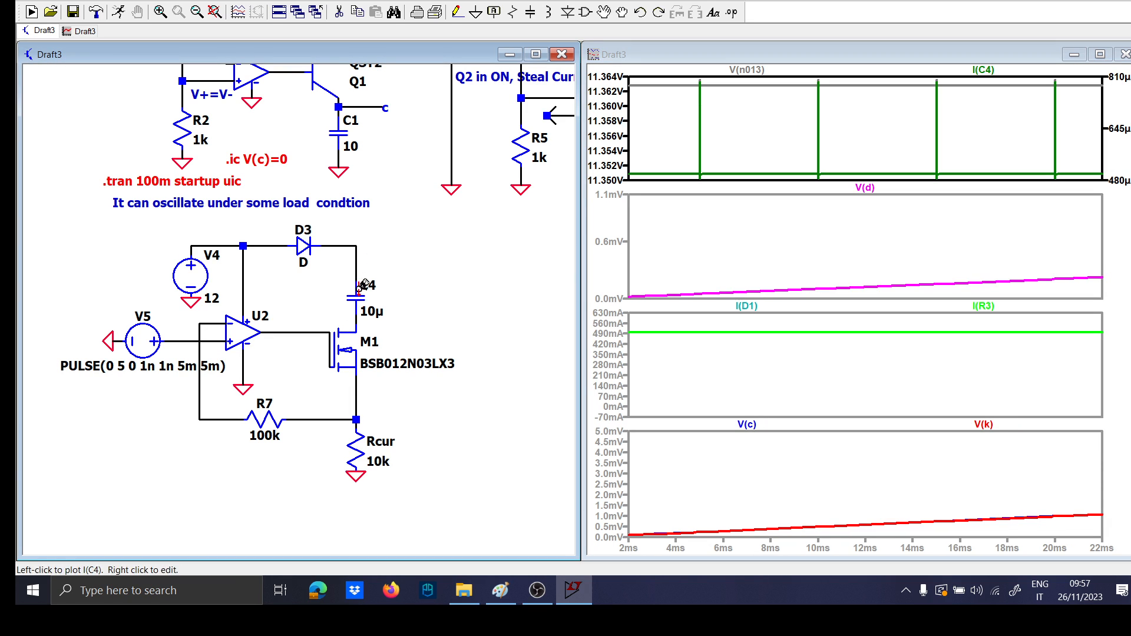
pyautogui.moveTo(362, 270)
pyautogui.mouseDown()
pyautogui.moveTo(358, 327)
pyautogui.moveTo(356, 318)
pyautogui.mouseUp()
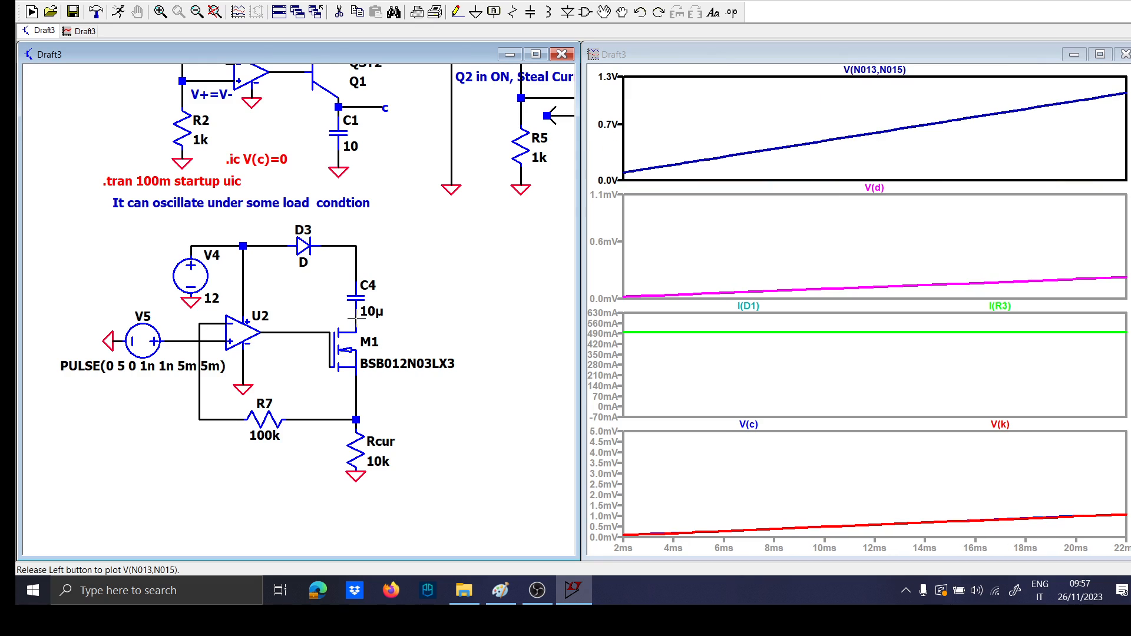
# Maximize the waveform window and delete the three lower plot panes, keeping only the voltage across C4
pyautogui.click(1100, 55)
pyautogui.moveTo(113, 106); pyautogui.dragTo(300, 148)
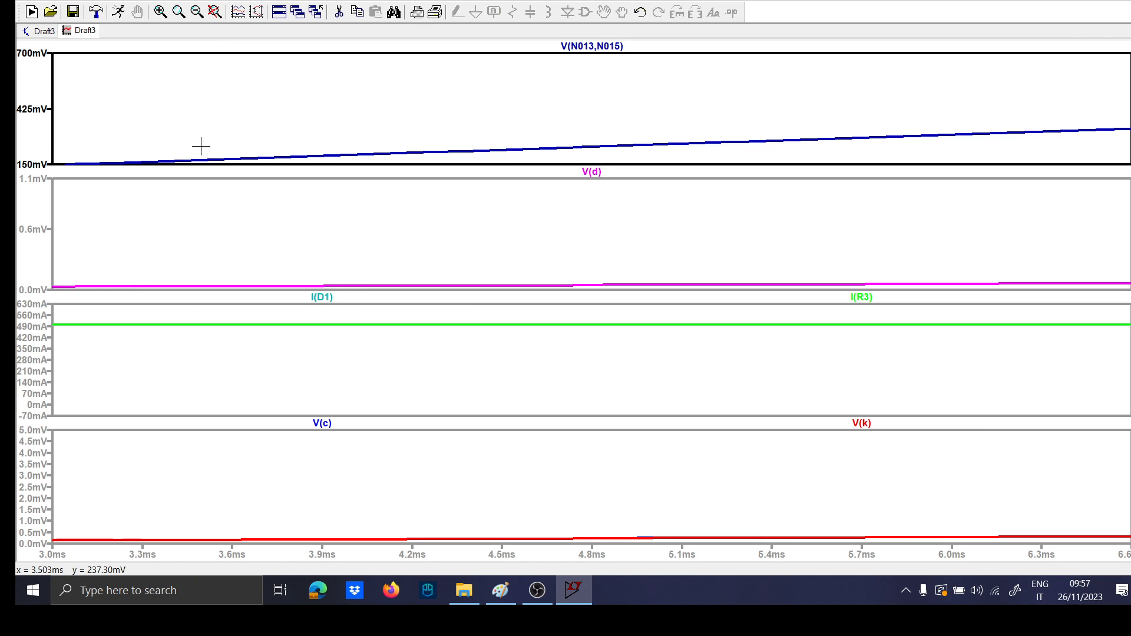
pyautogui.rightClick(442, 180)
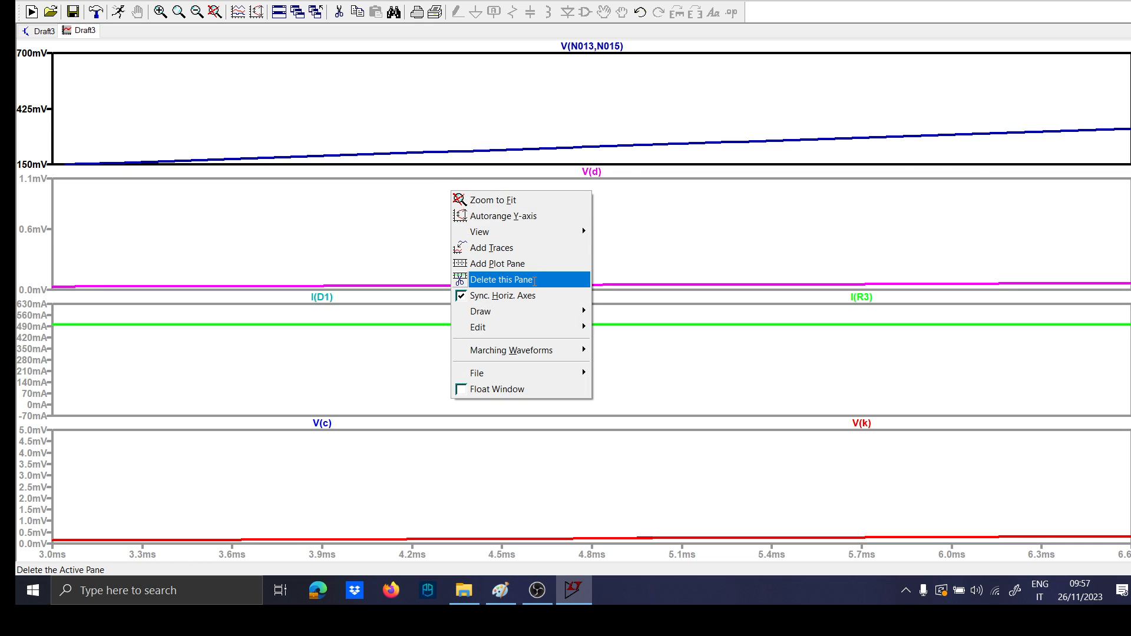
pyautogui.click(539, 278)
pyautogui.rightClick(518, 343)
pyautogui.click(589, 432)
pyautogui.rightClick(545, 242)
pyautogui.click(595, 331)
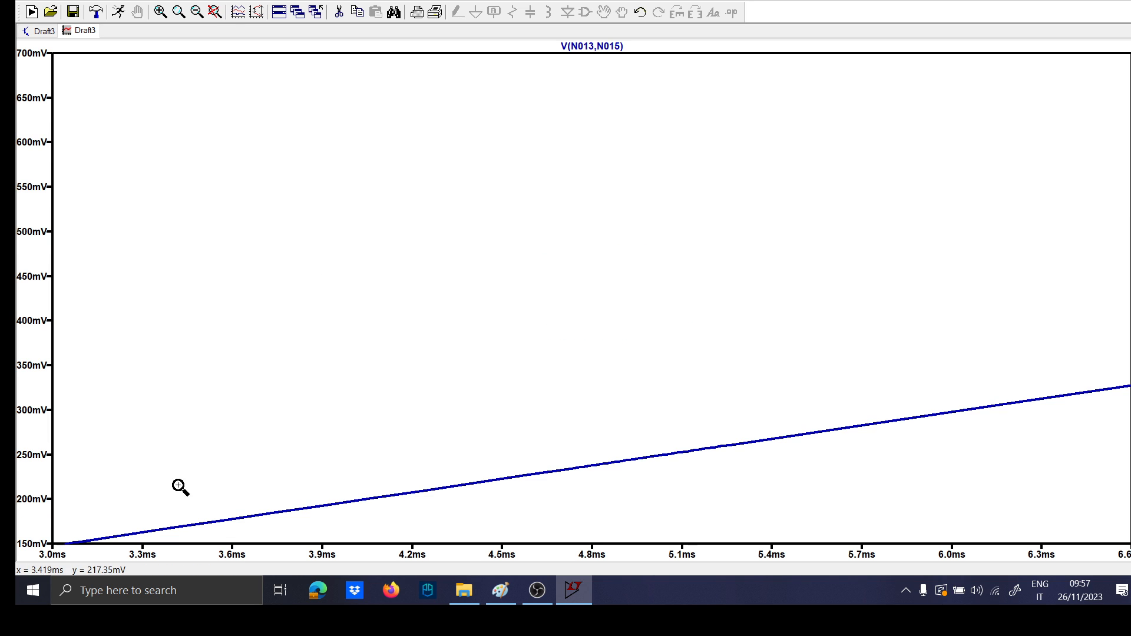
# Inspect the C4 voltage trace closely around 3.44 ms for staircase steps and restore the full waveform
pyautogui.moveTo(177, 482); pyautogui.dragTo(326, 527)
pyautogui.moveTo(139, 469); pyautogui.dragTo(209, 507)
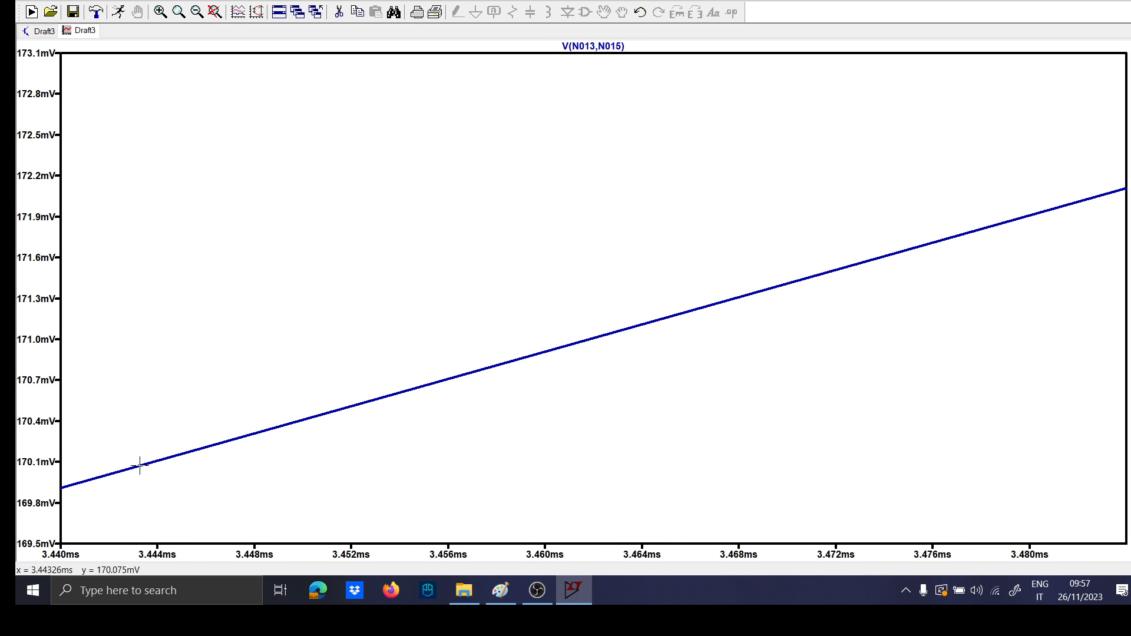
pyautogui.moveTo(120, 454); pyautogui.dragTo(164, 478)
pyautogui.rightClick(164, 224)
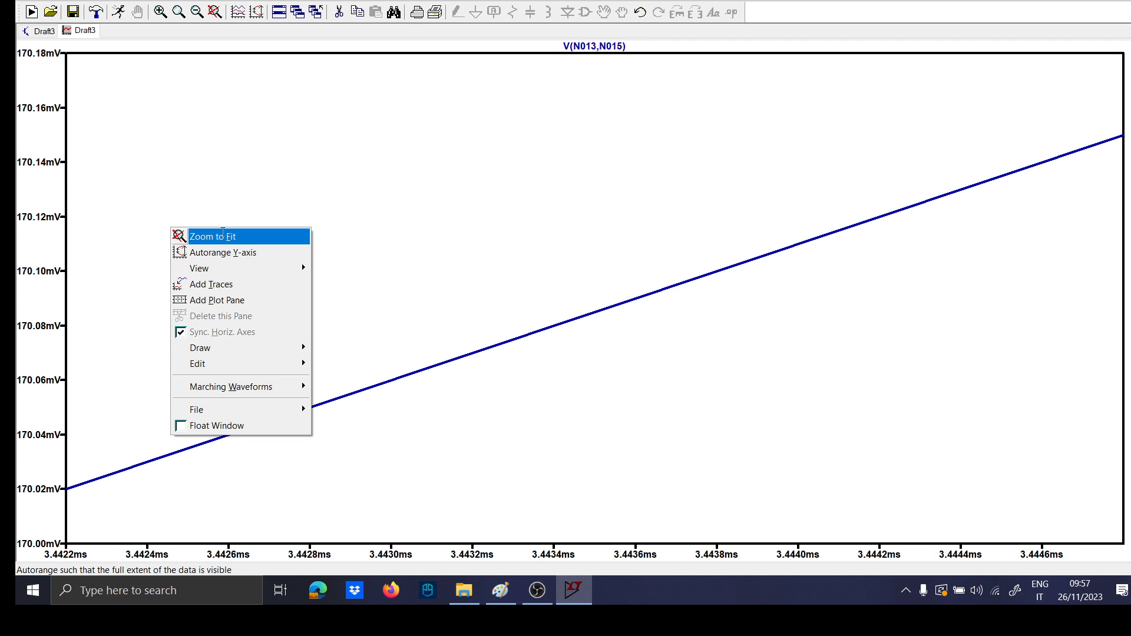
pyautogui.click(200, 235)
# Compare the pulsed charger schematic with the C4 voltage rise between about 1.52 and 1.74 ms
pyautogui.click(36, 32)
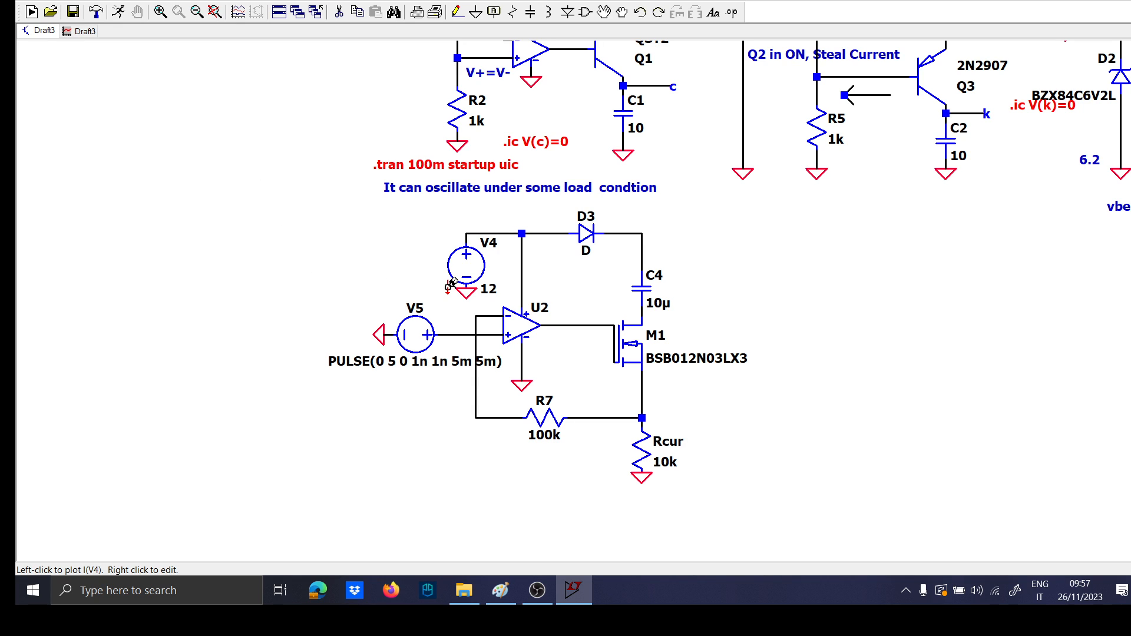
pyautogui.moveTo(592, 279); pyautogui.dragTo(532, 298)
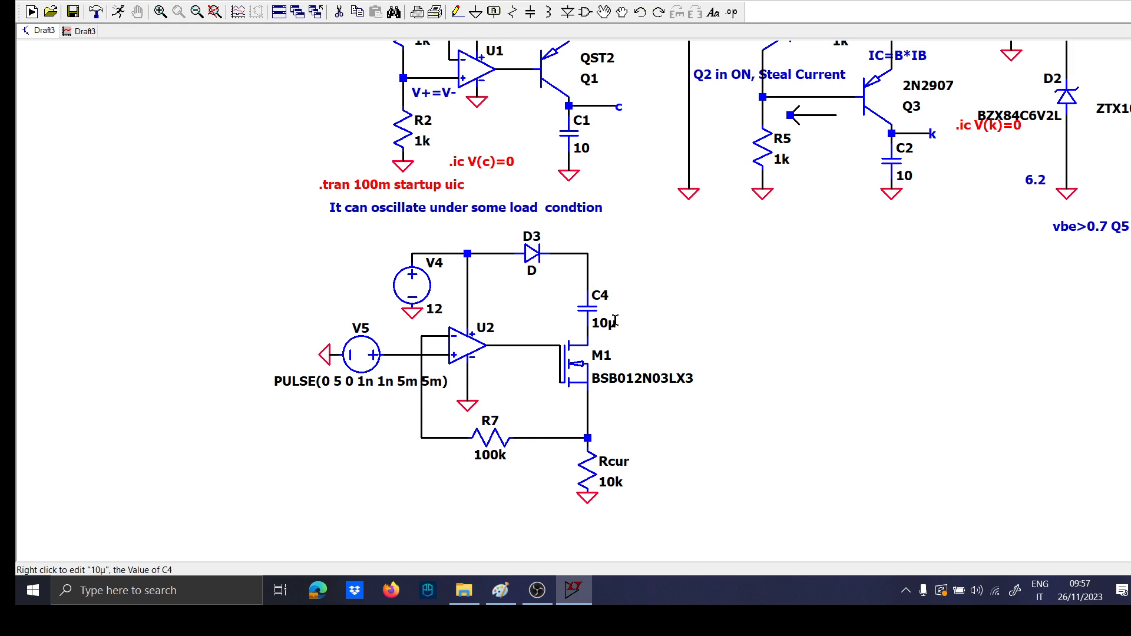
pyautogui.scroll(1, 595, 345)
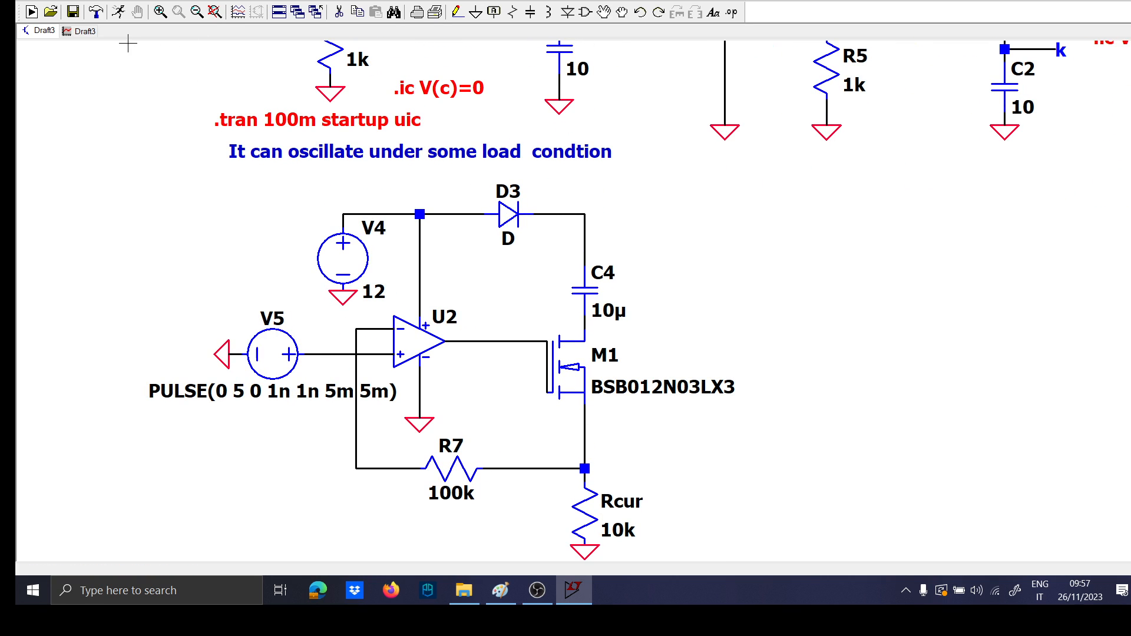
pyautogui.click(80, 31)
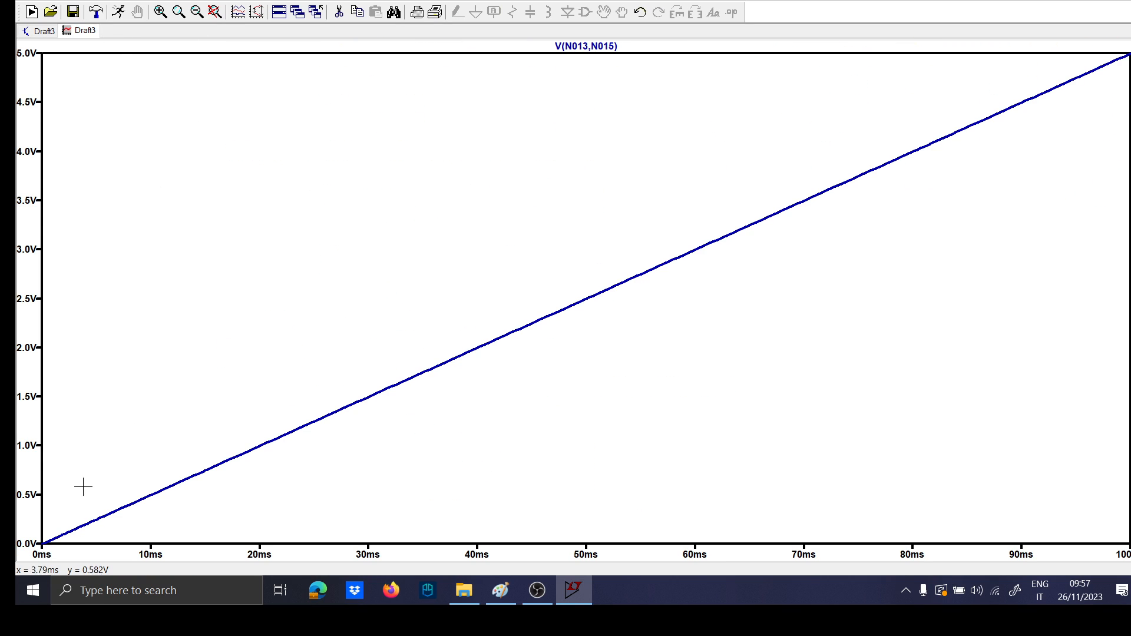
pyautogui.moveTo(56, 539); pyautogui.dragTo(104, 507)
pyautogui.moveTo(126, 457); pyautogui.dragTo(168, 495)
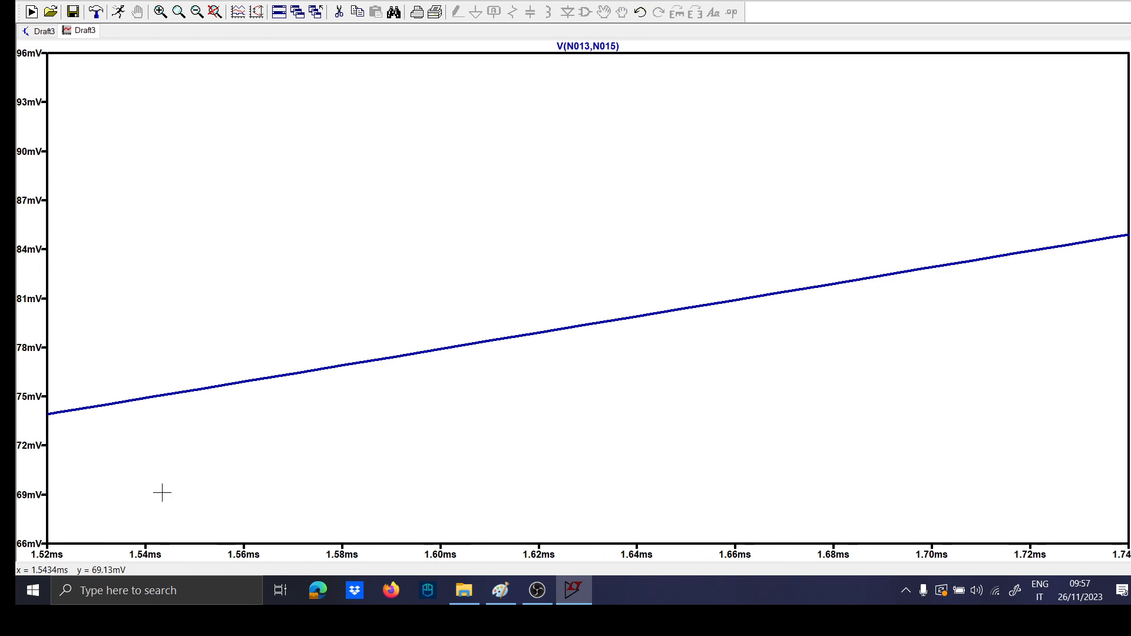
pyautogui.click(39, 30)
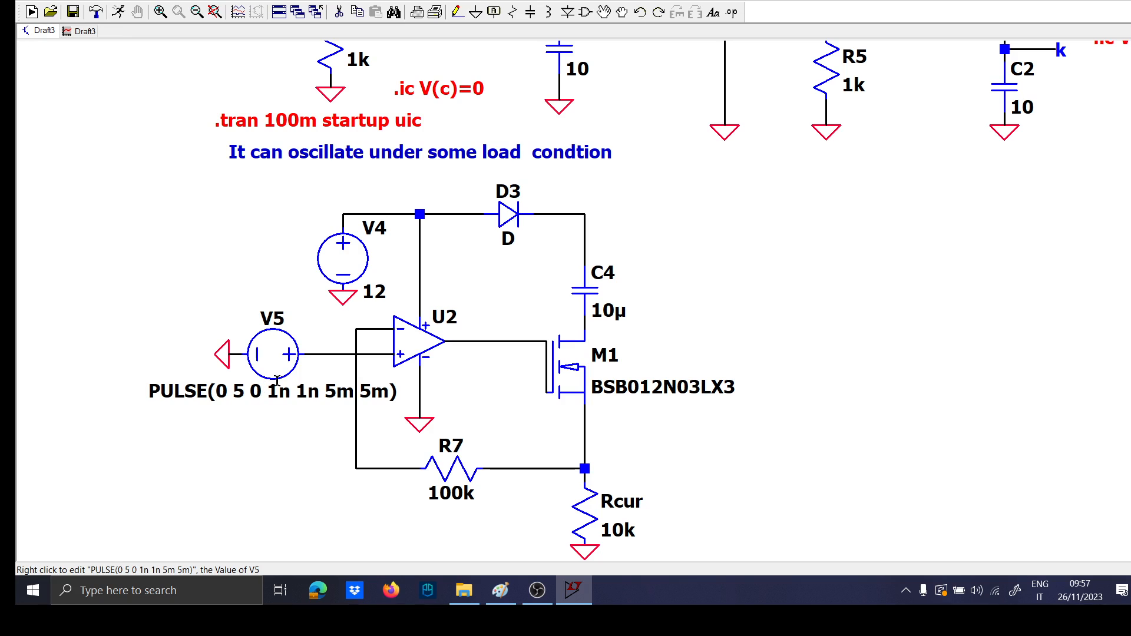
# Rerun the transient simulation and view the V5 pulse voltage over the full 100 ms alongside the pulsed charger schematic
pyautogui.click(68, 34)
pyautogui.rightClick(82, 141)
pyautogui.press('Escape')
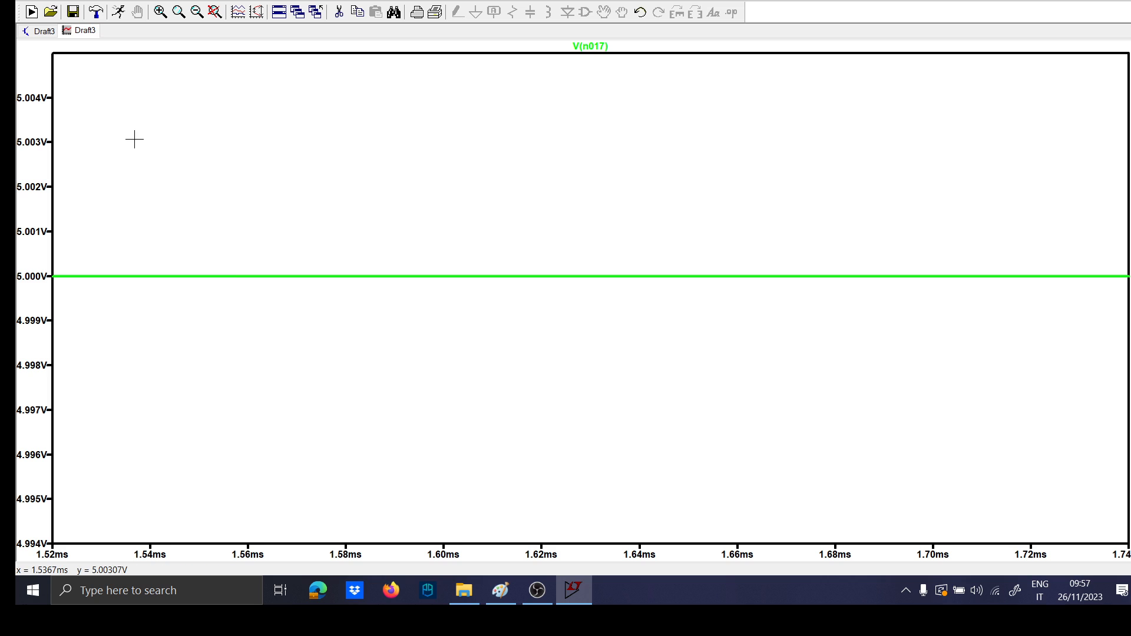
pyautogui.click(41, 31)
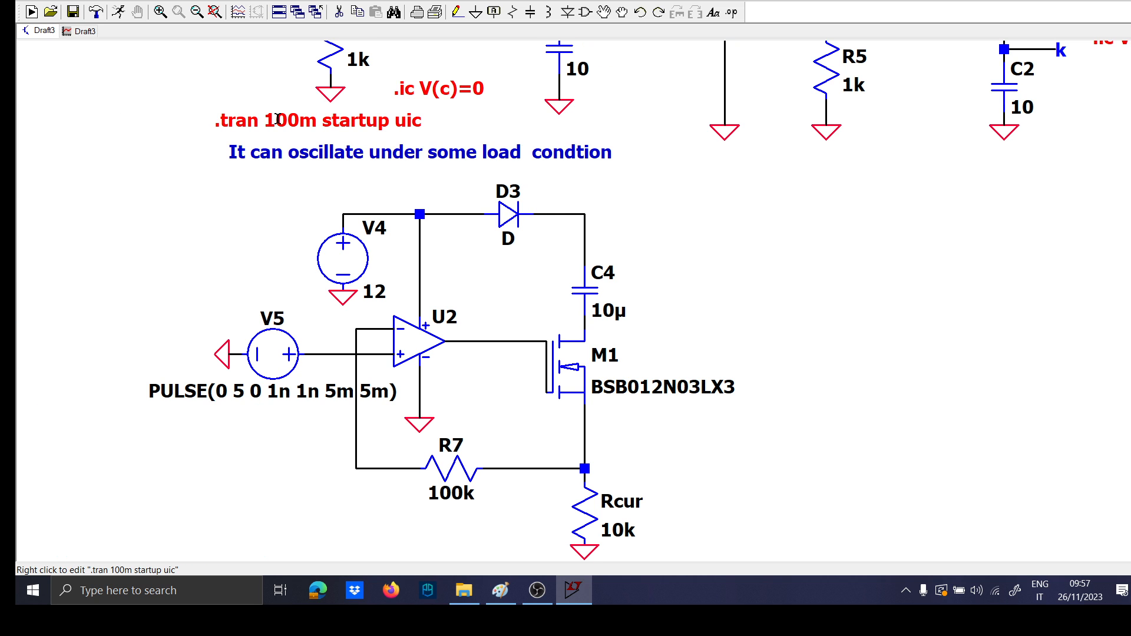
pyautogui.click(118, 12)
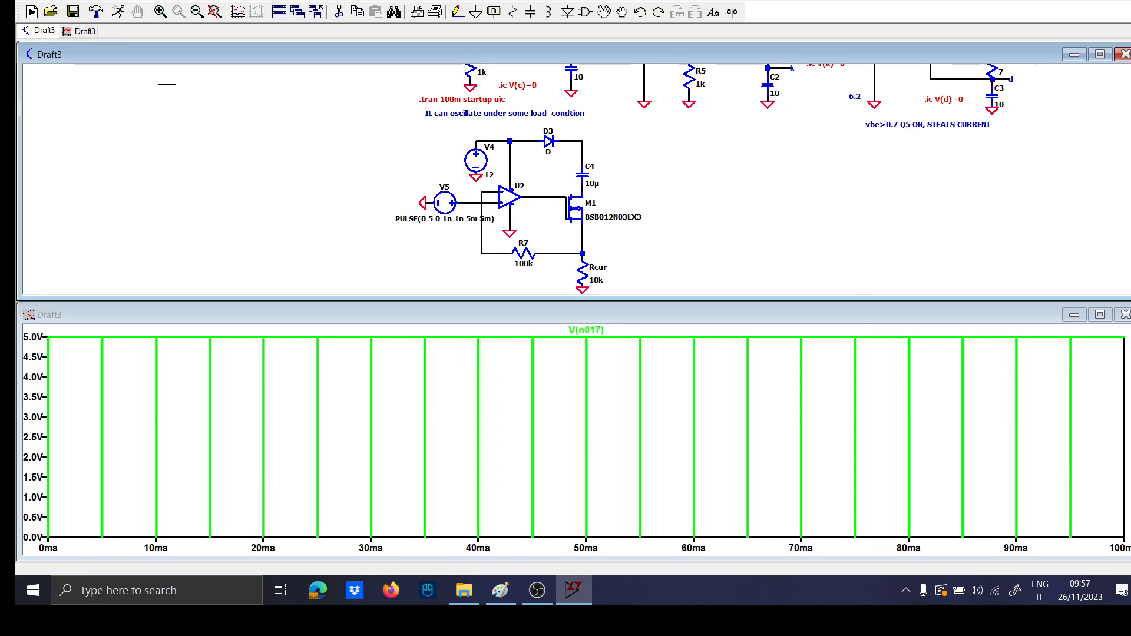
pyautogui.scroll(2, 442, 231)
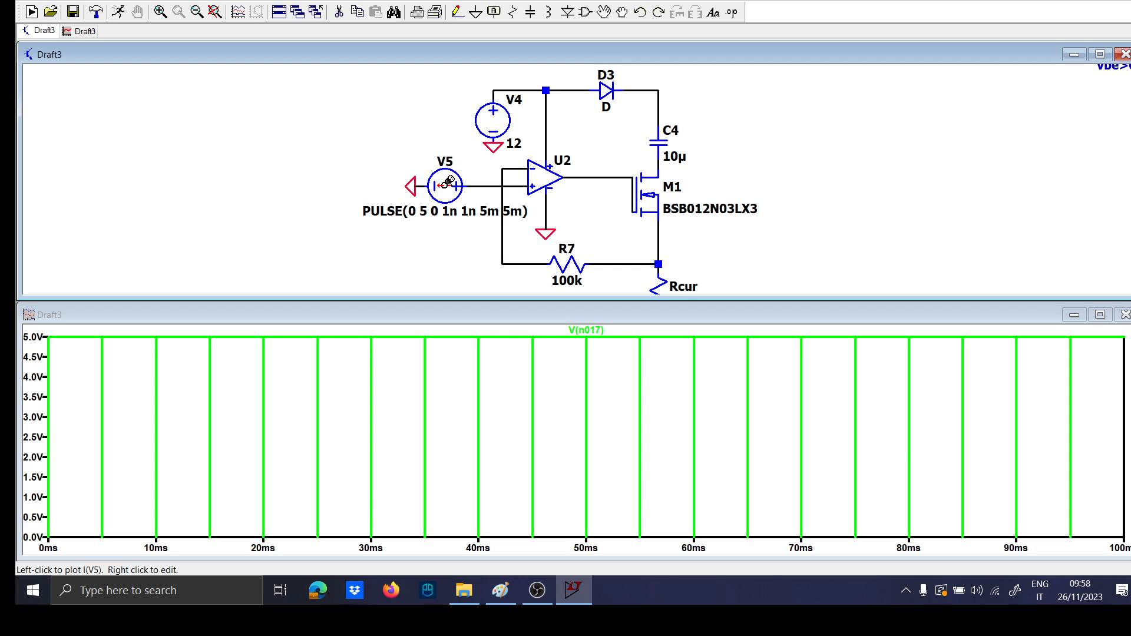
# Set the pulse period of source V5 to 10M
pyautogui.rightClick(447, 182)
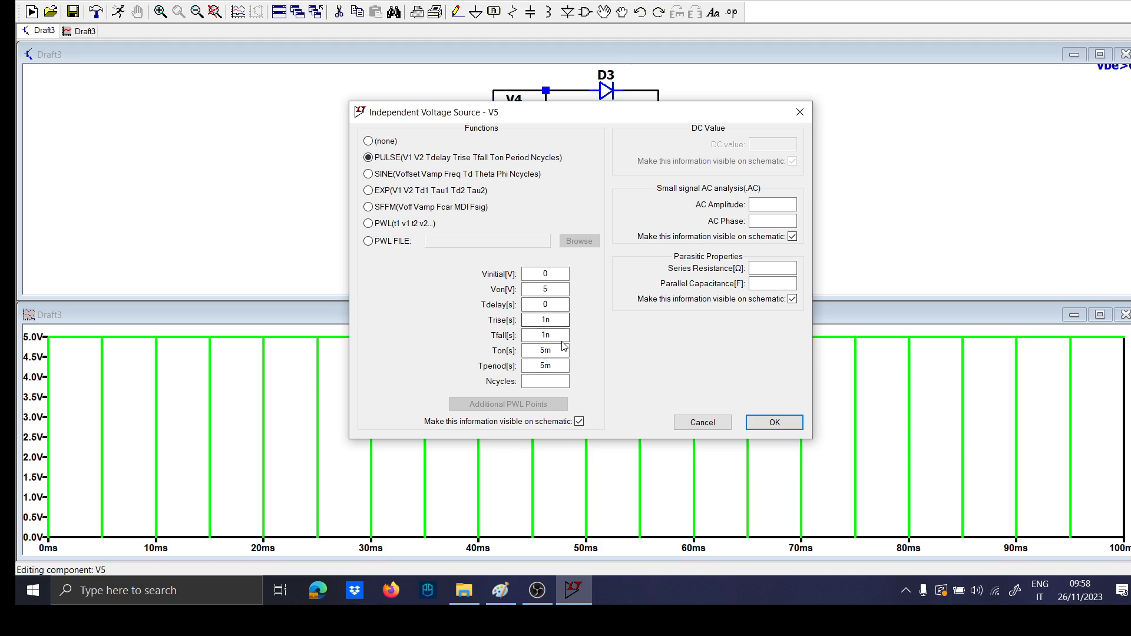
pyautogui.doubleClick(562, 366)
pyautogui.write('10')
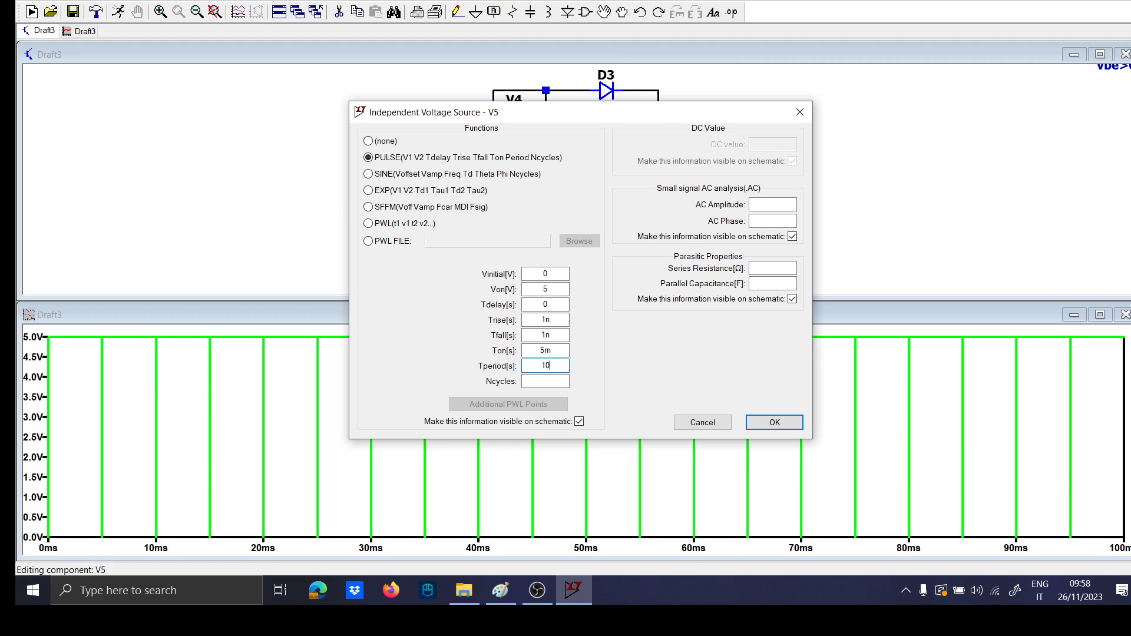
pyautogui.write('M')
pyautogui.press('Return')
pyautogui.press('capslock')
pyautogui.rightClick(471, 210)
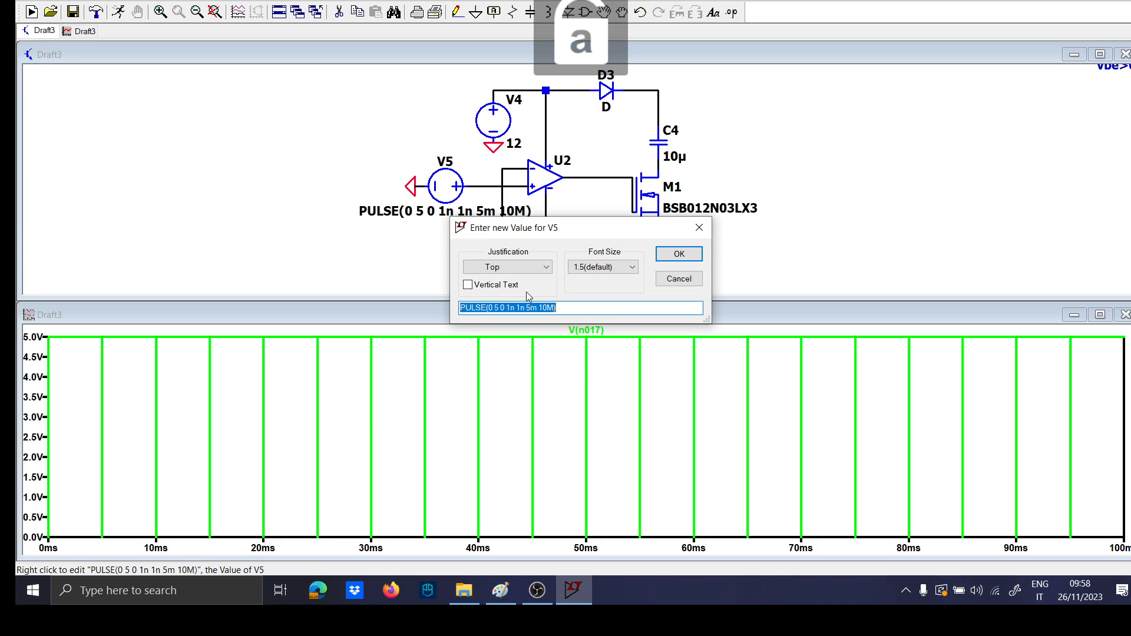
pyautogui.press('Escape')
# Set the pulse period of source V5 to 10m and rerun the simulation
pyautogui.rightClick(438, 187)
pyautogui.doubleClick(548, 366)
pyautogui.write('1')
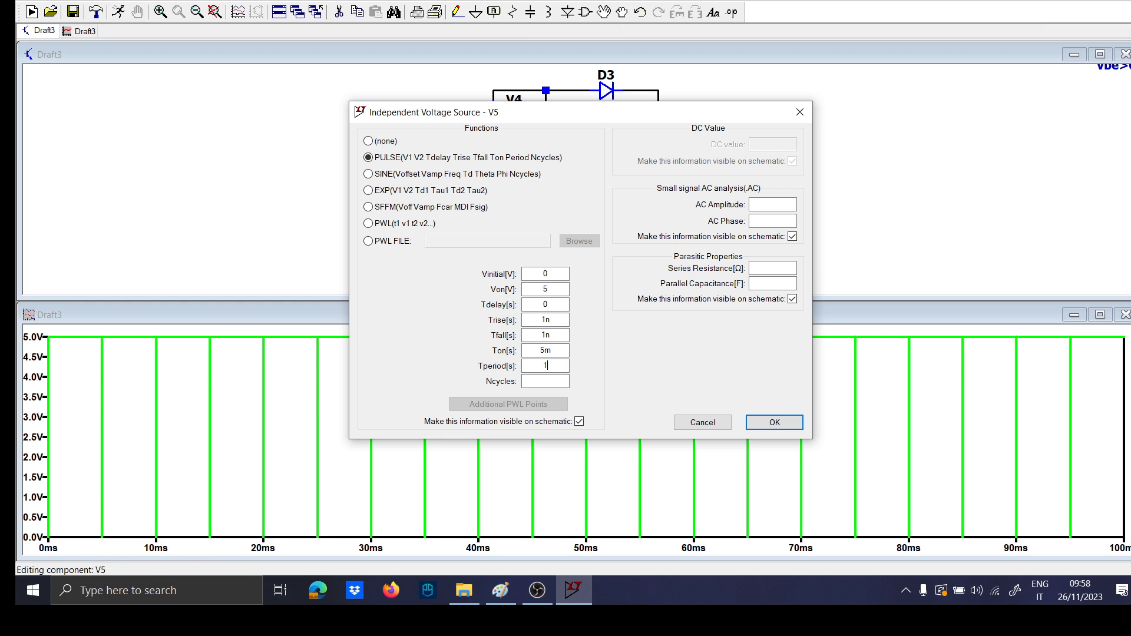
pyautogui.write('0m')
pyautogui.press('Return')
pyautogui.click(119, 11)
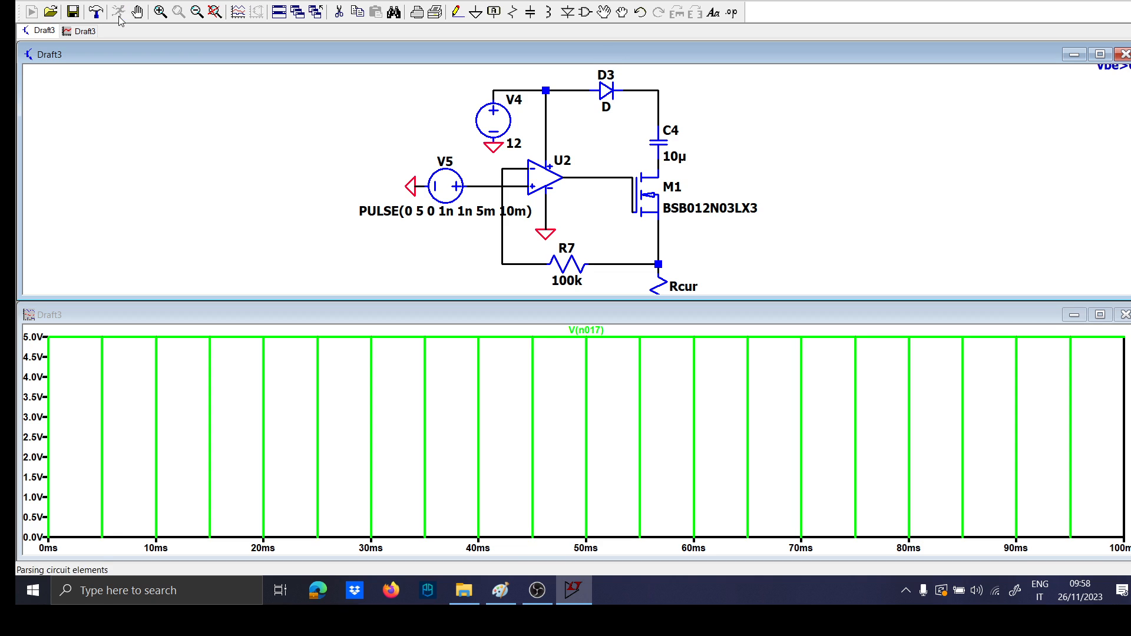
# Plot the current through C4, examine it closely over the first 55 ms, and restore the full waveform
pyautogui.click(657, 146)
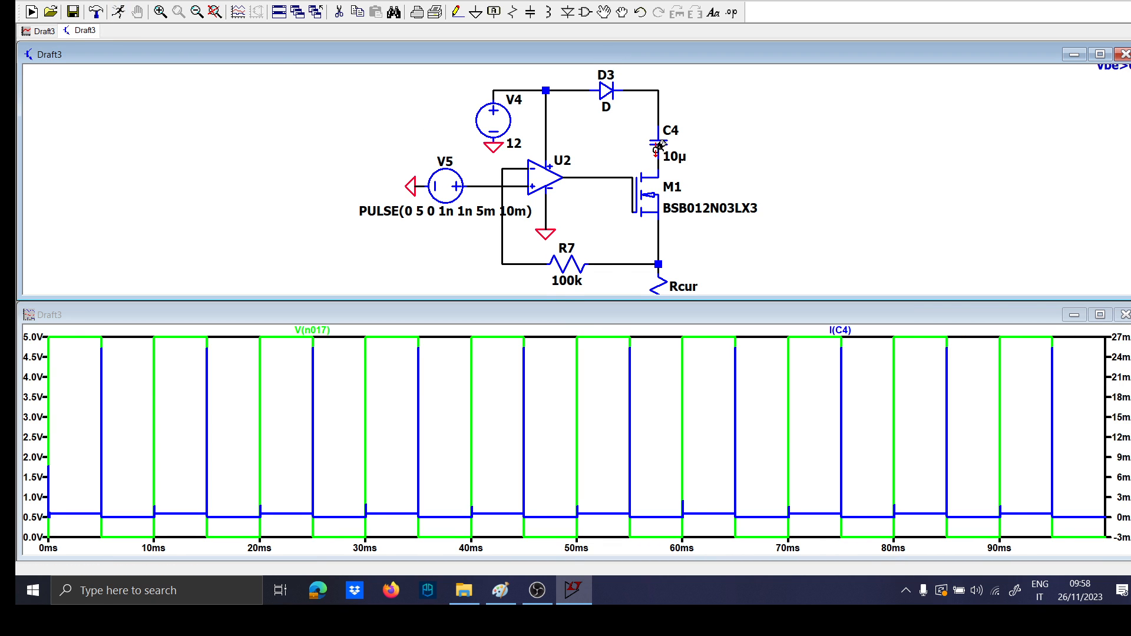
pyautogui.moveTo(79, 510); pyautogui.dragTo(596, 514)
pyautogui.rightClick(100, 470)
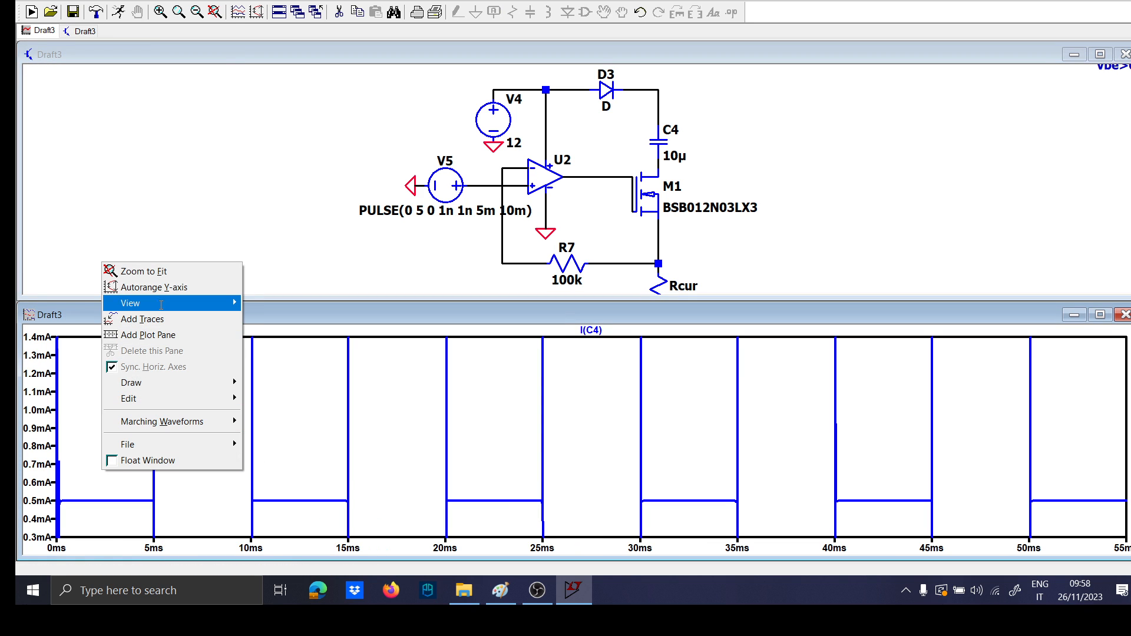
pyautogui.click(161, 273)
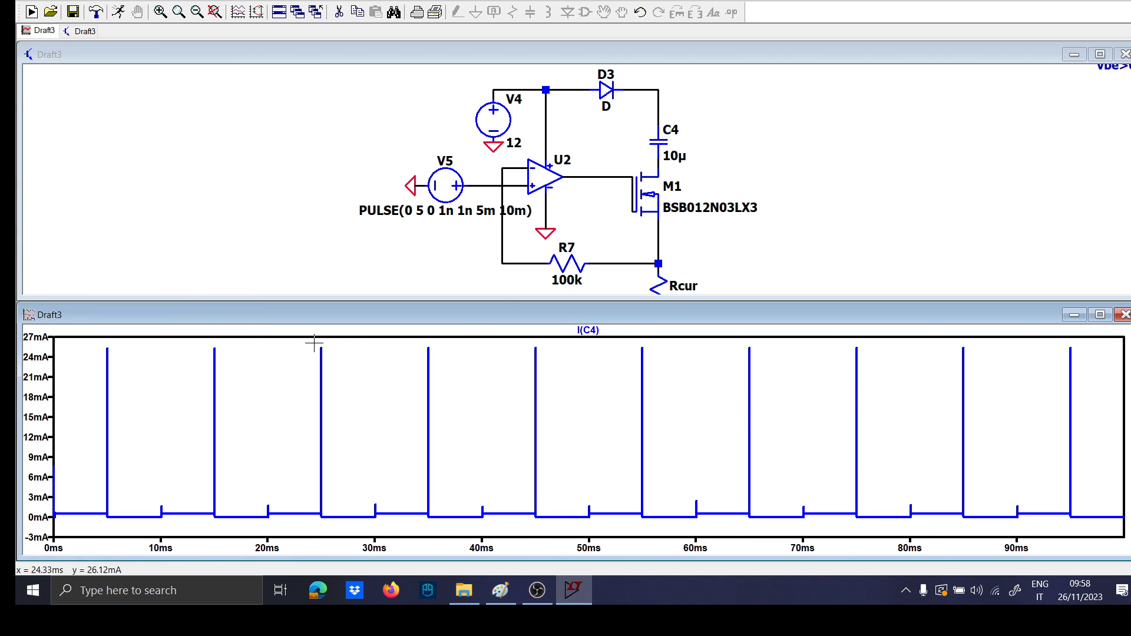
# Plot the voltage at the node between diode D3 and capacitor C4 alone
pyautogui.click(659, 117)
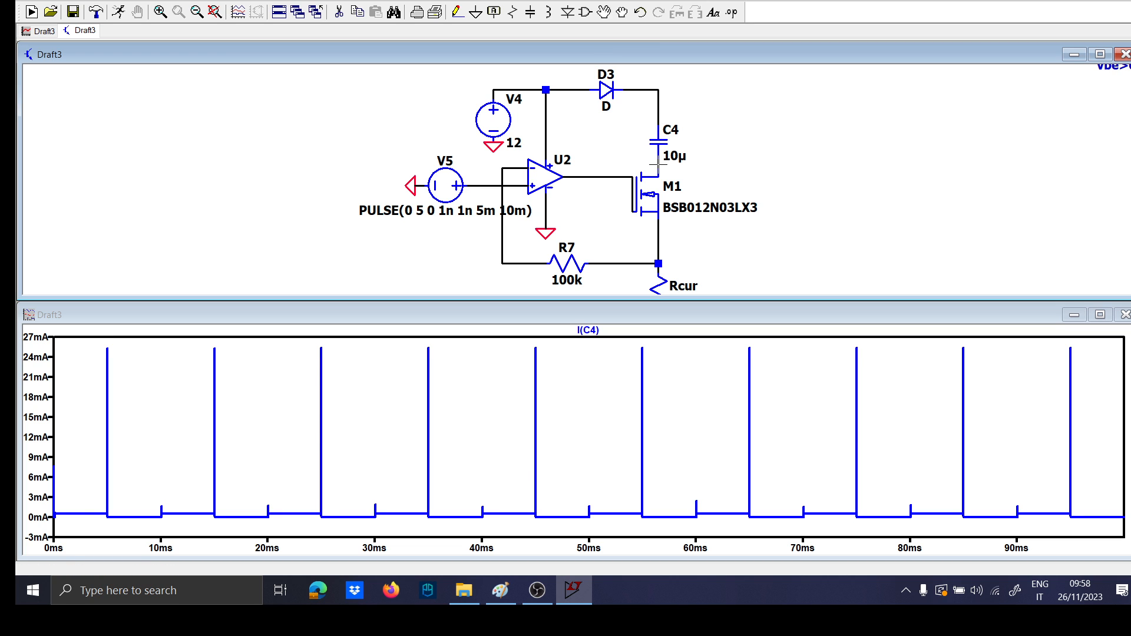
pyautogui.click(660, 118)
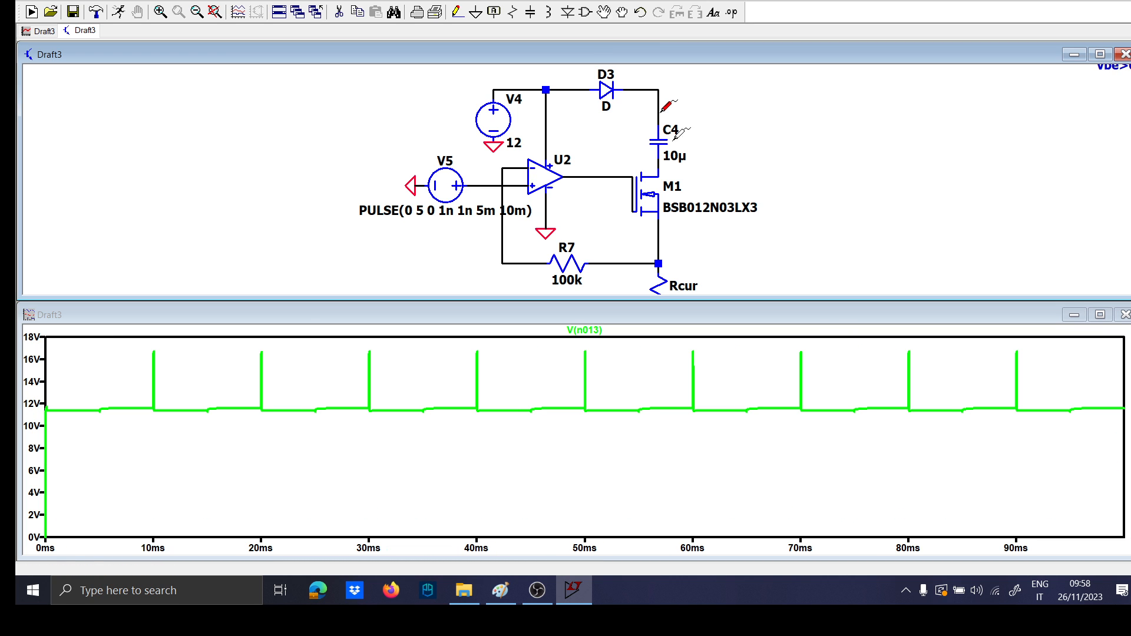
pyautogui.moveTo(661, 171); pyautogui.dragTo(659, 227)
# Move capacitor C4 up its branch, away from M1, and plot the differential voltage across it from a new simulation run
pyautogui.moveTo(662, 136); pyautogui.dragTo(660, 110)
pyautogui.click(96, 12)
pyautogui.press('Return')
pyautogui.click(31, 11)
pyautogui.moveTo(655, 90); pyautogui.dragTo(658, 143)
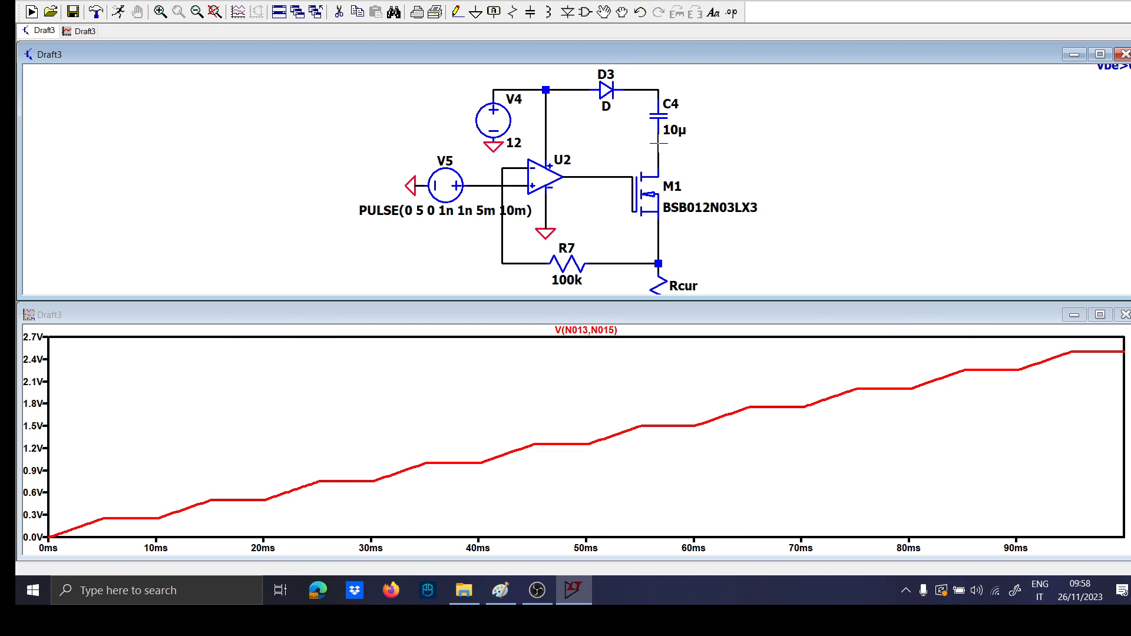
# Reroute the wire from the output of U2 to the gate of M1 as a single down-and-across path
pyautogui.click(615, 177)
pyautogui.click(615, 211)
pyautogui.press('F3')
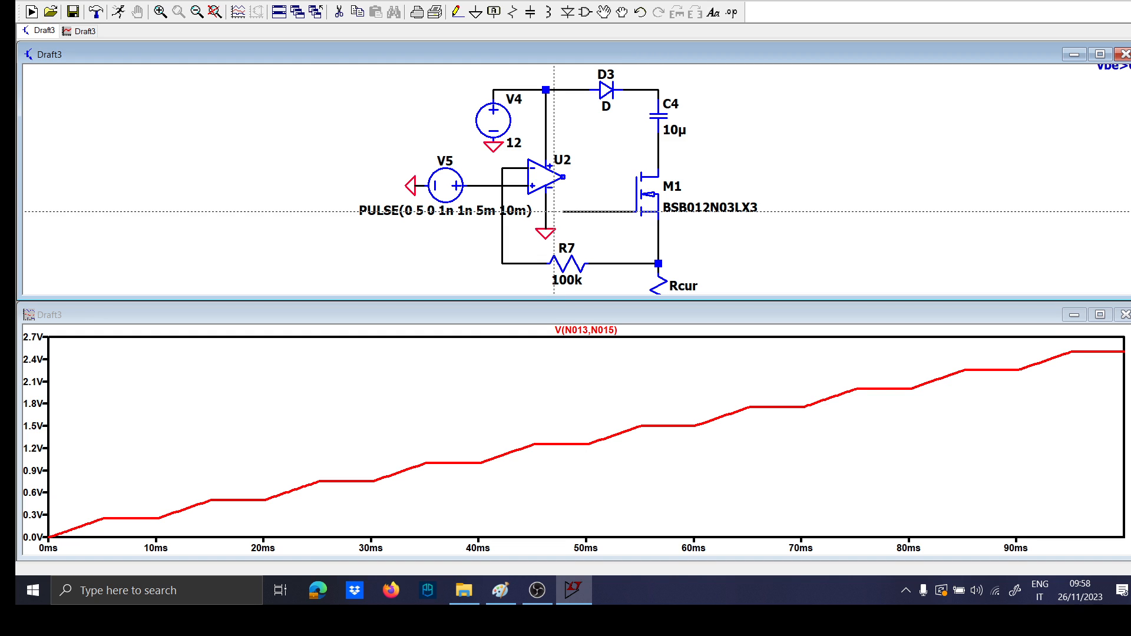
pyautogui.click(562, 177)
pyautogui.press('Escape')
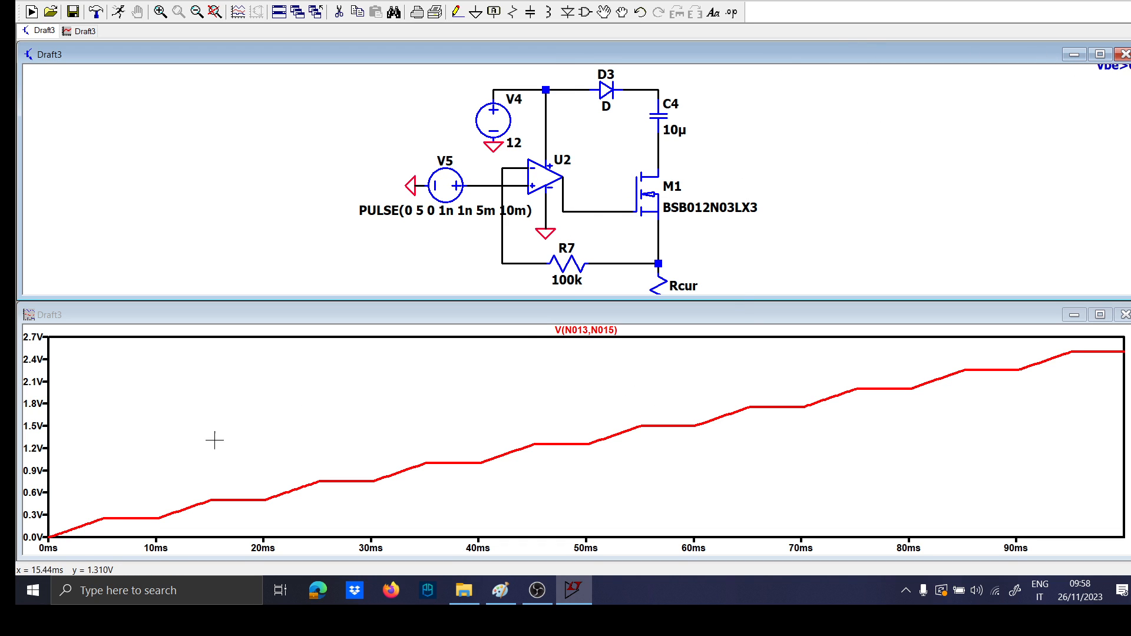
# Examine the C4 voltage staircase over the first 40 ms and restore the full waveform
pyautogui.moveTo(53, 468); pyautogui.dragTo(477, 527)
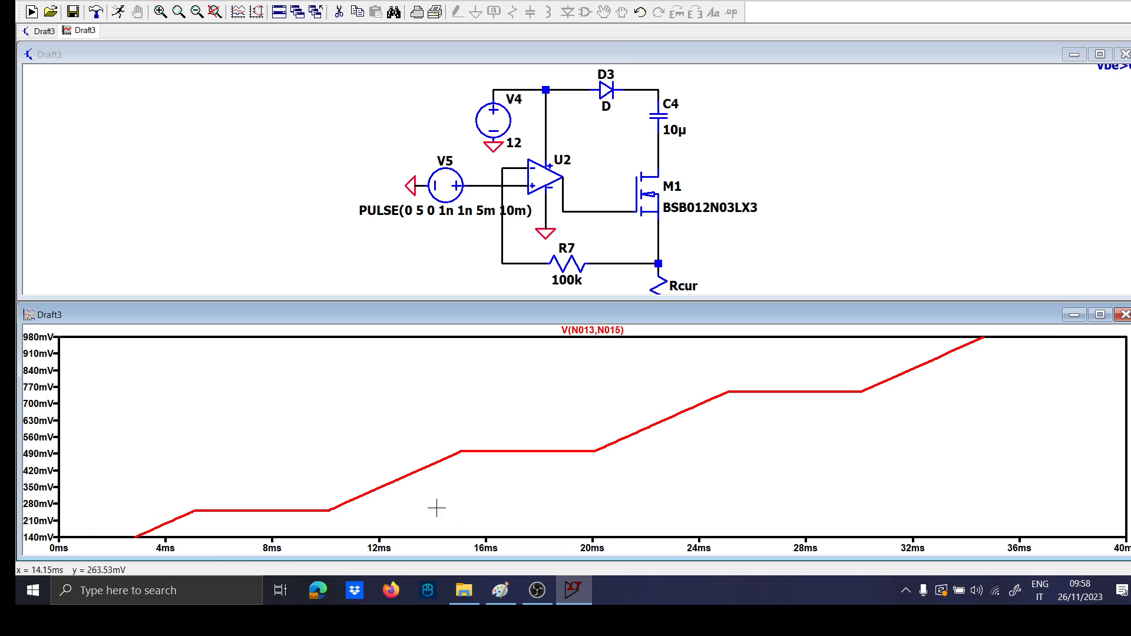
pyautogui.rightClick(488, 419)
pyautogui.click(518, 216)
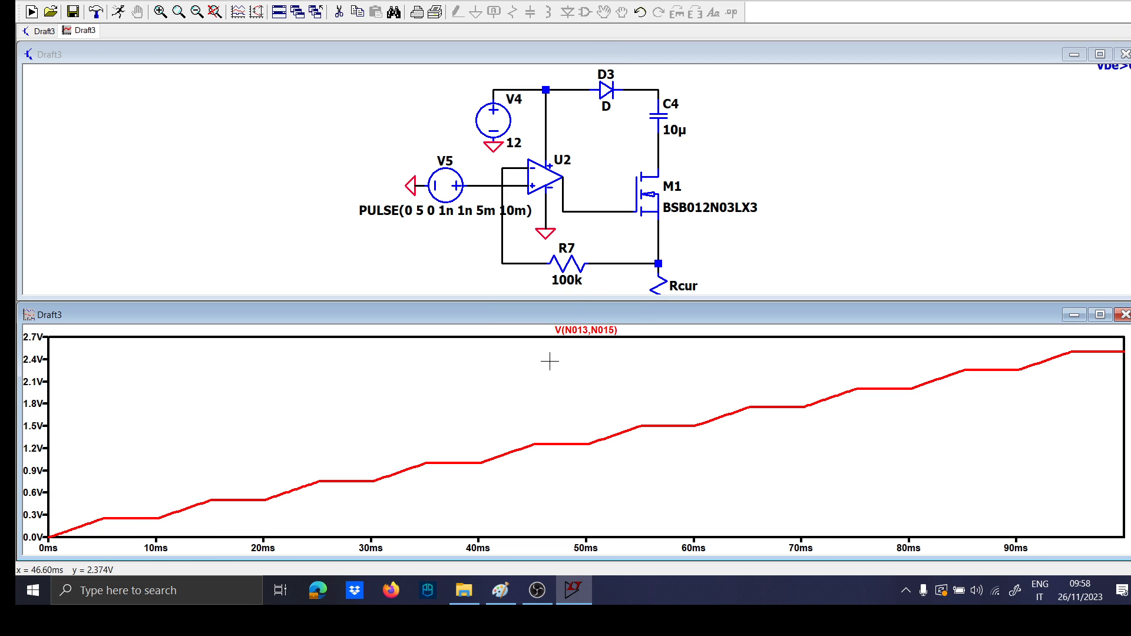
# Replace the plotted trace with the current through Rcur over the full simulation time
pyautogui.moveTo(466, 410); pyautogui.dragTo(478, 377)
pyautogui.moveTo(721, 252); pyautogui.dragTo(717, 217)
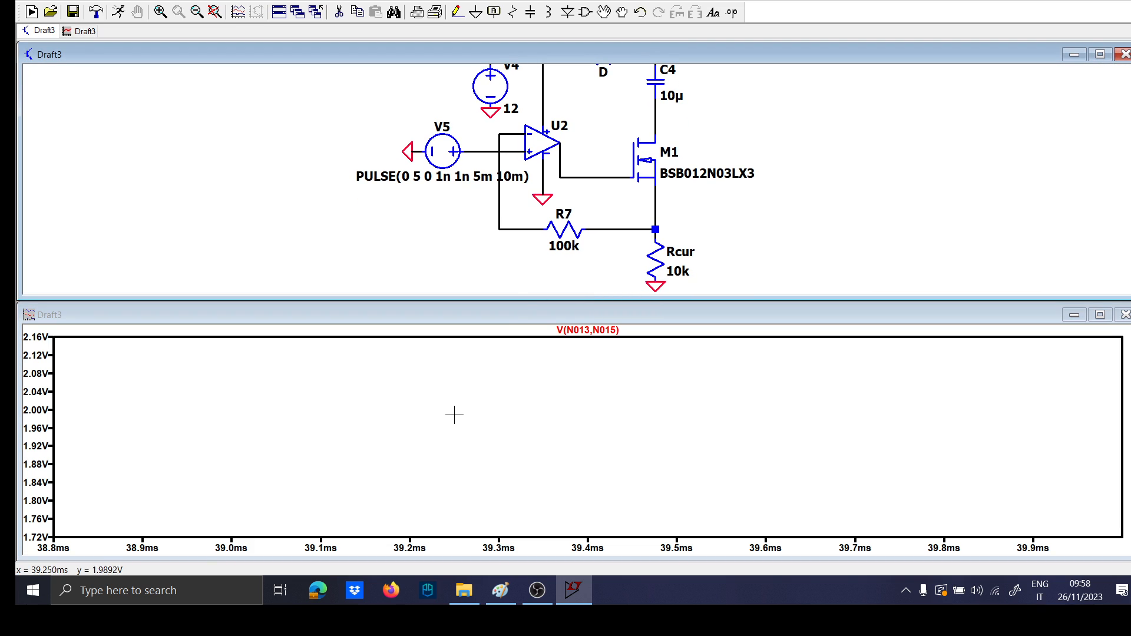
pyautogui.click(658, 259)
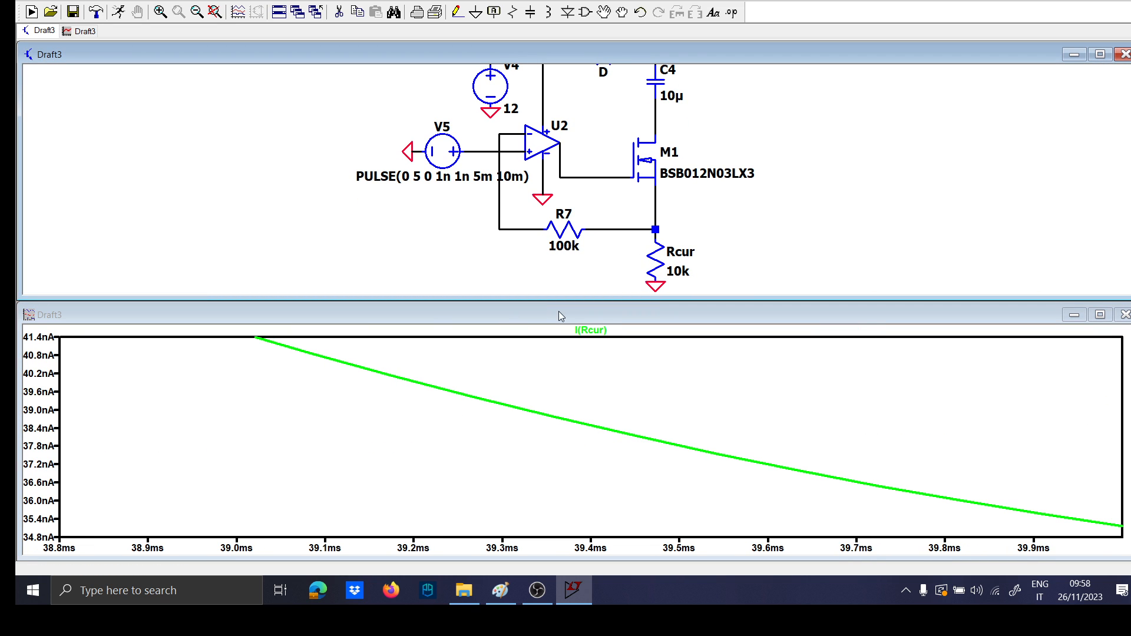
pyautogui.rightClick(474, 345)
pyautogui.click(471, 219)
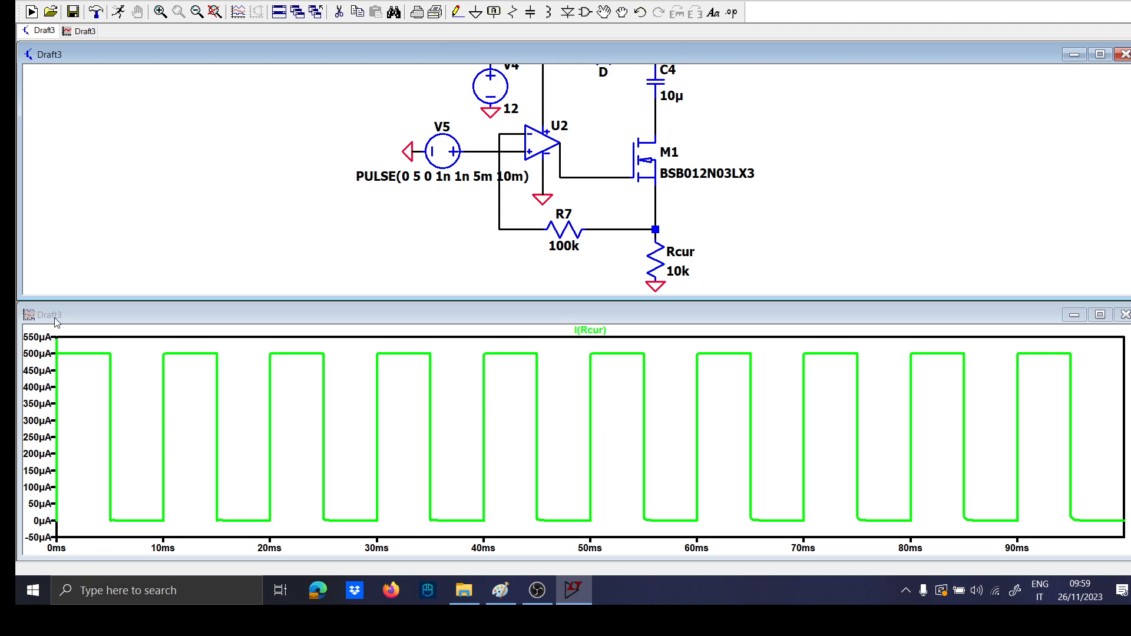
# Plot the differential voltage across C4, compare its first 30 ms with the schematic, and restore the full waveform
pyautogui.moveTo(705, 126); pyautogui.dragTo(677, 222)
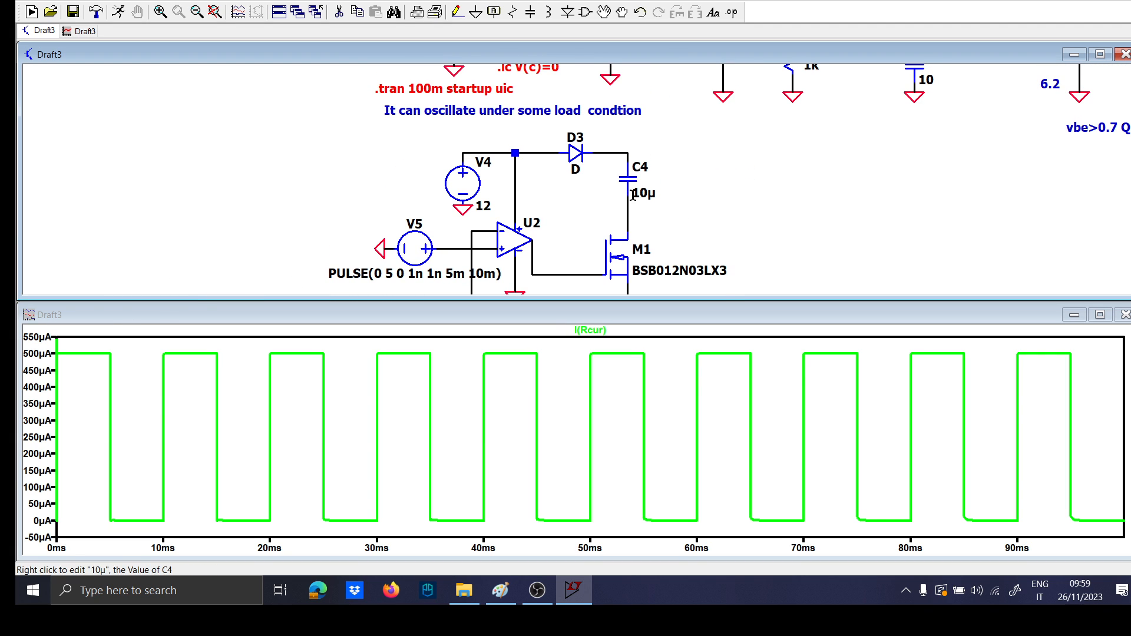
pyautogui.moveTo(634, 157)
pyautogui.mouseDown()
pyautogui.moveTo(627, 231)
pyautogui.moveTo(679, 203)
pyautogui.moveTo(628, 220)
pyautogui.mouseUp()
pyautogui.moveTo(52, 460); pyautogui.dragTo(362, 540)
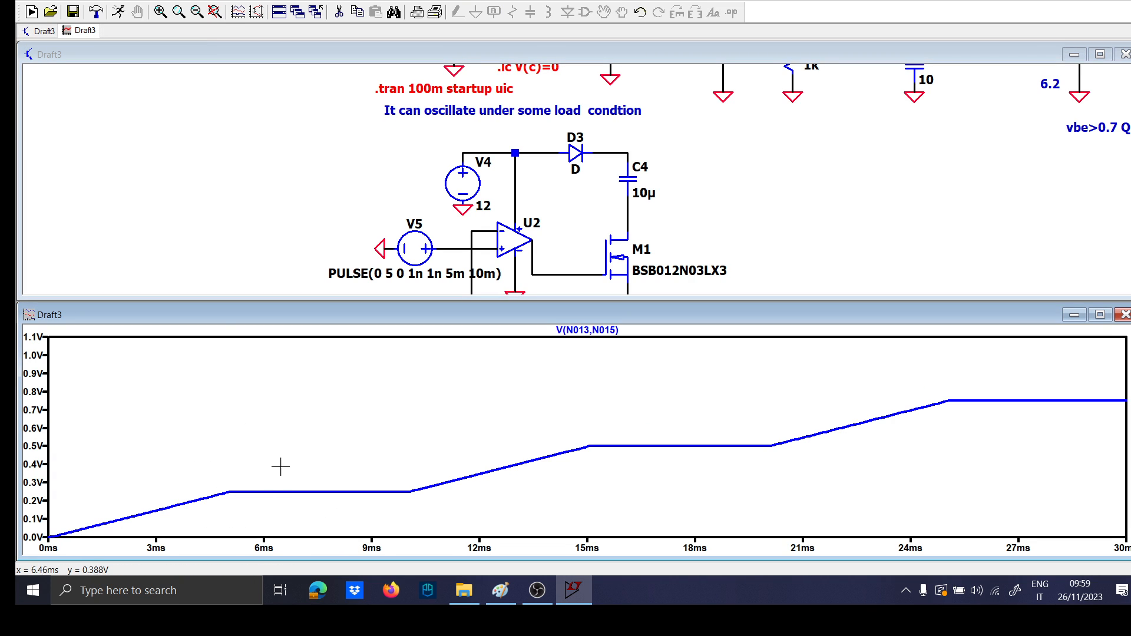
pyautogui.moveTo(677, 219); pyautogui.dragTo(632, 145)
pyautogui.scroll(1, 598, 167)
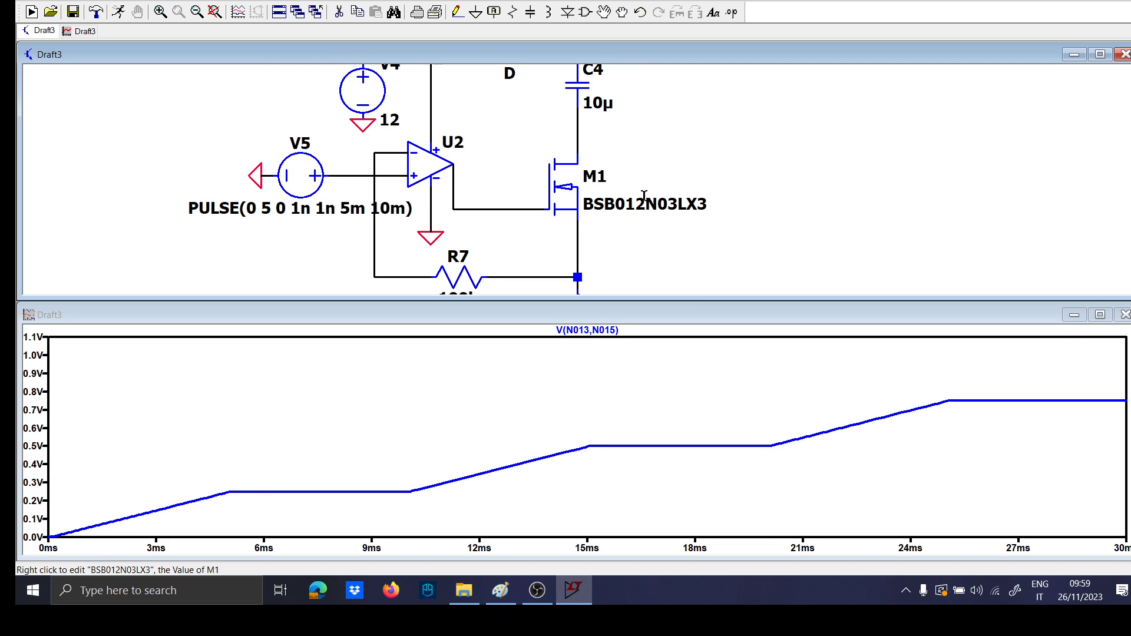
pyautogui.rightClick(648, 366)
pyautogui.click(686, 374)
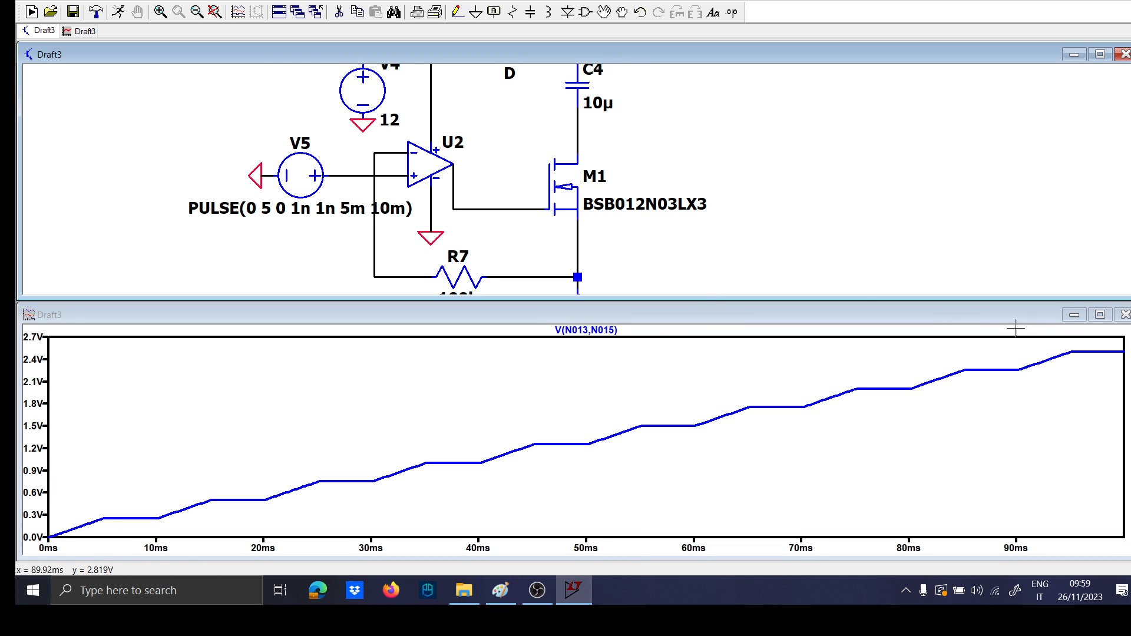
# Review the pulse parameters of source V5 in its value editor and keep them as they are
pyautogui.scroll(-2, 672, 138)
pyautogui.moveTo(664, 144); pyautogui.dragTo(632, 207)
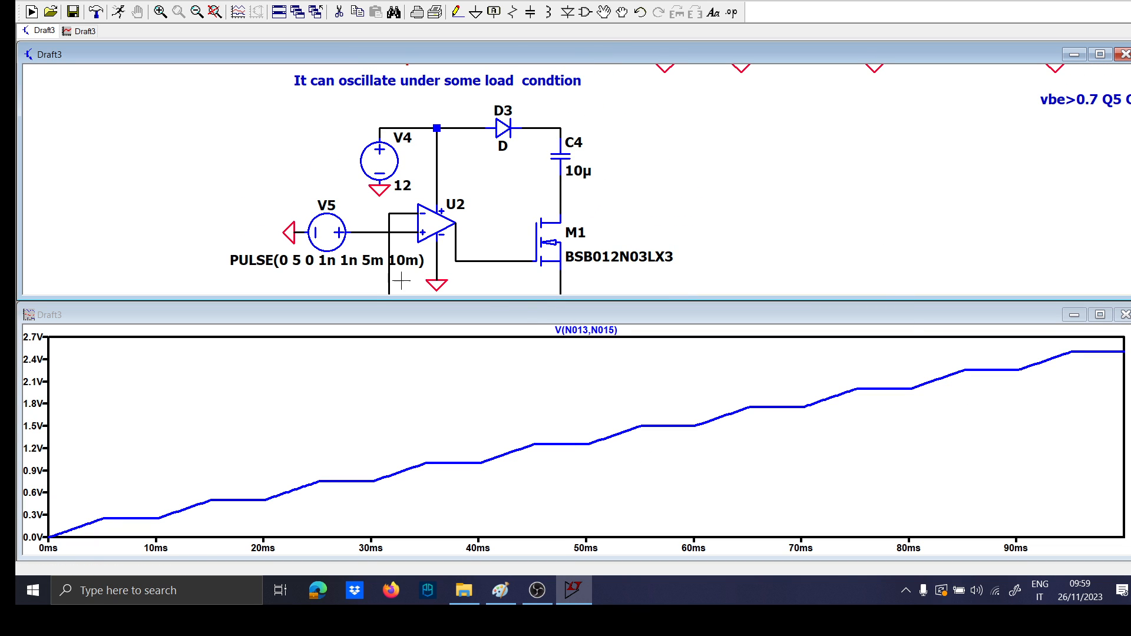
pyautogui.rightClick(302, 262)
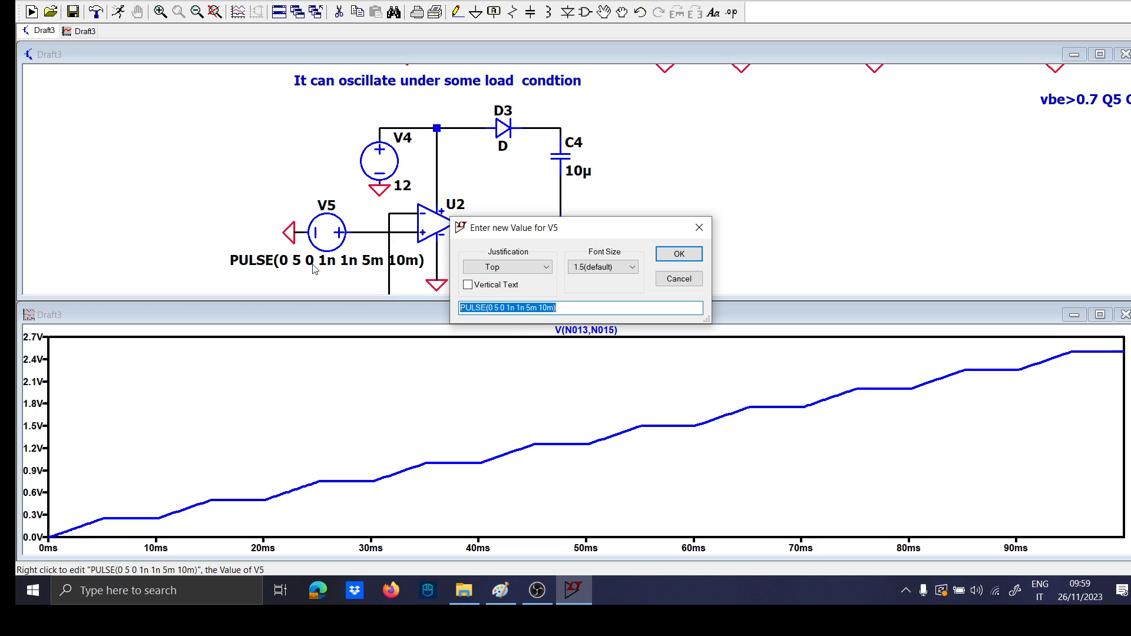
pyautogui.click(531, 306)
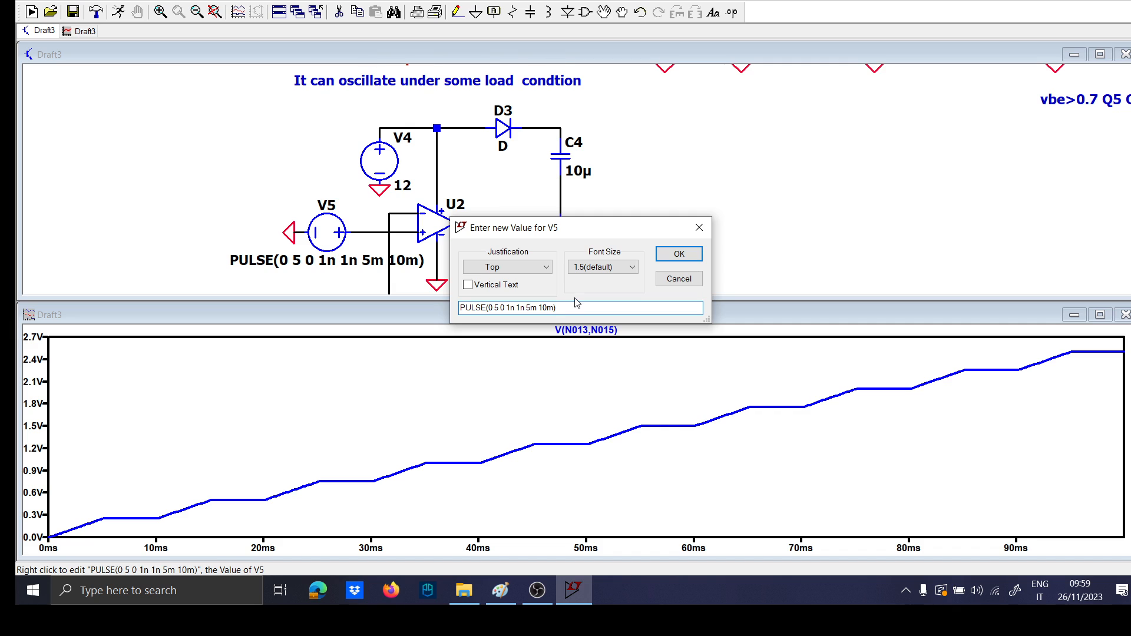
pyautogui.press('Return')
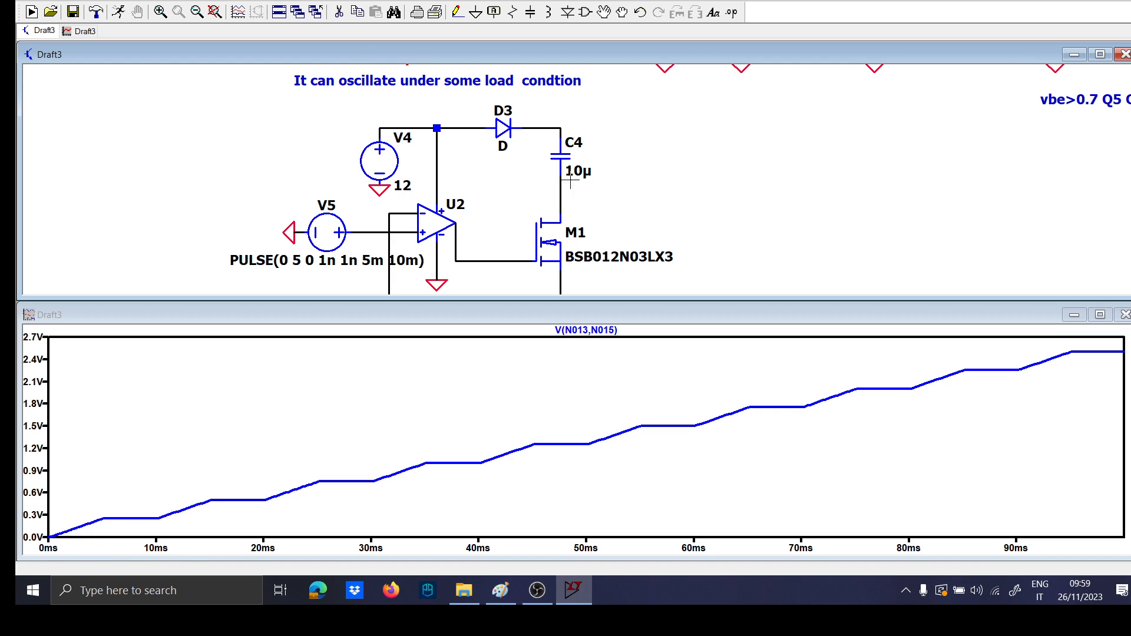
# Add the comment "Frequency-controlled charged capacitor" above the pulsed charger and maximize the schematic window to show all circuits
pyautogui.write('t')
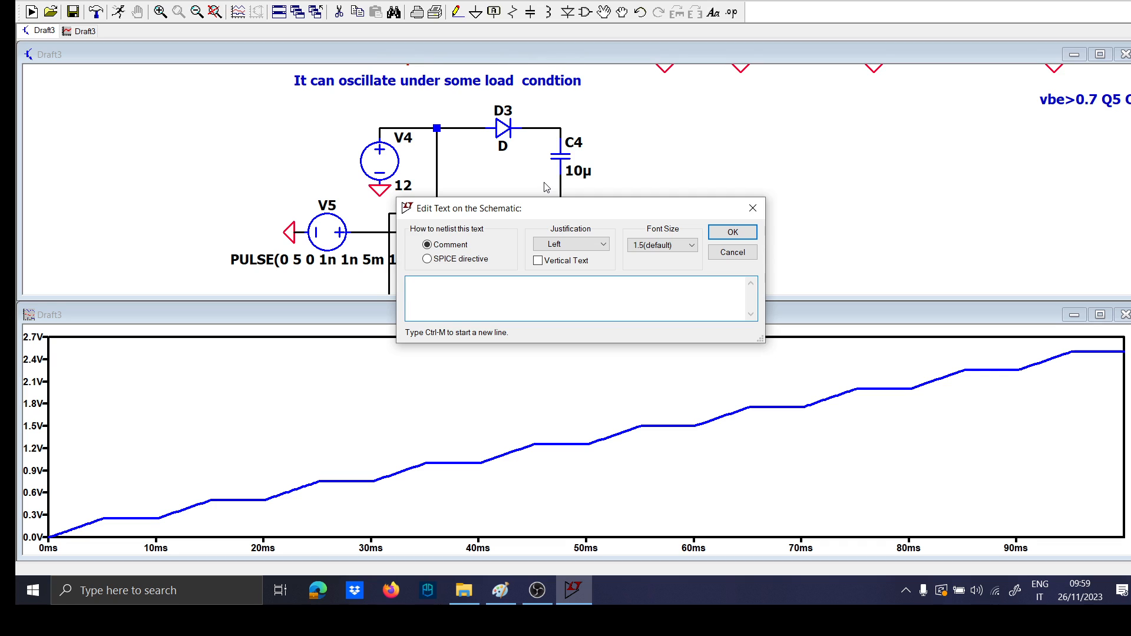
pyautogui.write('Frequency-c')
pyautogui.press('BackSpace')
pyautogui.press('BackSpace')
pyautogui.press('BackSpace')
pyautogui.press('BackSpace')
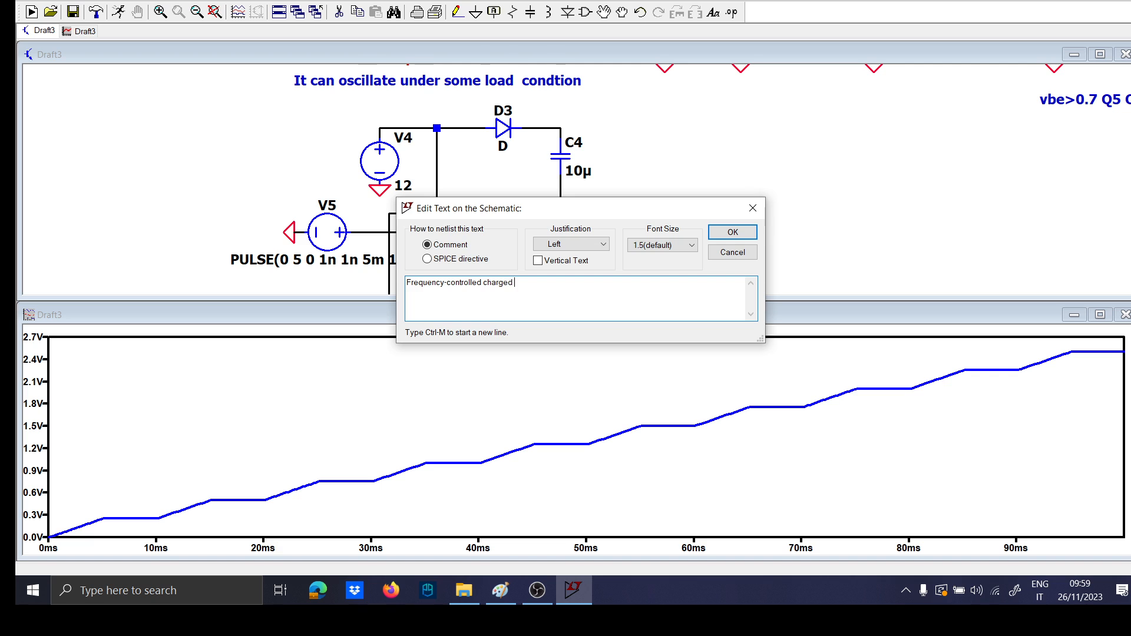
pyautogui.write('tor')
pyautogui.press('Return')
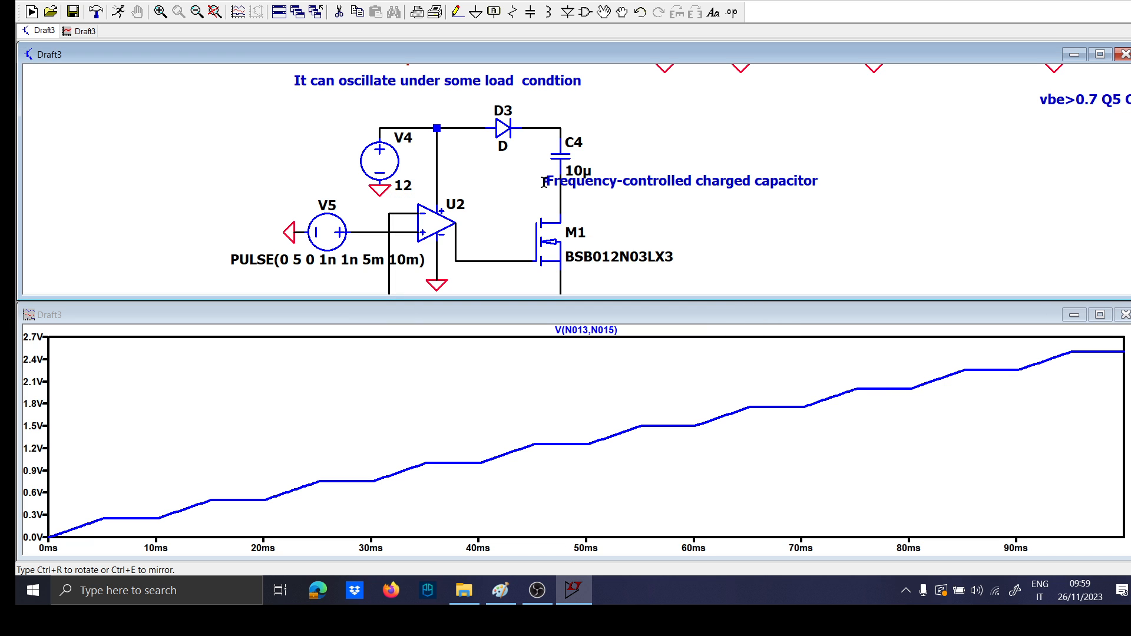
pyautogui.click(320, 96)
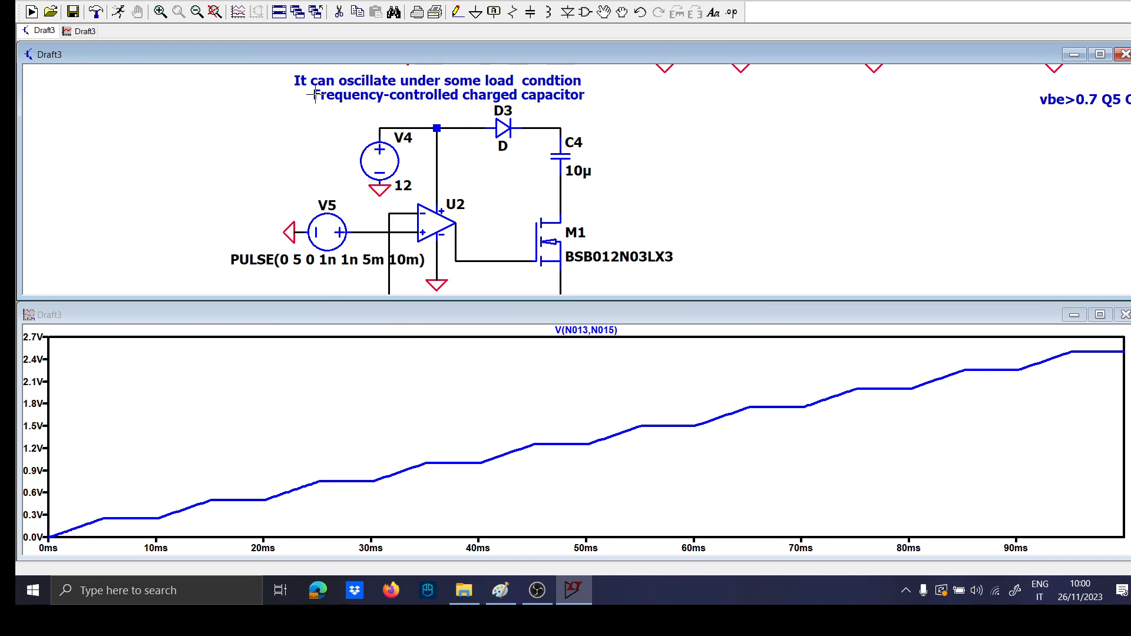
pyautogui.press('space')
pyautogui.click(1097, 54)
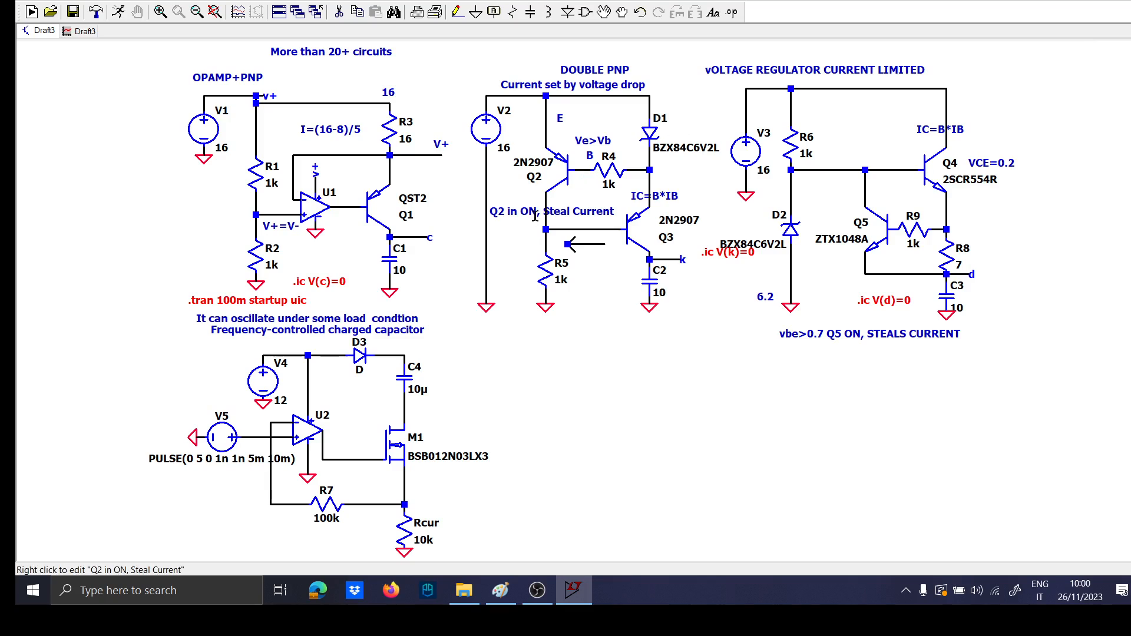